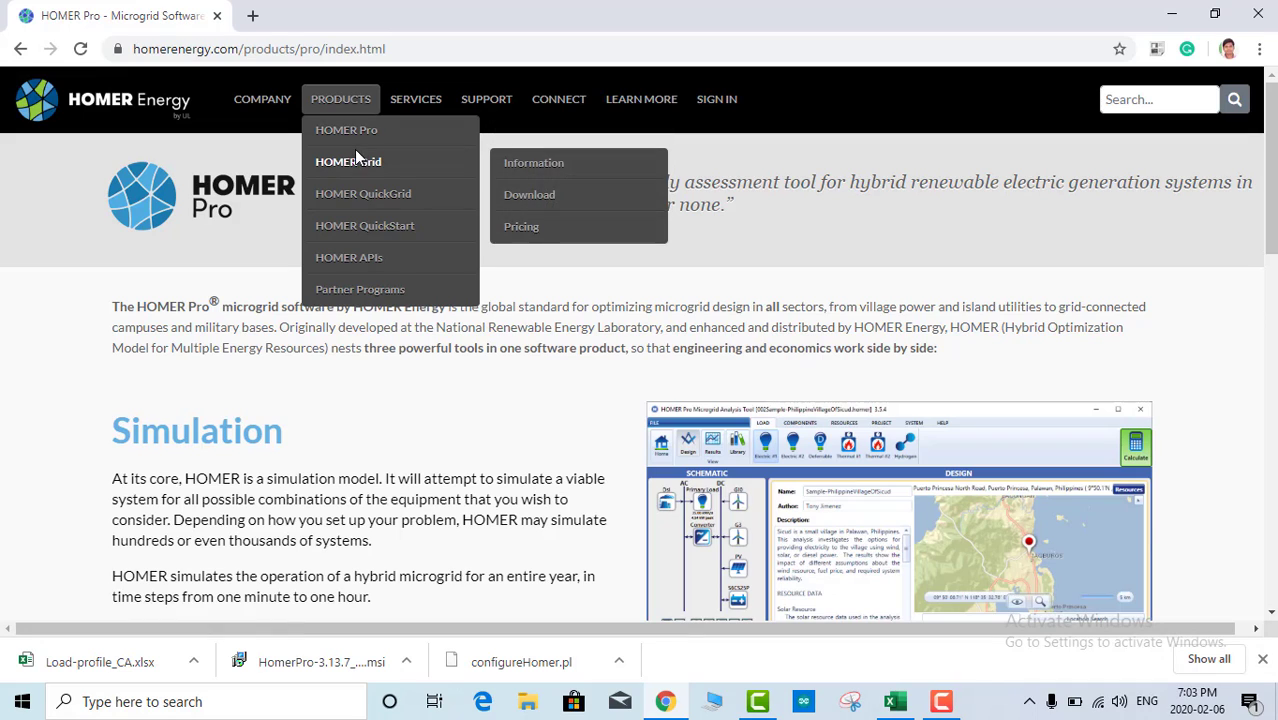
Step: Go to the HOMER Pro download and fill in the saved login credentials
{"action": "mouse_move", "coordinate": [385, 141]}
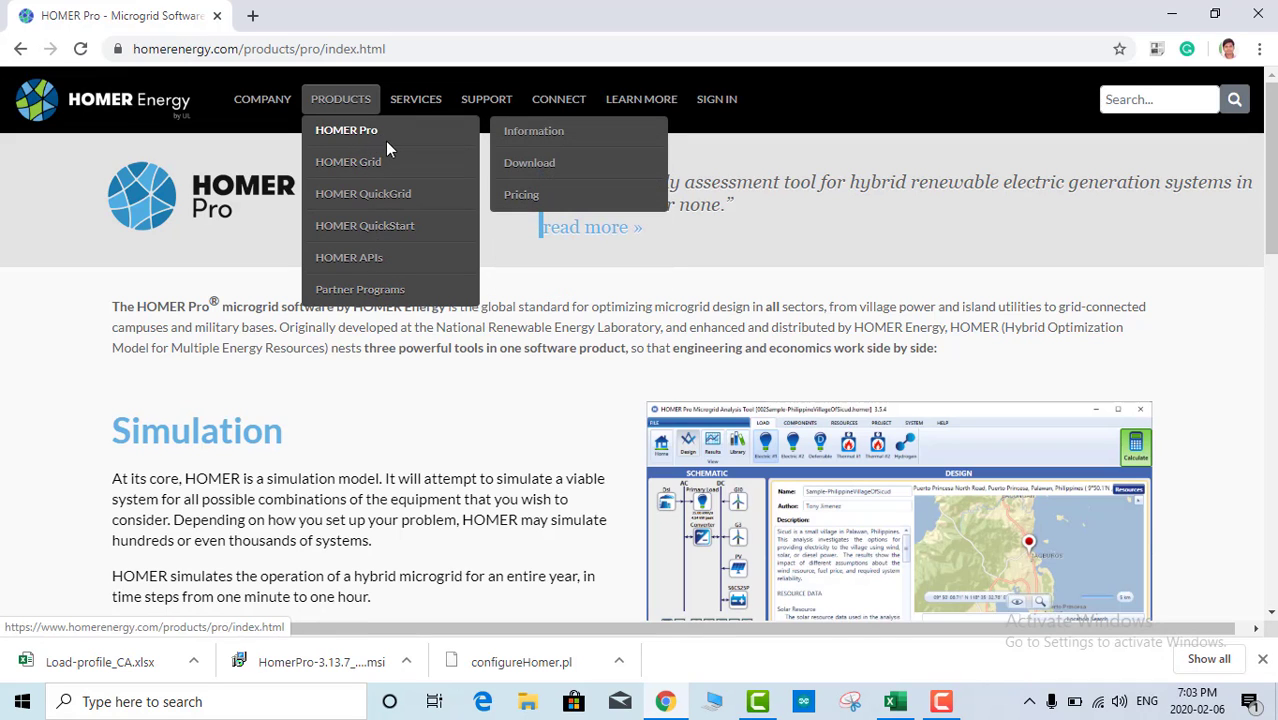
{"action": "left_click", "coordinate": [542, 170]}
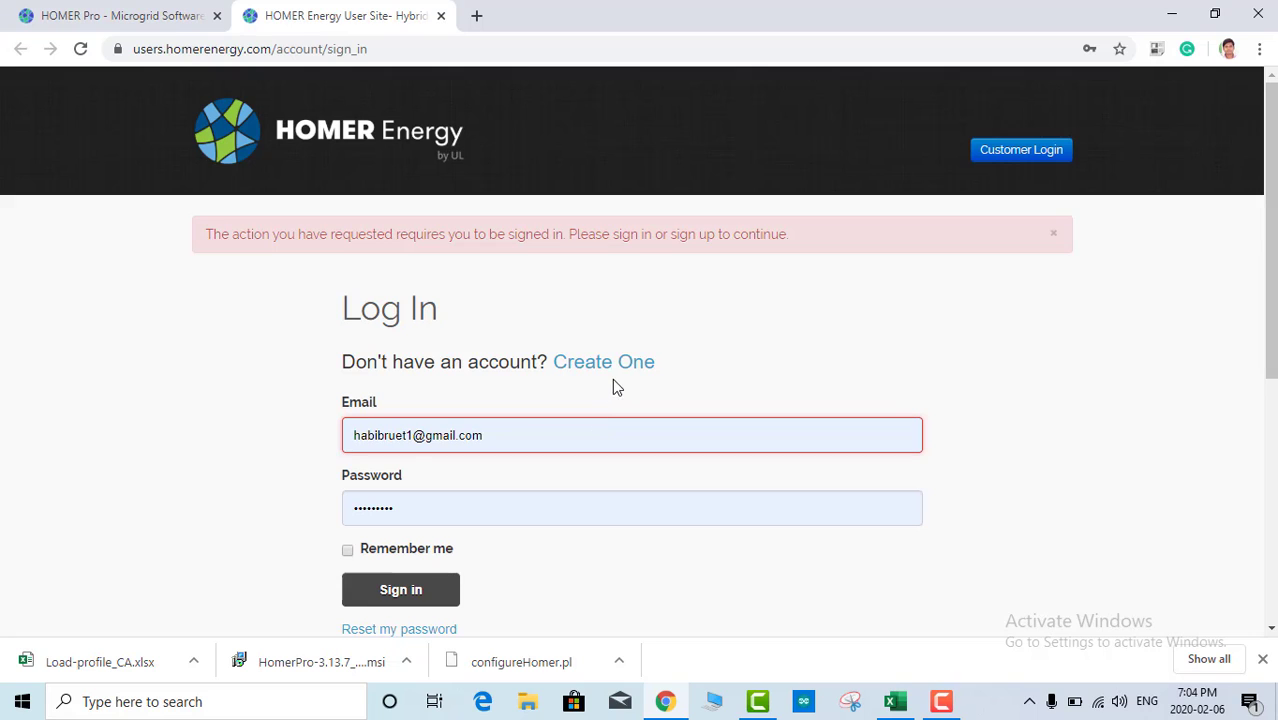
{"action": "left_click", "coordinate": [616, 368]}
{"action": "scroll", "coordinate": [641, 386], "scroll_direction": "down", "scroll_amount": 1}
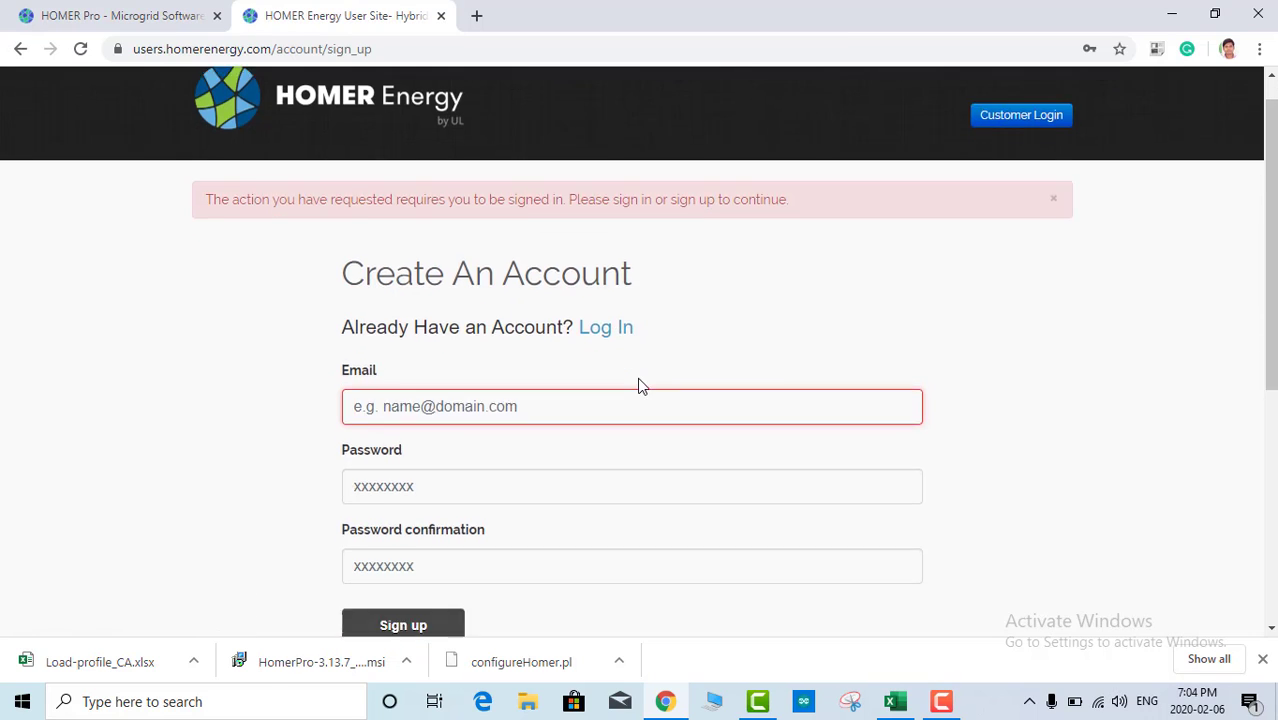
{"action": "left_click", "coordinate": [373, 351]}
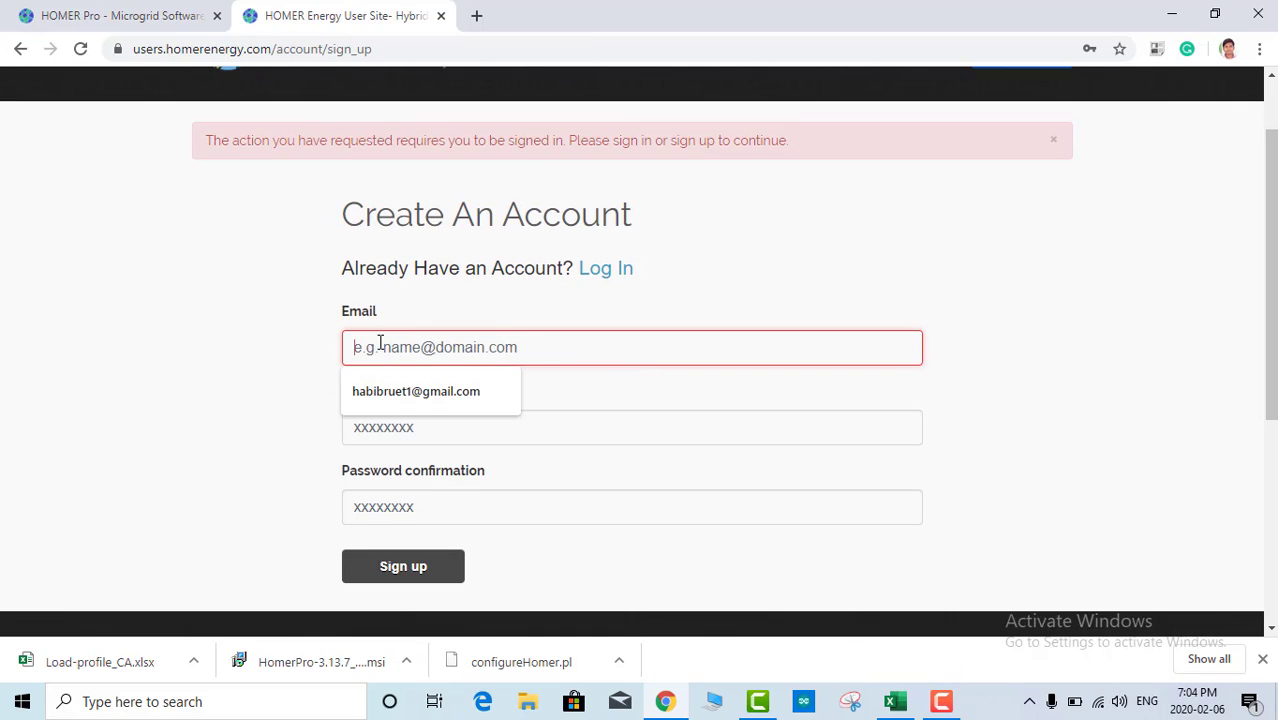
{"action": "left_click", "coordinate": [403, 391]}
{"action": "left_click", "coordinate": [385, 430]}
{"action": "left_click", "coordinate": [322, 439]}
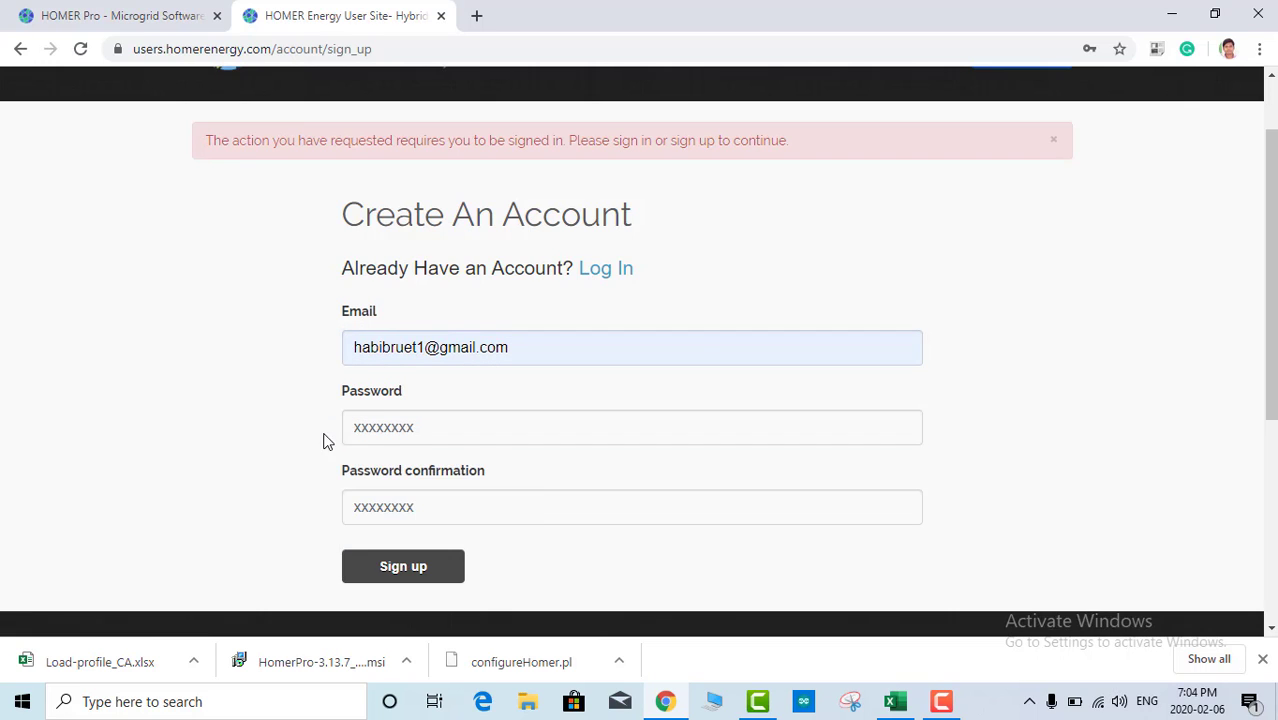
{"action": "left_click", "coordinate": [385, 424]}
{"action": "left_click", "coordinate": [398, 481]}
{"action": "left_click", "coordinate": [399, 504]}
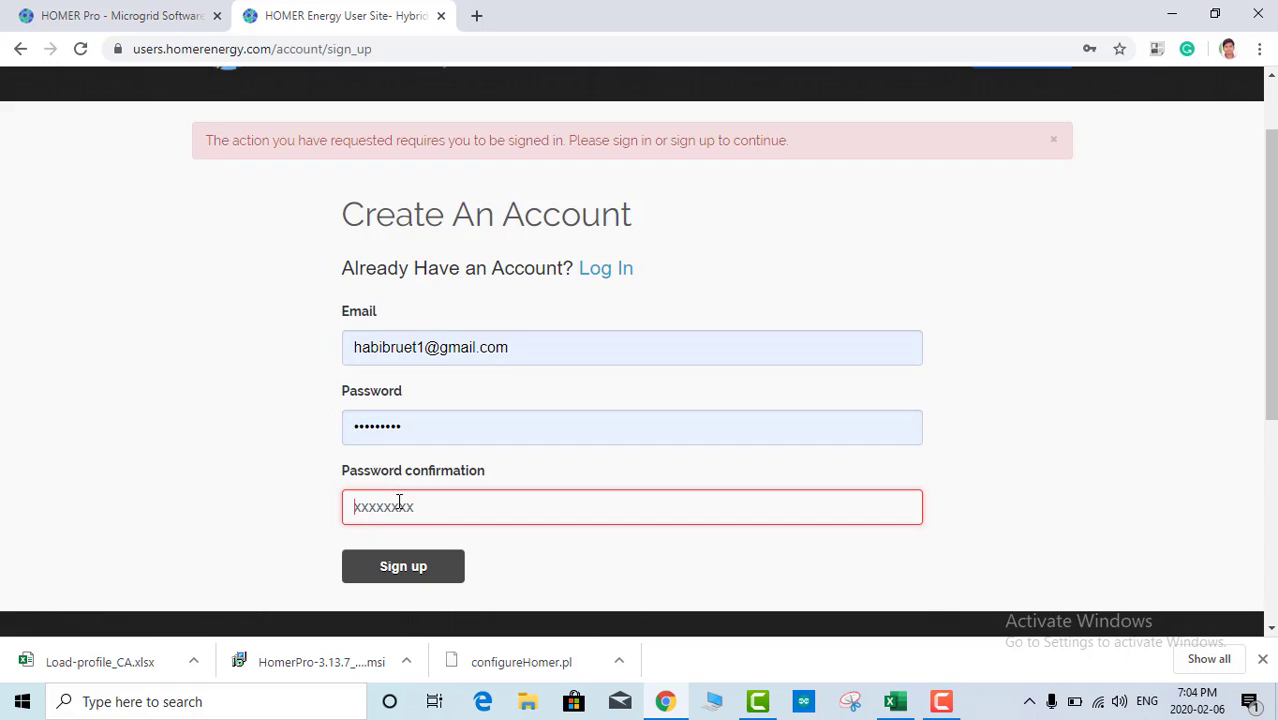
Step: Return to the log-in page and sign in to the user site with the saved login
{"action": "scroll", "coordinate": [310, 390], "scroll_direction": "up", "scroll_amount": 1}
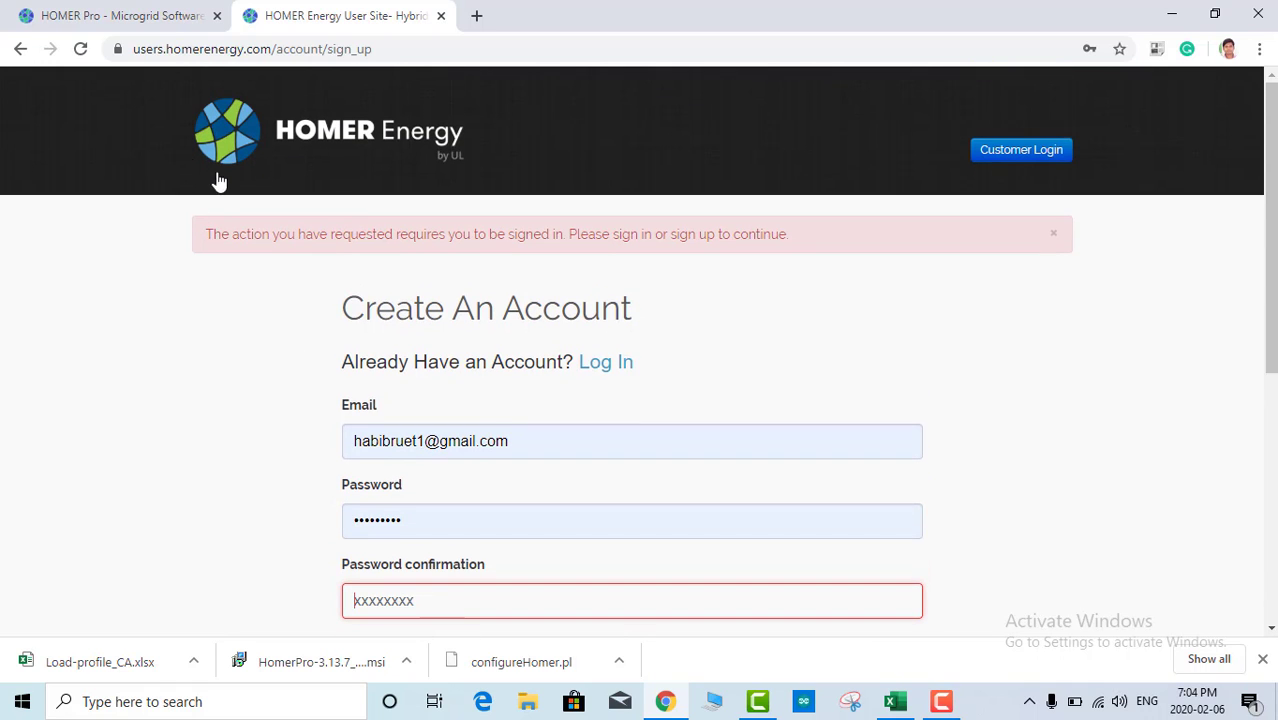
{"action": "left_click", "coordinate": [14, 48]}
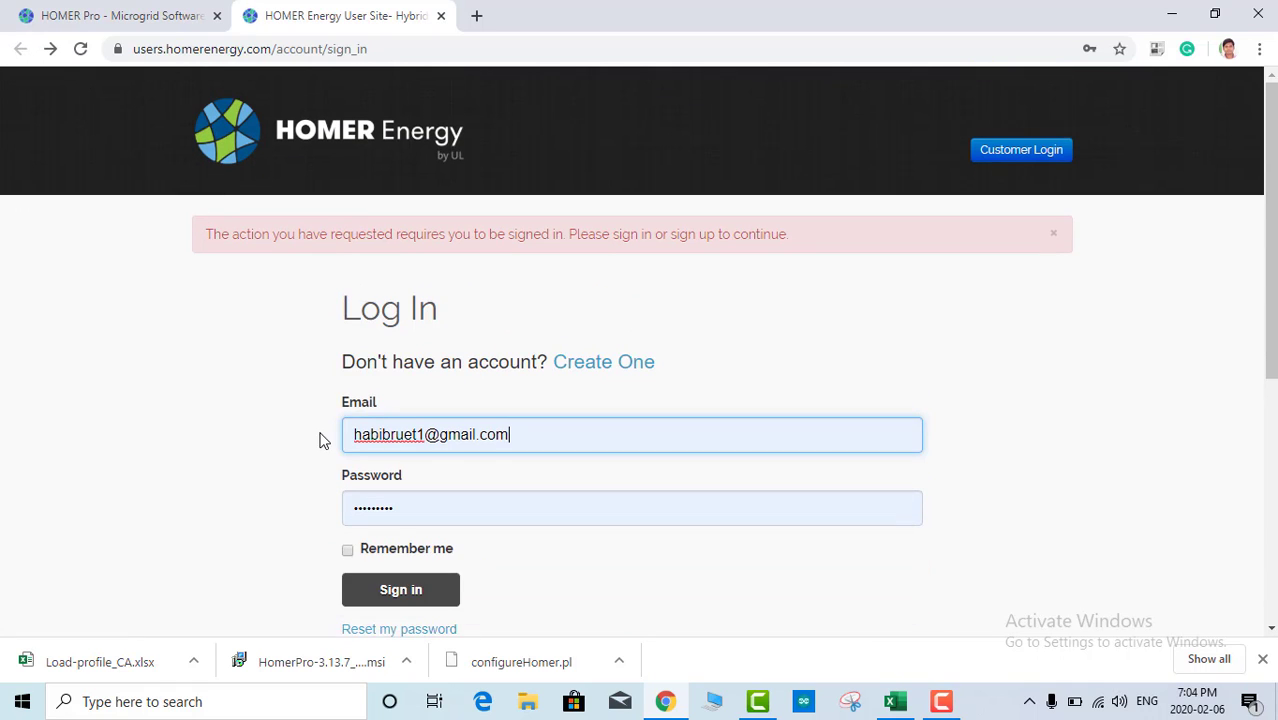
{"action": "scroll", "coordinate": [360, 428], "scroll_direction": "down", "scroll_amount": 1}
{"action": "left_click", "coordinate": [400, 500]}
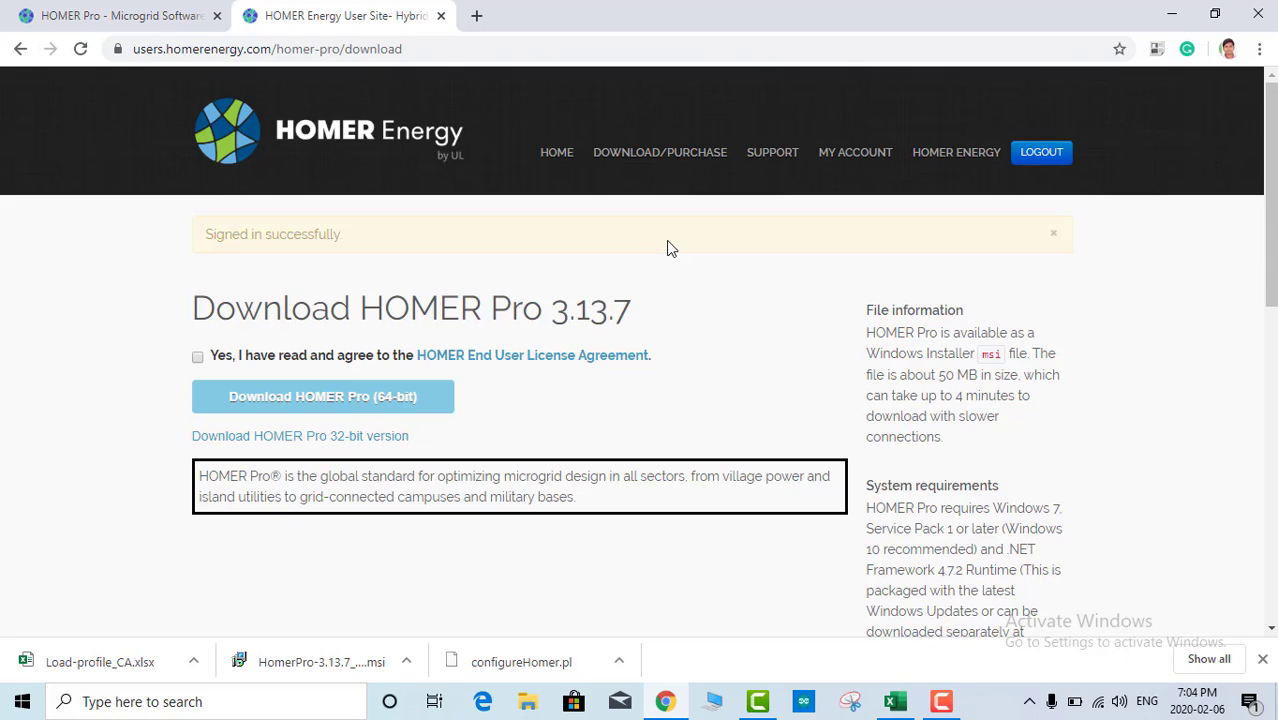
Step: Accept the EULA, start the 64-bit HOMER Pro 3.13.7 installer download, and minimize Chrome
{"action": "left_click", "coordinate": [198, 358]}
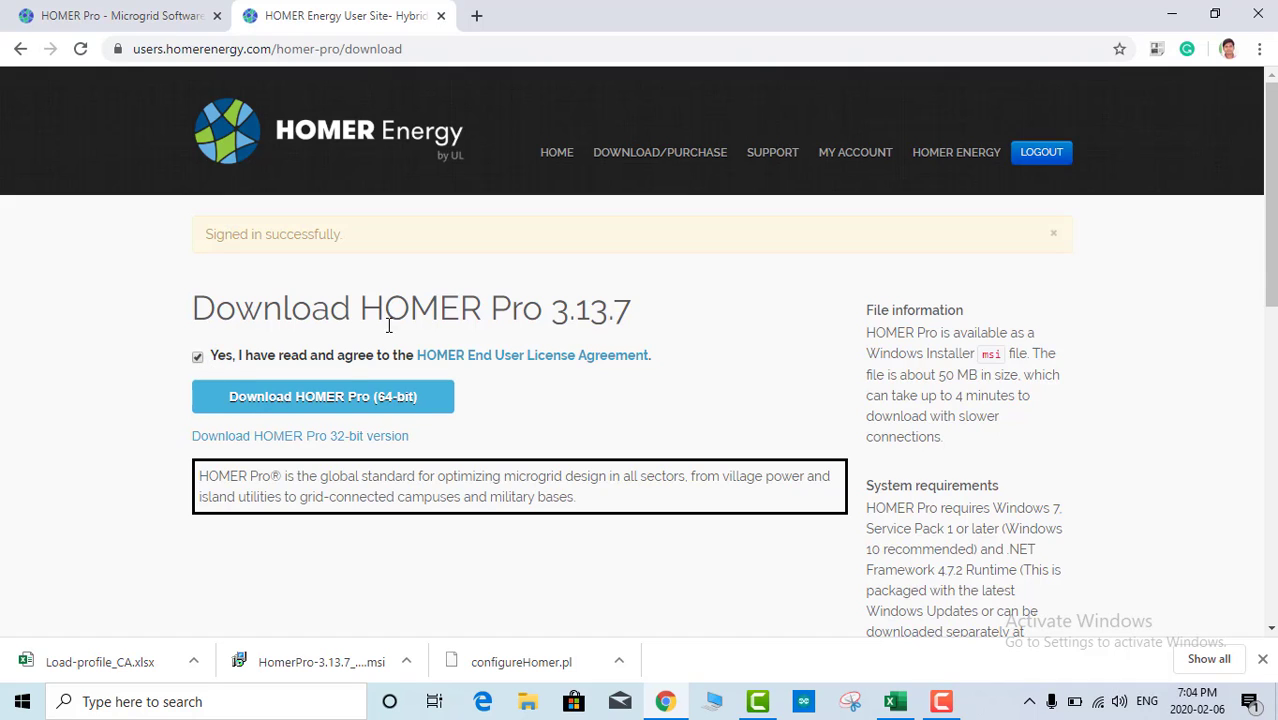
{"action": "left_click", "coordinate": [320, 400]}
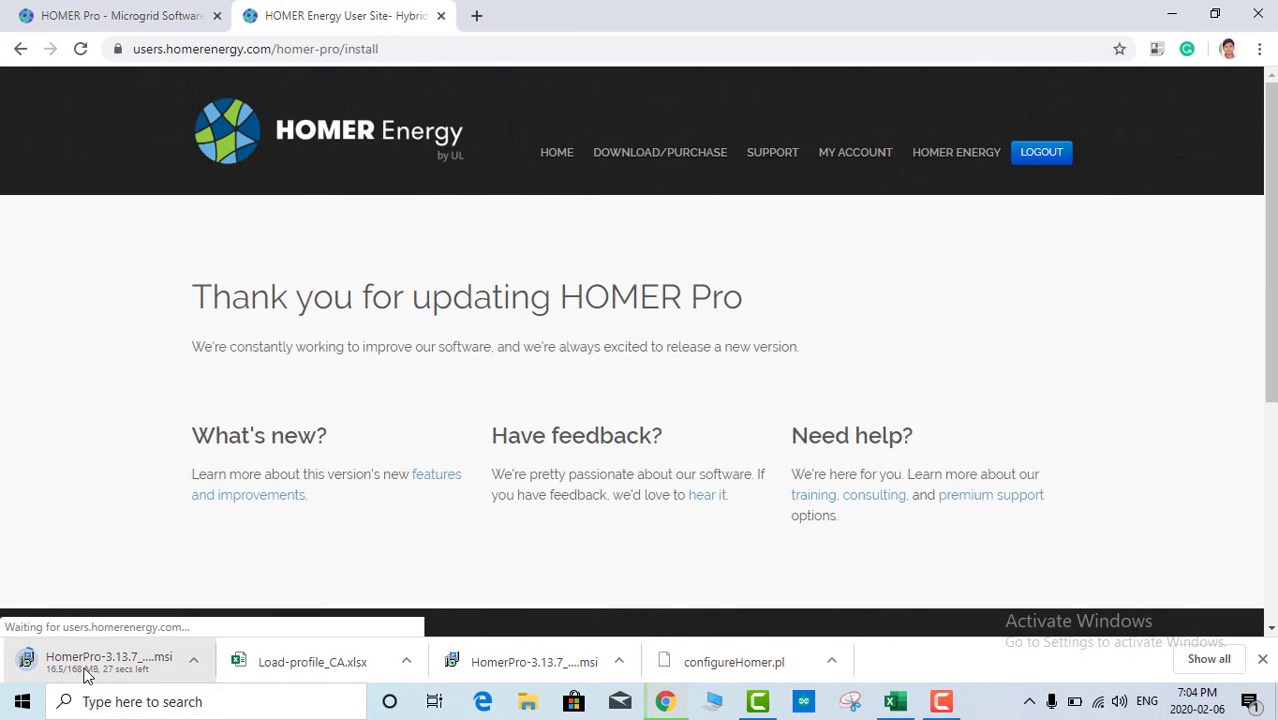
{"action": "left_click", "coordinate": [1174, 17]}
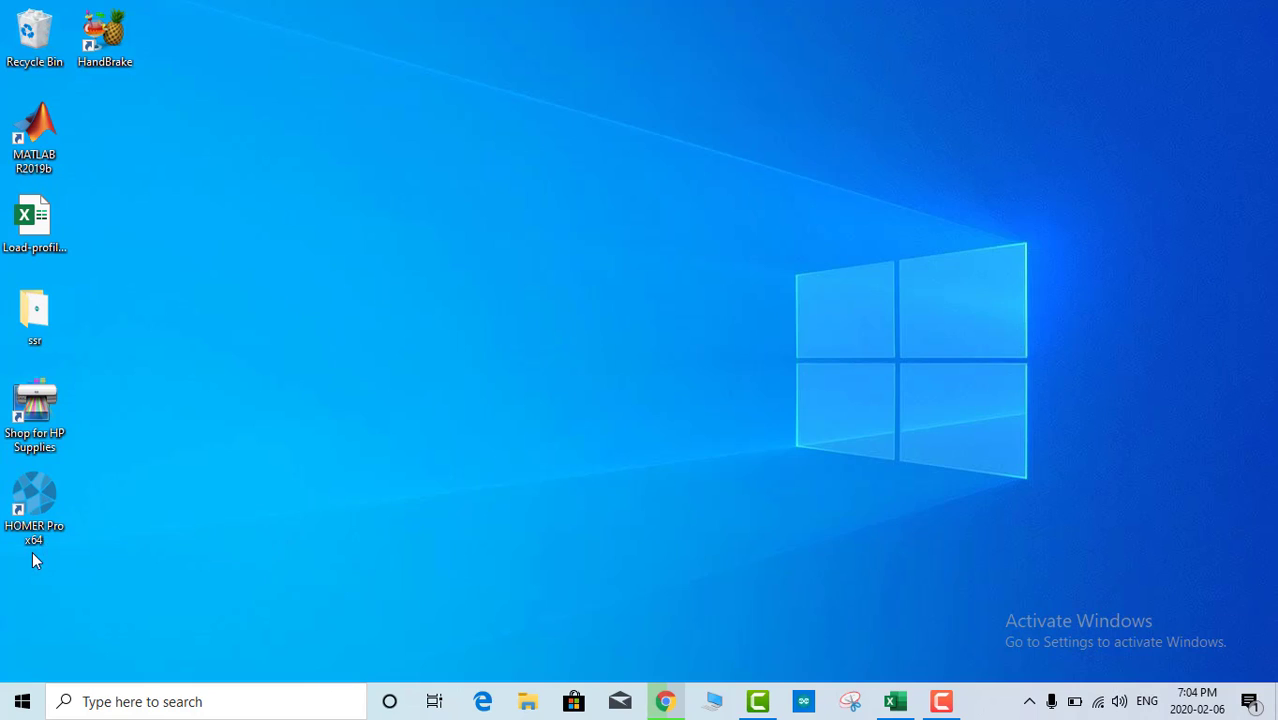
Step: Launch HOMER Pro x64 full-screen and close the Welcome screen
{"action": "double_click", "coordinate": [36, 500]}
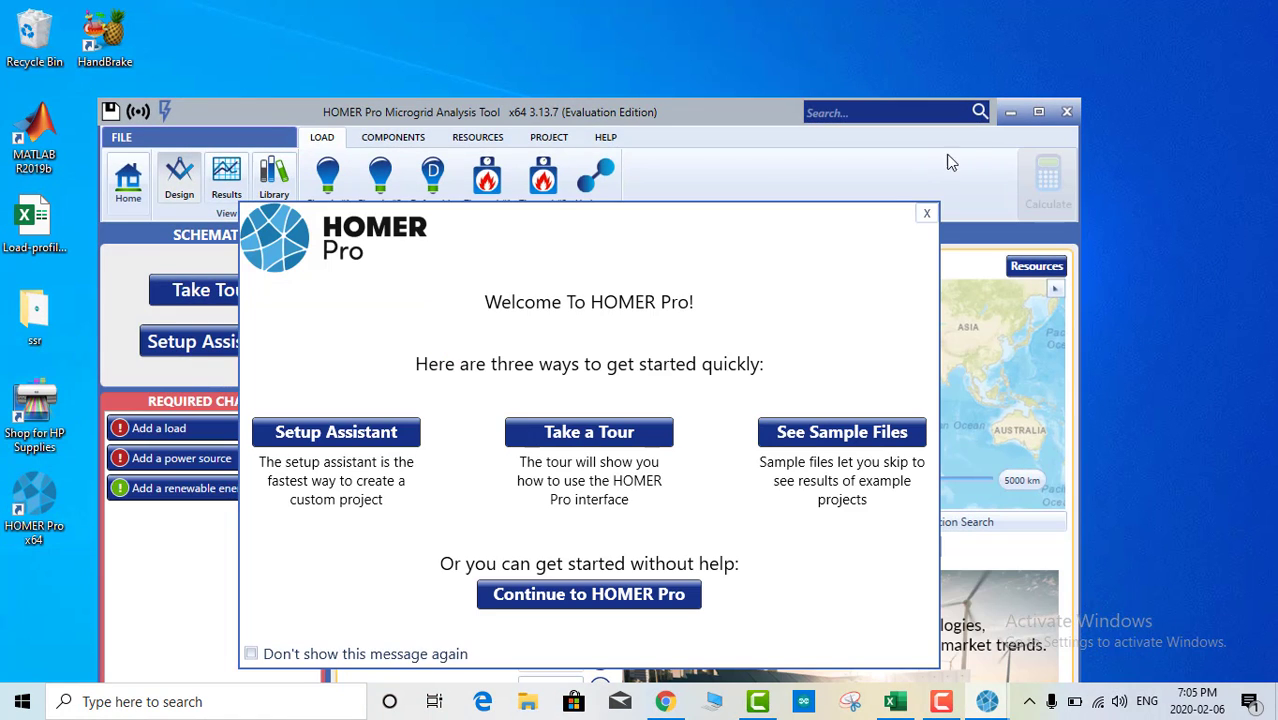
{"action": "left_click", "coordinate": [1038, 111]}
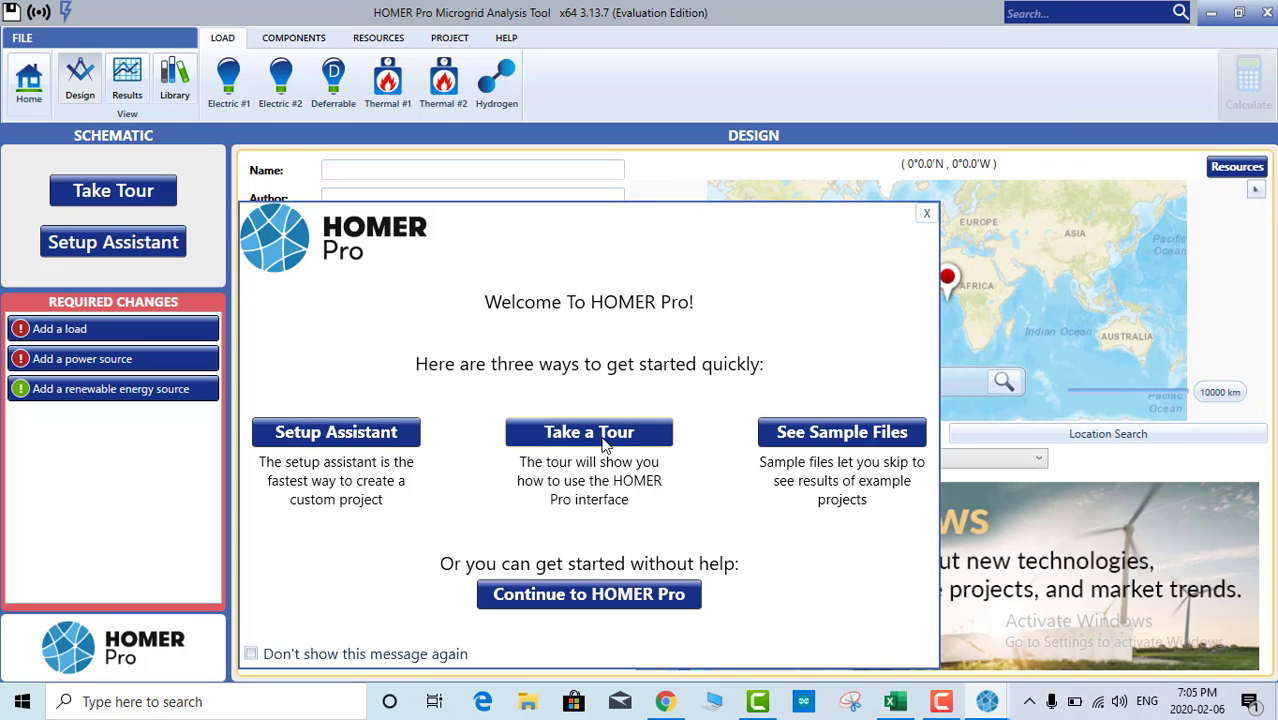
{"action": "left_click", "coordinate": [926, 217]}
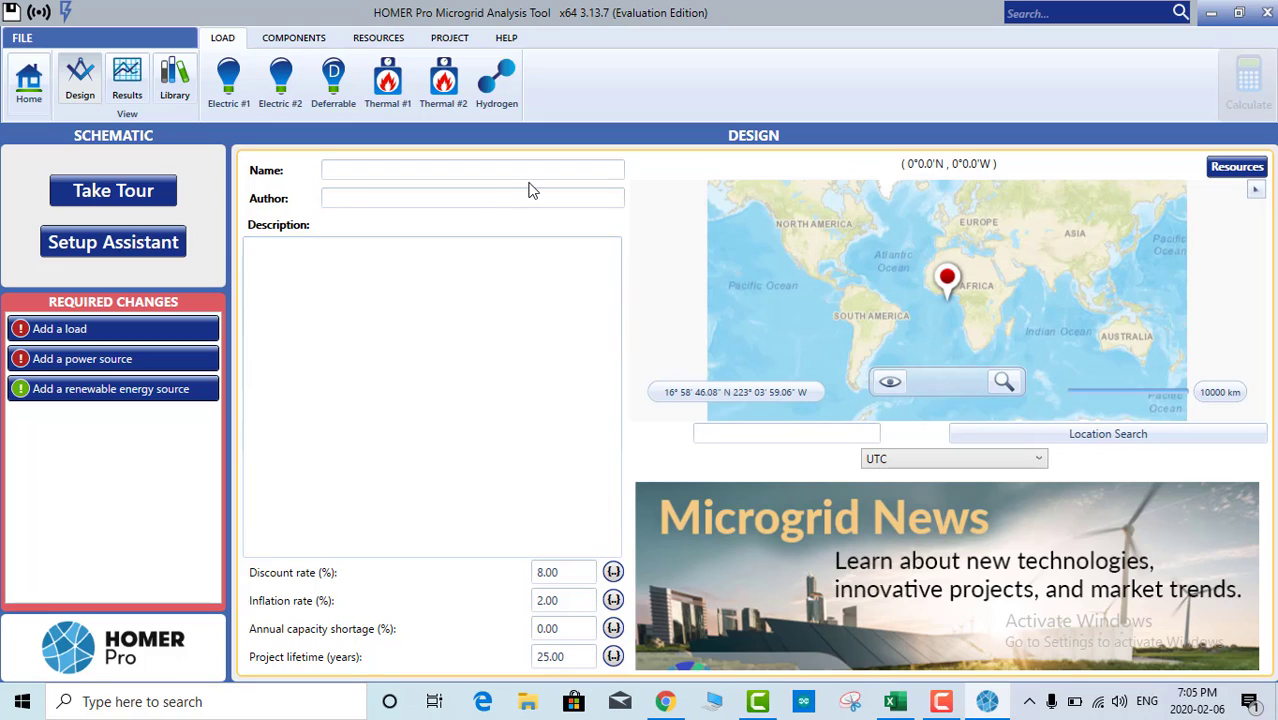
{"action": "left_click", "coordinate": [736, 437]}
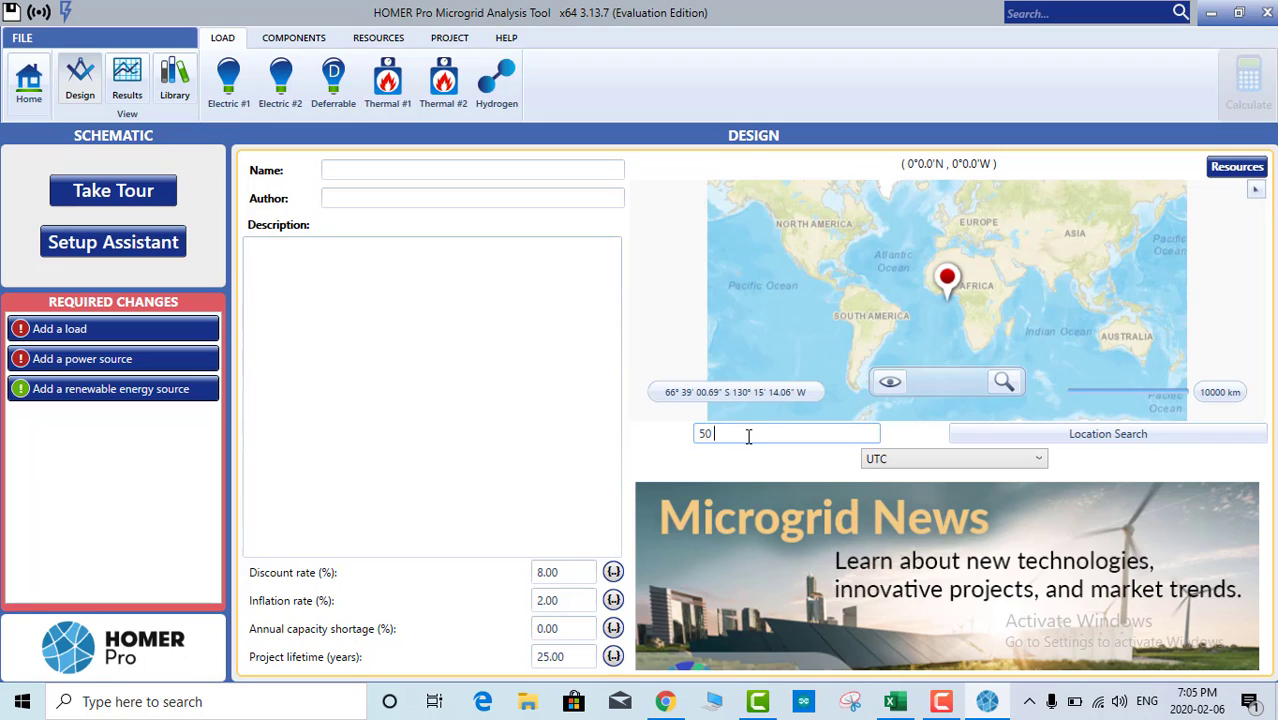
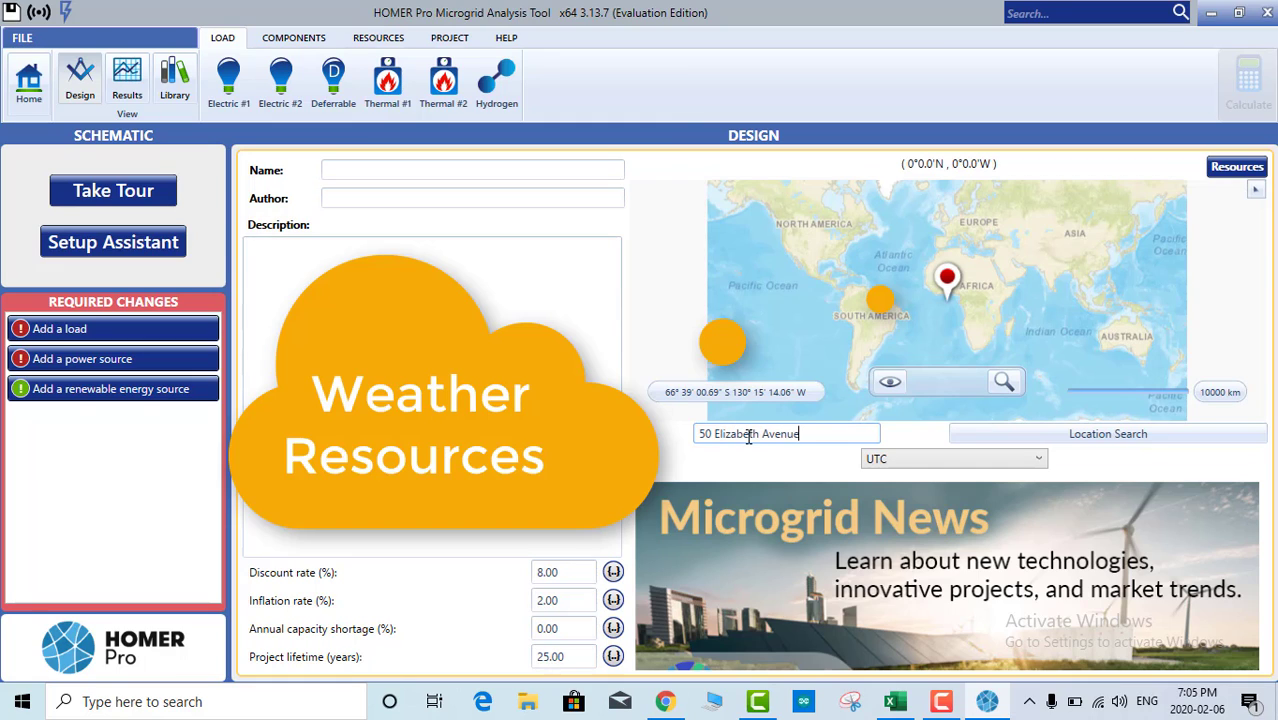
{"action": "left_click", "coordinate": [1100, 440]}
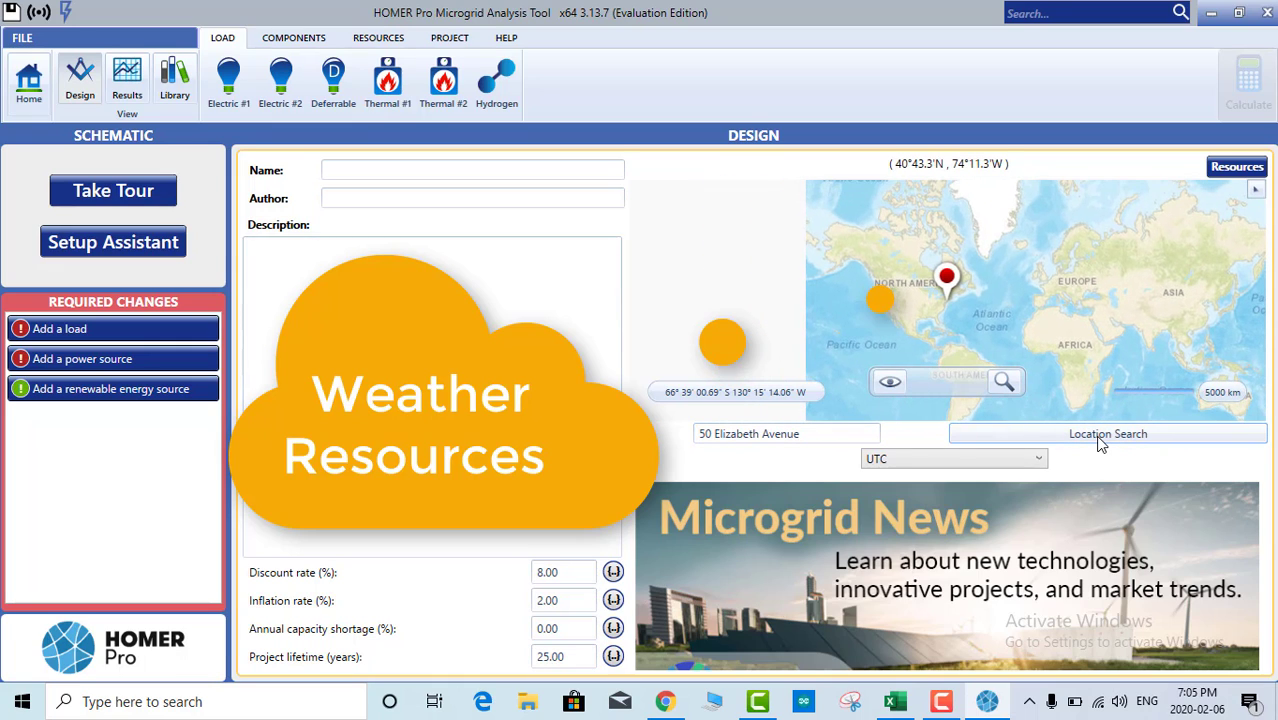
{"action": "scroll", "coordinate": [1000, 318], "scroll_direction": "up", "scroll_amount": 2}
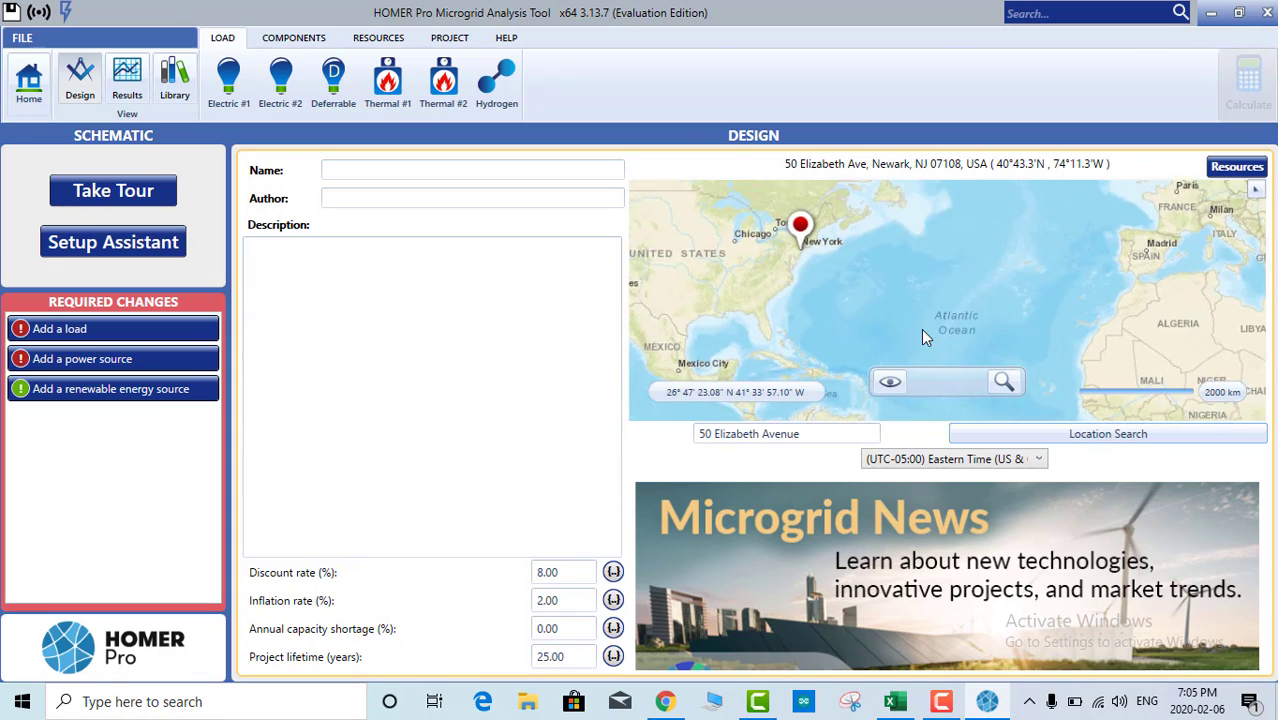
{"action": "scroll", "coordinate": [923, 320], "scroll_direction": "down", "scroll_amount": 2}
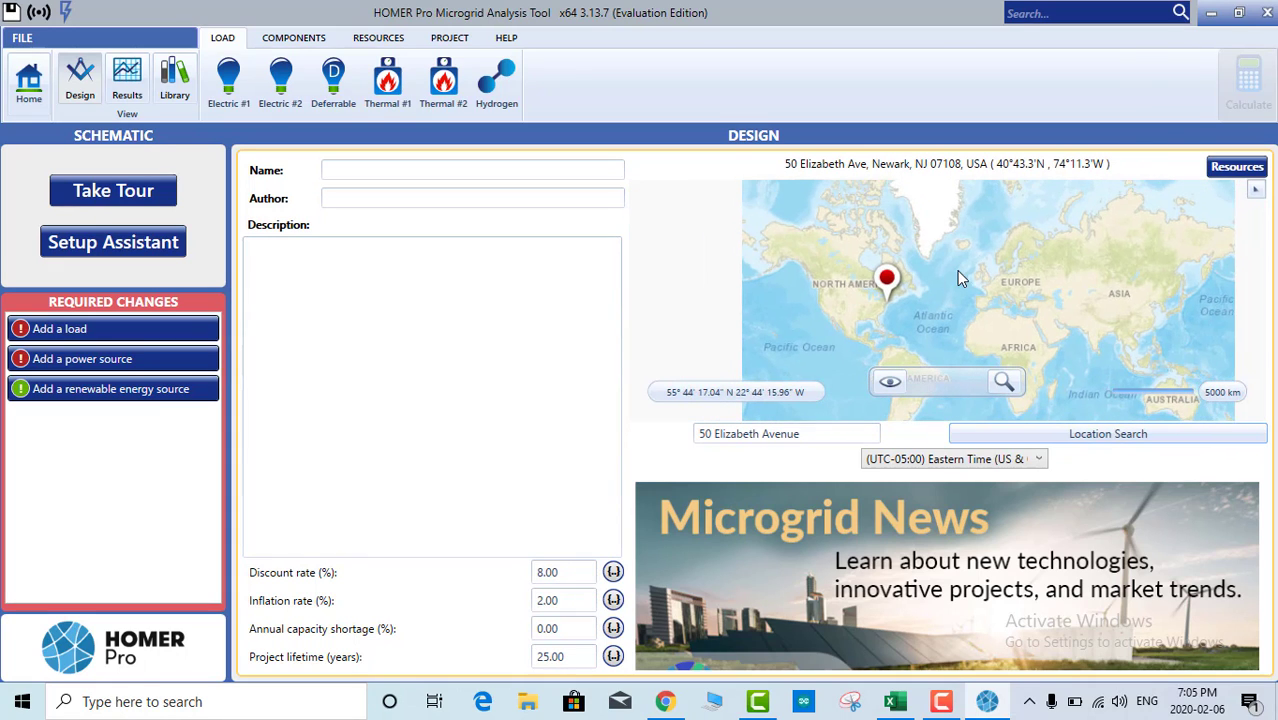
Step: Download the solar, temperature and wind resource data and acknowledge the success message
{"action": "left_click", "coordinate": [1236, 167]}
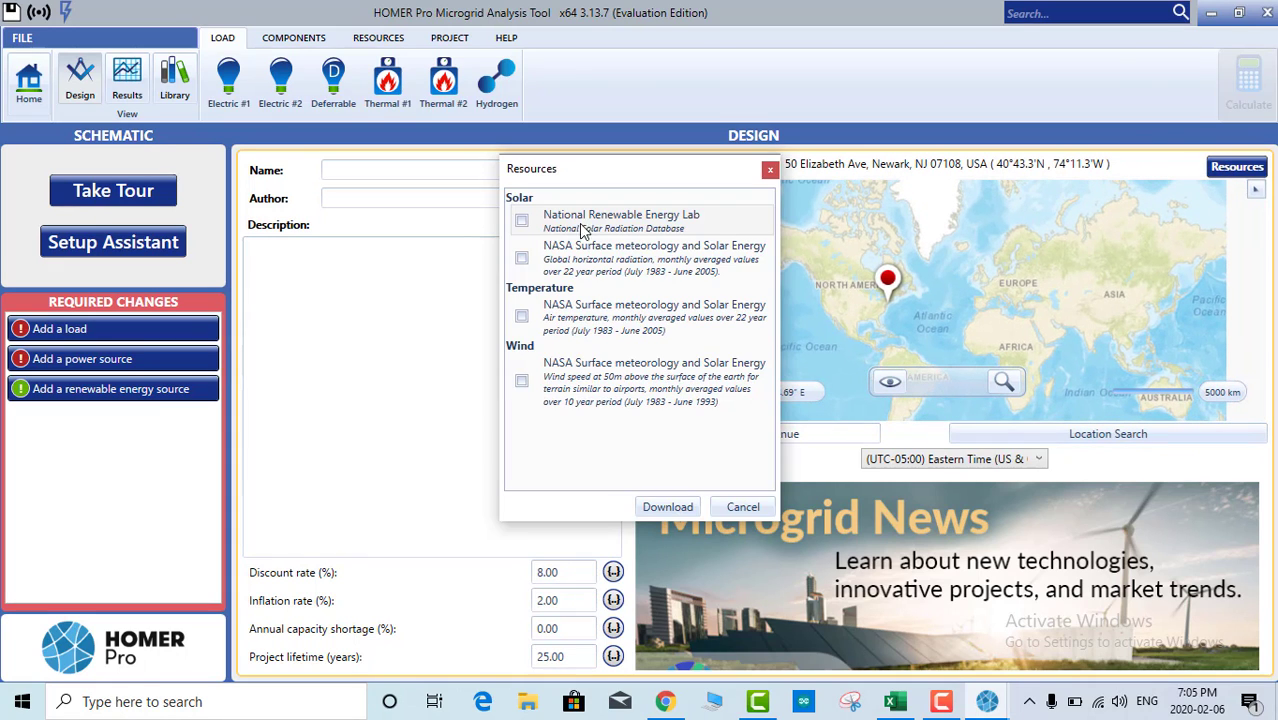
{"action": "left_click", "coordinate": [521, 220]}
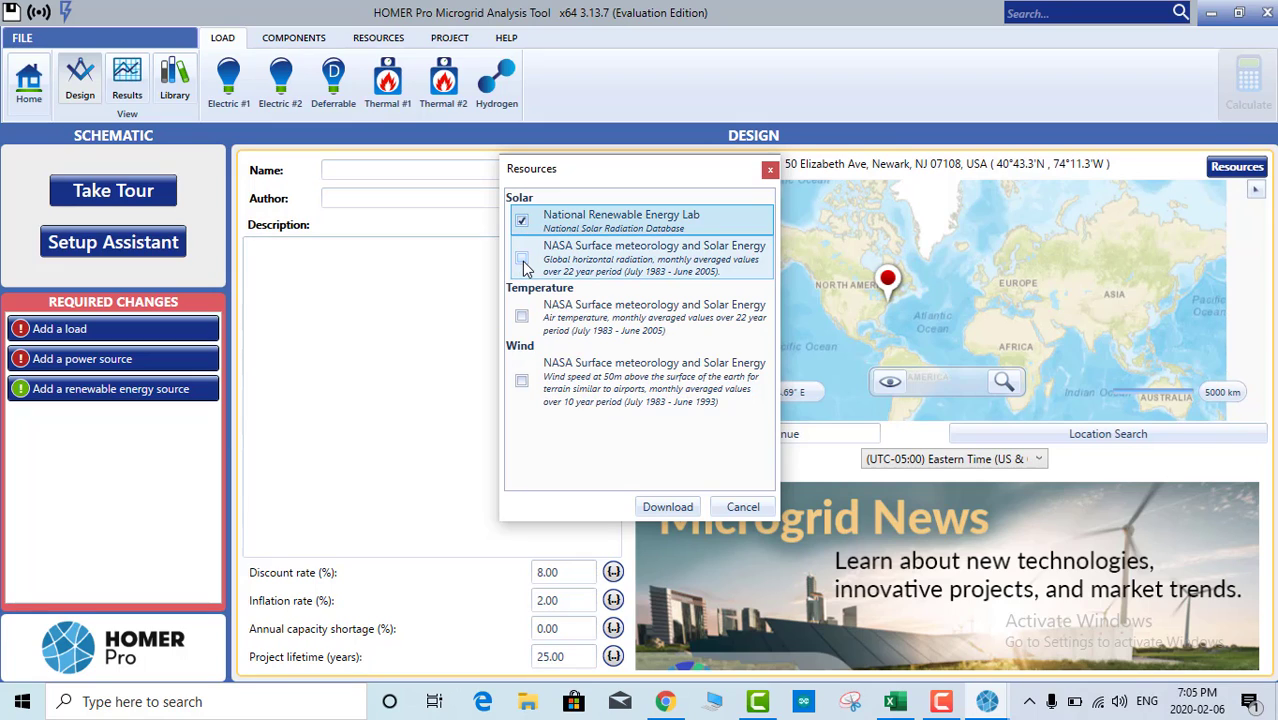
{"action": "left_click", "coordinate": [521, 317]}
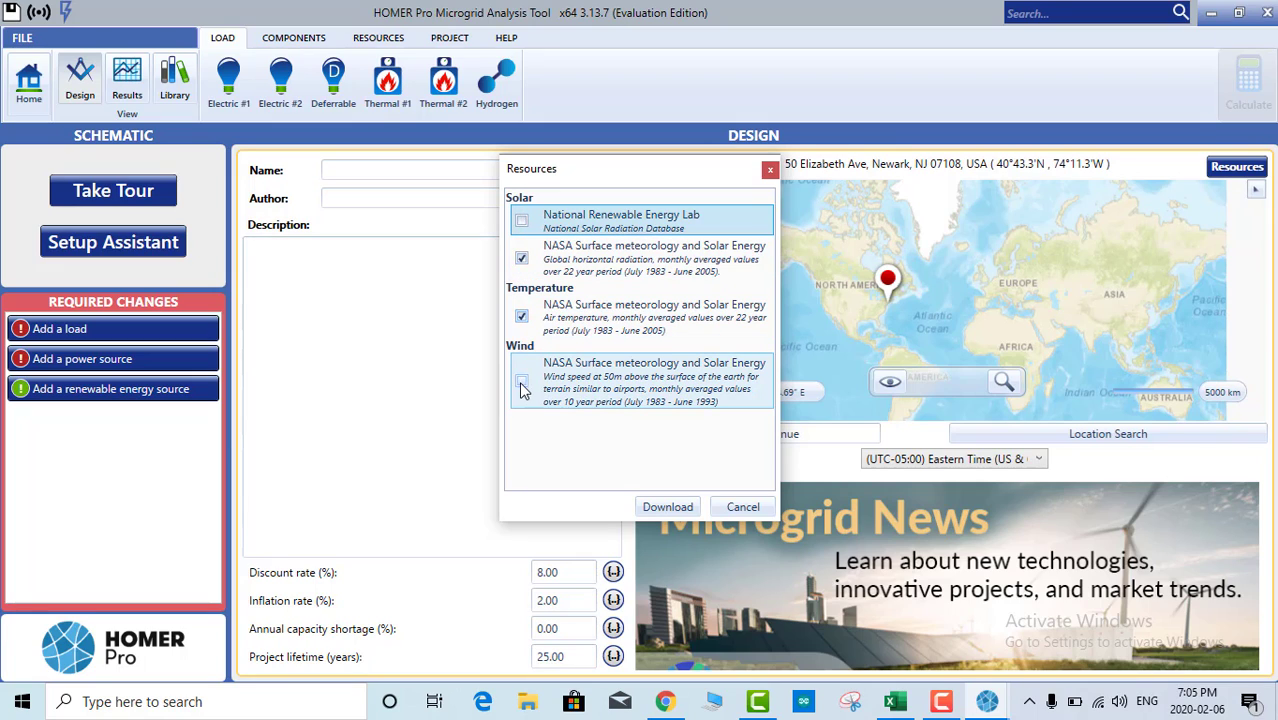
{"action": "left_click", "coordinate": [521, 386]}
{"action": "left_click", "coordinate": [660, 509]}
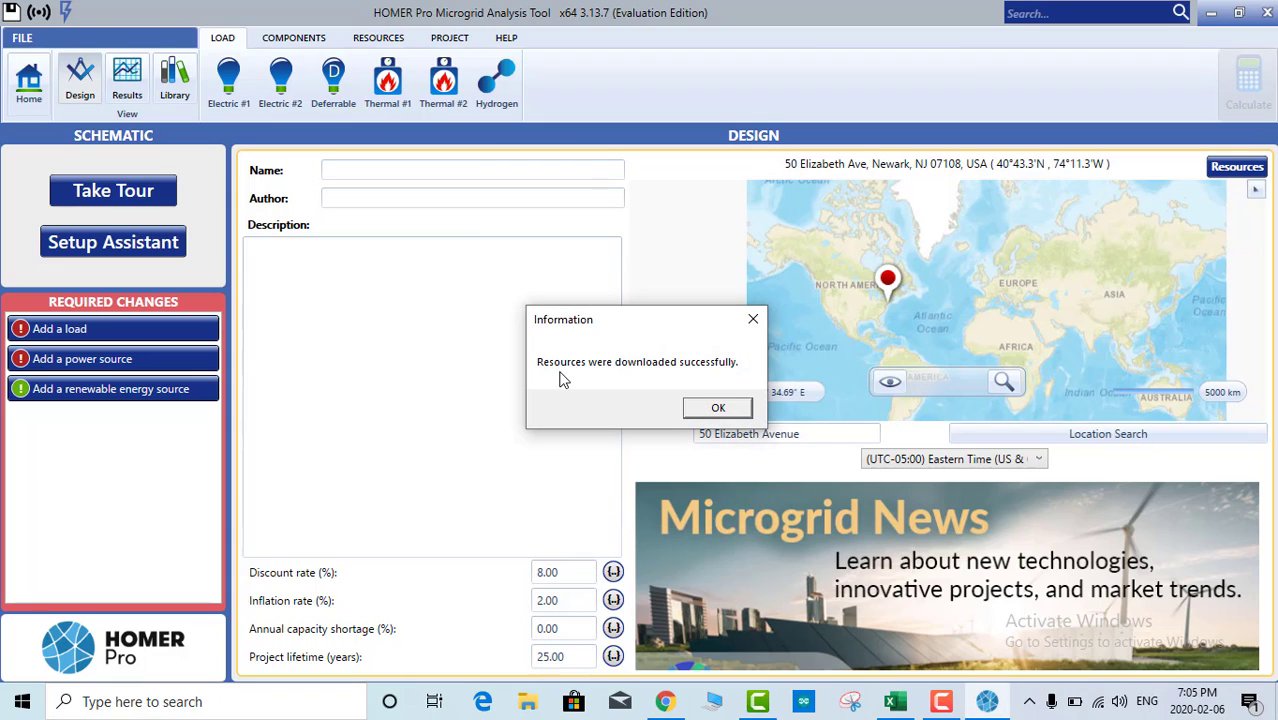
{"action": "left_click", "coordinate": [716, 410]}
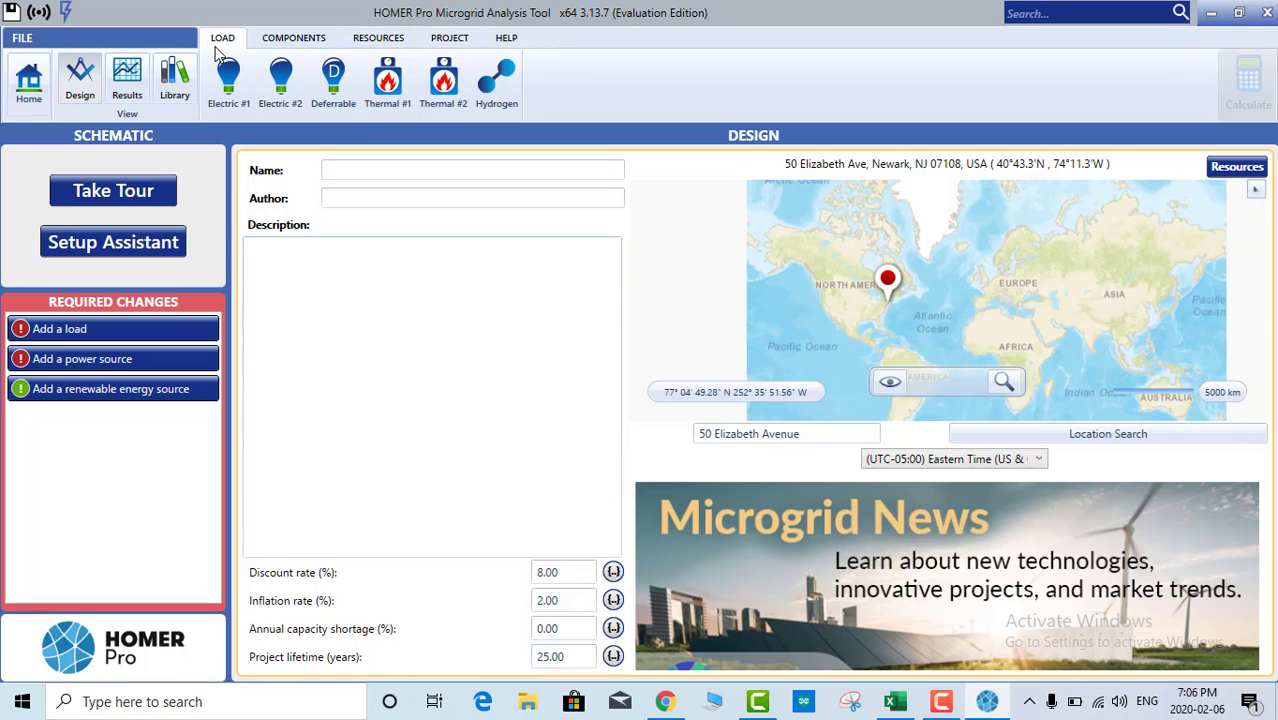
Step: Browse the LOAD and COMPONENTS options, ending on the RESOURCES data types
{"action": "left_click", "coordinate": [311, 44]}
{"action": "left_click", "coordinate": [215, 40]}
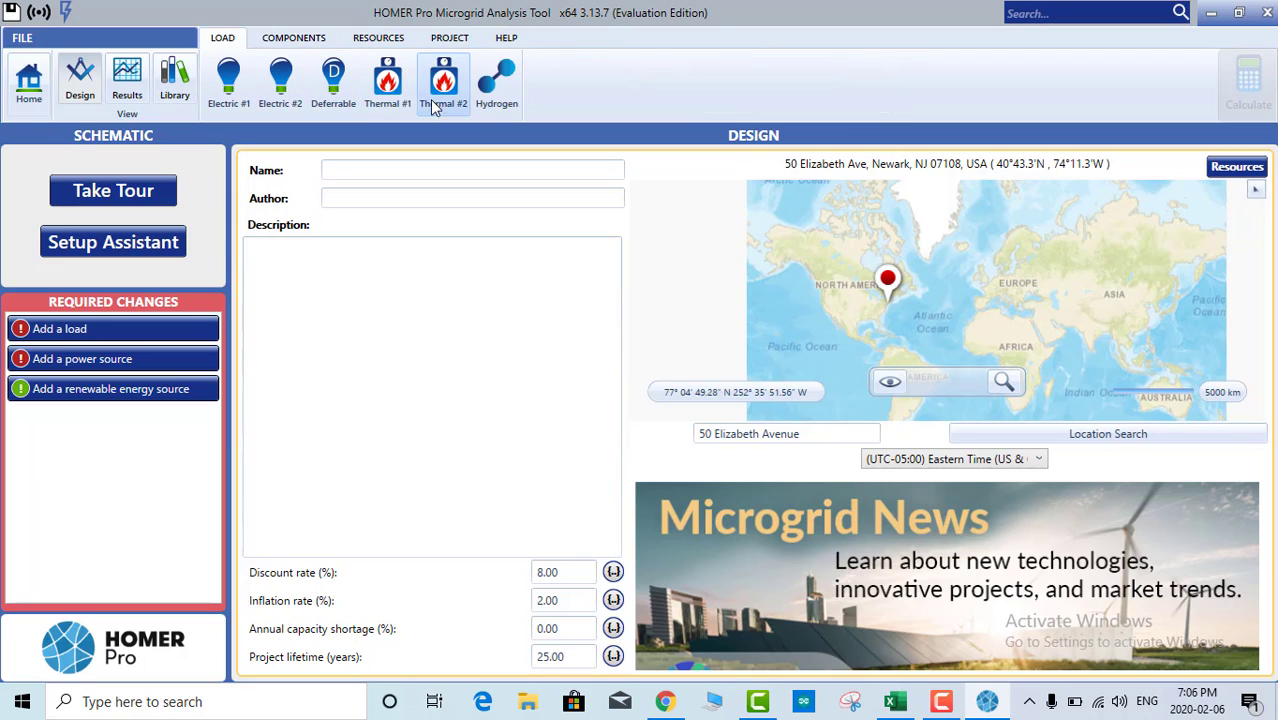
{"action": "left_click", "coordinate": [293, 42]}
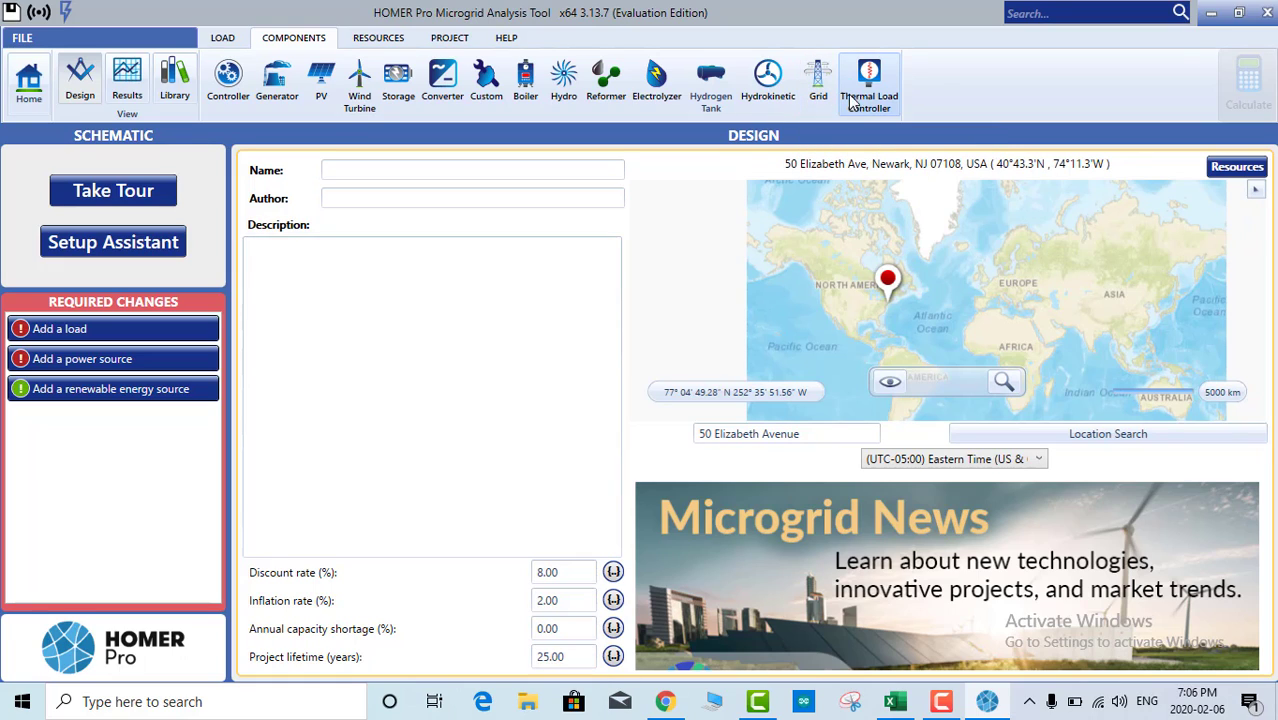
{"action": "left_click", "coordinate": [236, 42]}
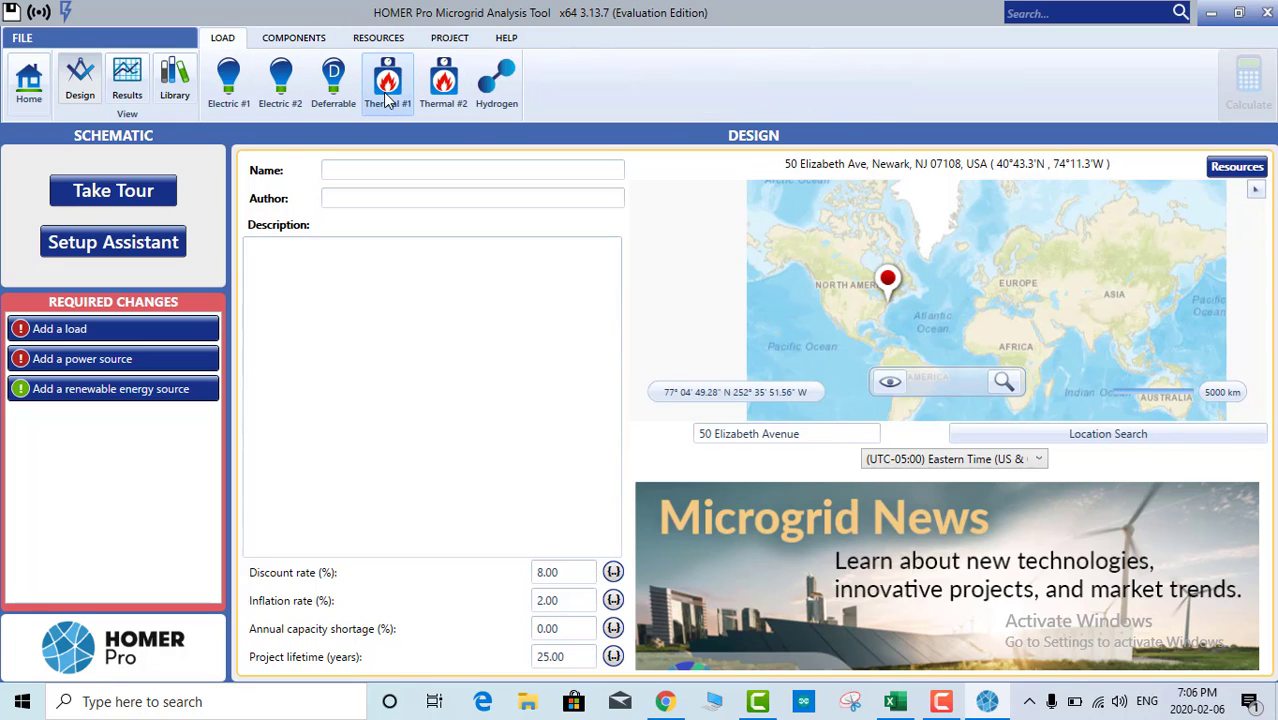
{"action": "left_click", "coordinate": [293, 38]}
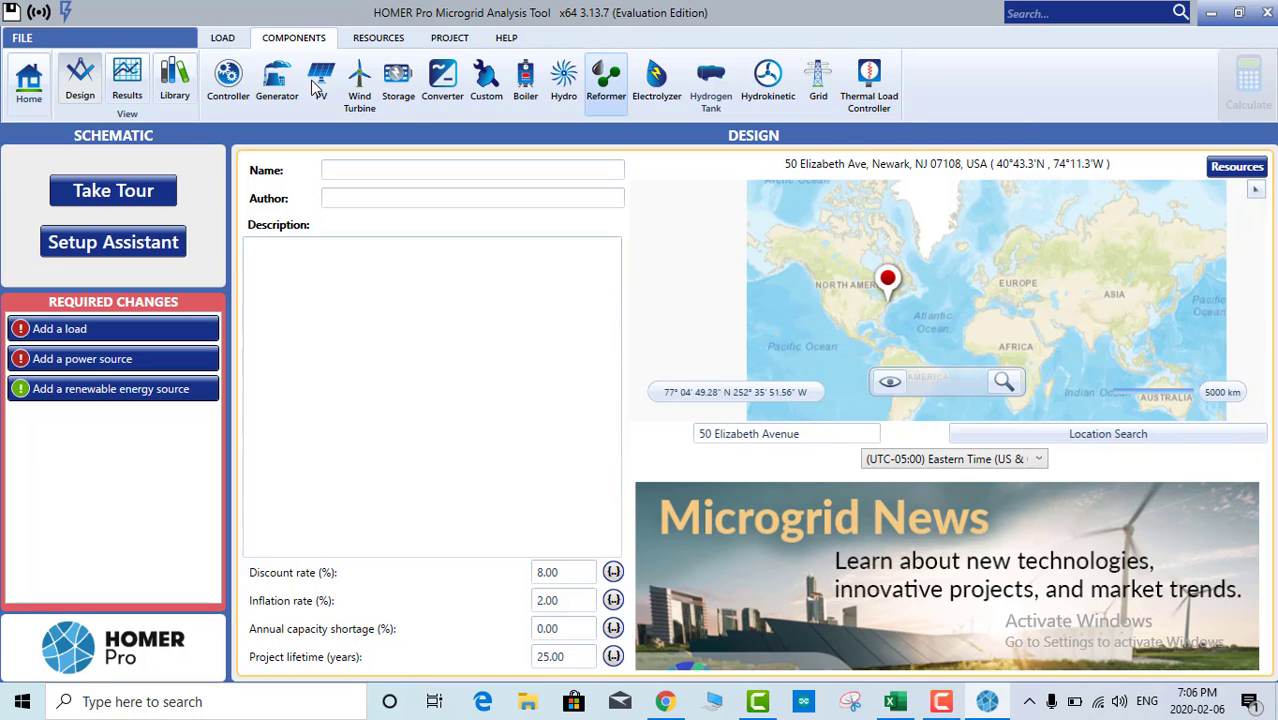
{"action": "left_click", "coordinate": [222, 37]}
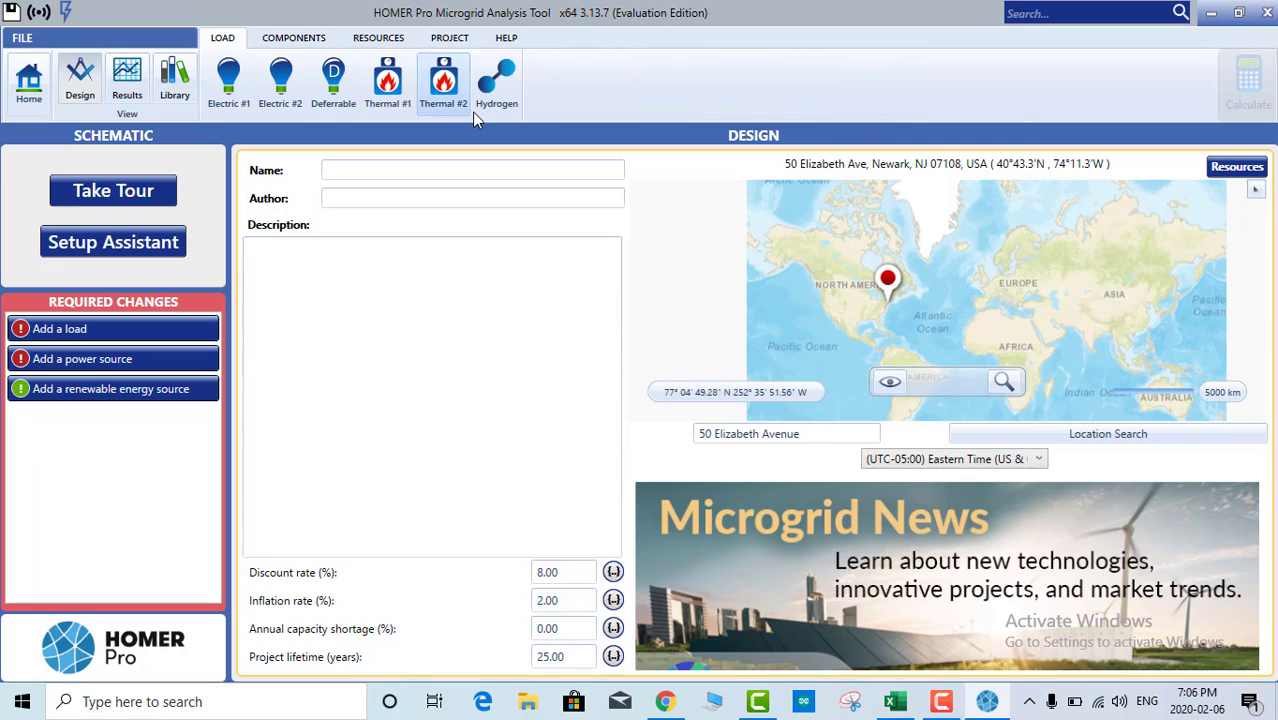
{"action": "left_click", "coordinate": [289, 40]}
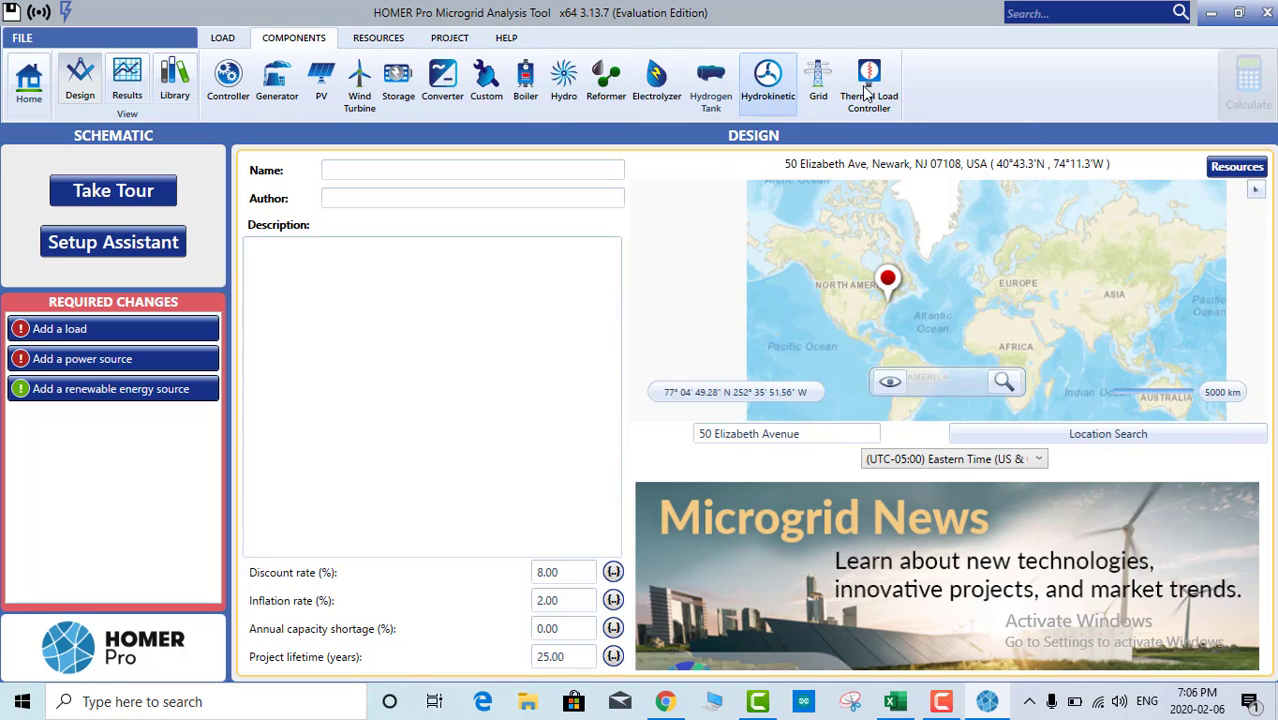
{"action": "left_click", "coordinate": [366, 42]}
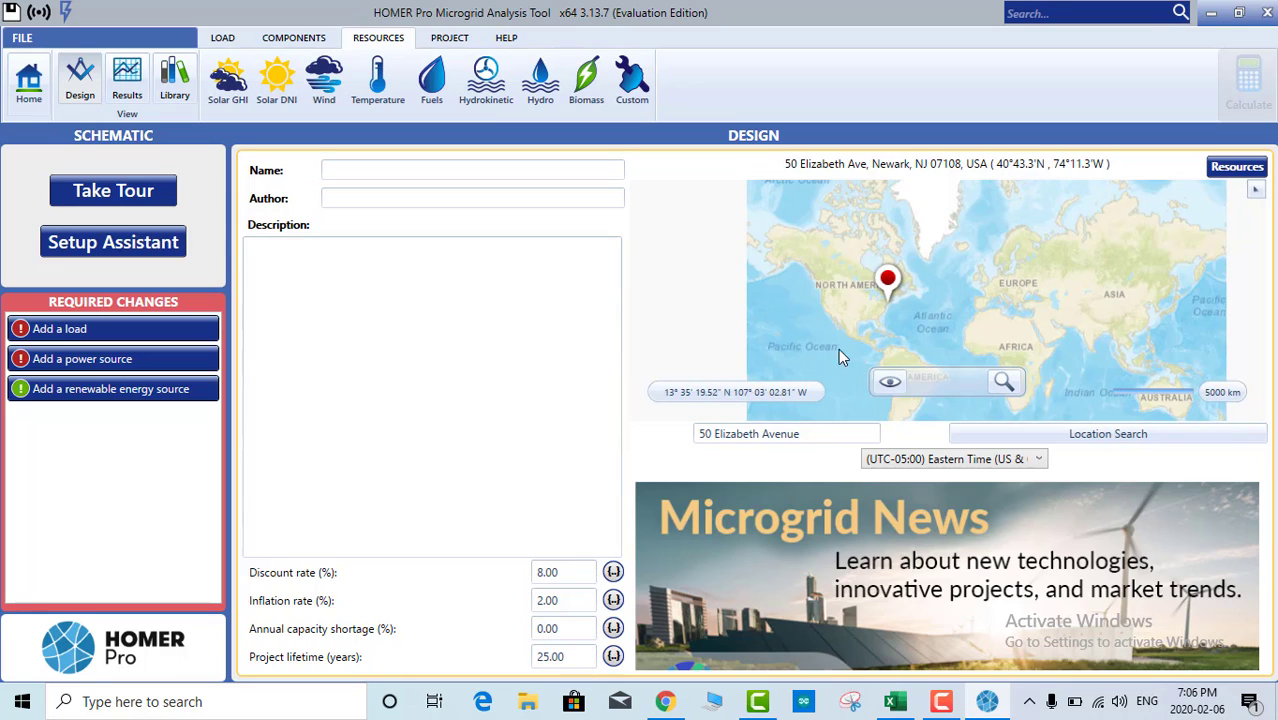
Step: Review the Solar GHI, wind (5.77 m/s) and temperature (11.68 °C) data, then open Hydro
{"action": "left_click", "coordinate": [741, 433]}
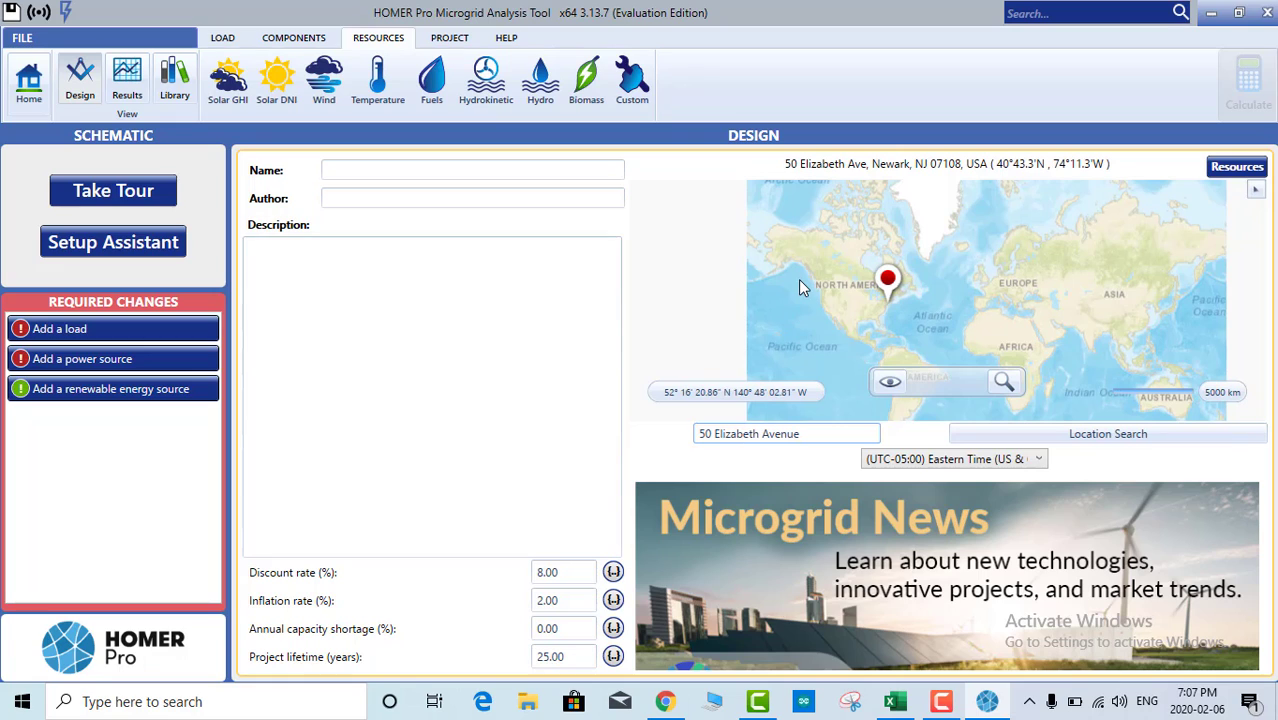
{"action": "left_click", "coordinate": [230, 92]}
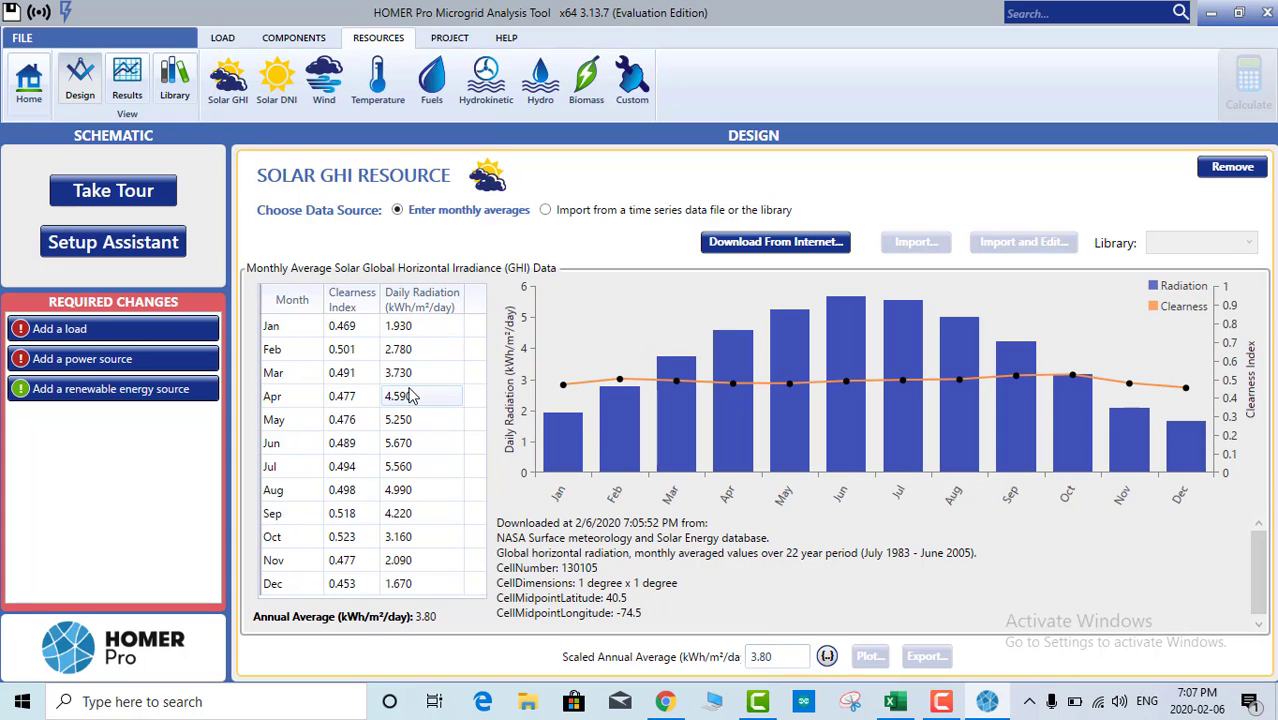
{"action": "left_click", "coordinate": [326, 84]}
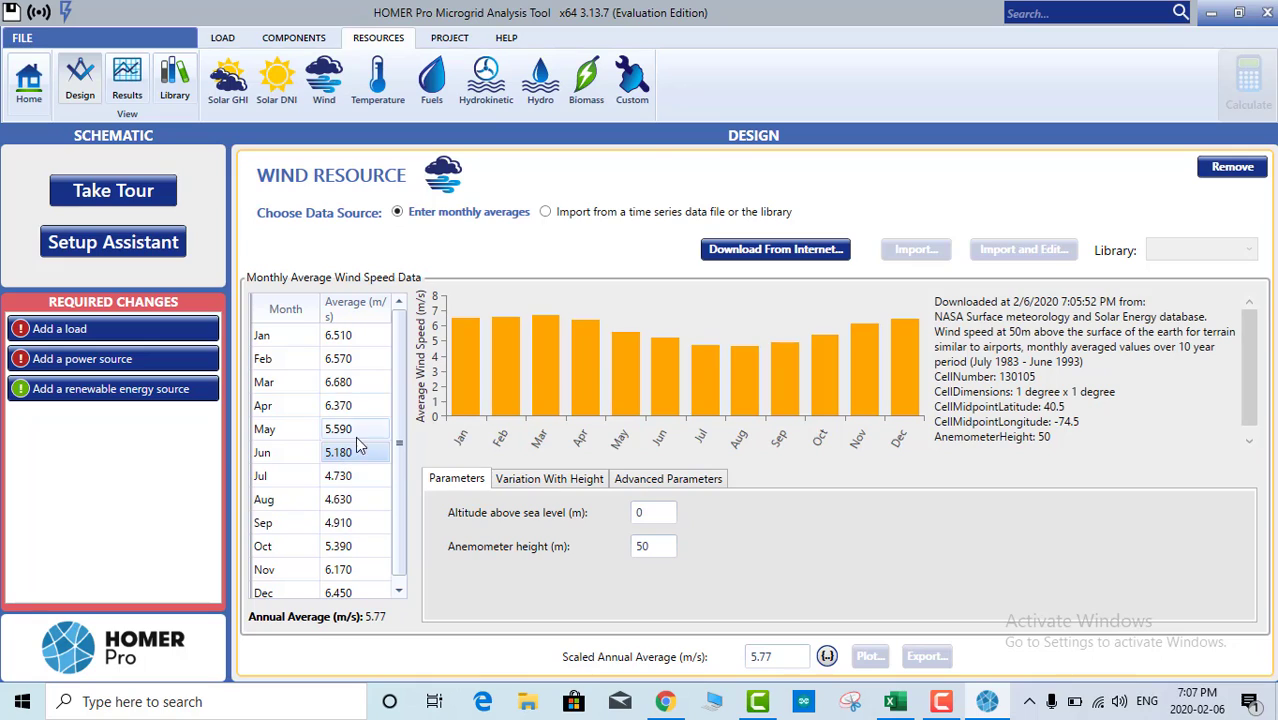
{"action": "scroll", "coordinate": [355, 515], "scroll_direction": "down", "scroll_amount": 1}
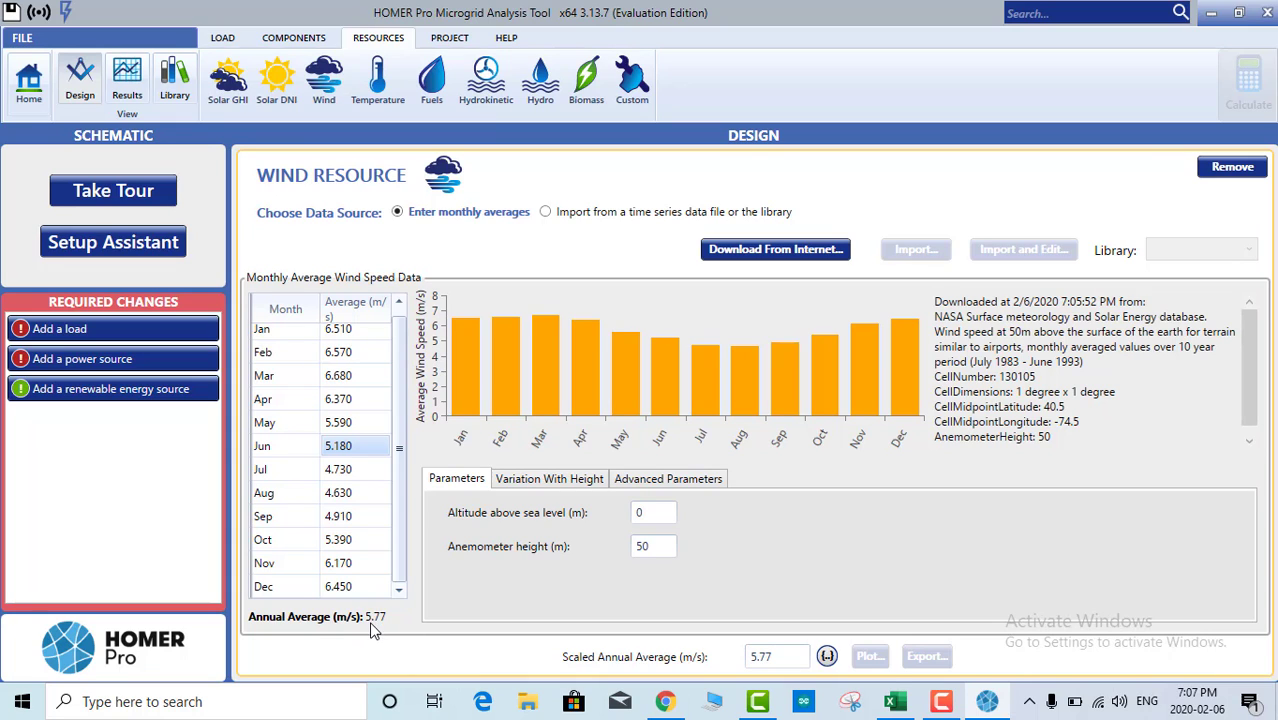
{"action": "scroll", "coordinate": [355, 405], "scroll_direction": "up", "scroll_amount": 1}
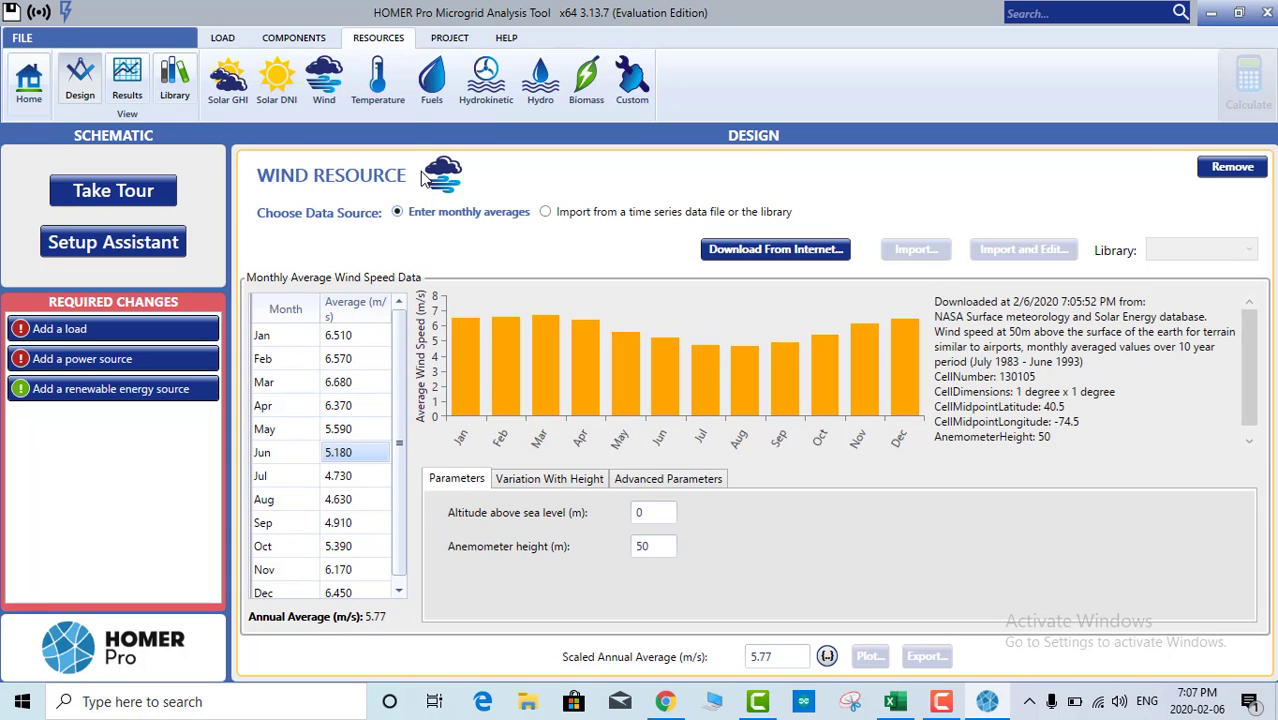
{"action": "left_click", "coordinate": [374, 88]}
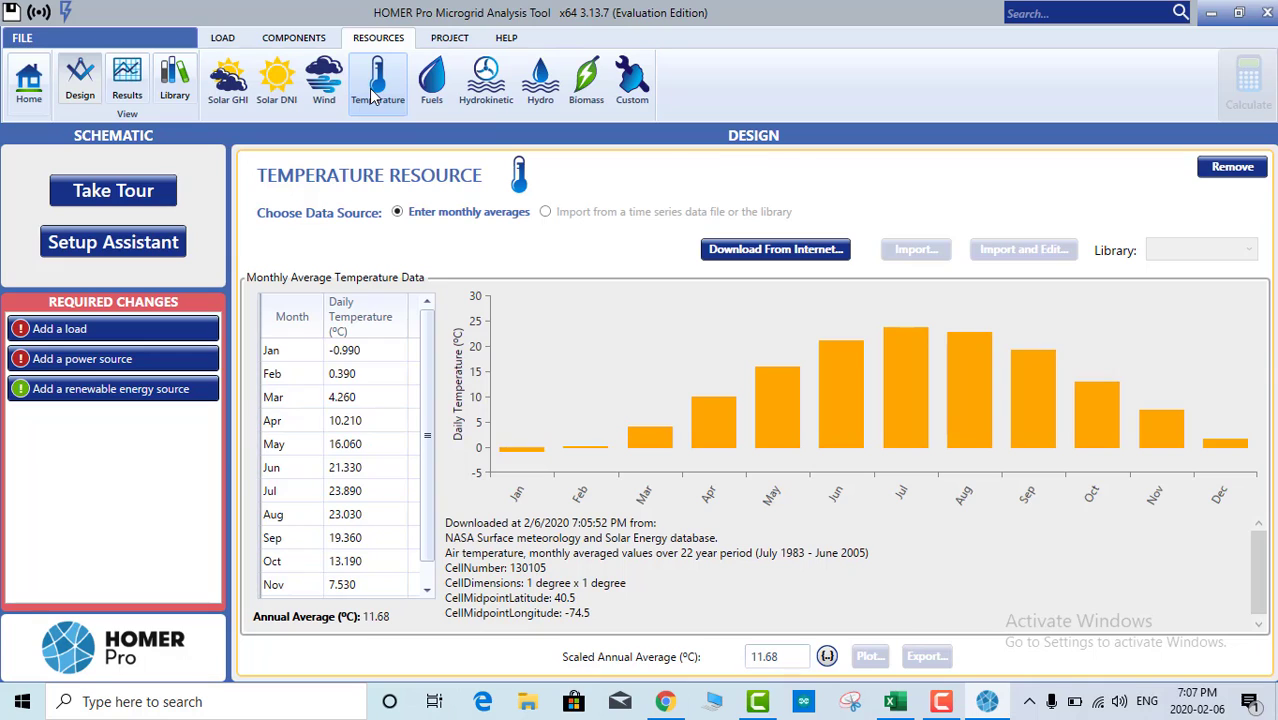
{"action": "scroll", "coordinate": [370, 395], "scroll_direction": "down", "scroll_amount": 1}
{"action": "scroll", "coordinate": [372, 394], "scroll_direction": "up", "scroll_amount": 1}
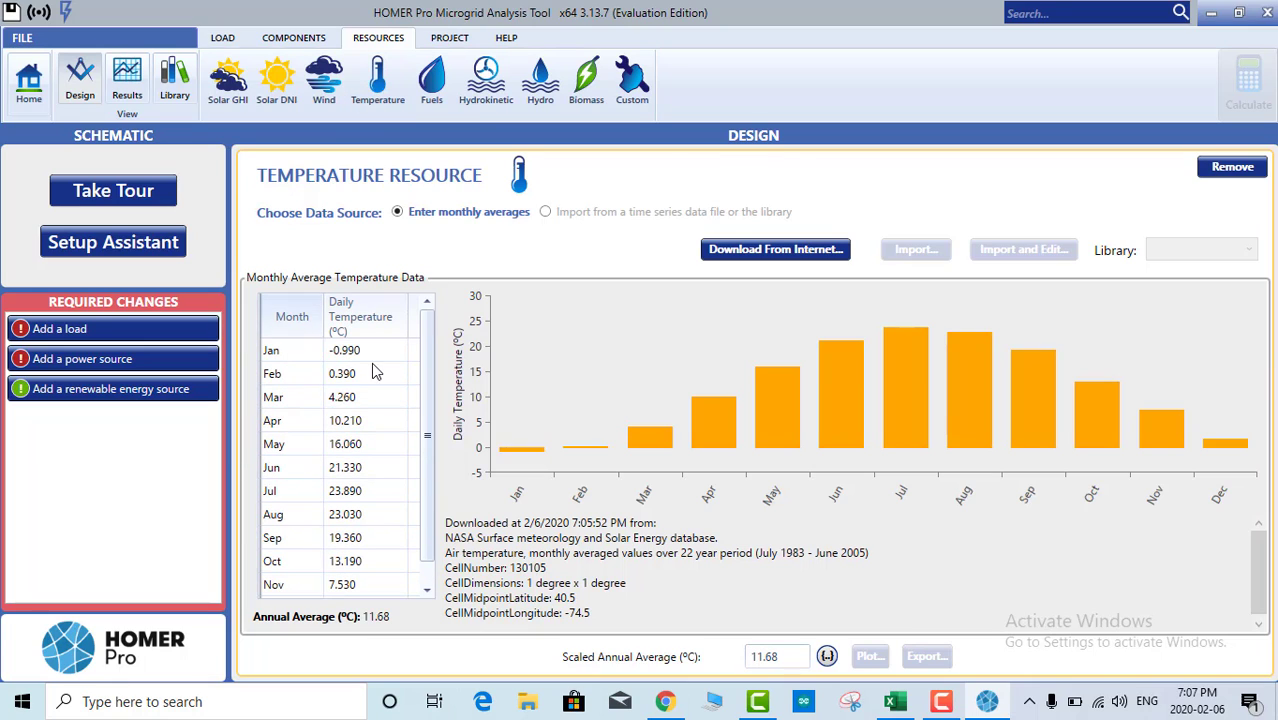
{"action": "scroll", "coordinate": [356, 505], "scroll_direction": "down", "scroll_amount": 1}
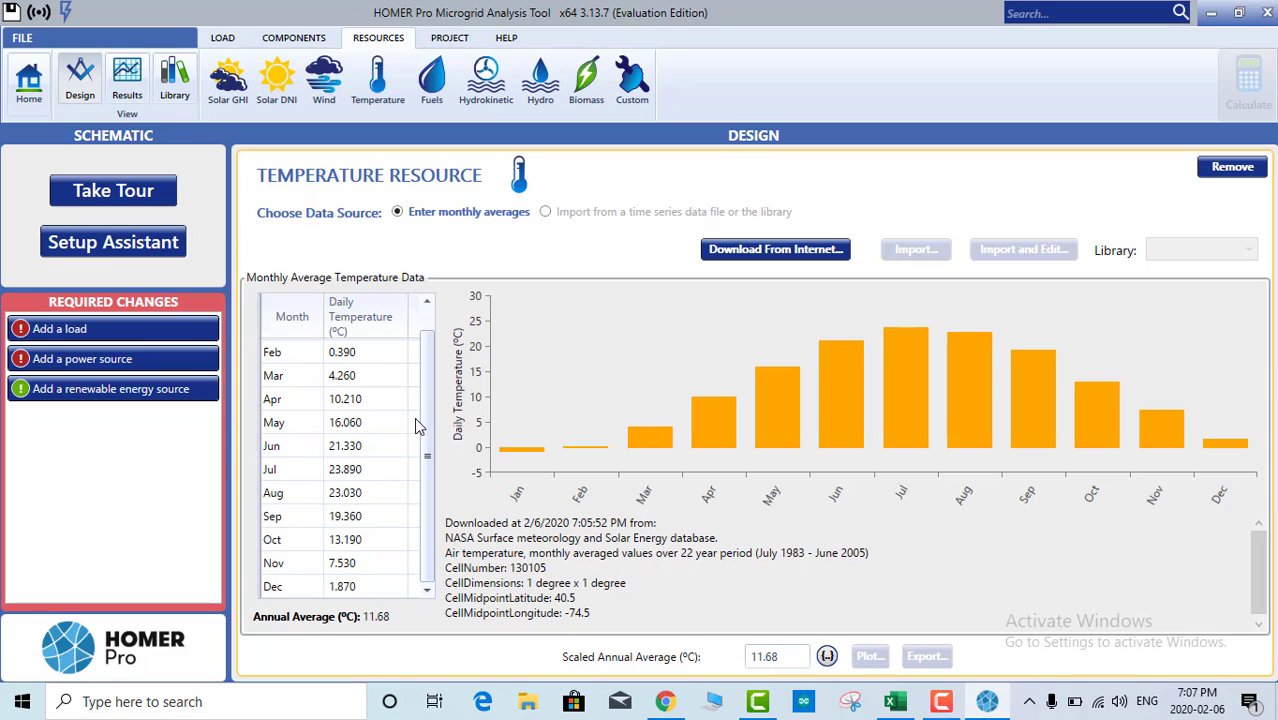
{"action": "left_click", "coordinate": [540, 95]}
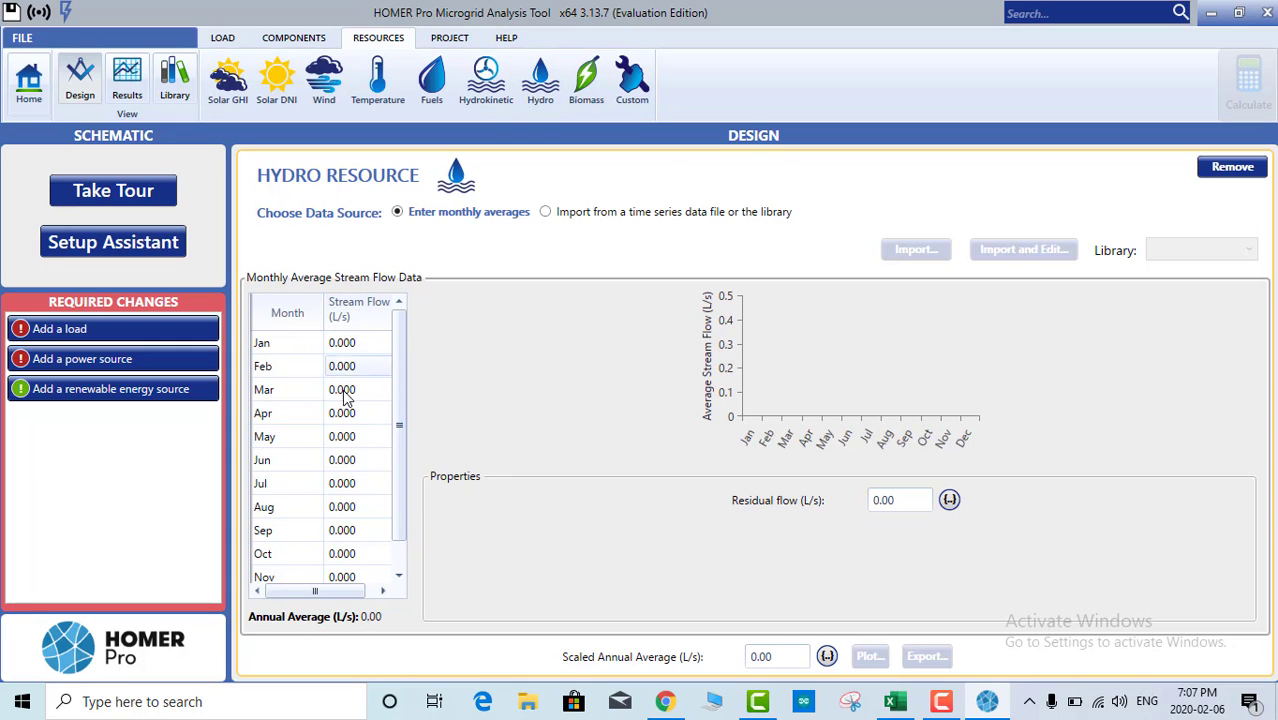
Step: Check the empty hydro page, then return to Solar GHI data averaging 3.80 kWh/m²/day
{"action": "scroll", "coordinate": [348, 500], "scroll_direction": "down", "scroll_amount": 1}
{"action": "scroll", "coordinate": [348, 540], "scroll_direction": "up", "scroll_amount": 1}
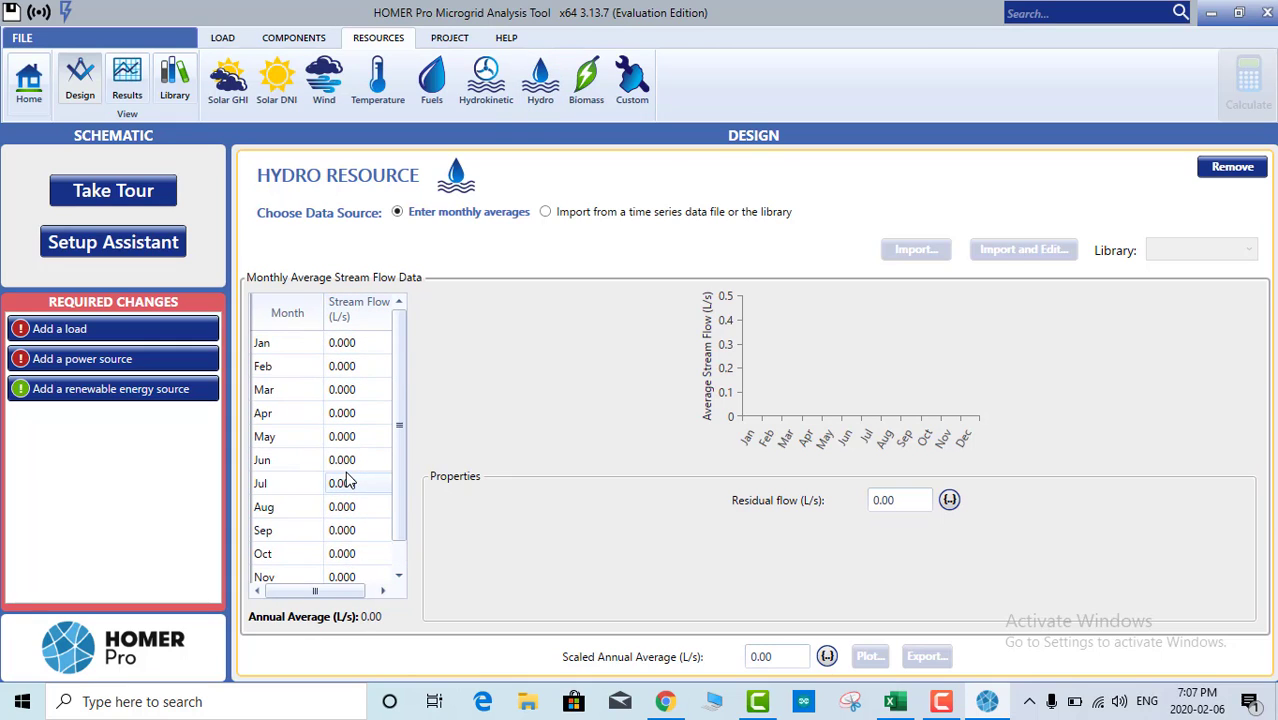
{"action": "scroll", "coordinate": [345, 520], "scroll_direction": "down", "scroll_amount": 1}
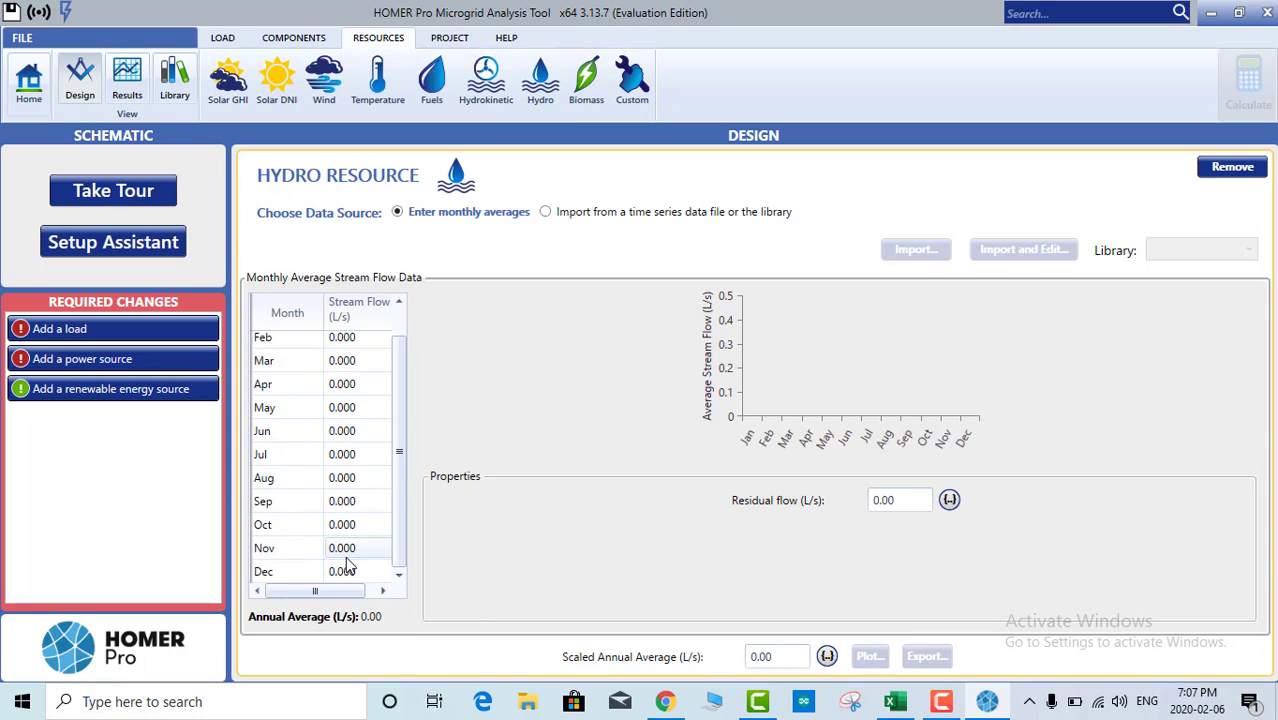
{"action": "scroll", "coordinate": [347, 560], "scroll_direction": "up", "scroll_amount": 1}
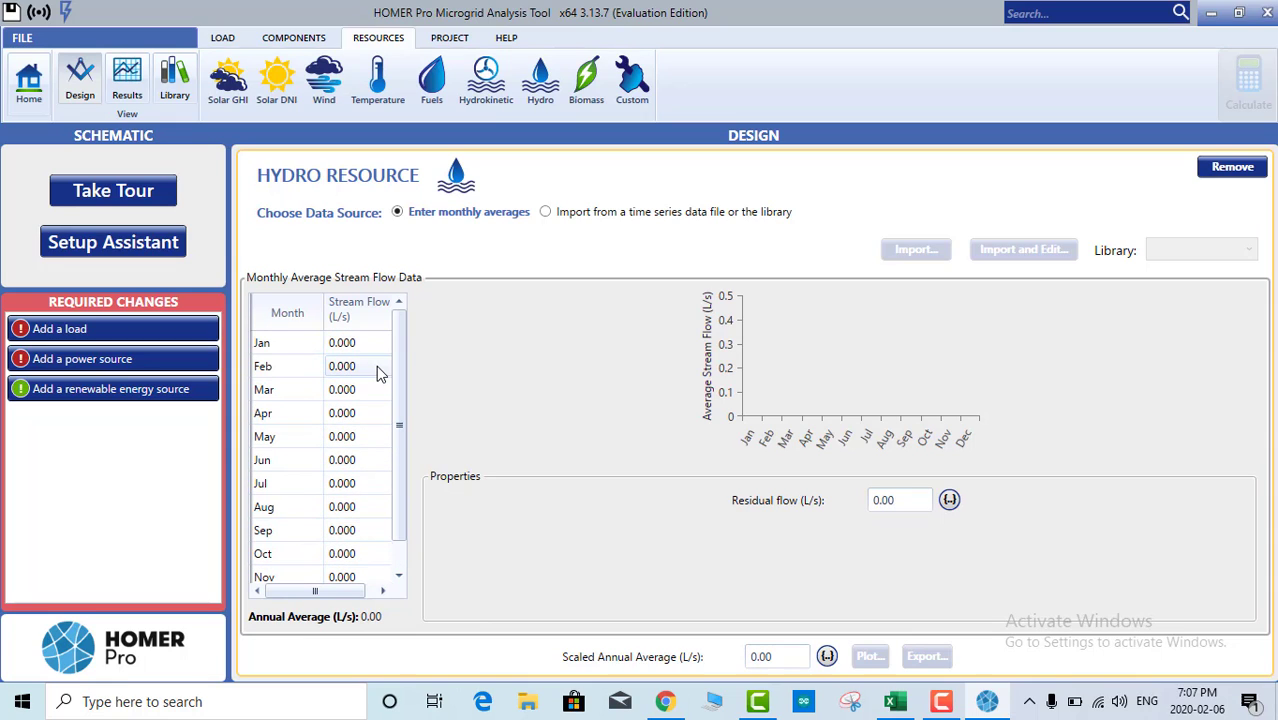
{"action": "left_click", "coordinate": [238, 98]}
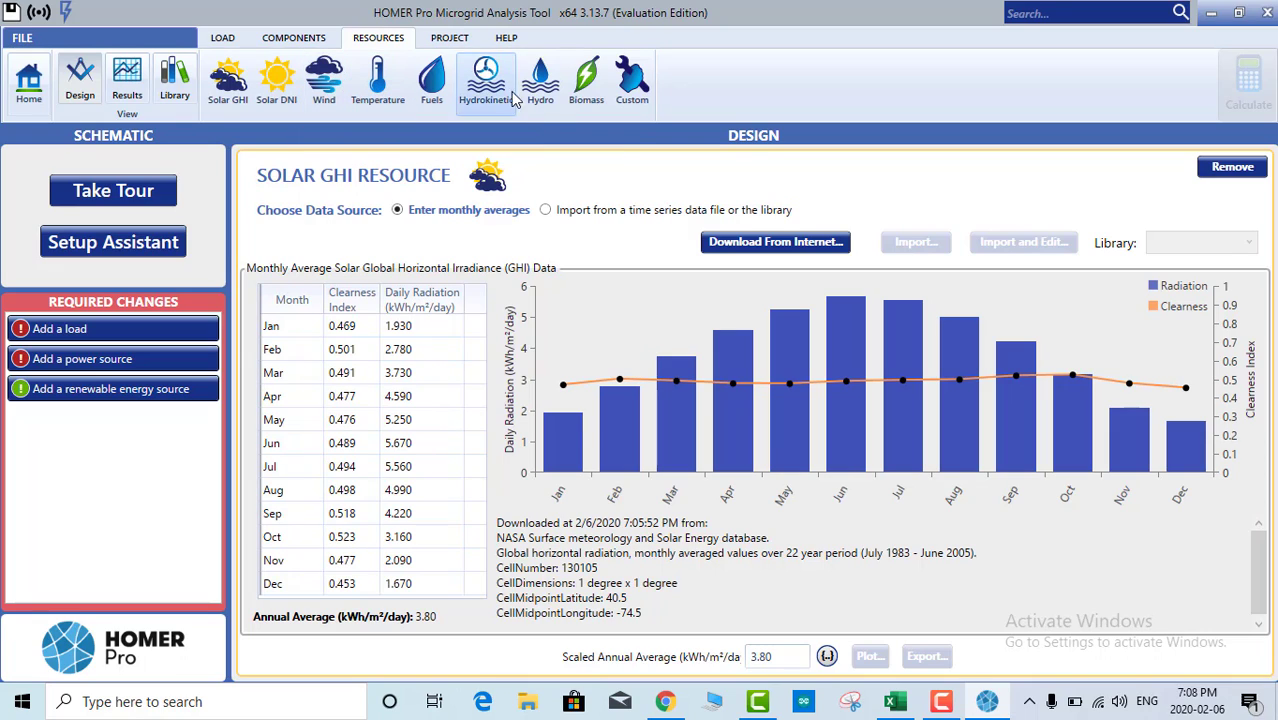
{"action": "left_click", "coordinate": [224, 40]}
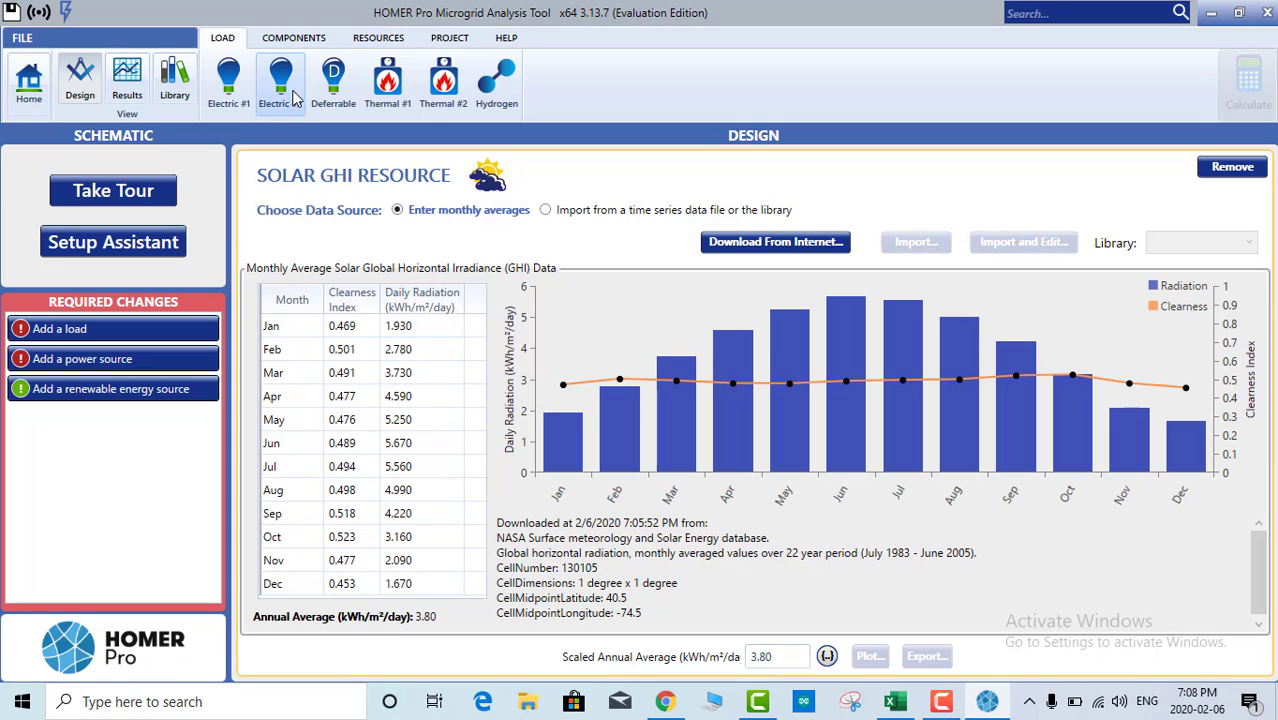
Step: Create Electric Load #1 as a January-peaking residential profile: 11.25 kWh/day, 2.32 kW peak
{"action": "left_click", "coordinate": [232, 88]}
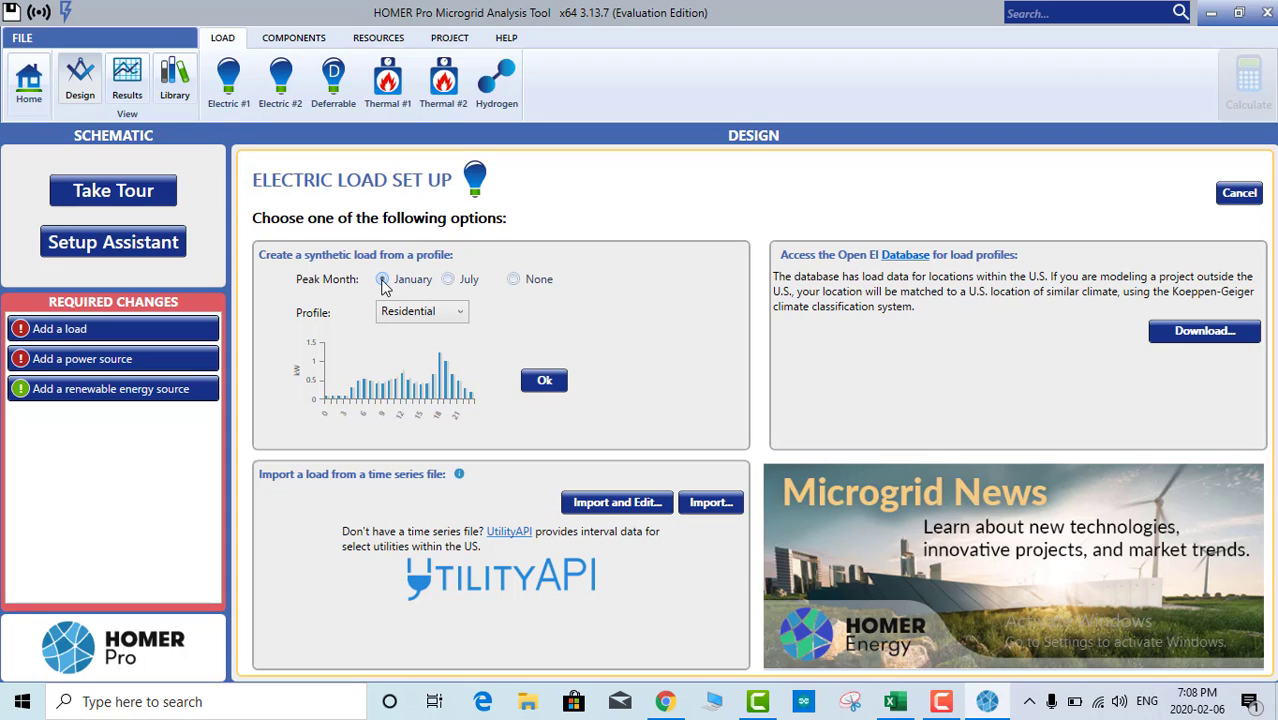
{"action": "left_click", "coordinate": [545, 388]}
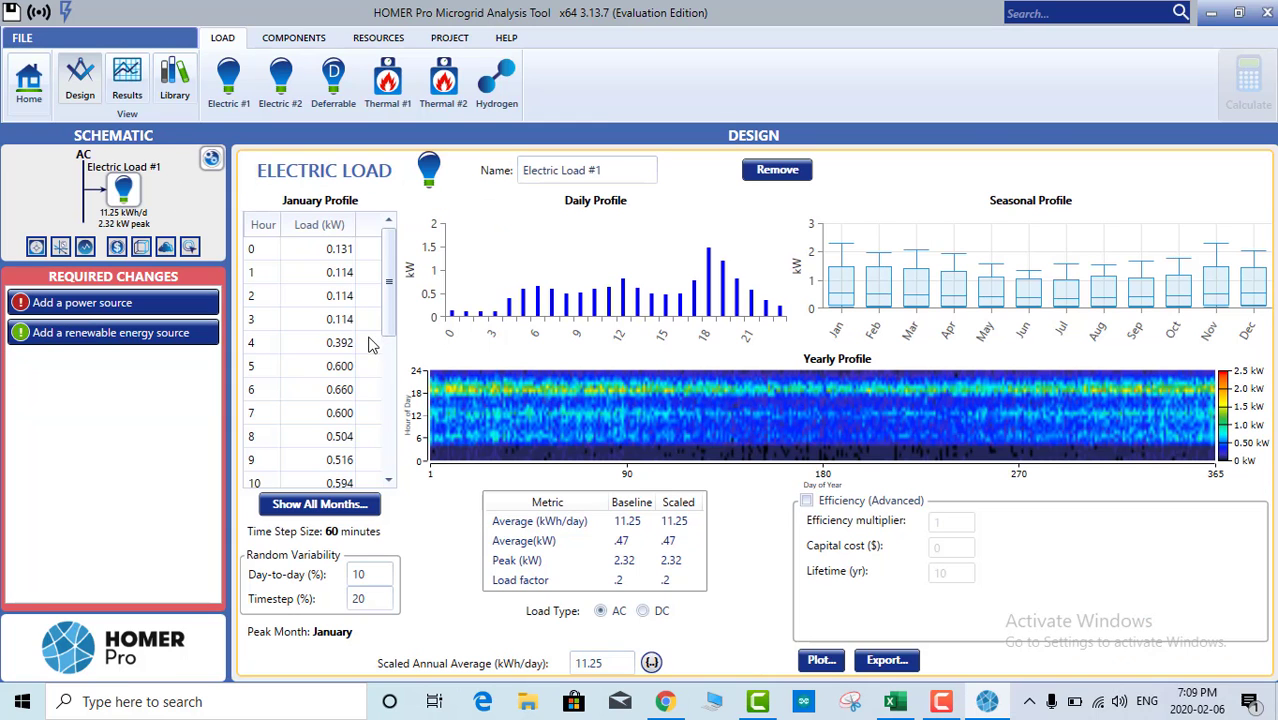
{"action": "left_click", "coordinate": [330, 298]}
{"action": "scroll", "coordinate": [330, 298], "scroll_direction": "down", "scroll_amount": 5}
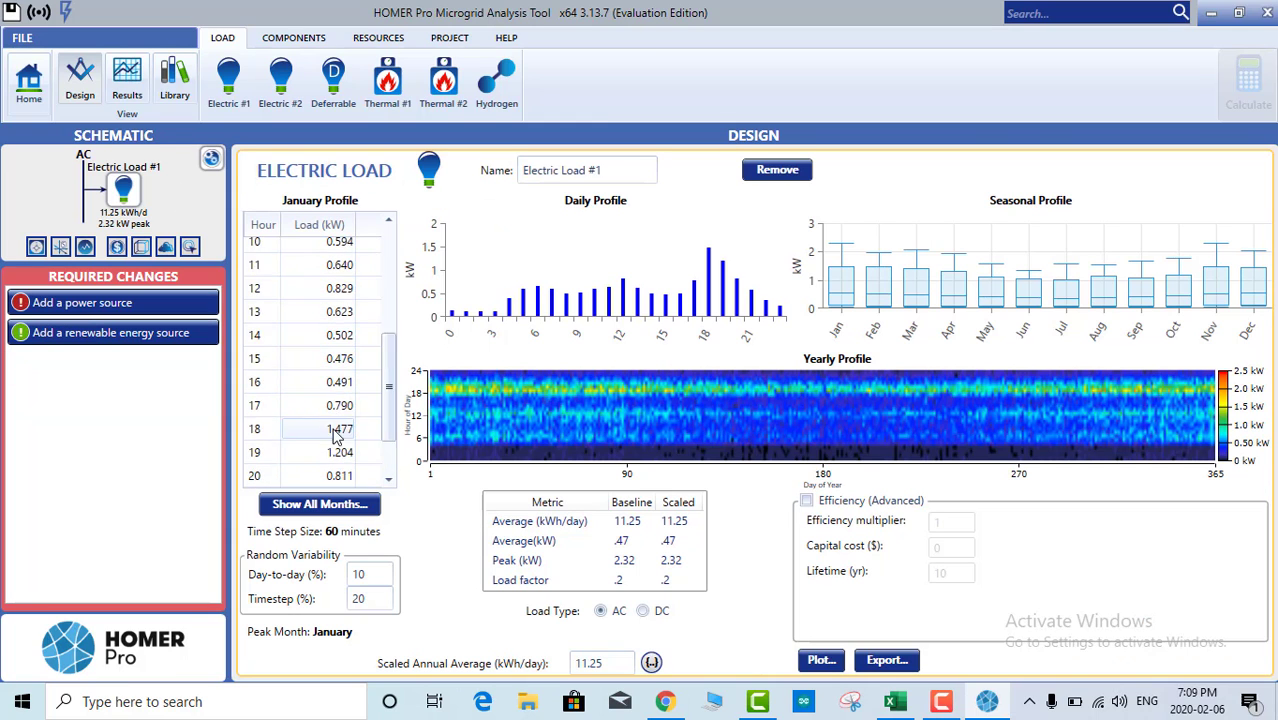
{"action": "scroll", "coordinate": [345, 270], "scroll_direction": "up", "scroll_amount": 5}
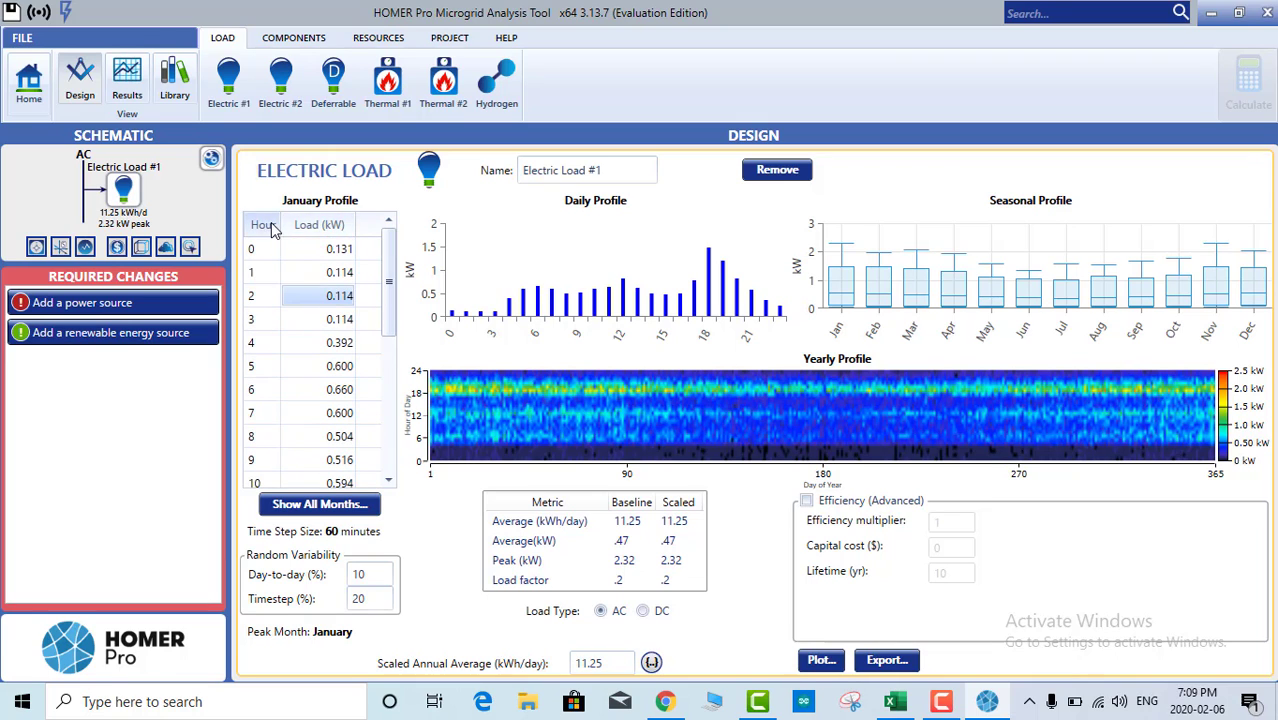
{"action": "left_click", "coordinate": [338, 254]}
{"action": "scroll", "coordinate": [325, 360], "scroll_direction": "down", "scroll_amount": 5}
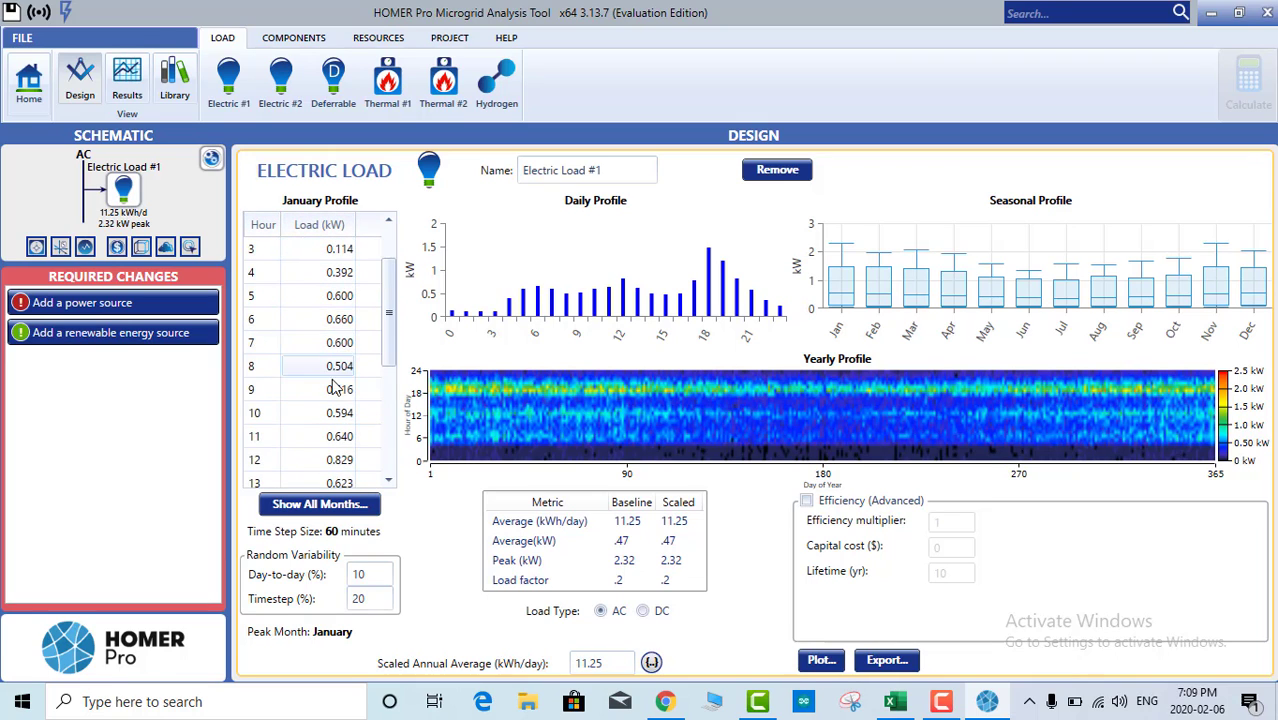
{"action": "scroll", "coordinate": [318, 360], "scroll_direction": "up", "scroll_amount": 3}
{"action": "scroll", "coordinate": [318, 357], "scroll_direction": "up", "scroll_amount": 2}
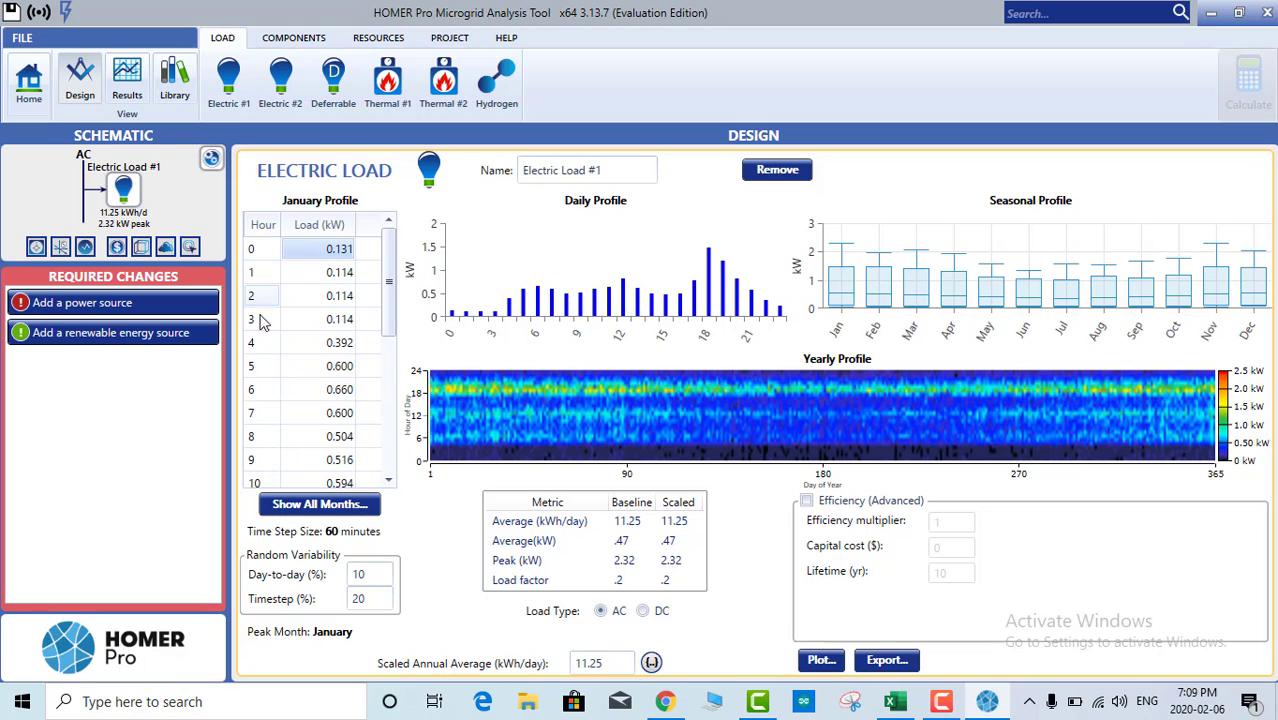
{"action": "scroll", "coordinate": [266, 455], "scroll_direction": "down", "scroll_amount": 5}
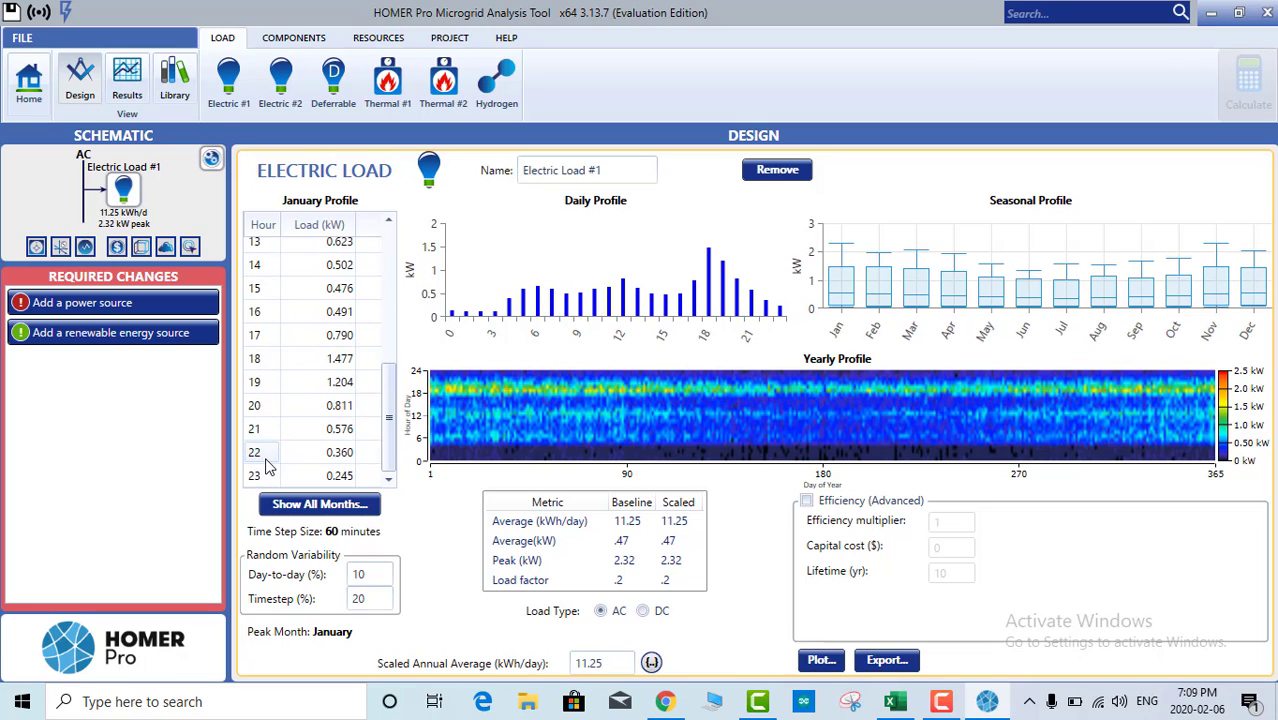
{"action": "scroll", "coordinate": [268, 410], "scroll_direction": "up", "scroll_amount": 5}
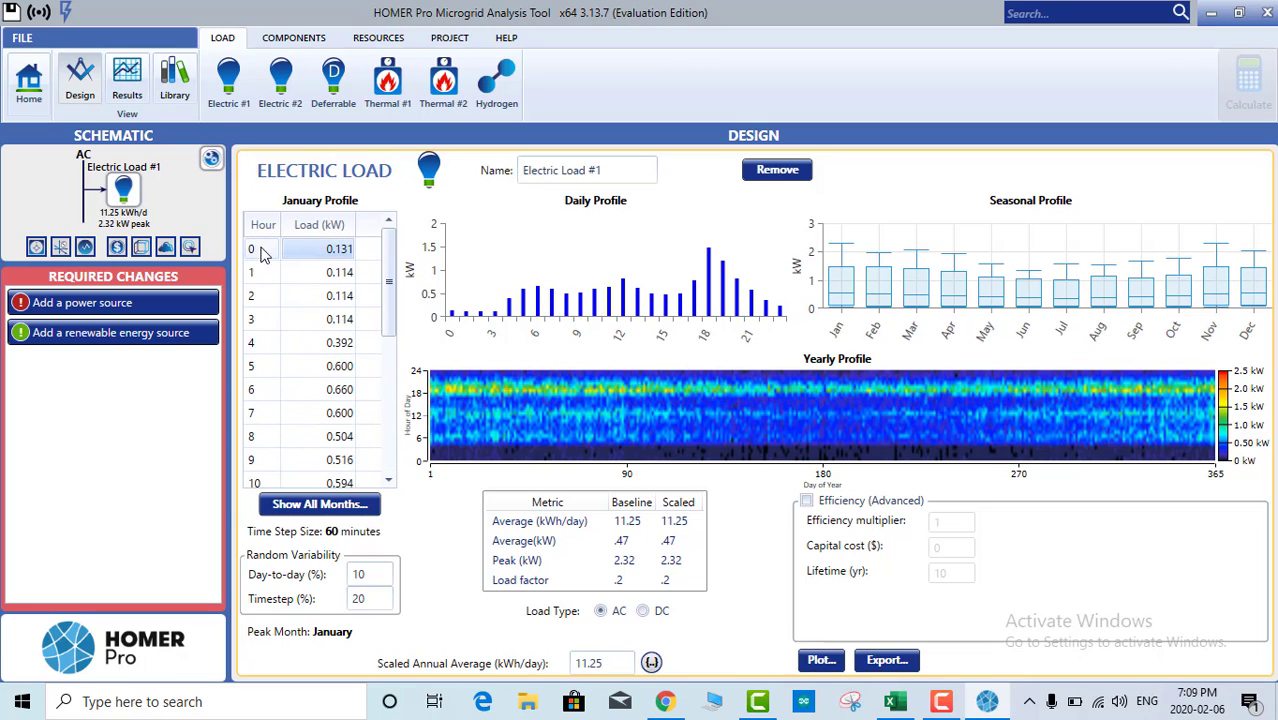
{"action": "left_click", "coordinate": [264, 392]}
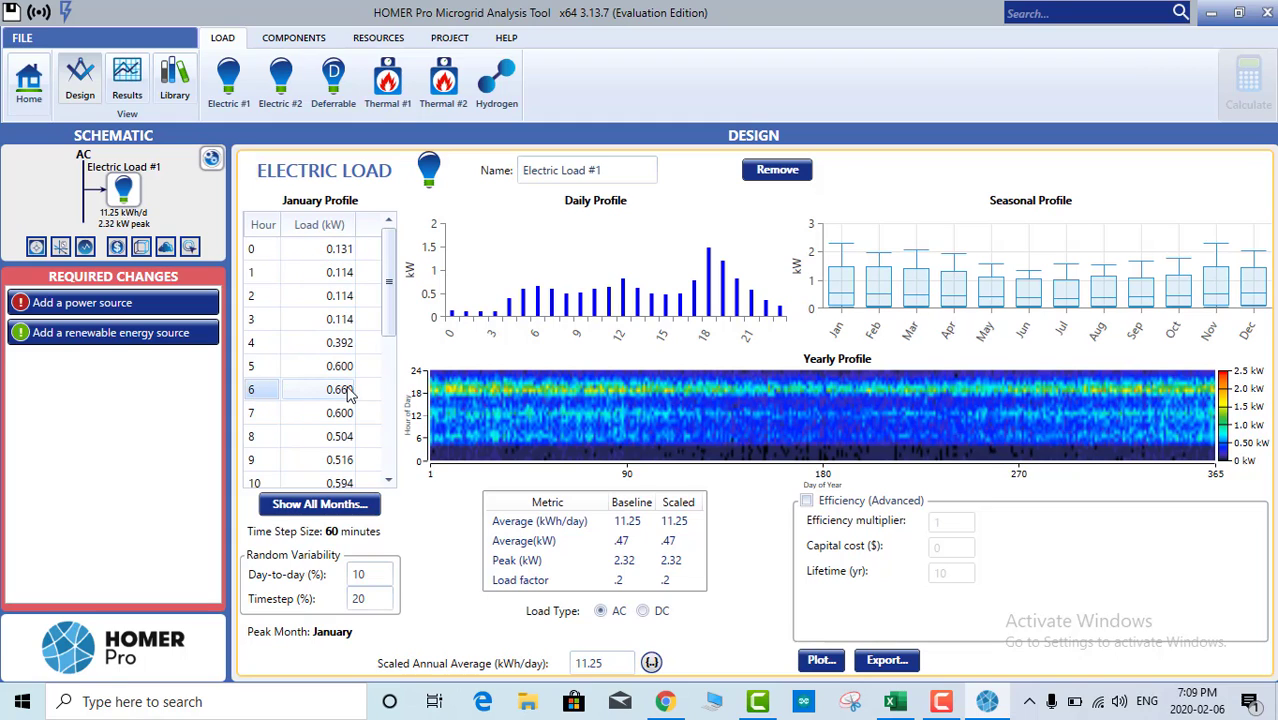
{"action": "scroll", "coordinate": [345, 400], "scroll_direction": "down", "scroll_amount": 2}
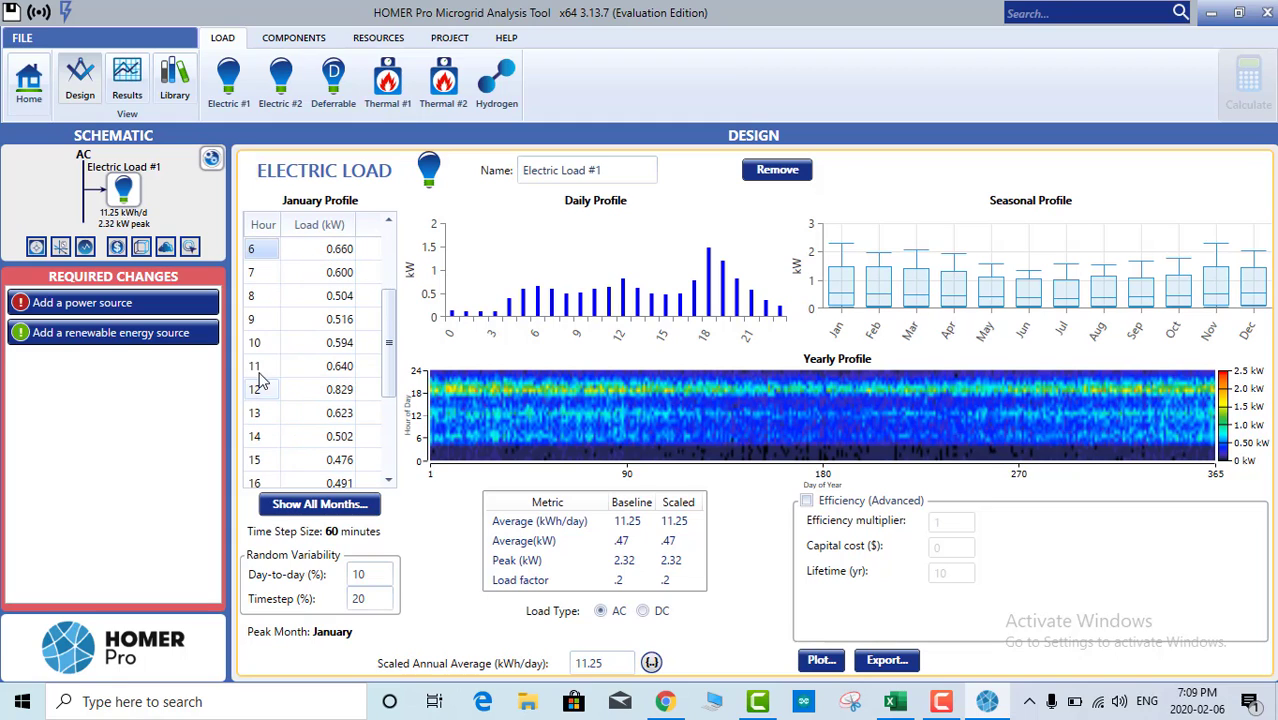
{"action": "scroll", "coordinate": [338, 395], "scroll_direction": "down", "scroll_amount": 2}
{"action": "left_click", "coordinate": [338, 395]}
{"action": "left_click", "coordinate": [263, 439]}
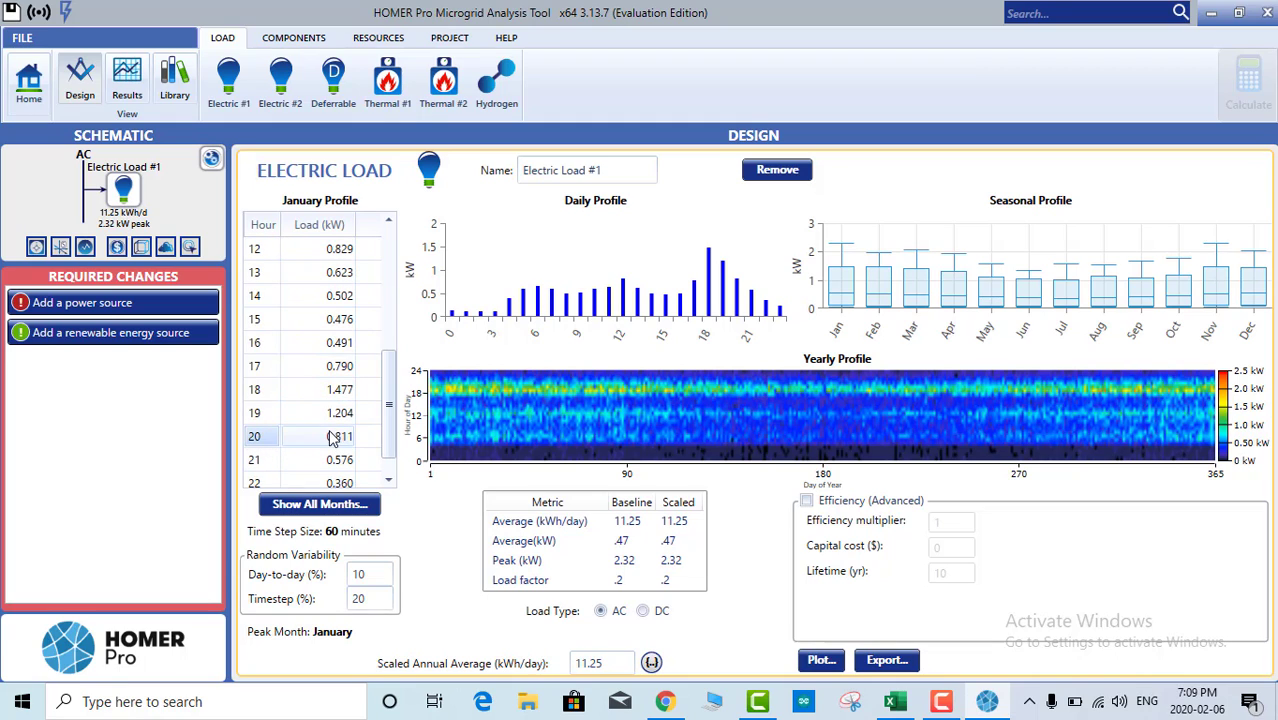
{"action": "left_click", "coordinate": [338, 440]}
{"action": "scroll", "coordinate": [338, 440], "scroll_direction": "down", "scroll_amount": 1}
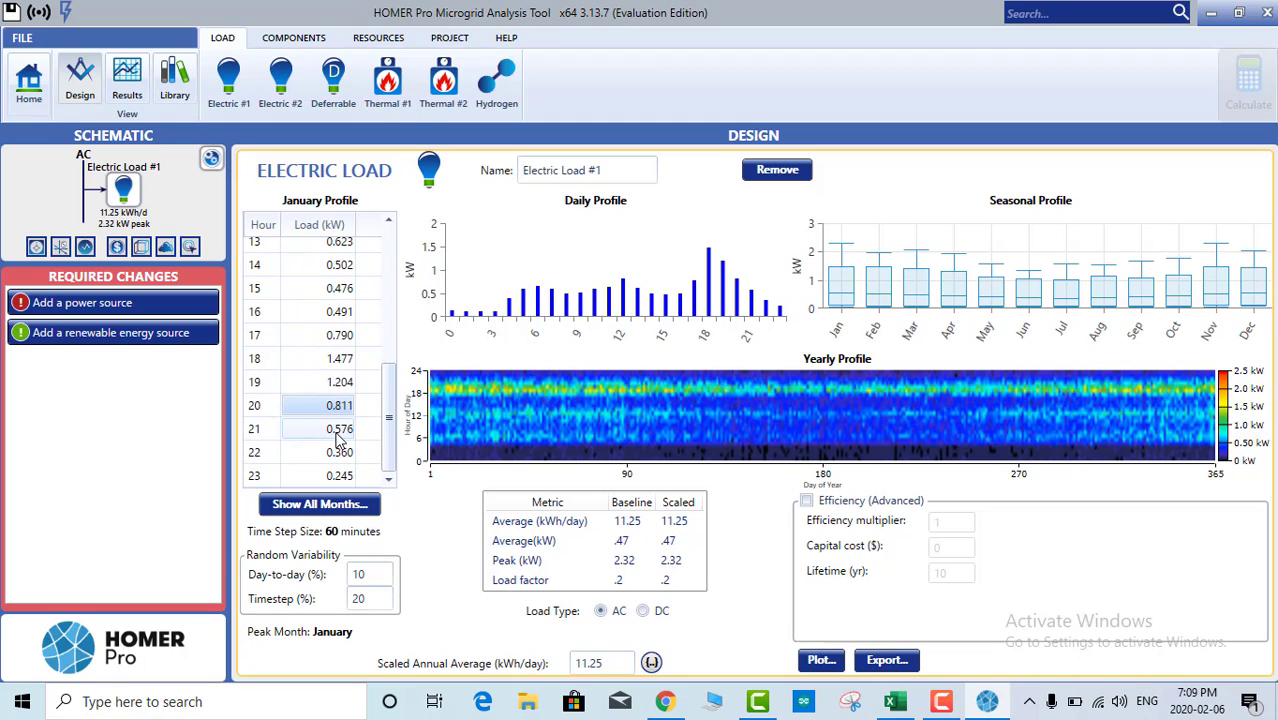
{"action": "left_click", "coordinate": [331, 478]}
{"action": "left_click", "coordinate": [337, 482]}
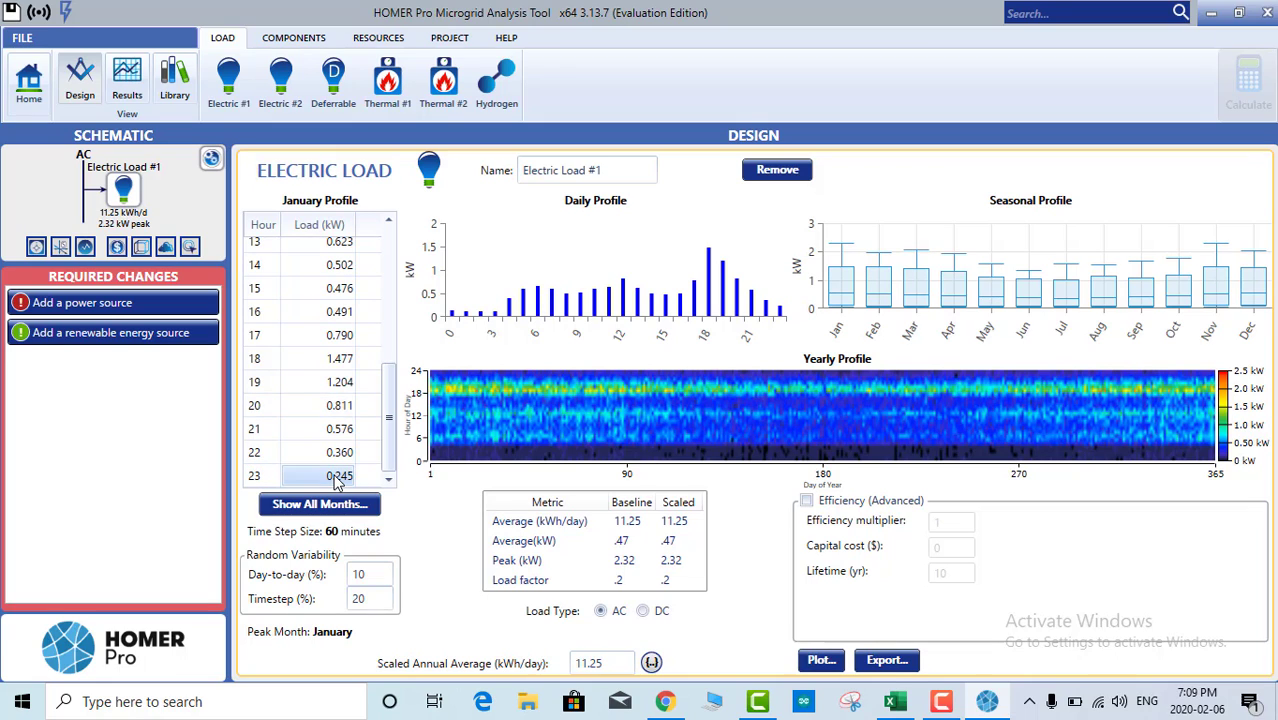
{"action": "scroll", "coordinate": [320, 412], "scroll_direction": "up", "scroll_amount": 5}
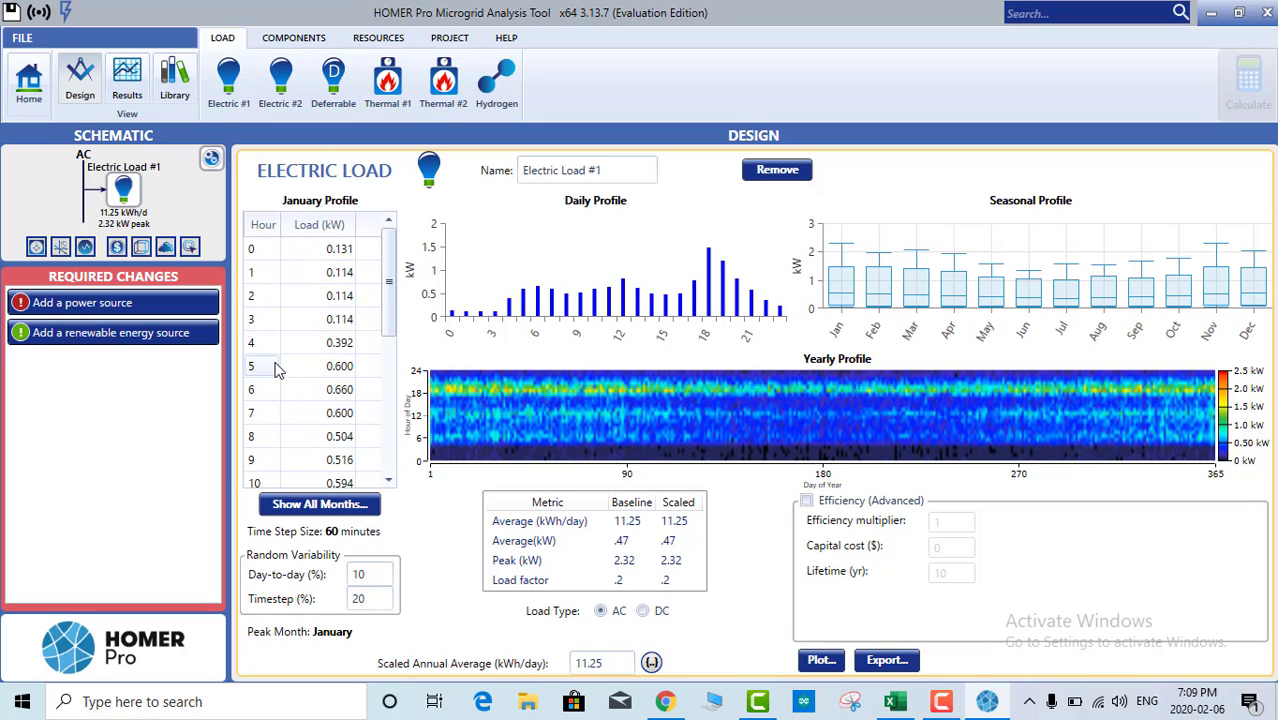
{"action": "scroll", "coordinate": [336, 380], "scroll_direction": "down", "scroll_amount": 5}
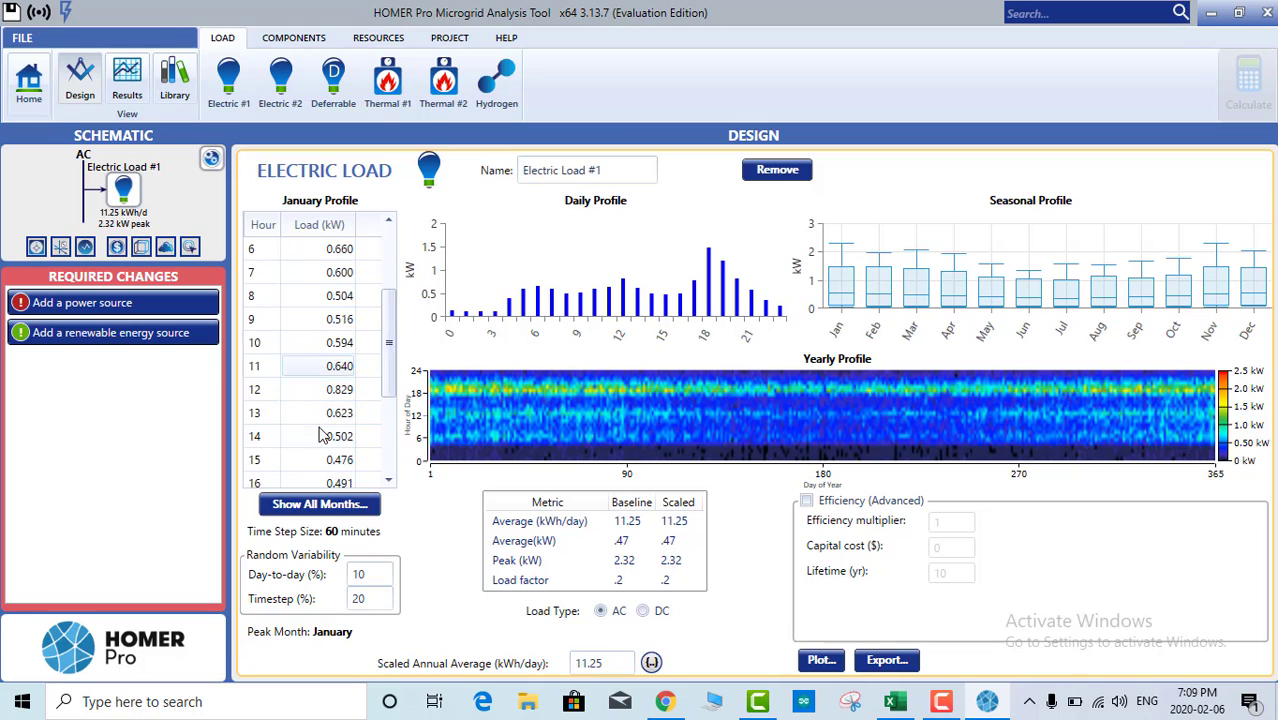
{"action": "scroll", "coordinate": [338, 430], "scroll_direction": "up", "scroll_amount": 5}
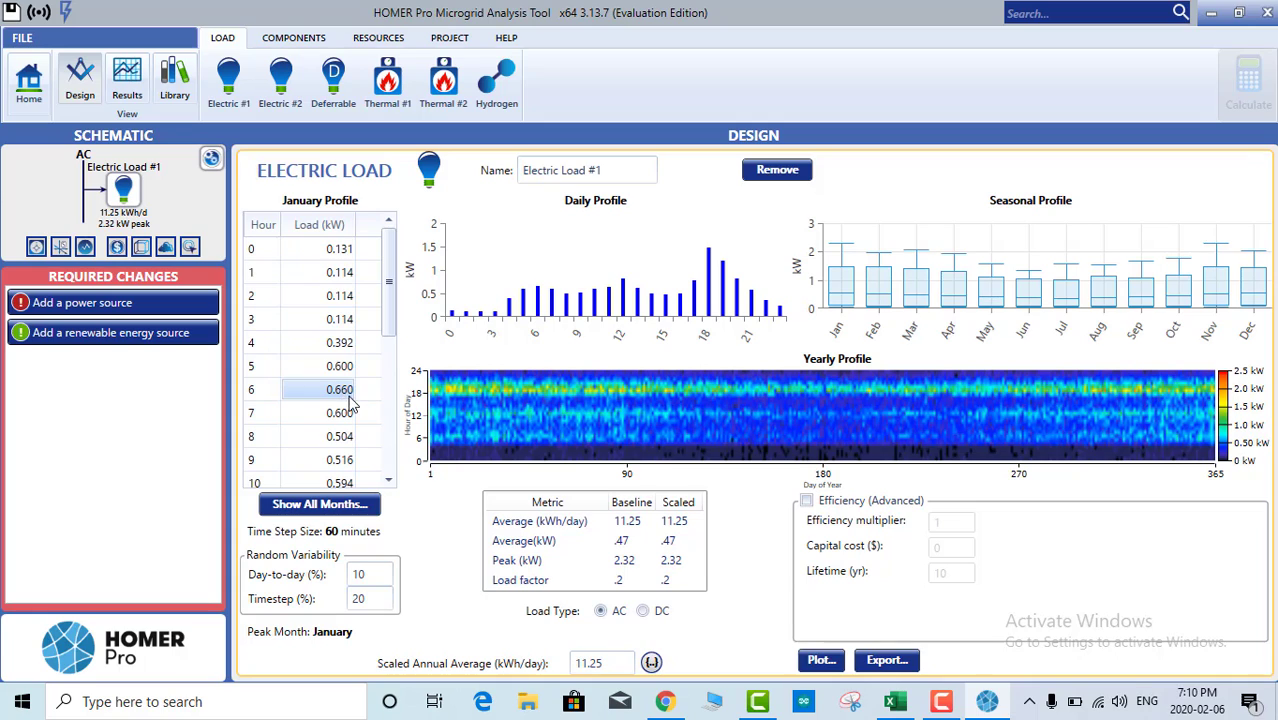
Step: Set the January loads at hours 4, 5 and 7 to 0.5, 1 and 2 kW
{"action": "left_click", "coordinate": [337, 252]}
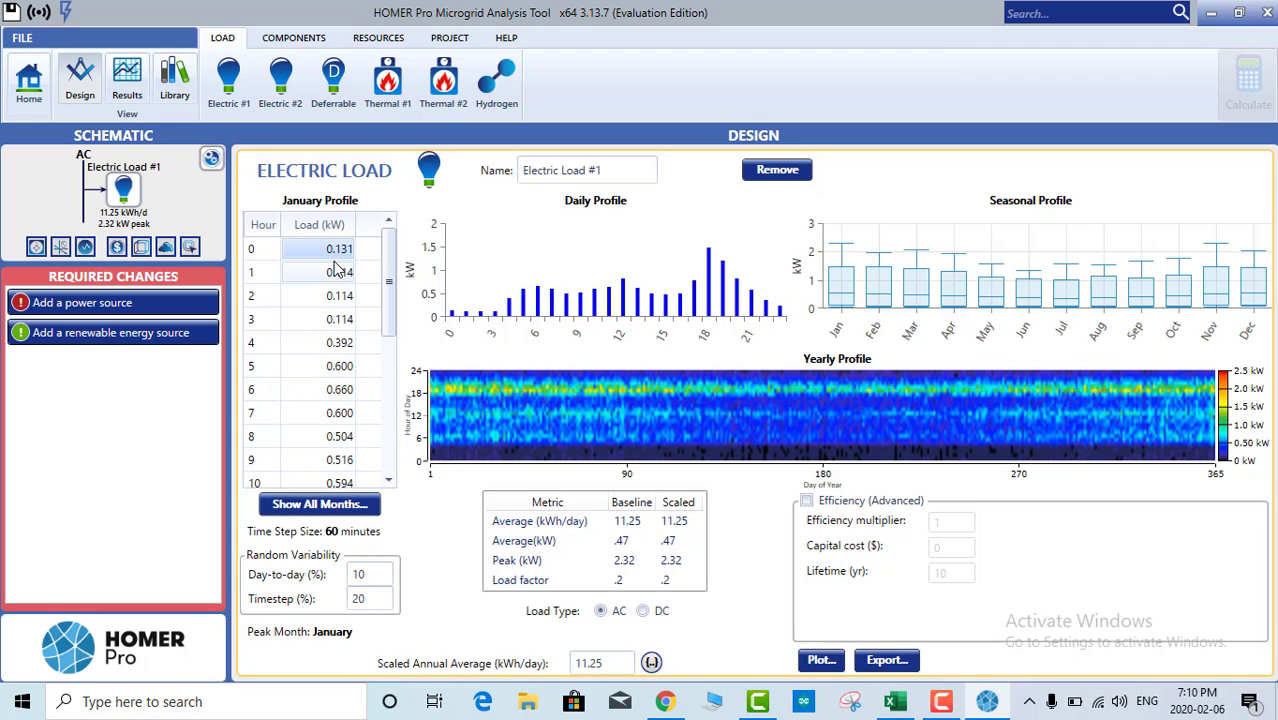
{"action": "left_click", "coordinate": [339, 296]}
{"action": "left_click", "coordinate": [341, 346]}
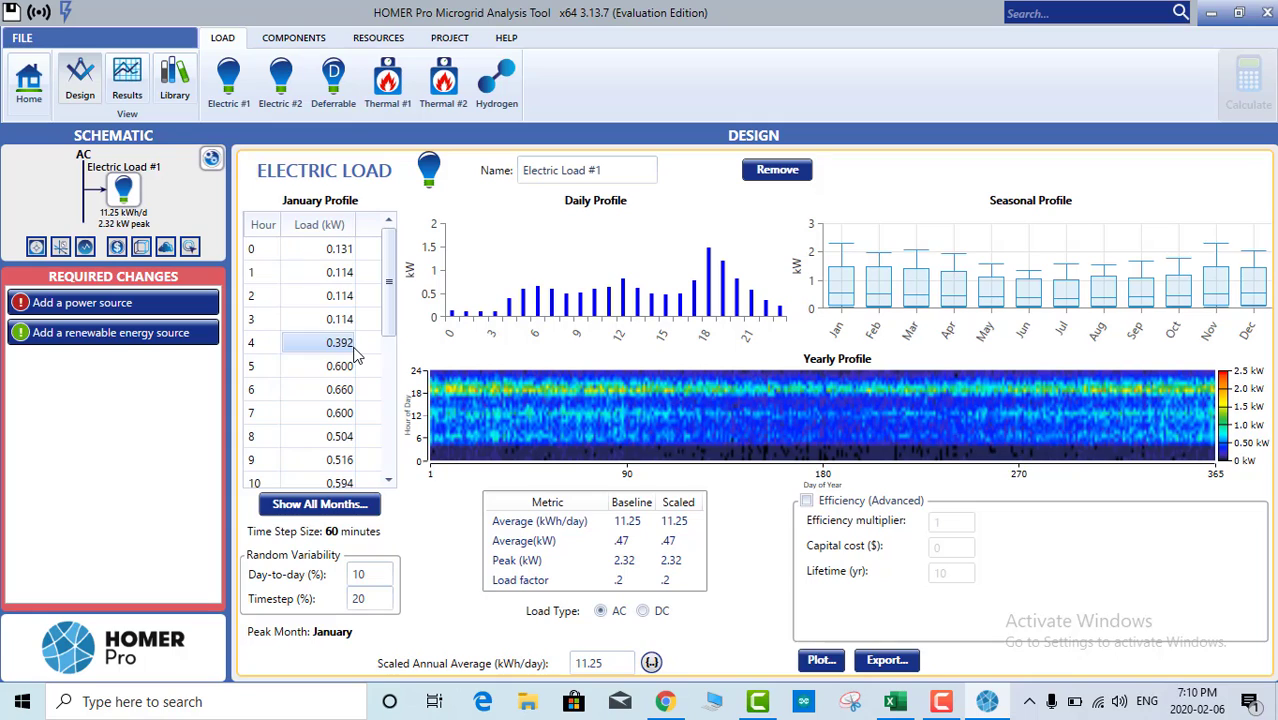
{"action": "type", "text": "0.5"}
{"action": "left_click", "coordinate": [336, 377]}
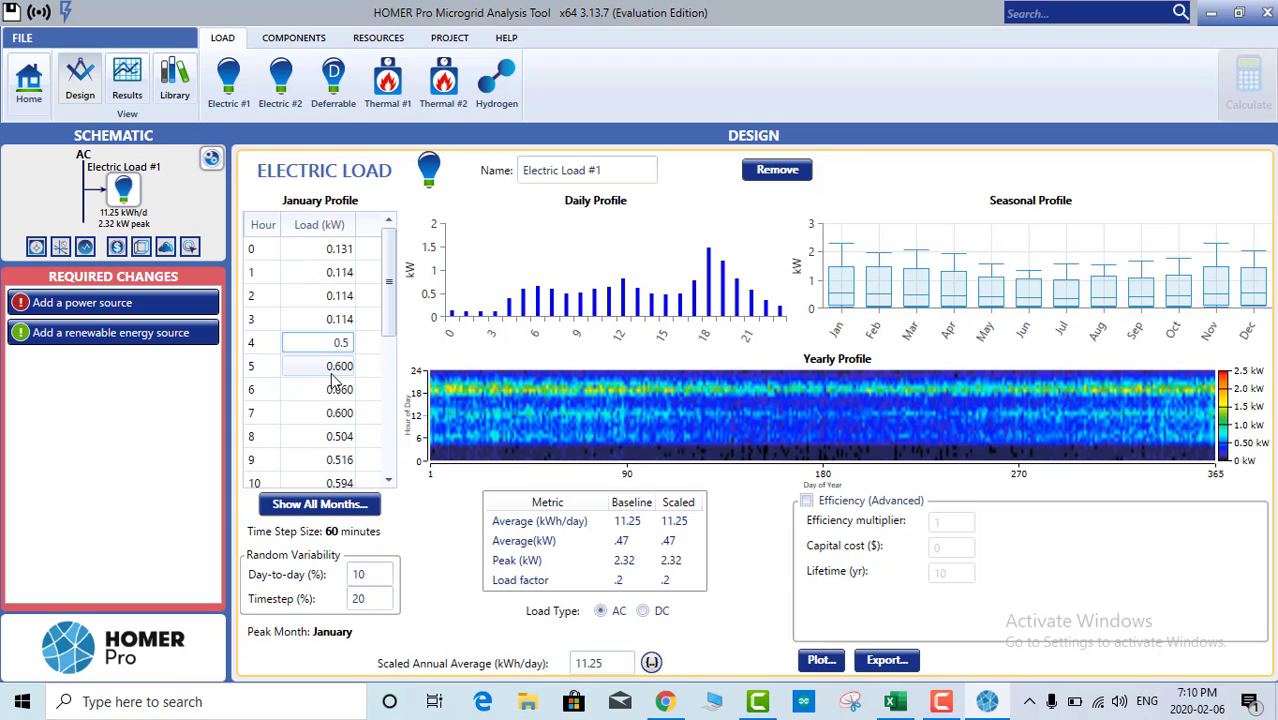
{"action": "type", "text": "1"}
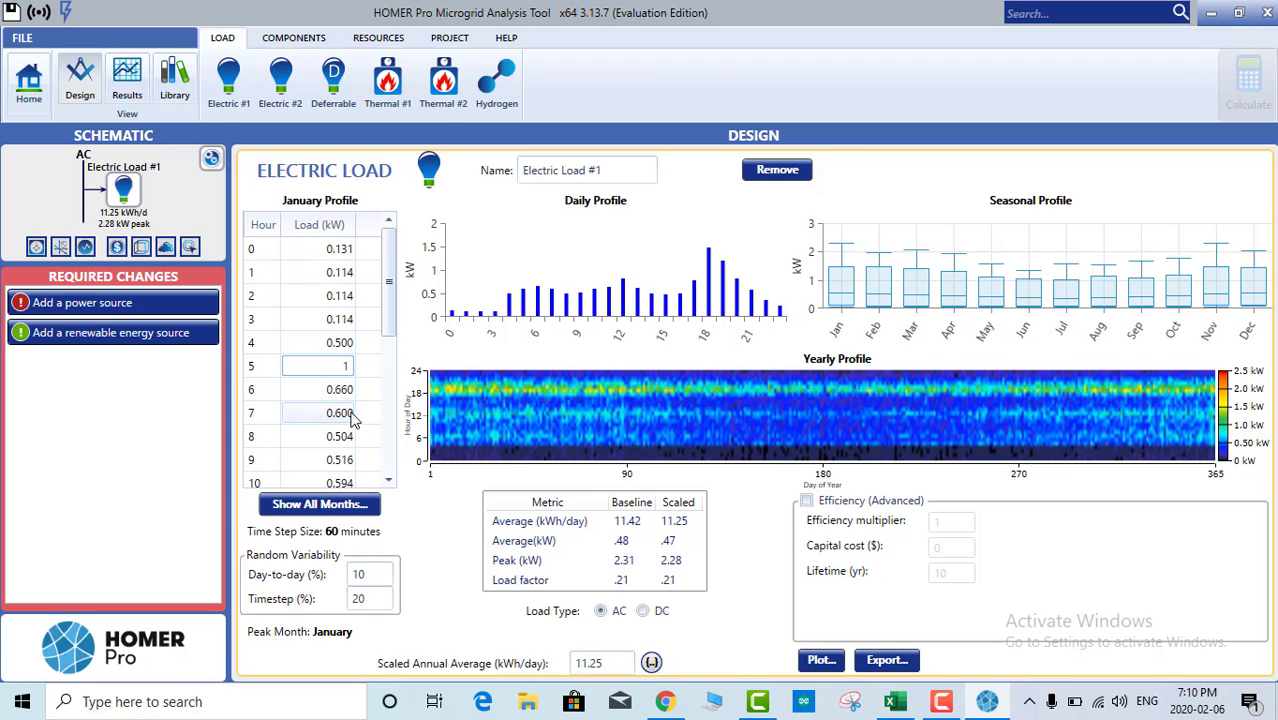
{"action": "left_click", "coordinate": [341, 418]}
{"action": "type", "text": "2"}
Step: Set the January loads at hours 11 and 17 to 3 and 2.5 kW
{"action": "scroll", "coordinate": [341, 430], "scroll_direction": "down", "scroll_amount": 2}
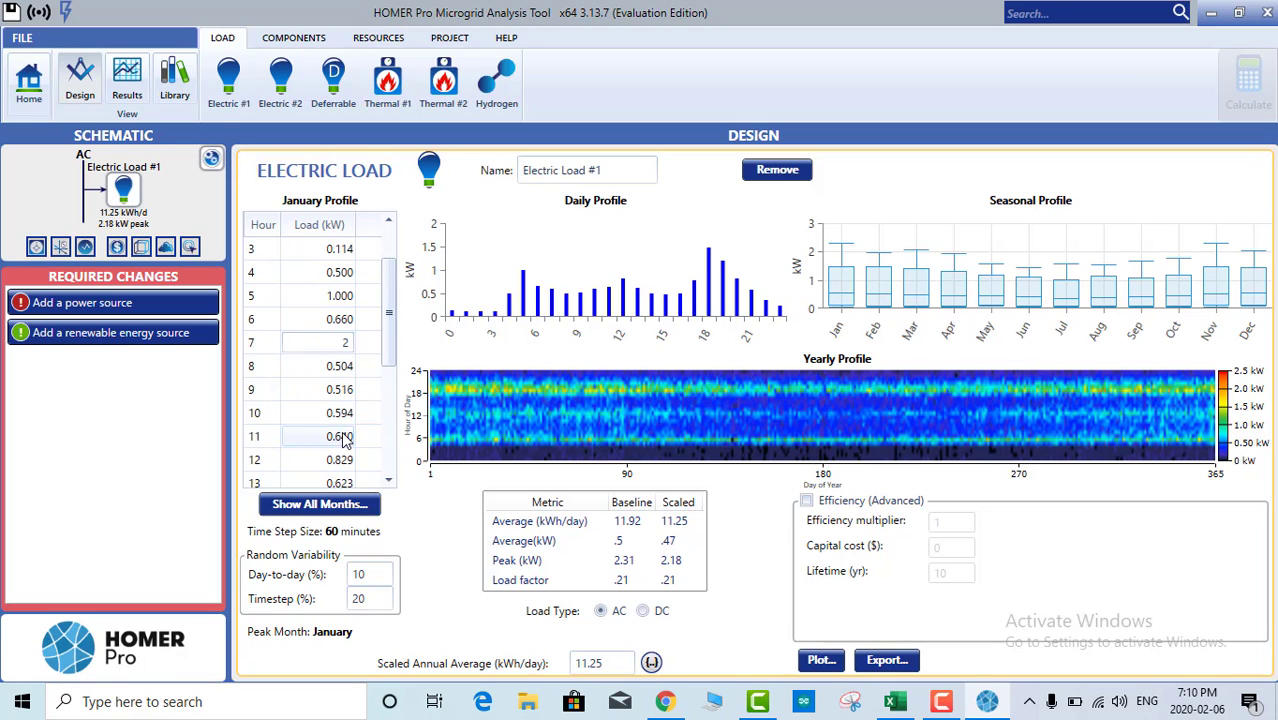
{"action": "left_click", "coordinate": [341, 436]}
{"action": "type", "text": "1"}
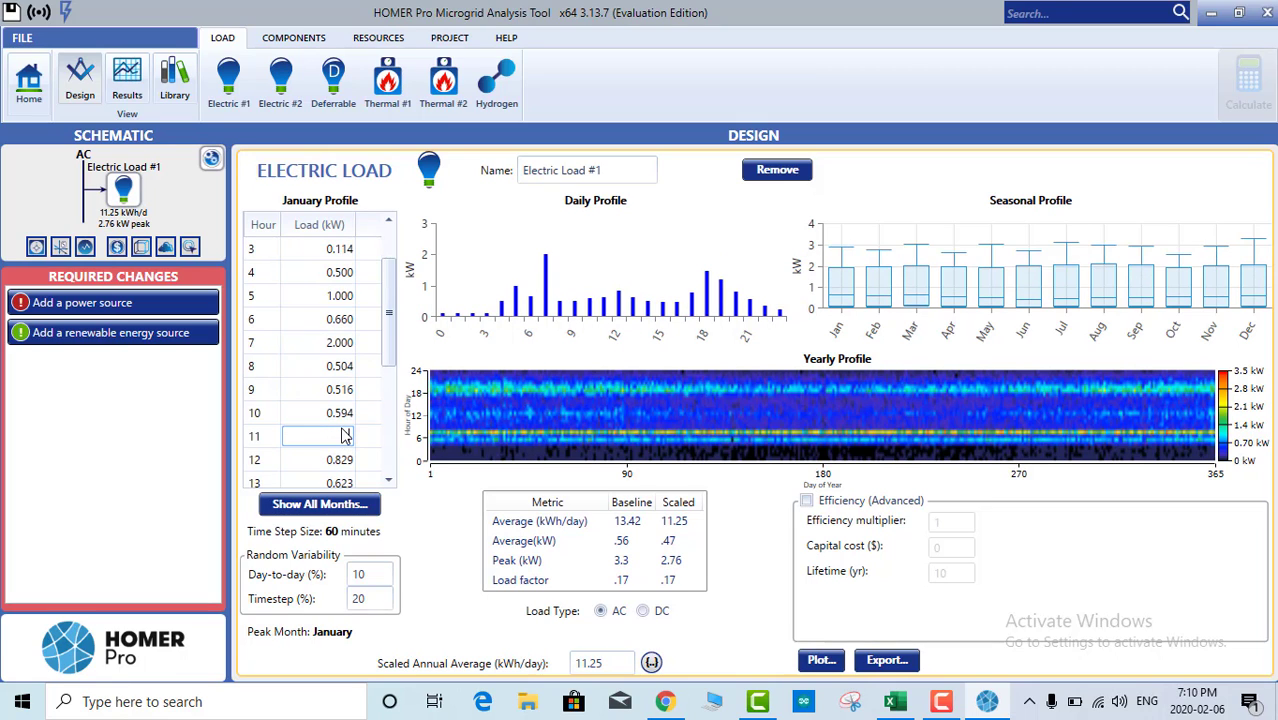
{"action": "type", "text": "3"}
{"action": "scroll", "coordinate": [340, 440], "scroll_direction": "down", "scroll_amount": 3}
{"action": "left_click", "coordinate": [338, 440]}
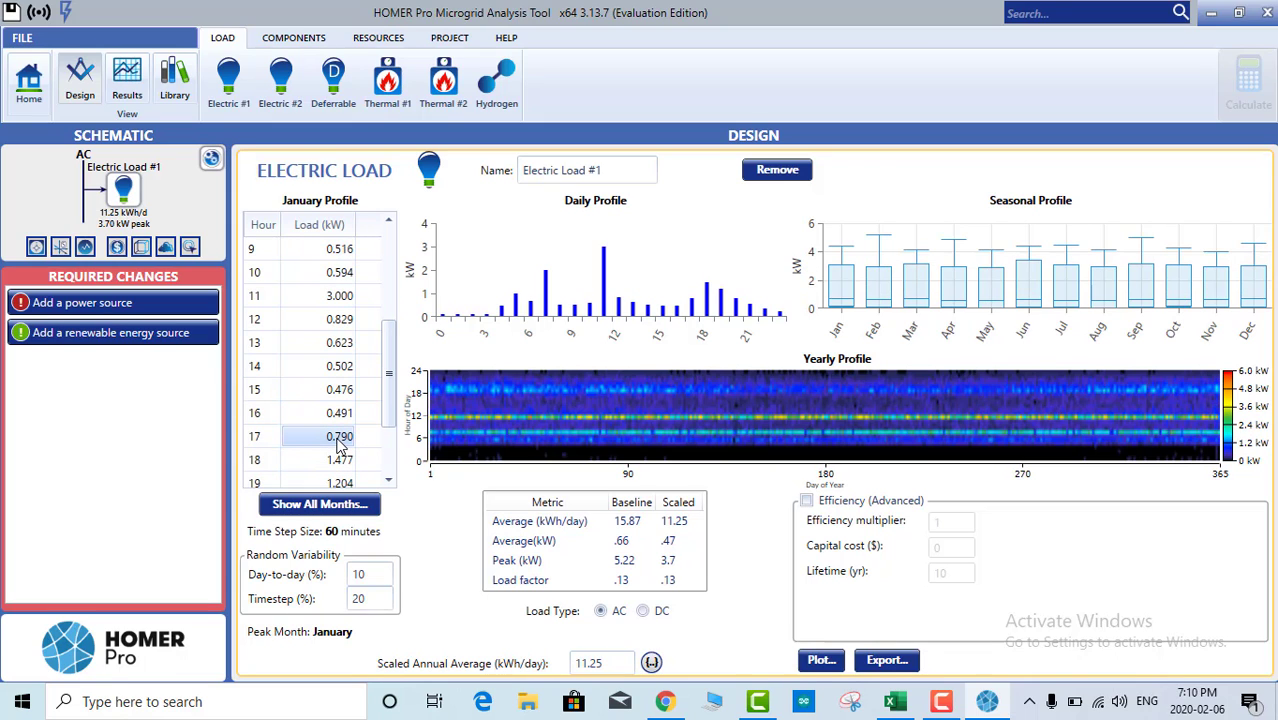
{"action": "type", "text": "2.5"}
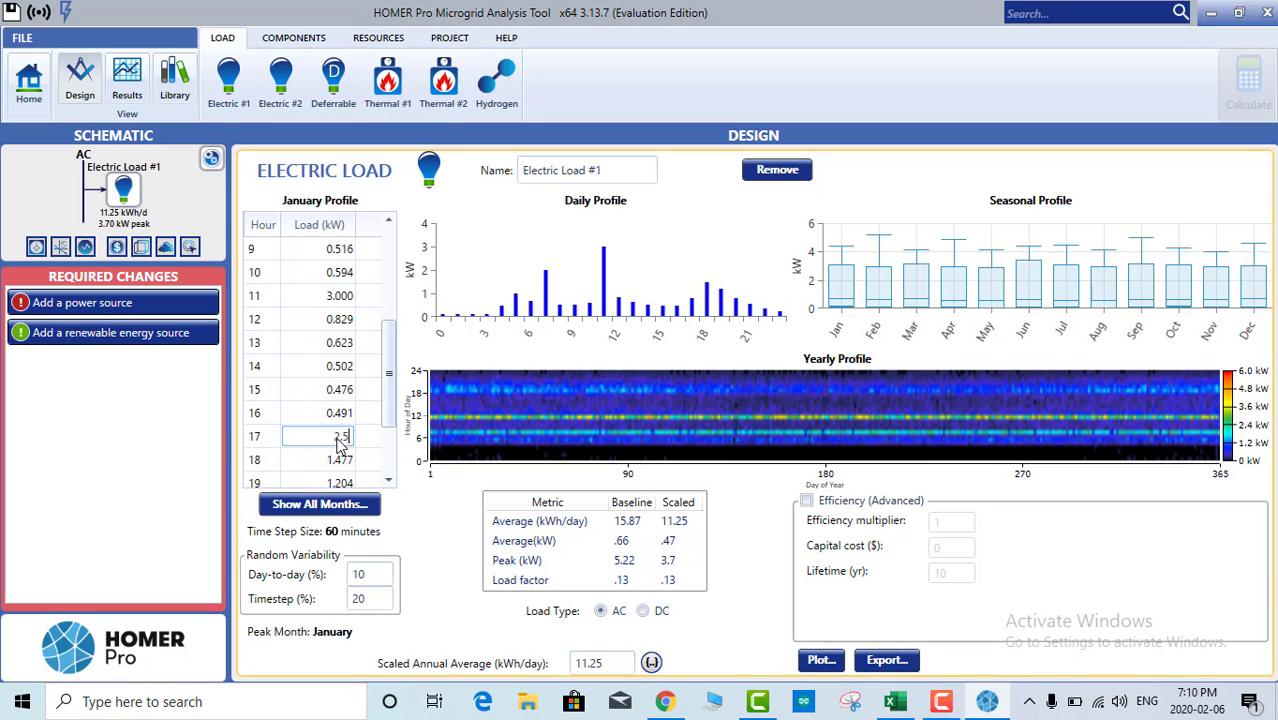
{"action": "left_click", "coordinate": [330, 413]}
{"action": "scroll", "coordinate": [330, 395], "scroll_direction": "up", "scroll_amount": 4}
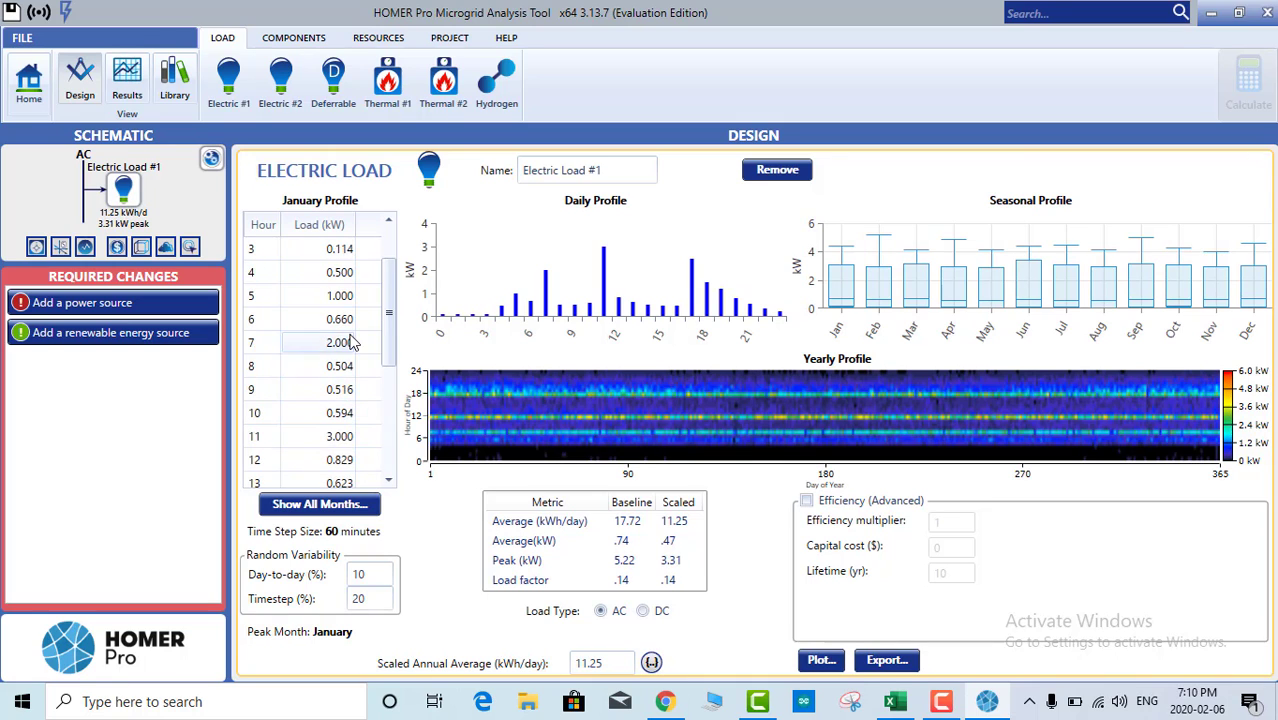
{"action": "scroll", "coordinate": [342, 335], "scroll_direction": "down", "scroll_amount": 5}
{"action": "scroll", "coordinate": [342, 310], "scroll_direction": "up", "scroll_amount": 6}
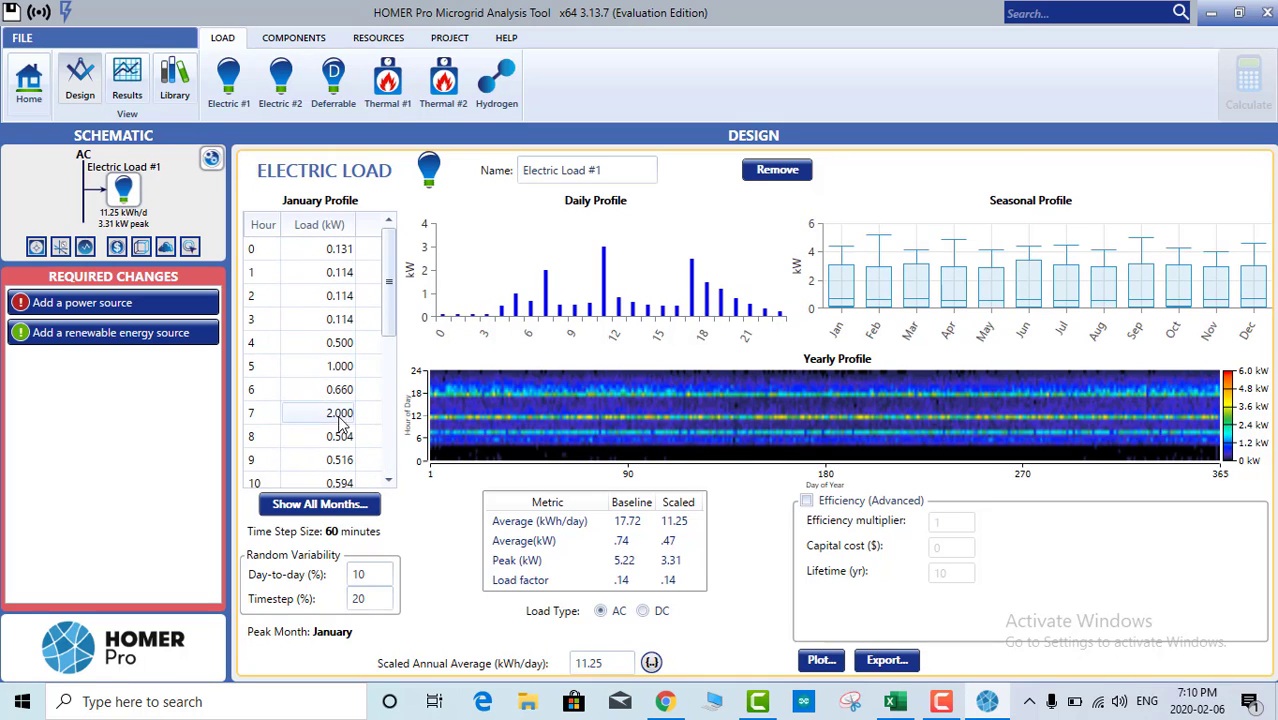
{"action": "scroll", "coordinate": [342, 420], "scroll_direction": "down", "scroll_amount": 5}
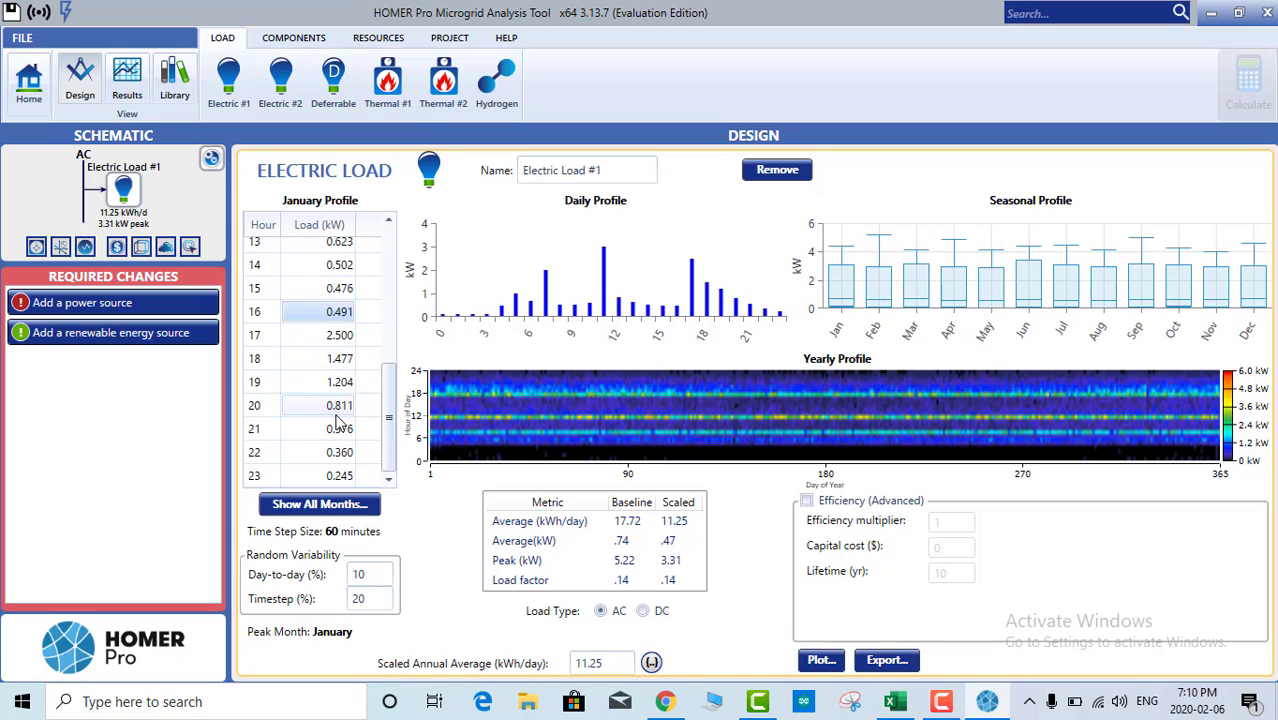
{"action": "scroll", "coordinate": [342, 420], "scroll_direction": "up", "scroll_amount": 5}
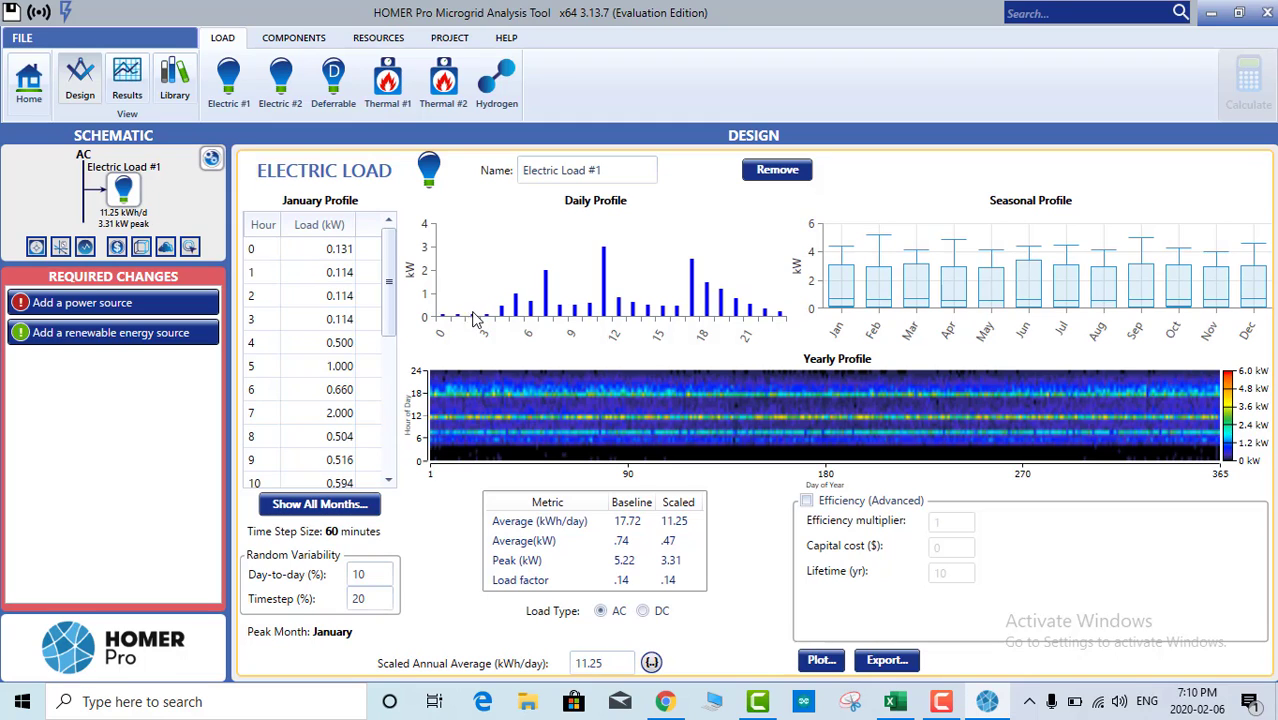
Step: Add a system converter and set its cost-row capacity to 4 kW
{"action": "left_click", "coordinate": [288, 40]}
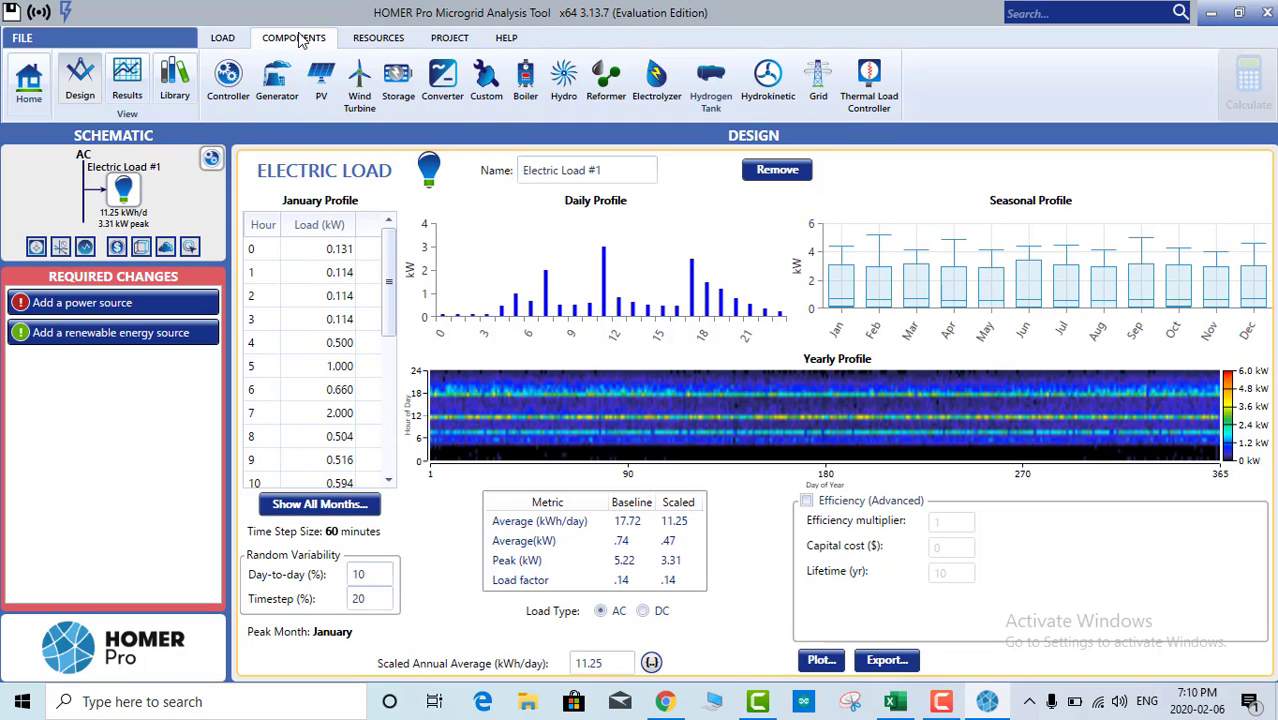
{"action": "left_click", "coordinate": [446, 80]}
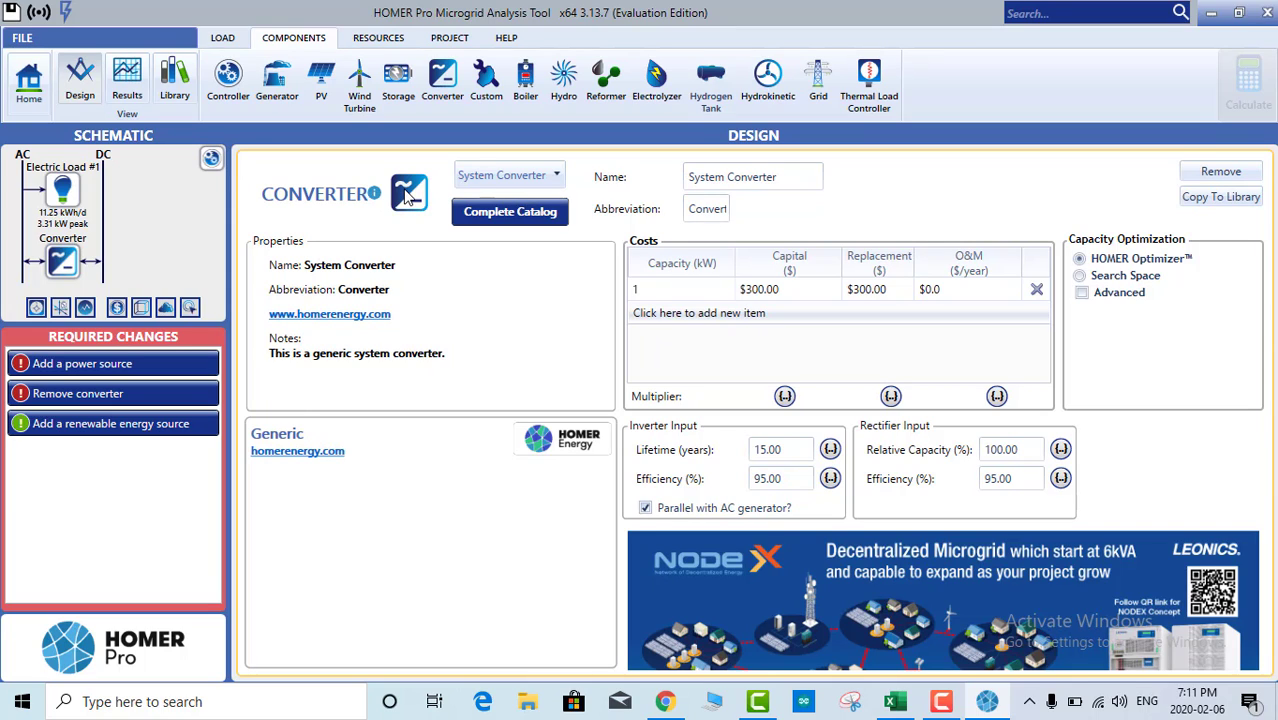
{"action": "left_click", "coordinate": [655, 290]}
{"action": "left_click", "coordinate": [655, 291]}
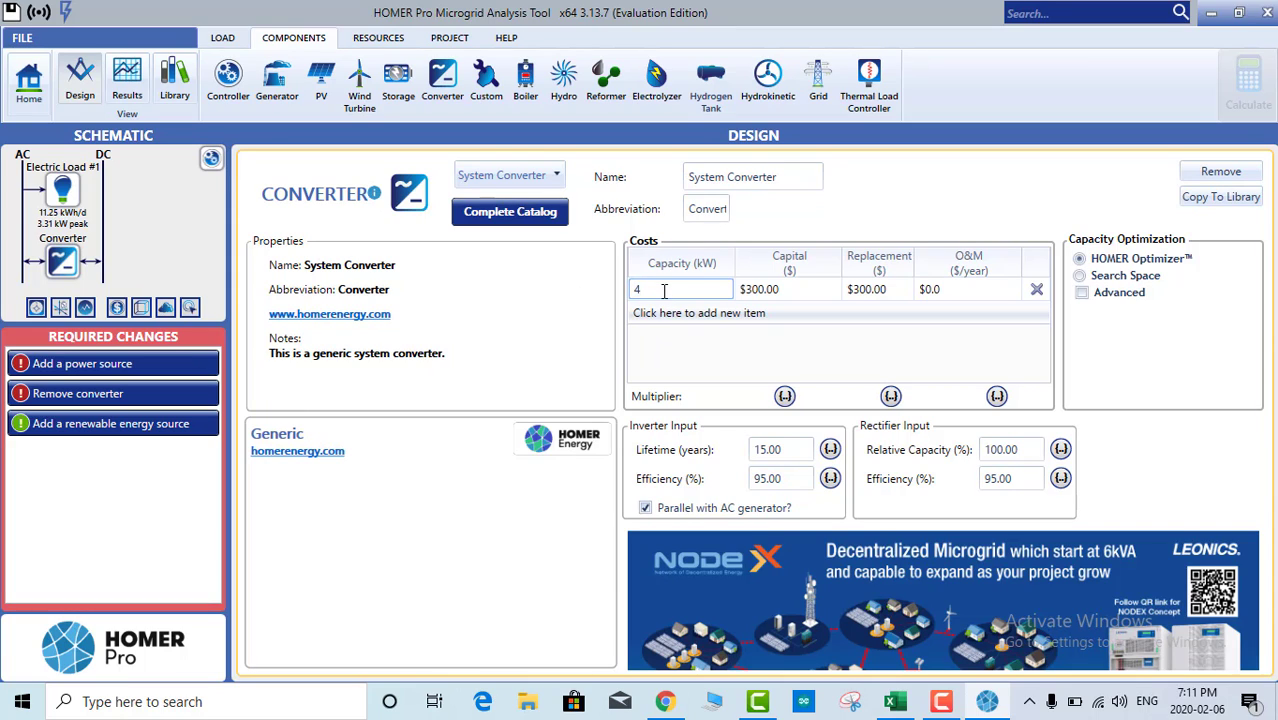
{"action": "type", "text": "4"}
{"action": "key", "text": "Return"}
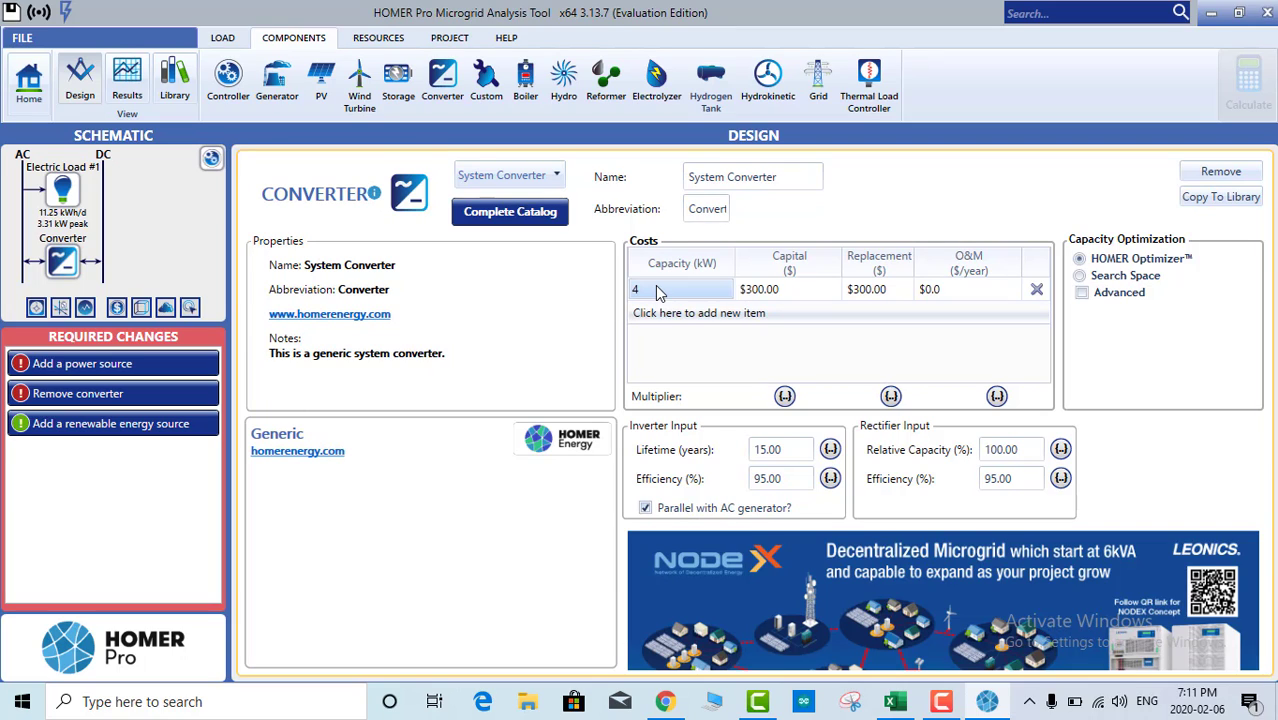
Step: Keep the $300 capital and replacement costs and add a 0 kW converter row
{"action": "left_click", "coordinate": [783, 298]}
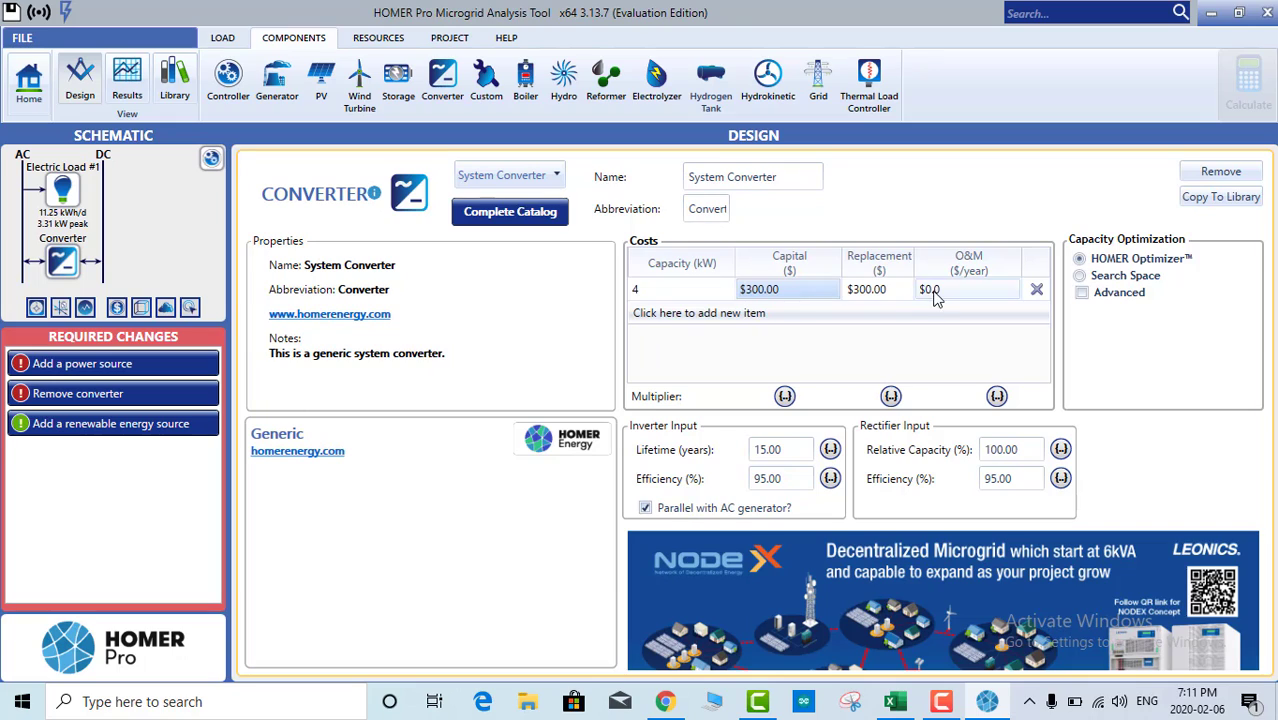
{"action": "left_click", "coordinate": [888, 289]}
{"action": "left_click", "coordinate": [953, 290]}
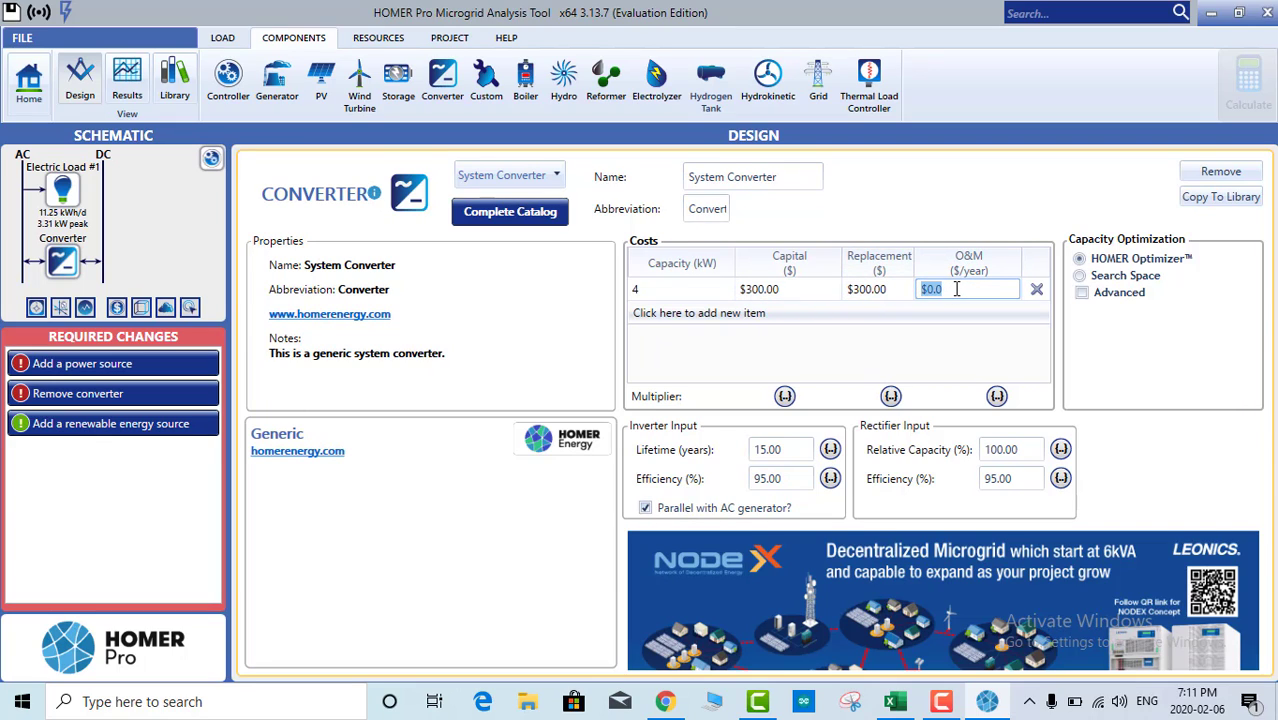
{"action": "left_click", "coordinate": [884, 314]}
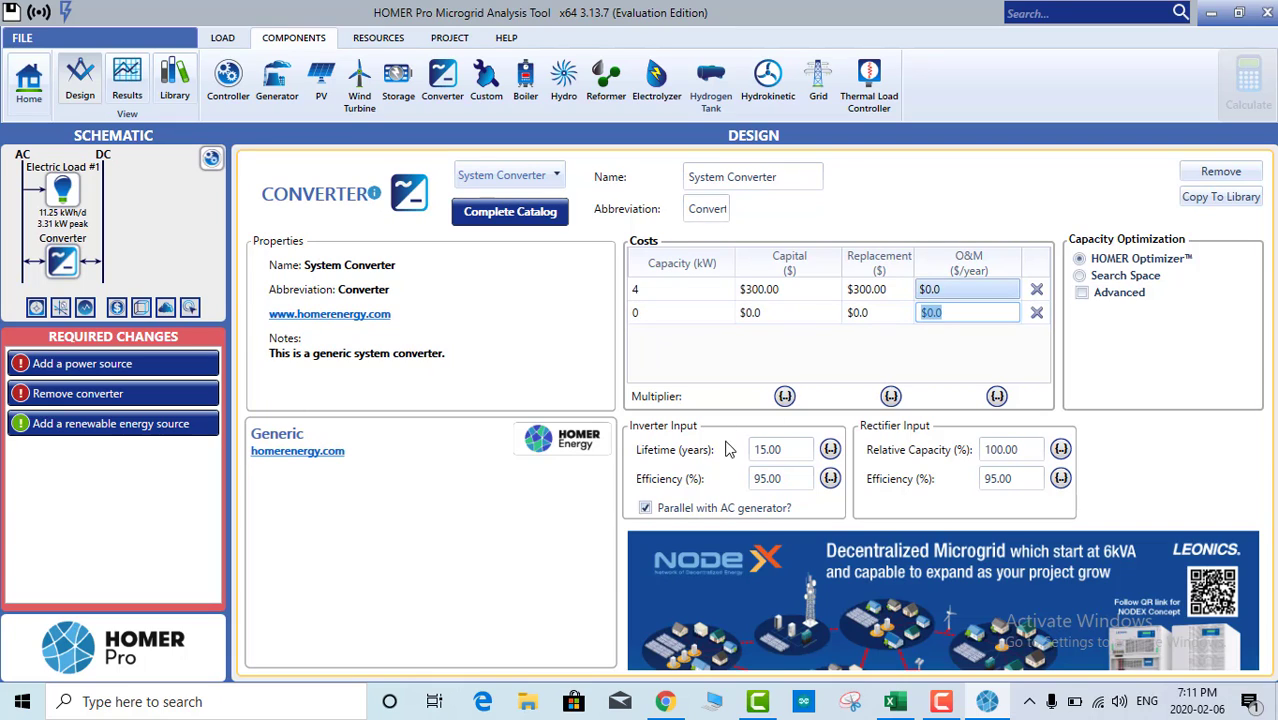
{"action": "left_click", "coordinate": [786, 450]}
Step: Review the inverter lifetime and 95% efficiency, then recheck the 4 kW, $300 cost row
{"action": "double_click", "coordinate": [758, 449]}
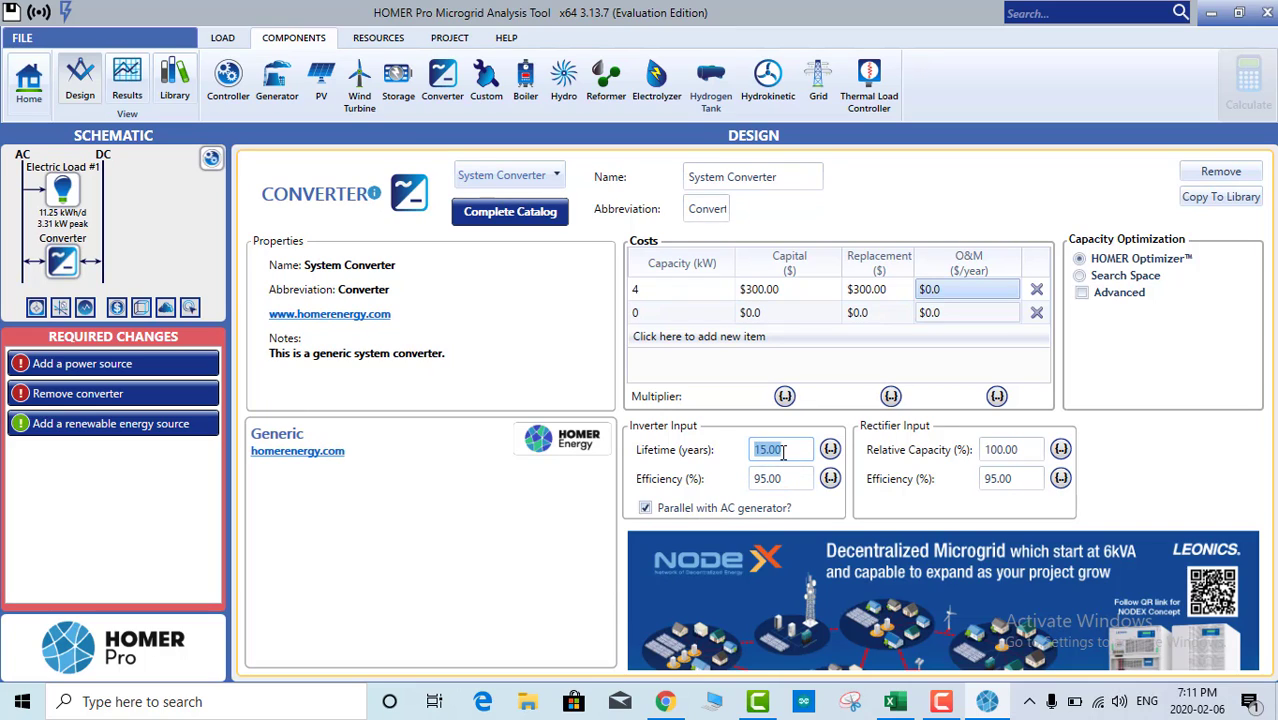
{"action": "double_click", "coordinate": [757, 480]}
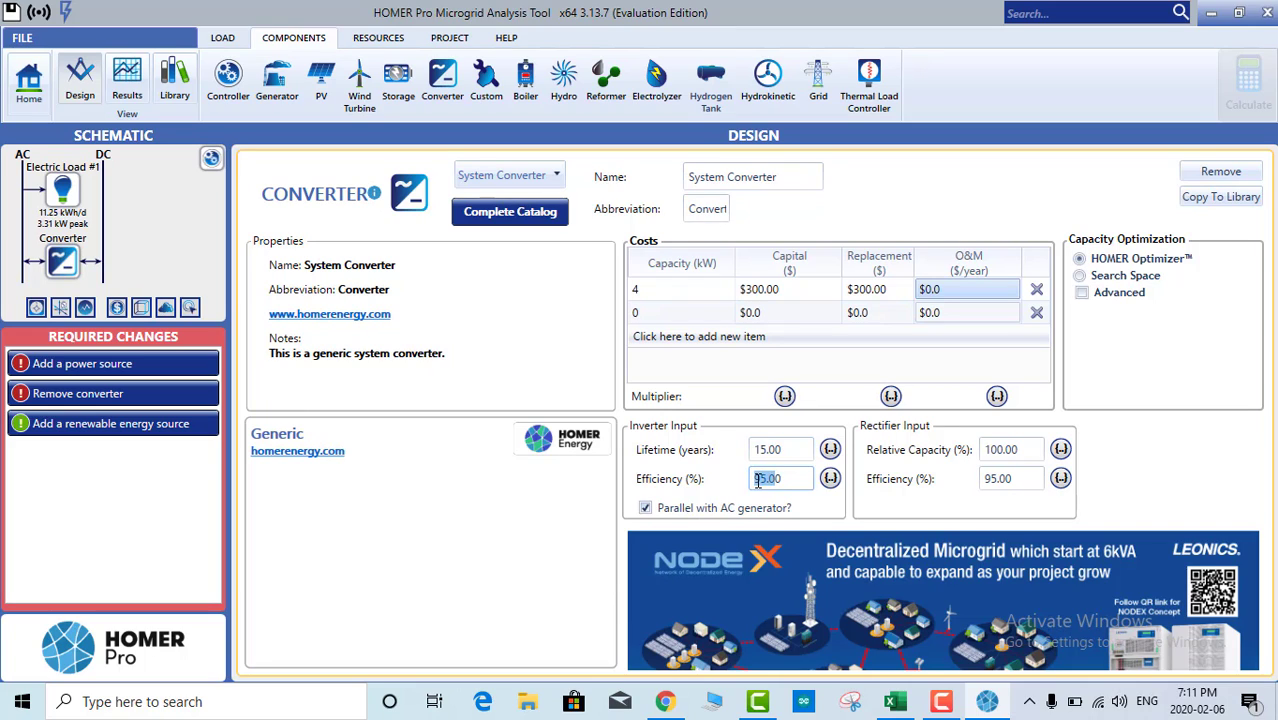
{"action": "double_click", "coordinate": [783, 449]}
{"action": "left_click", "coordinate": [771, 456]}
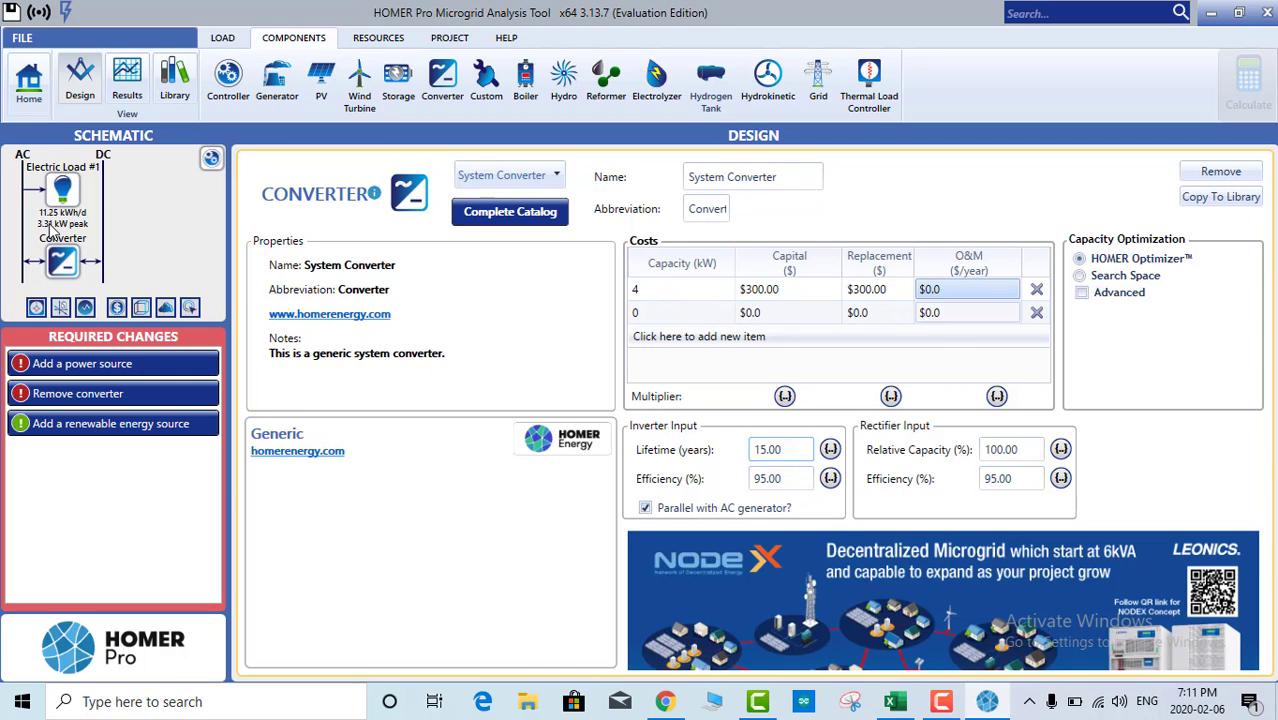
{"action": "left_click", "coordinate": [656, 292]}
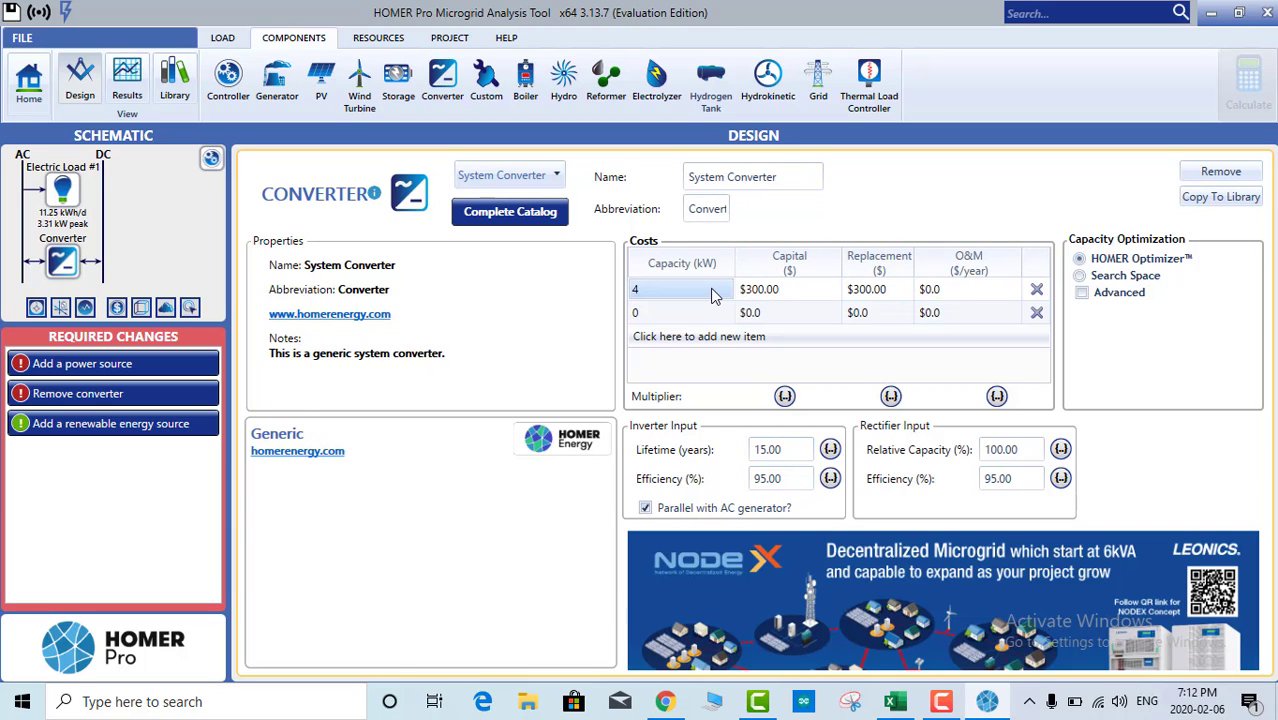
{"action": "left_click", "coordinate": [780, 290]}
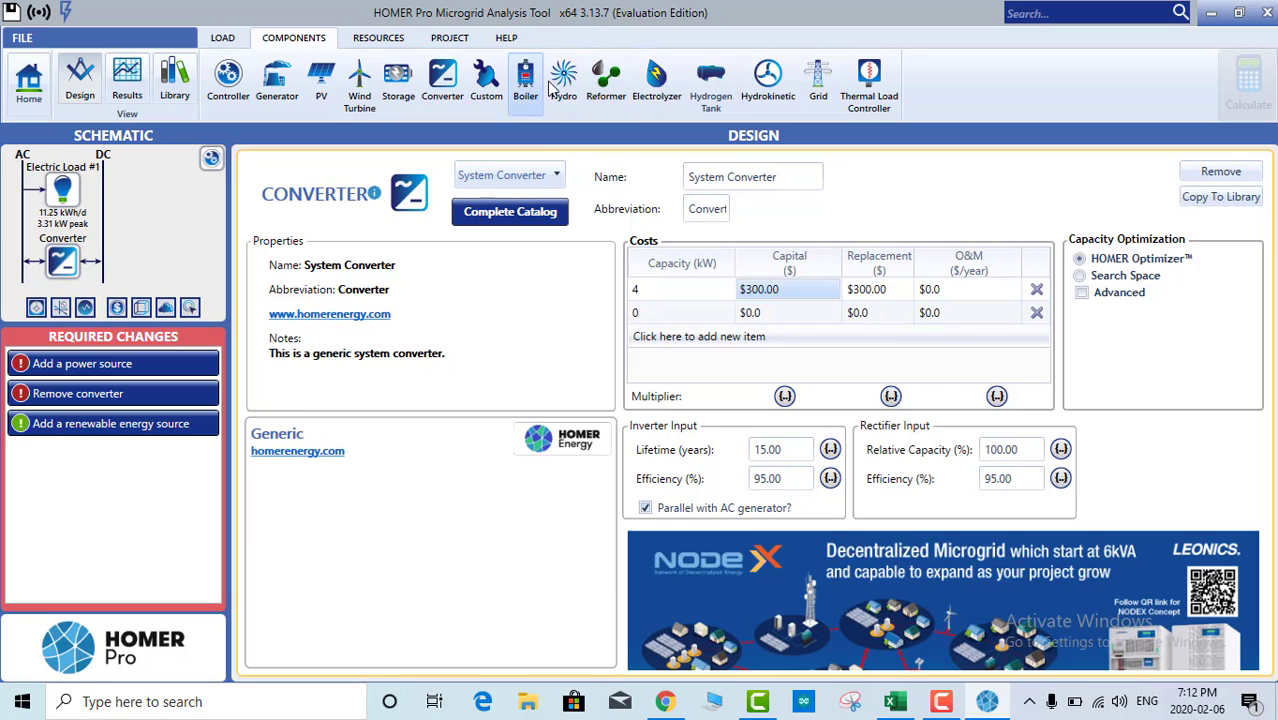
Step: Pick the CanadianSolar MaxPower CS6X-325P module from the complete PV catalog and add the array
{"action": "left_click", "coordinate": [320, 88]}
{"action": "left_click", "coordinate": [453, 249]}
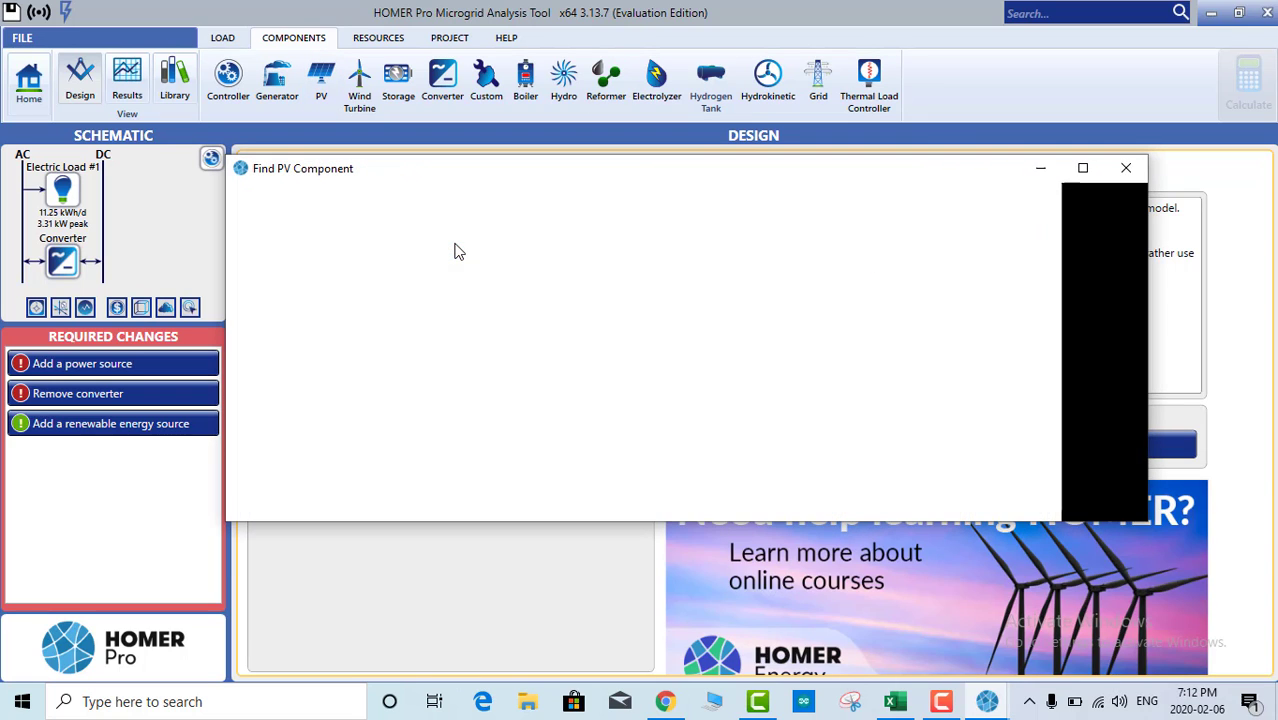
{"action": "left_click", "coordinate": [1125, 168]}
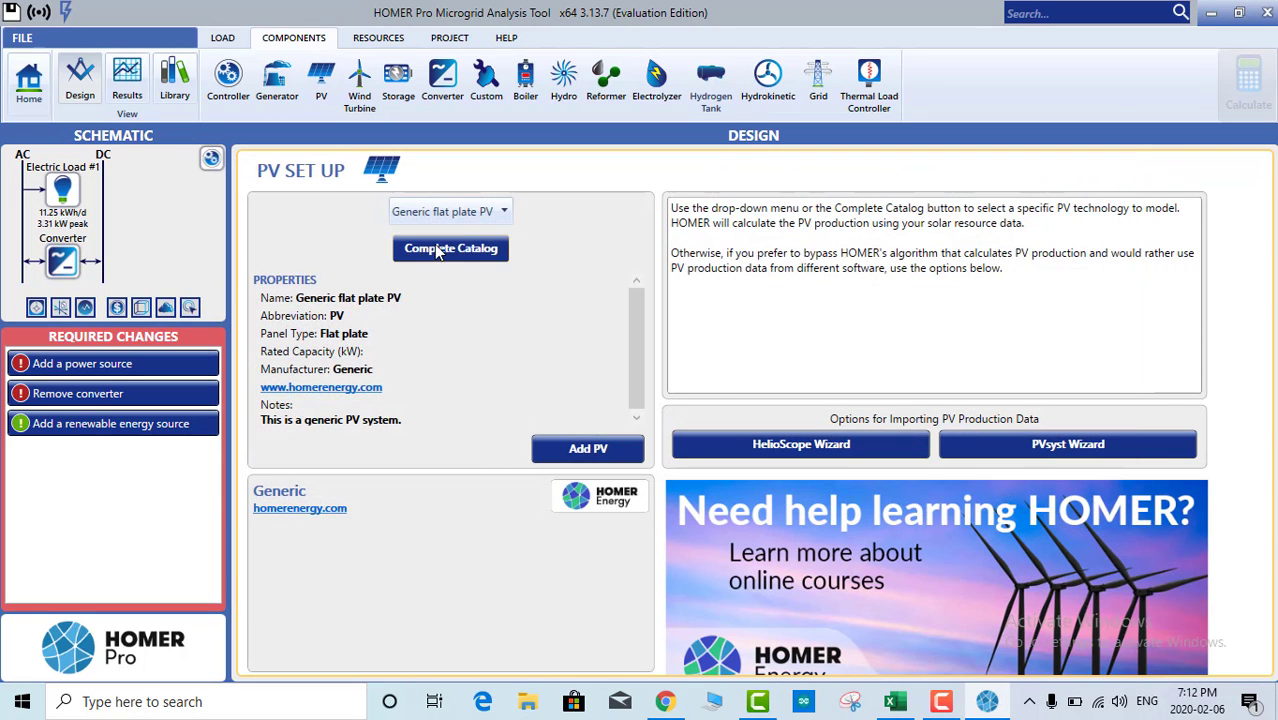
{"action": "left_click", "coordinate": [445, 246]}
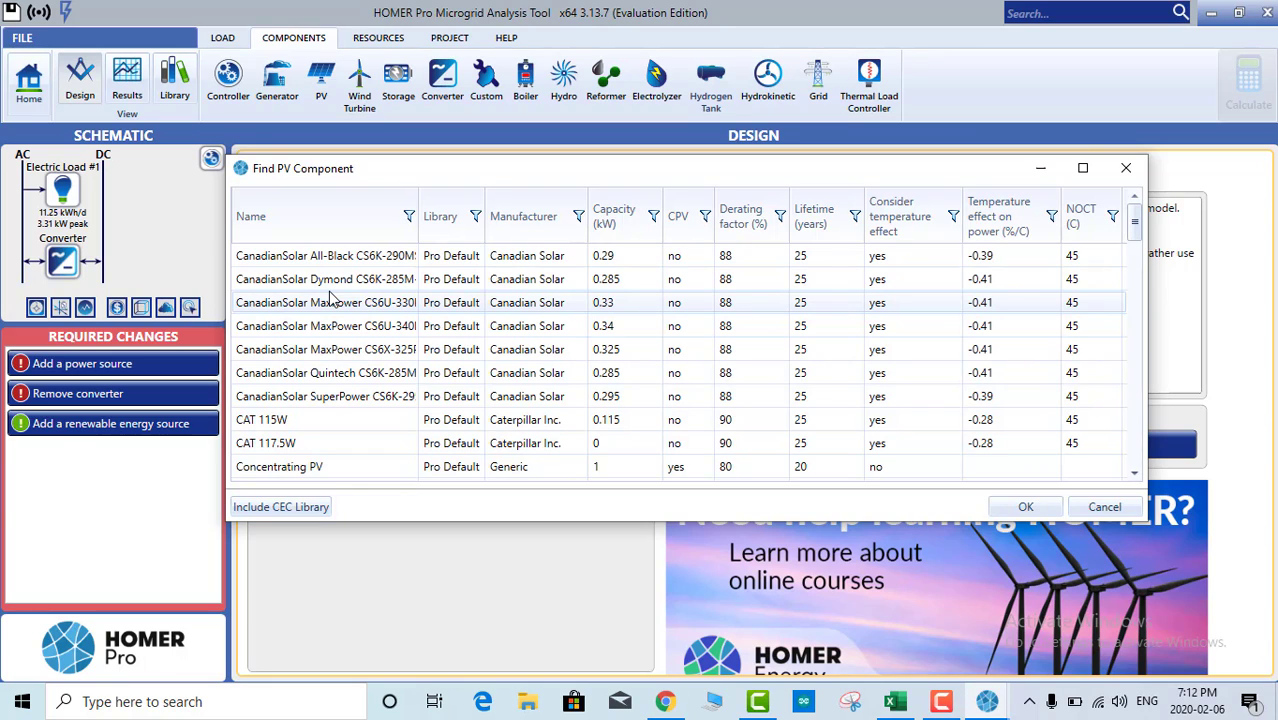
{"action": "left_click", "coordinate": [617, 356]}
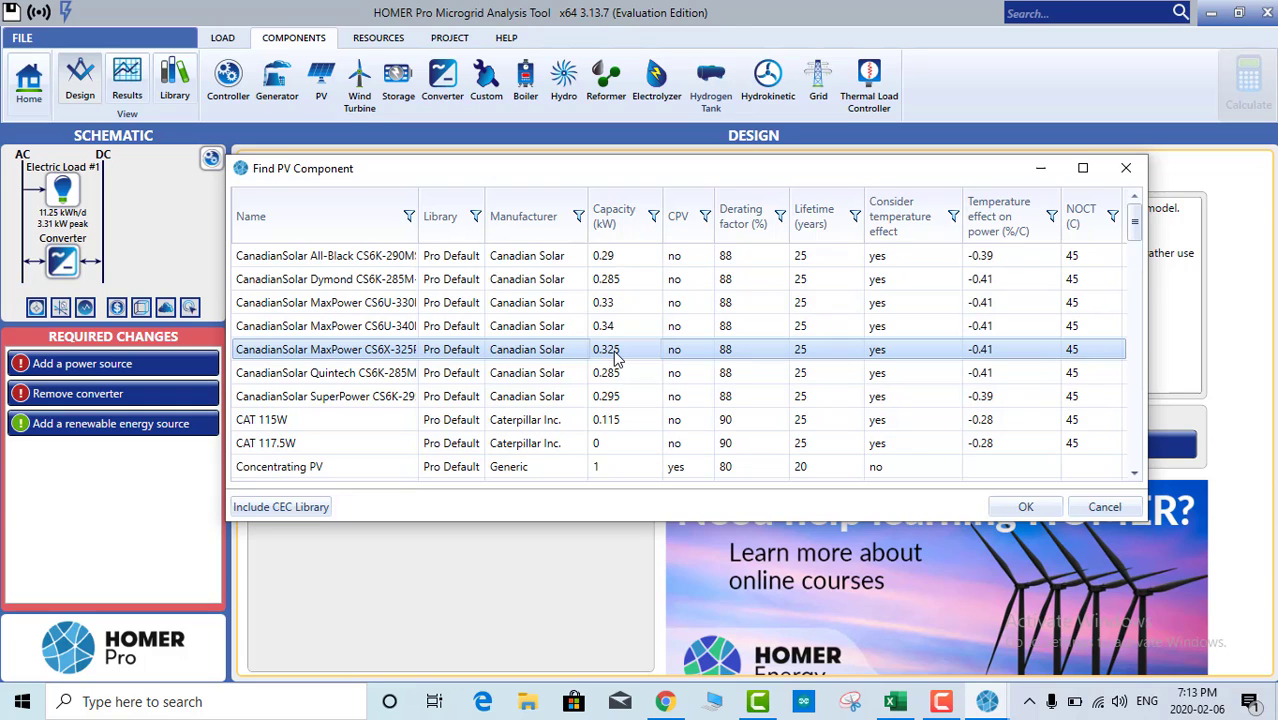
{"action": "left_click", "coordinate": [1022, 509]}
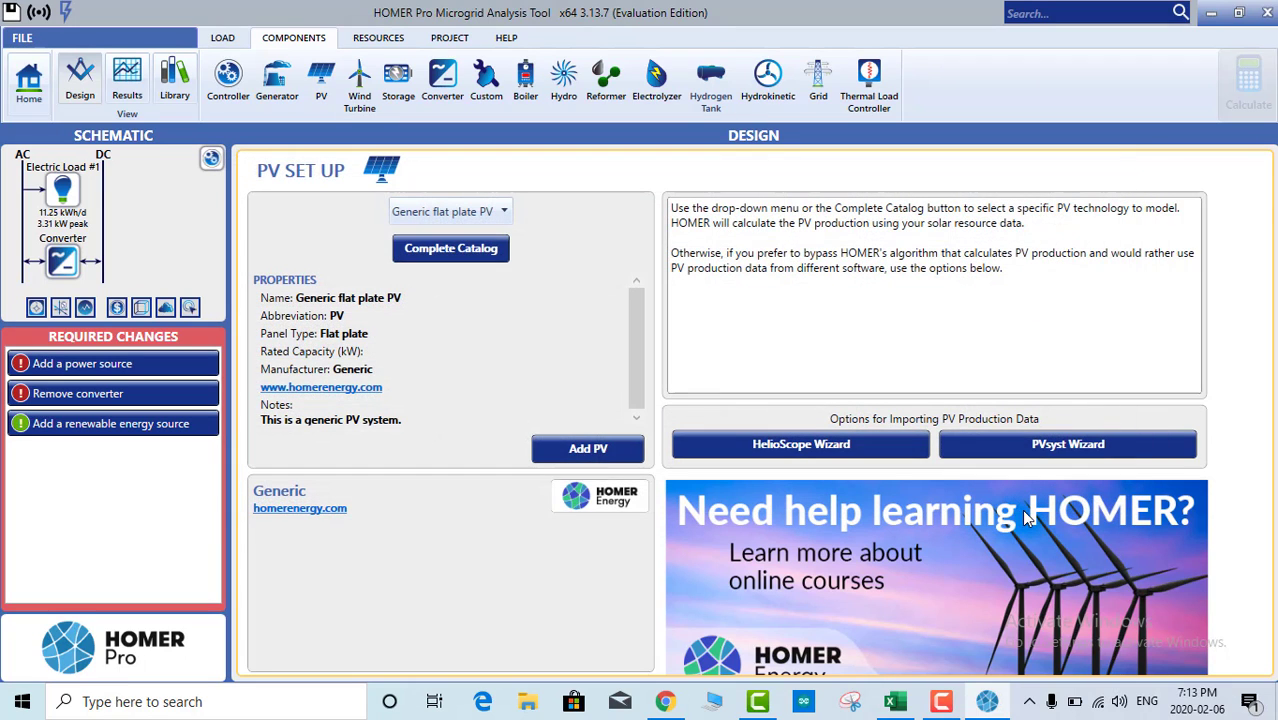
{"action": "left_click", "coordinate": [576, 450]}
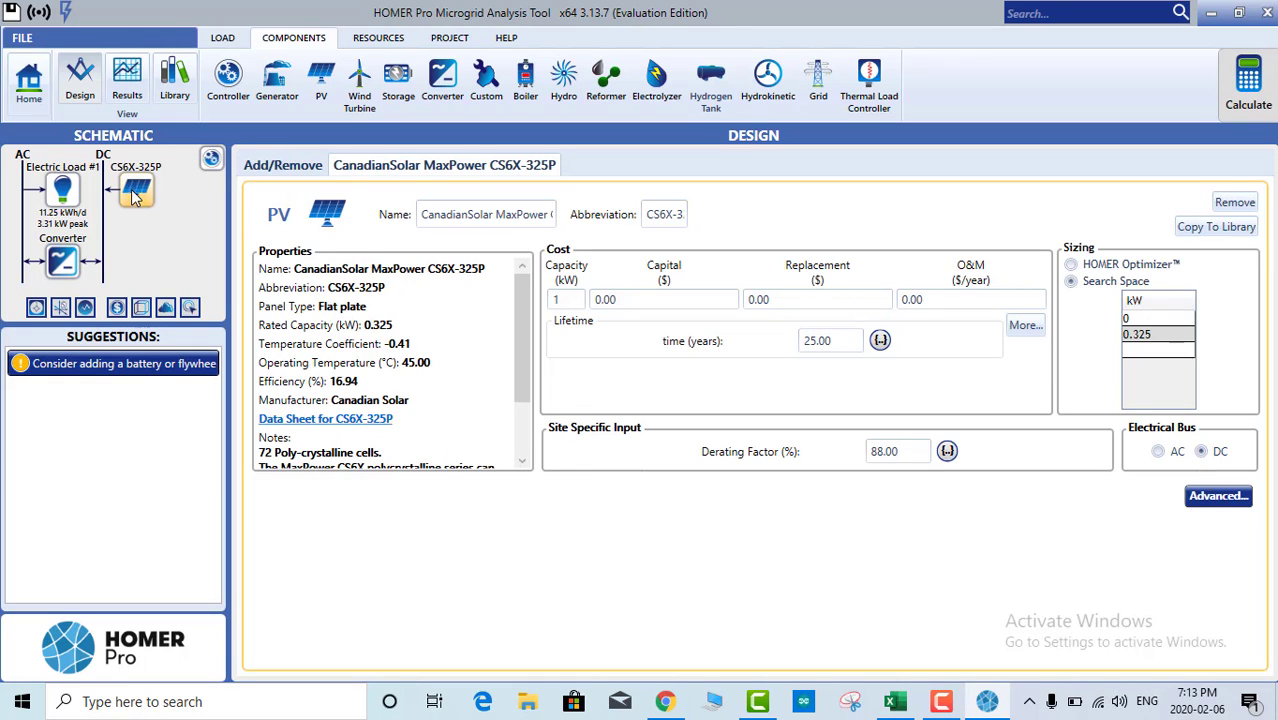
Step: Connect the PV array to the DC bus and switch its sizing to HOMER Optimizer
{"action": "left_click", "coordinate": [1158, 453]}
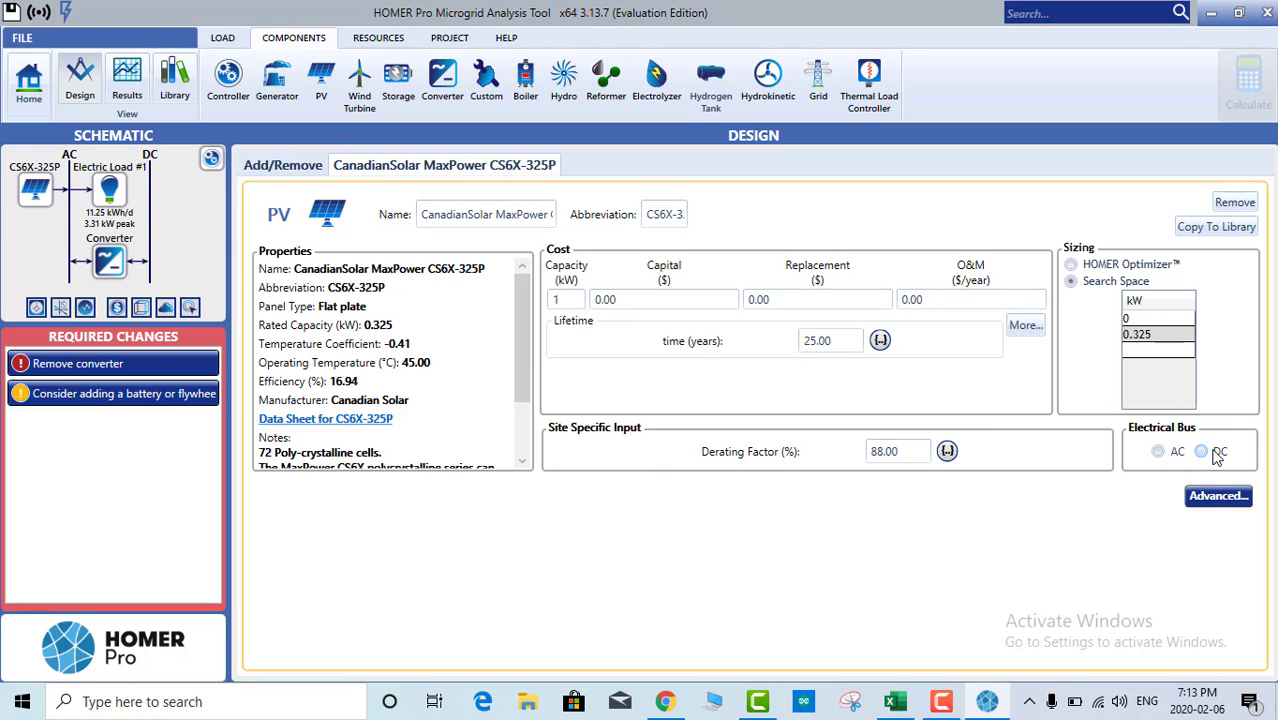
{"action": "left_click", "coordinate": [1214, 453]}
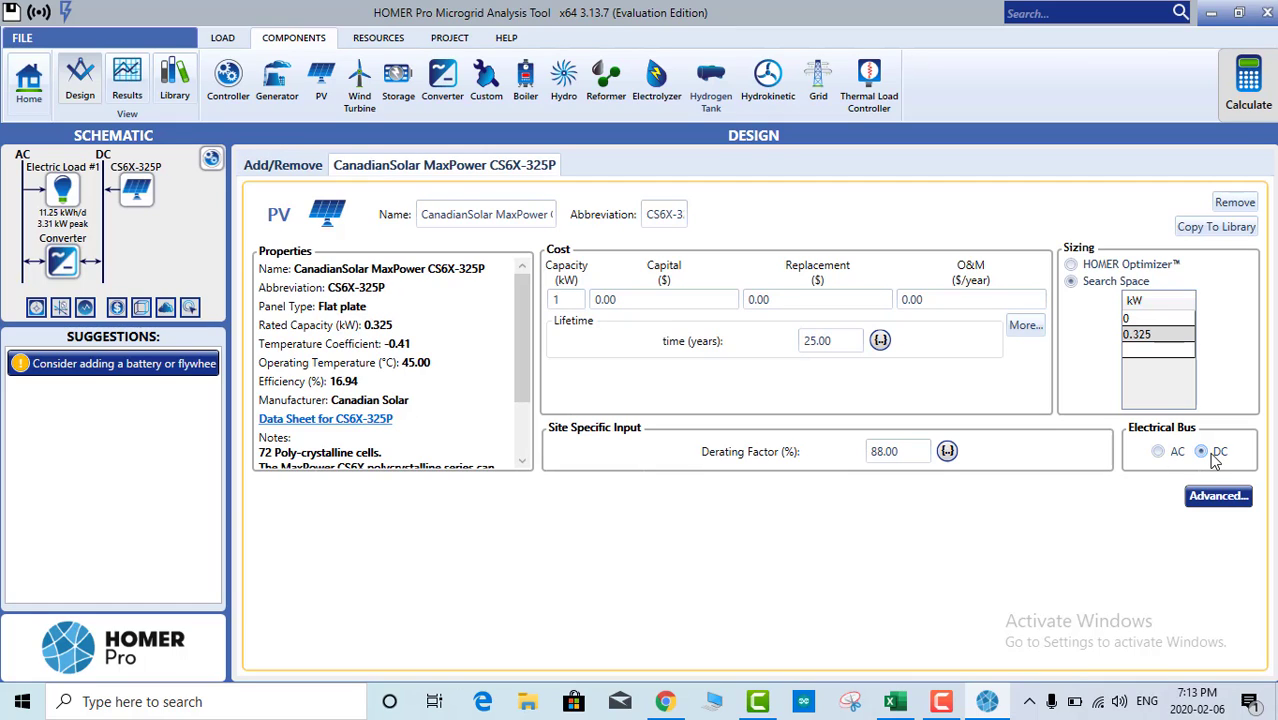
{"action": "left_click", "coordinate": [1071, 266]}
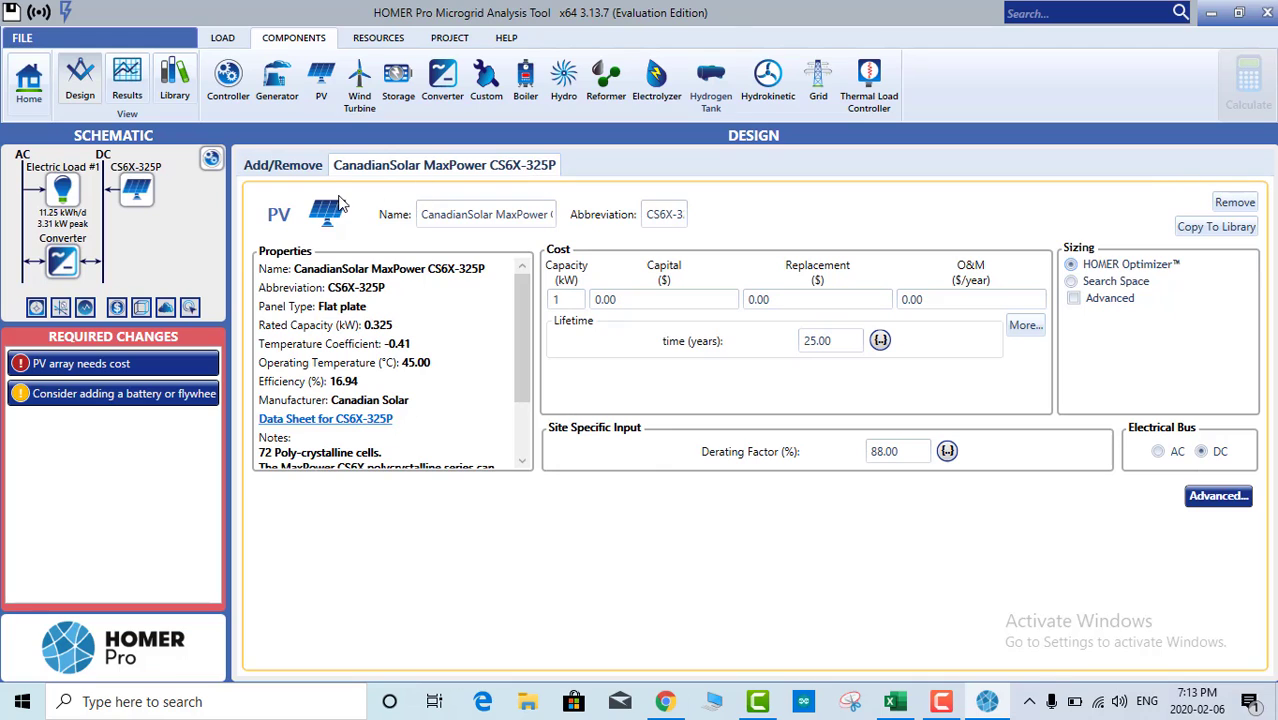
Step: Look through the PV properties and set the cost-row capacity to 0.325 kW
{"action": "scroll", "coordinate": [360, 325], "scroll_direction": "down", "scroll_amount": 2}
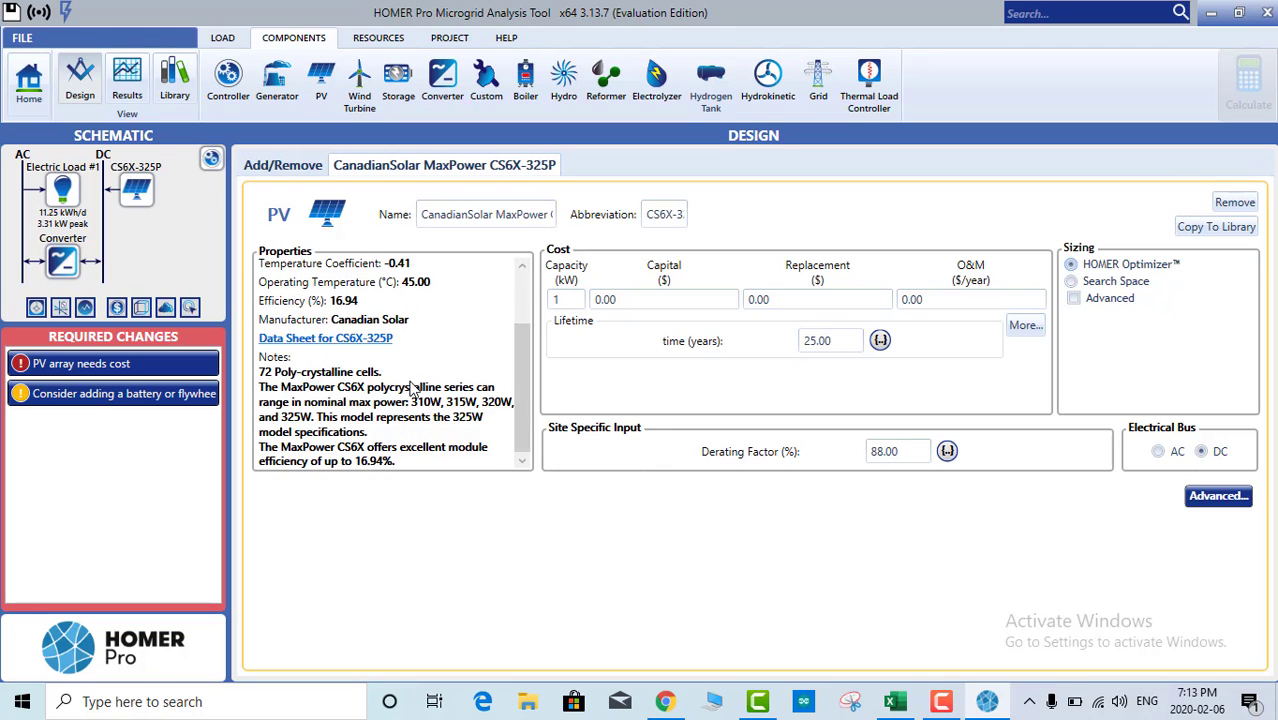
{"action": "scroll", "coordinate": [370, 322], "scroll_direction": "up", "scroll_amount": 2}
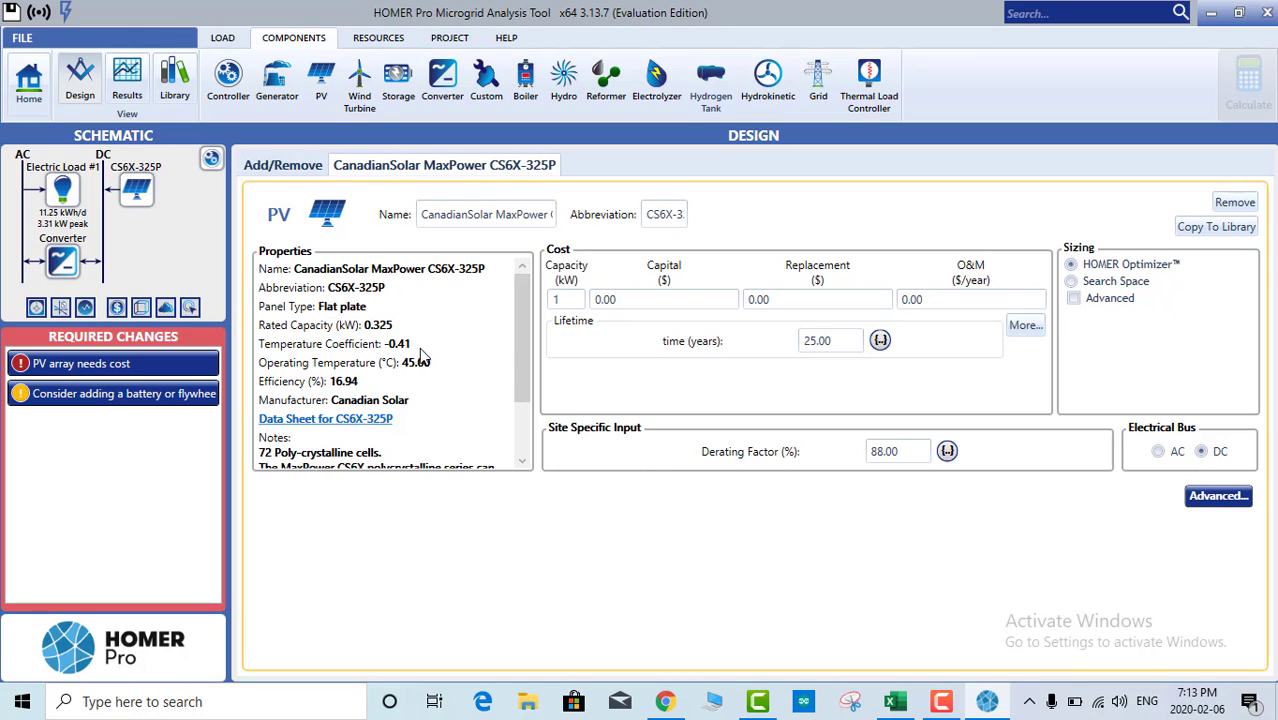
{"action": "scroll", "coordinate": [422, 381], "scroll_direction": "down", "scroll_amount": 1}
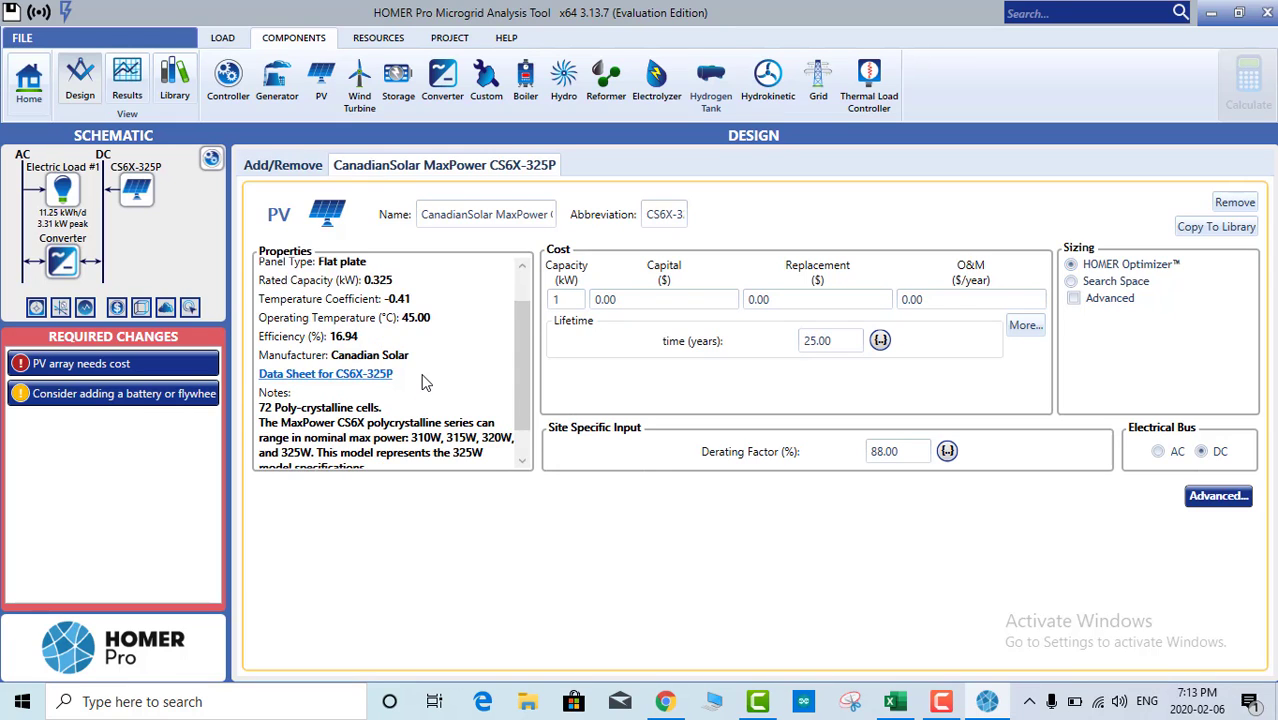
{"action": "scroll", "coordinate": [422, 381], "scroll_direction": "down", "scroll_amount": 1}
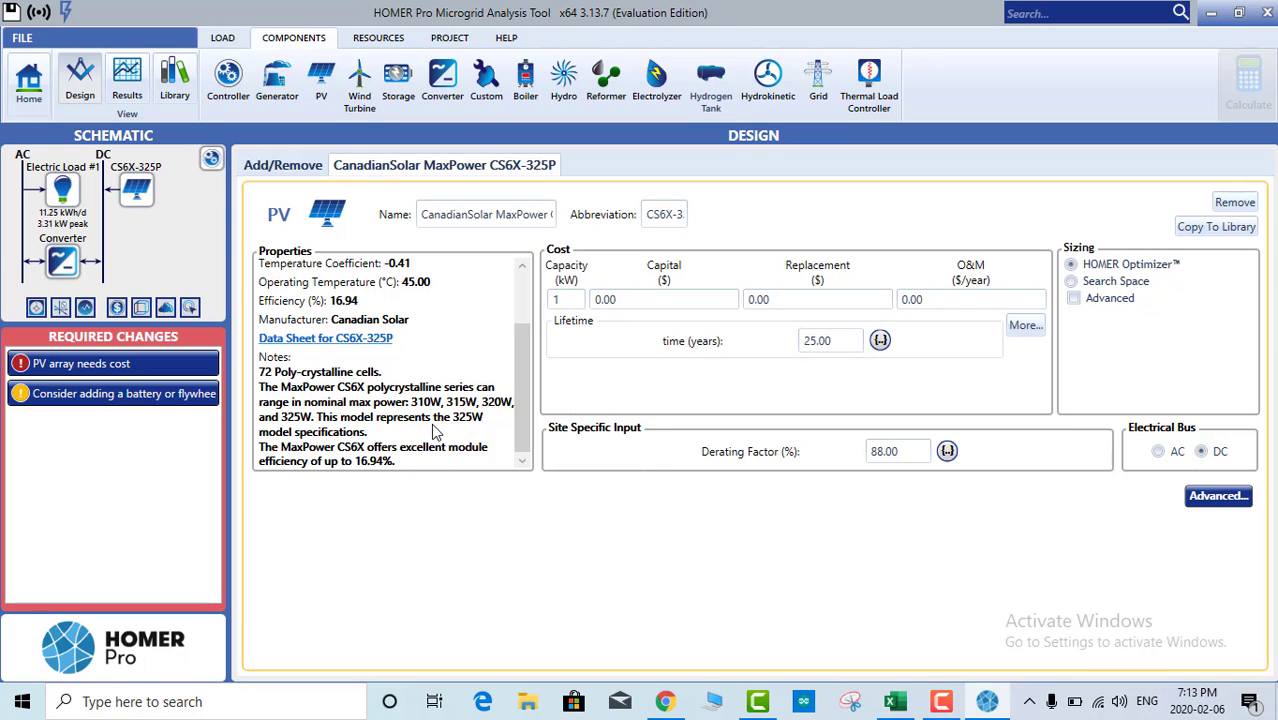
{"action": "scroll", "coordinate": [435, 430], "scroll_direction": "up", "scroll_amount": 2}
{"action": "scroll", "coordinate": [470, 370], "scroll_direction": "down", "scroll_amount": 2}
{"action": "scroll", "coordinate": [470, 383], "scroll_direction": "up", "scroll_amount": 2}
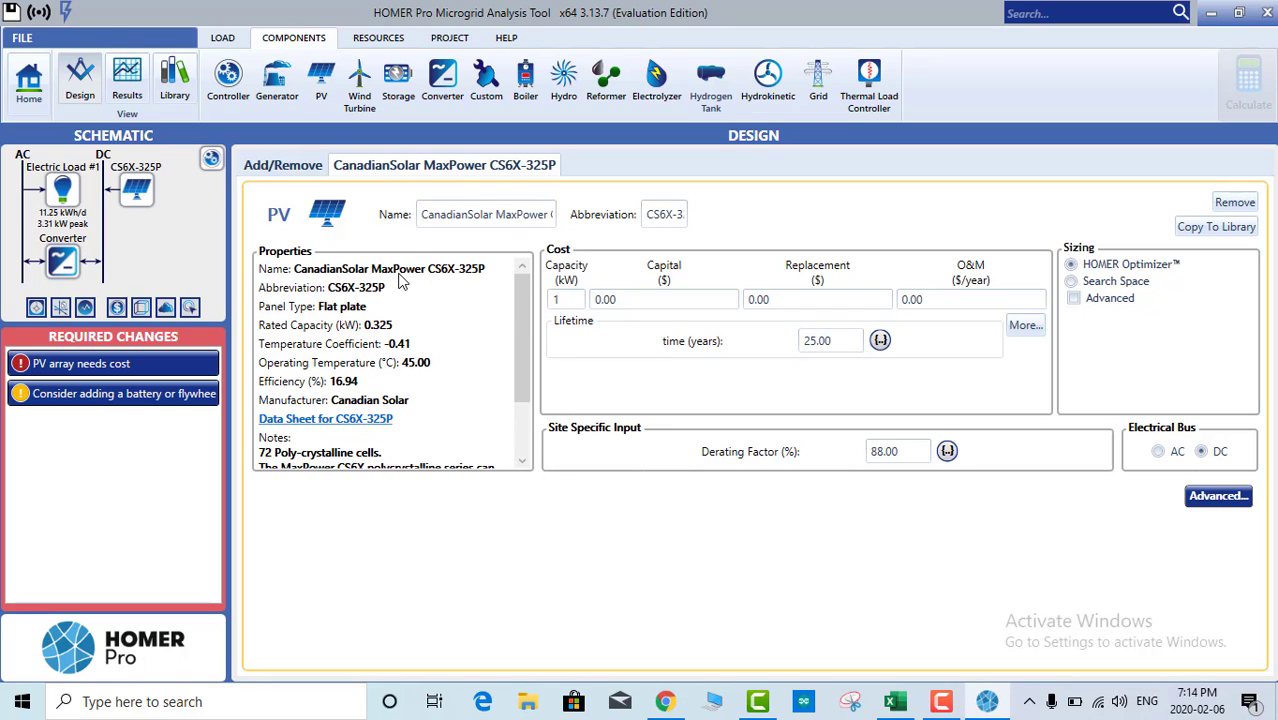
{"action": "left_click", "coordinate": [552, 300]}
Step: Enter PV costs of $300 capital, $100 replacement and $5/year O&M
{"action": "left_click", "coordinate": [598, 302]}
{"action": "type", "text": "3"}
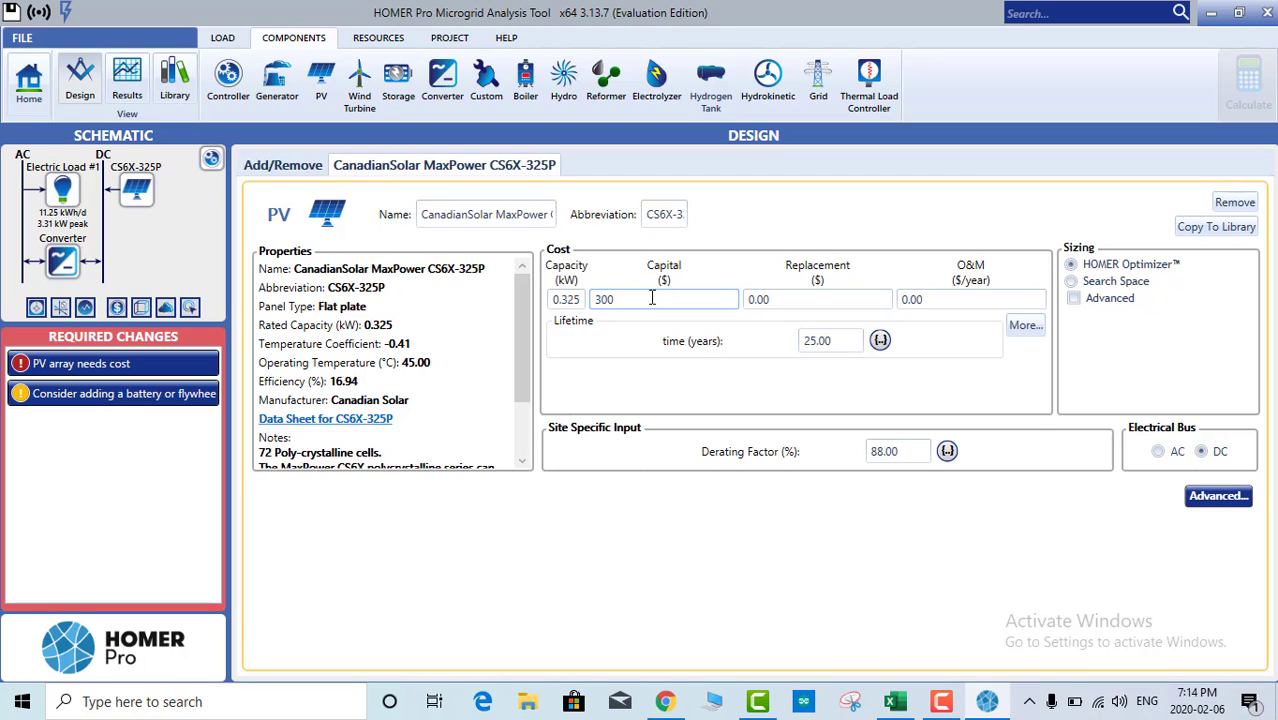
{"action": "left_click", "coordinate": [786, 302]}
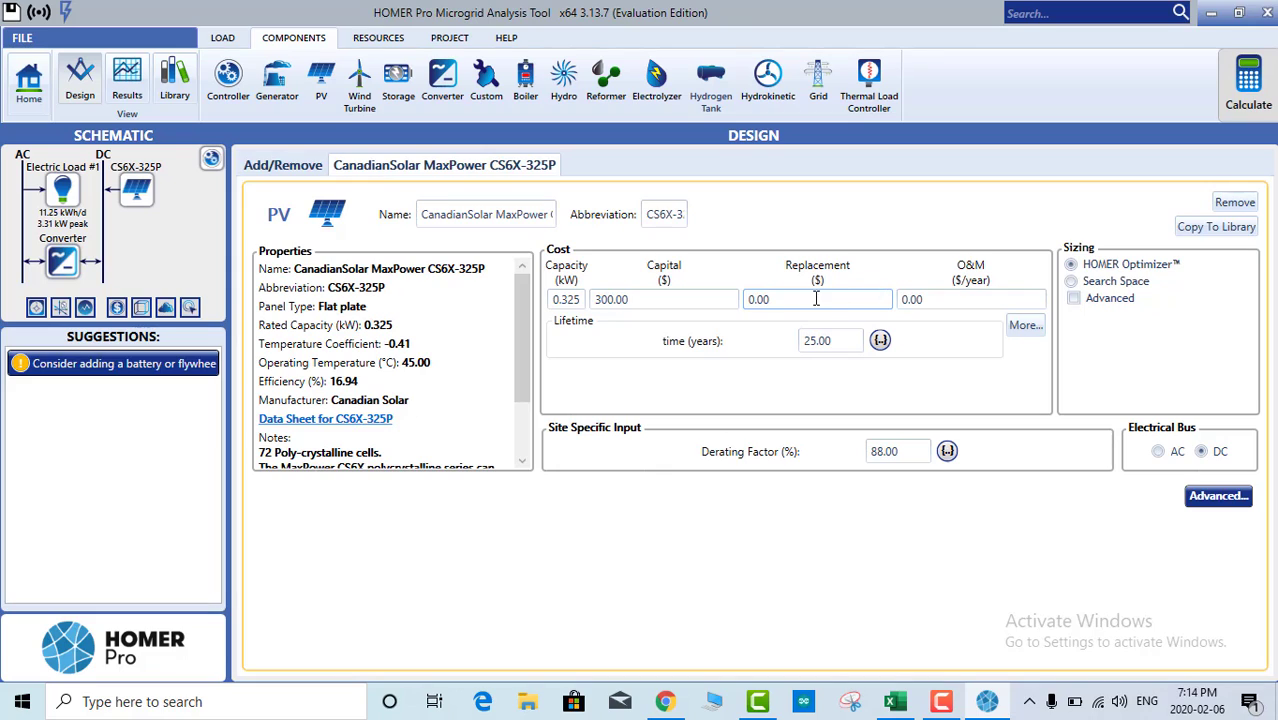
{"action": "left_click_drag", "start_coordinate": [816, 300], "coordinate": [742, 307]}
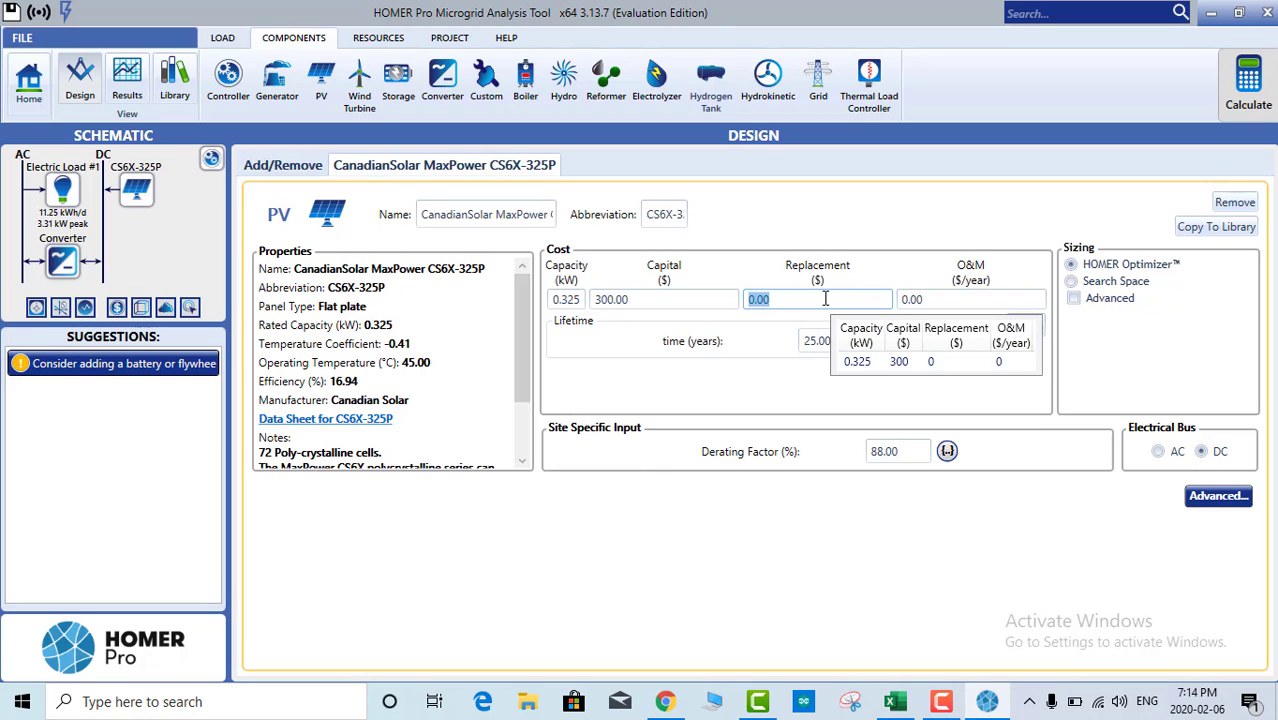
{"action": "type", "text": "100"}
{"action": "left_click", "coordinate": [960, 300]}
{"action": "key", "text": "ctrl+a"}
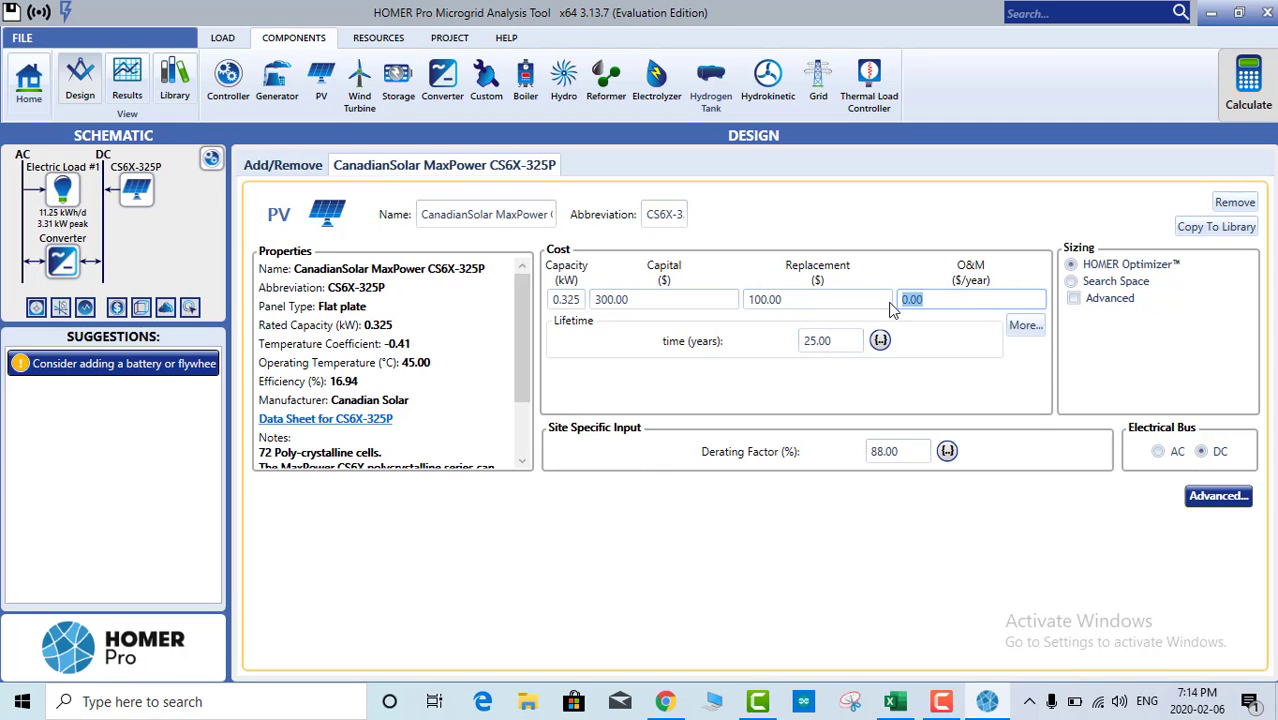
{"action": "type", "text": "10"}
{"action": "key", "text": "BackSpace"}
{"action": "key", "text": "BackSpace"}
{"action": "type", "text": "5"}
{"action": "left_click", "coordinate": [848, 296]}
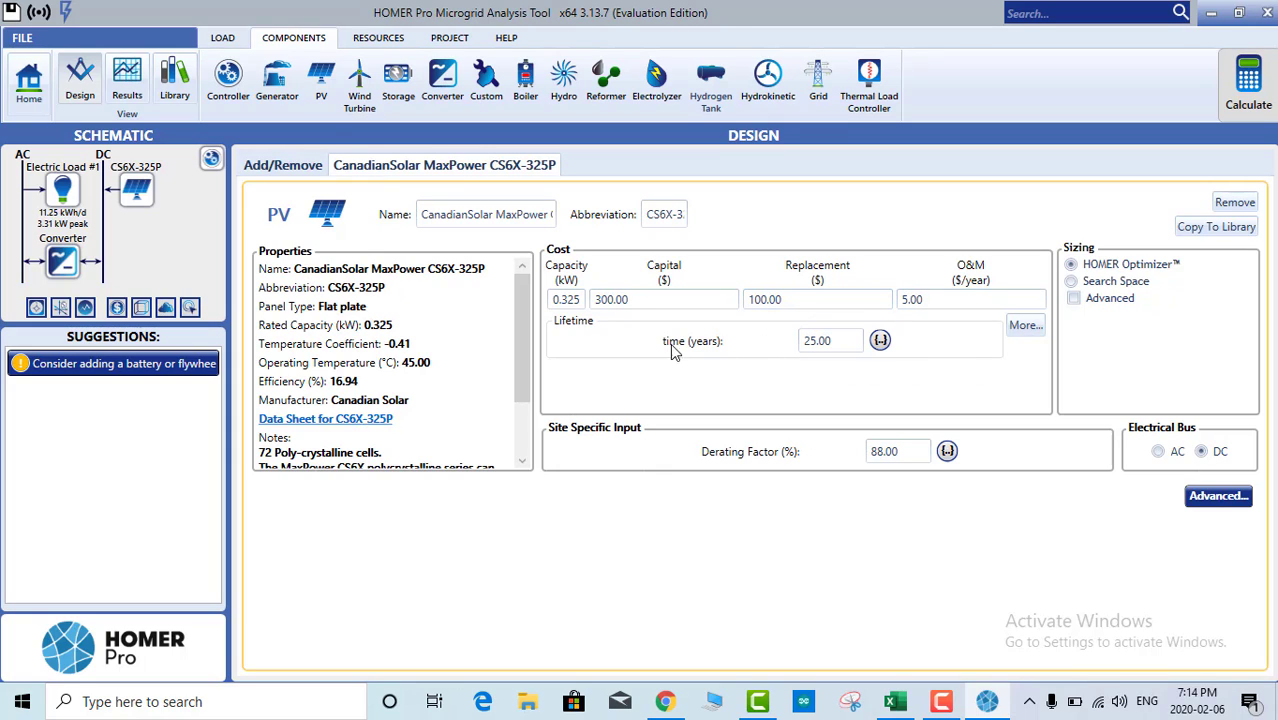
Step: Leave the 25-year lifetime and 88% derating factor unchanged, rechecking the capital cost
{"action": "left_click", "coordinate": [846, 341]}
{"action": "left_click_drag", "start_coordinate": [846, 341], "coordinate": [791, 348]}
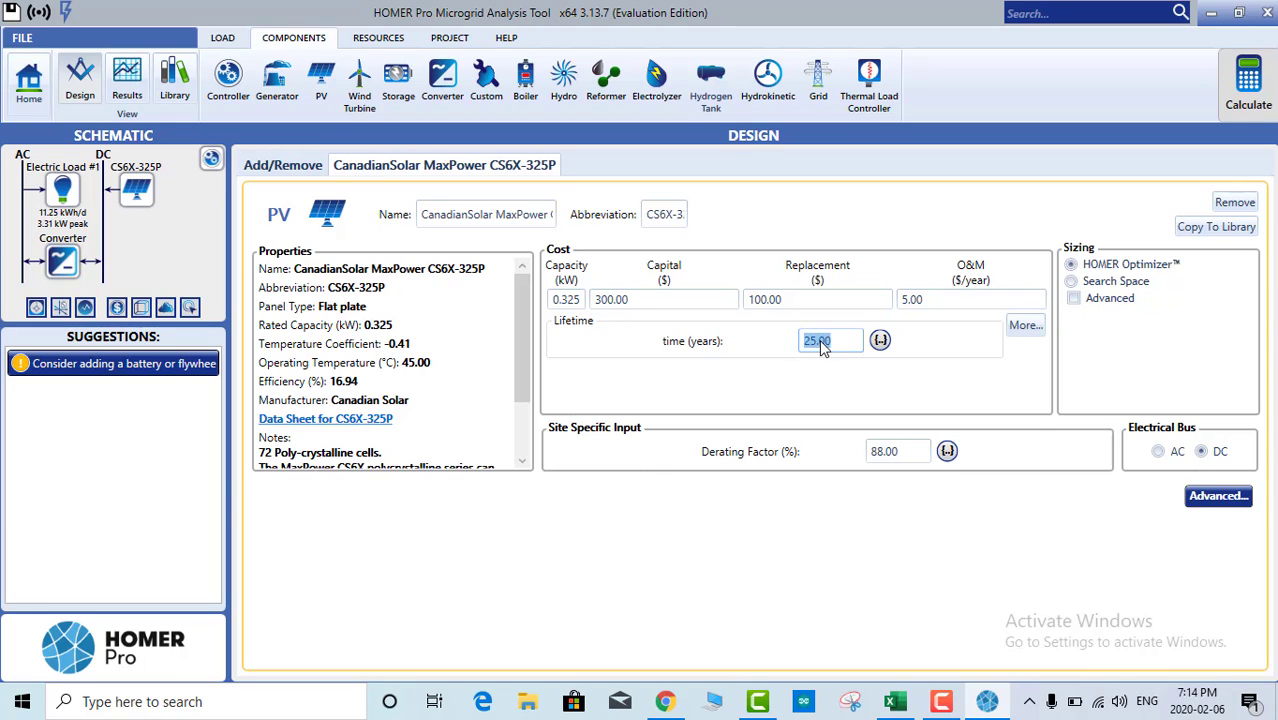
{"action": "left_click", "coordinate": [826, 345]}
{"action": "left_click", "coordinate": [896, 451]}
{"action": "left_click", "coordinate": [882, 454]}
{"action": "left_click", "coordinate": [818, 341]}
{"action": "left_click", "coordinate": [895, 452]}
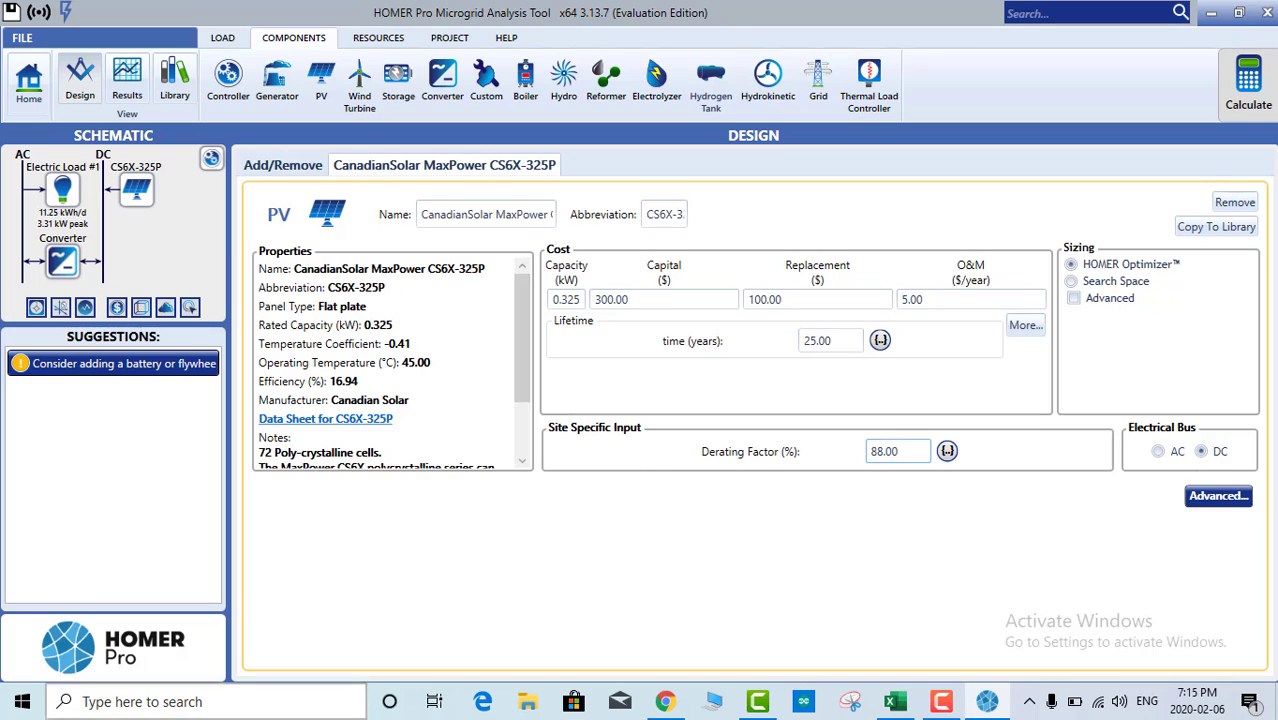
{"action": "left_click", "coordinate": [661, 298]}
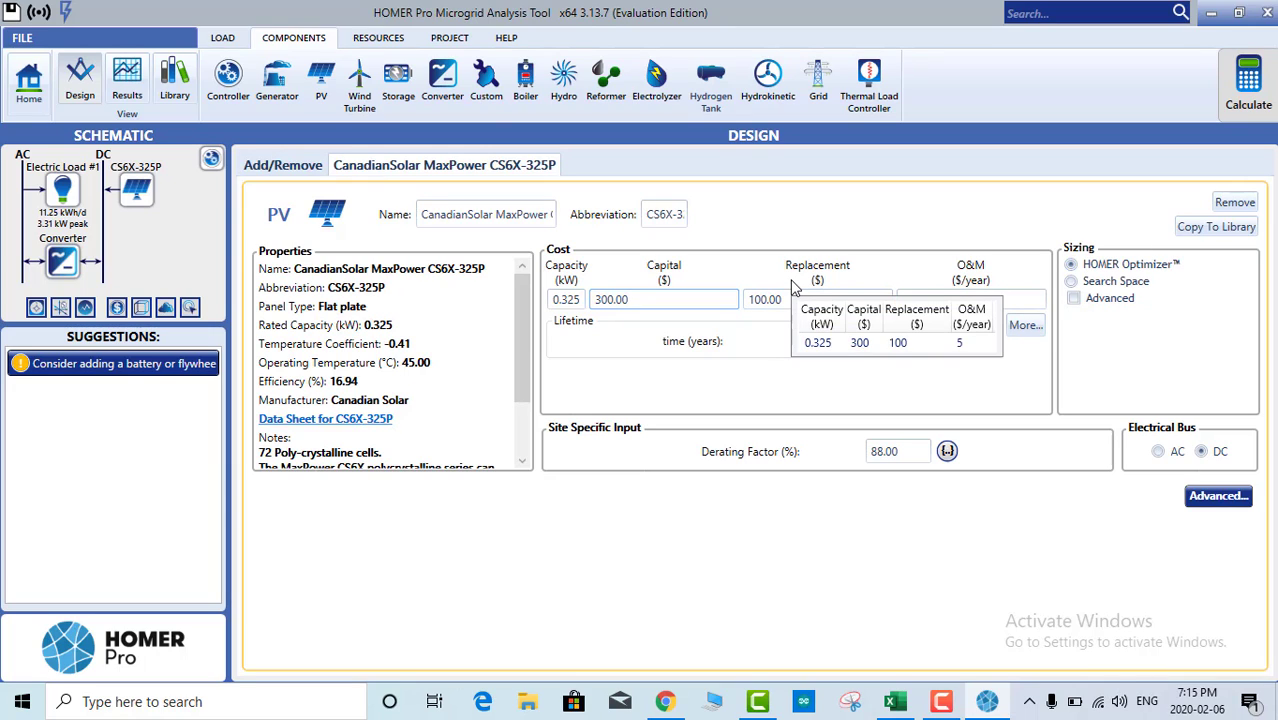
Step: Browse the complete wind turbine catalog and select the Bergey BWC XL.1 turbine
{"action": "left_click", "coordinate": [360, 82]}
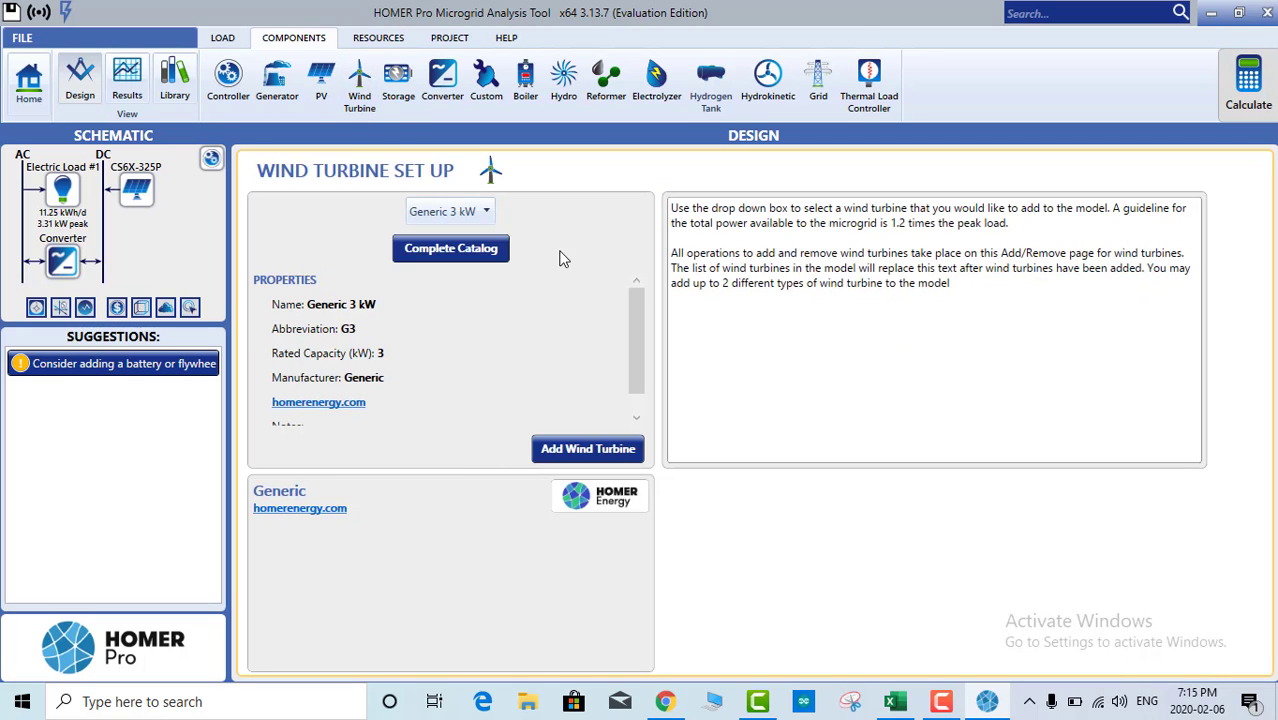
{"action": "left_click", "coordinate": [472, 251]}
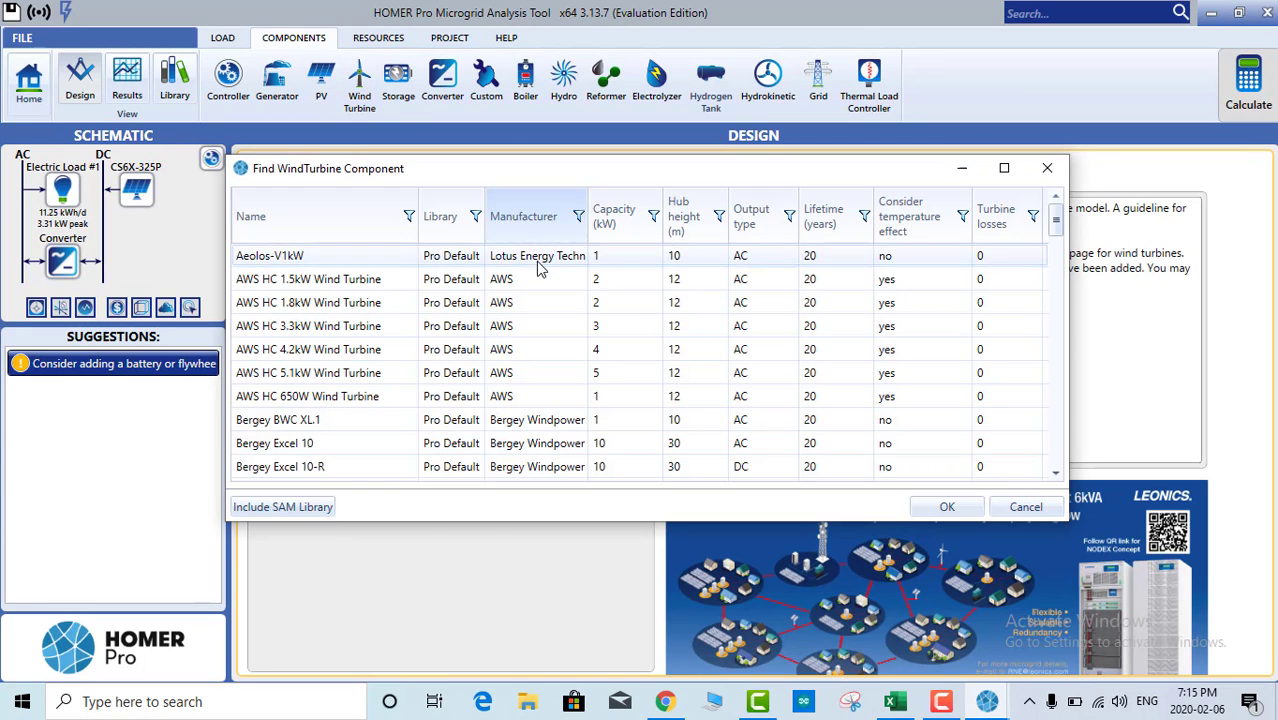
{"action": "left_click", "coordinate": [1047, 168]}
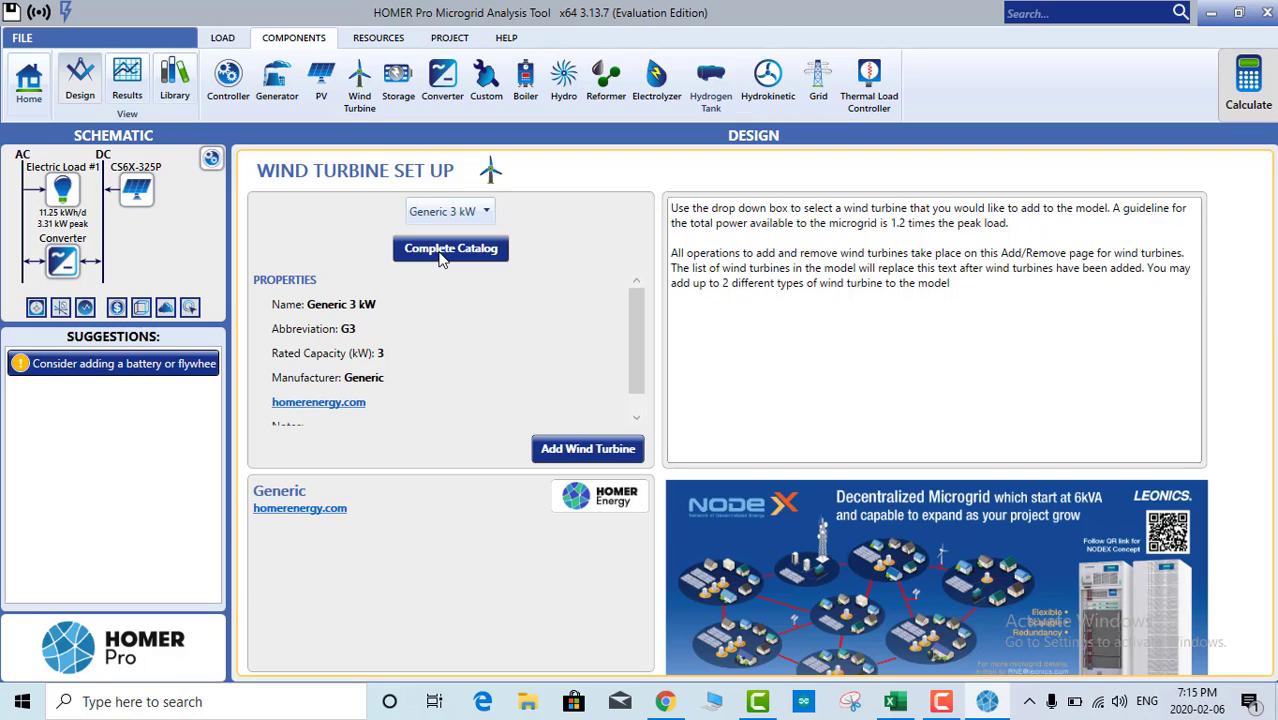
{"action": "left_click", "coordinate": [442, 252]}
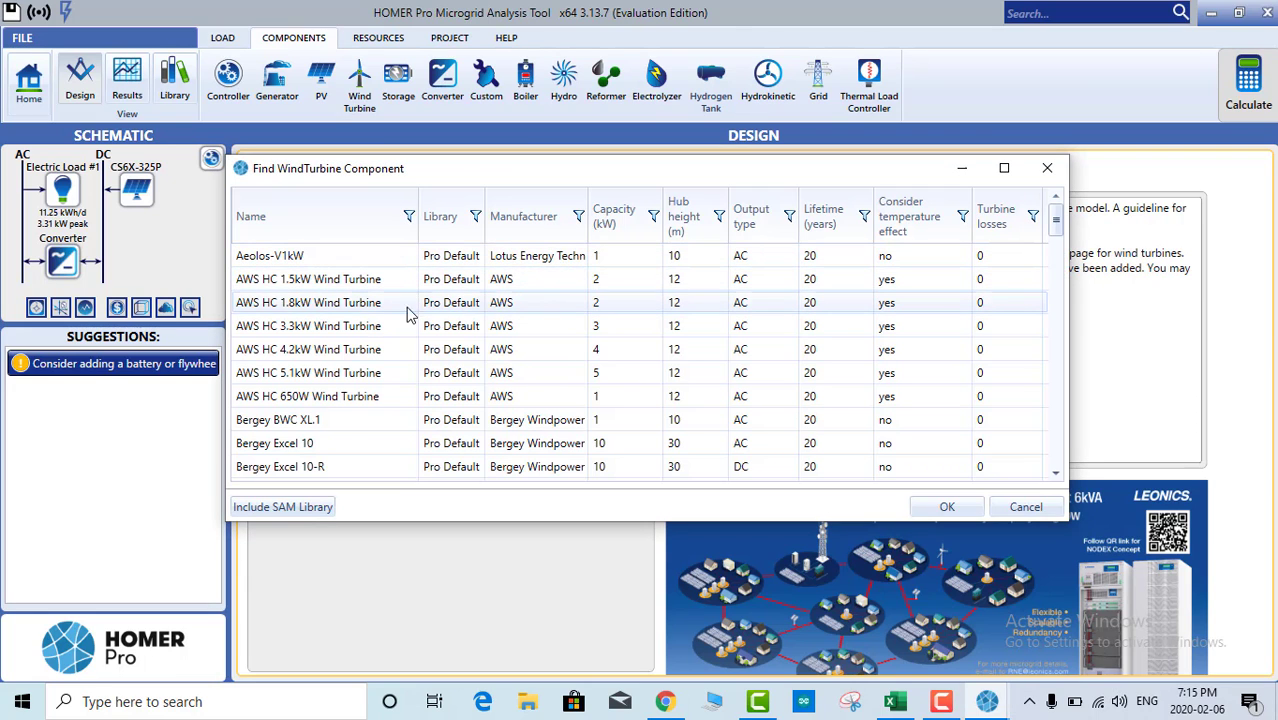
{"action": "scroll", "coordinate": [408, 315], "scroll_direction": "down", "scroll_amount": 20}
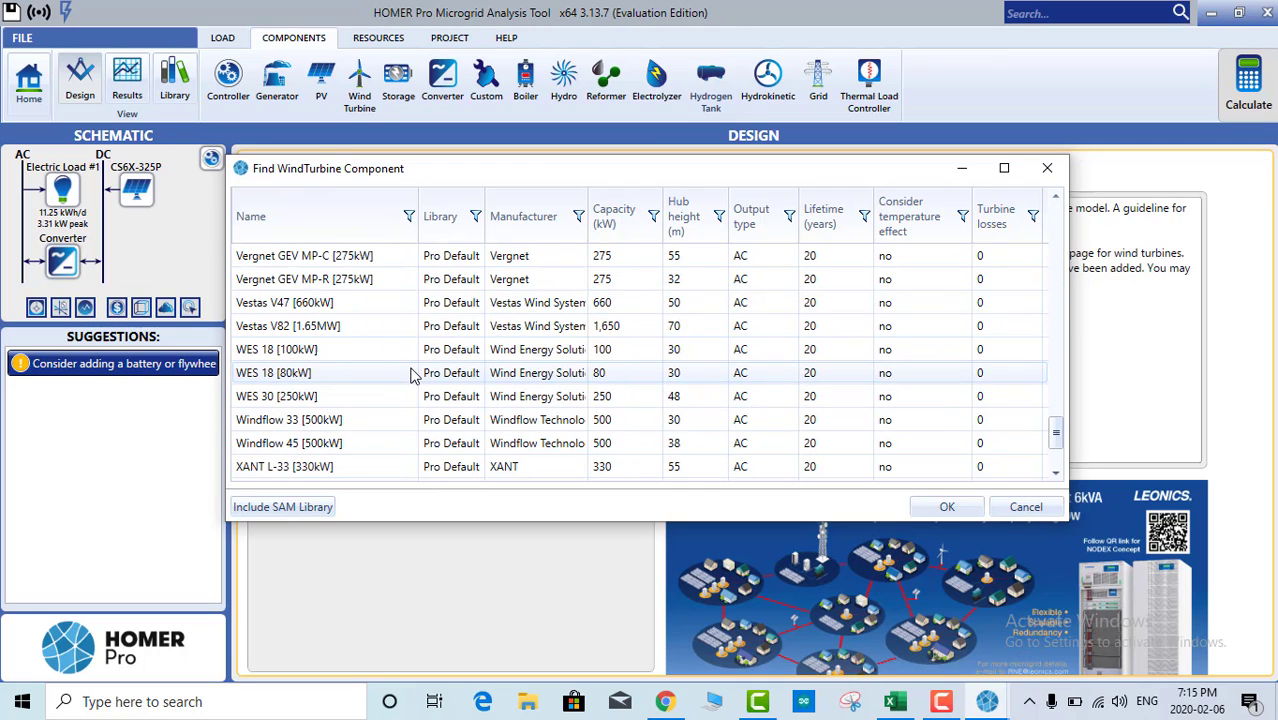
{"action": "scroll", "coordinate": [413, 375], "scroll_direction": "up", "scroll_amount": 20}
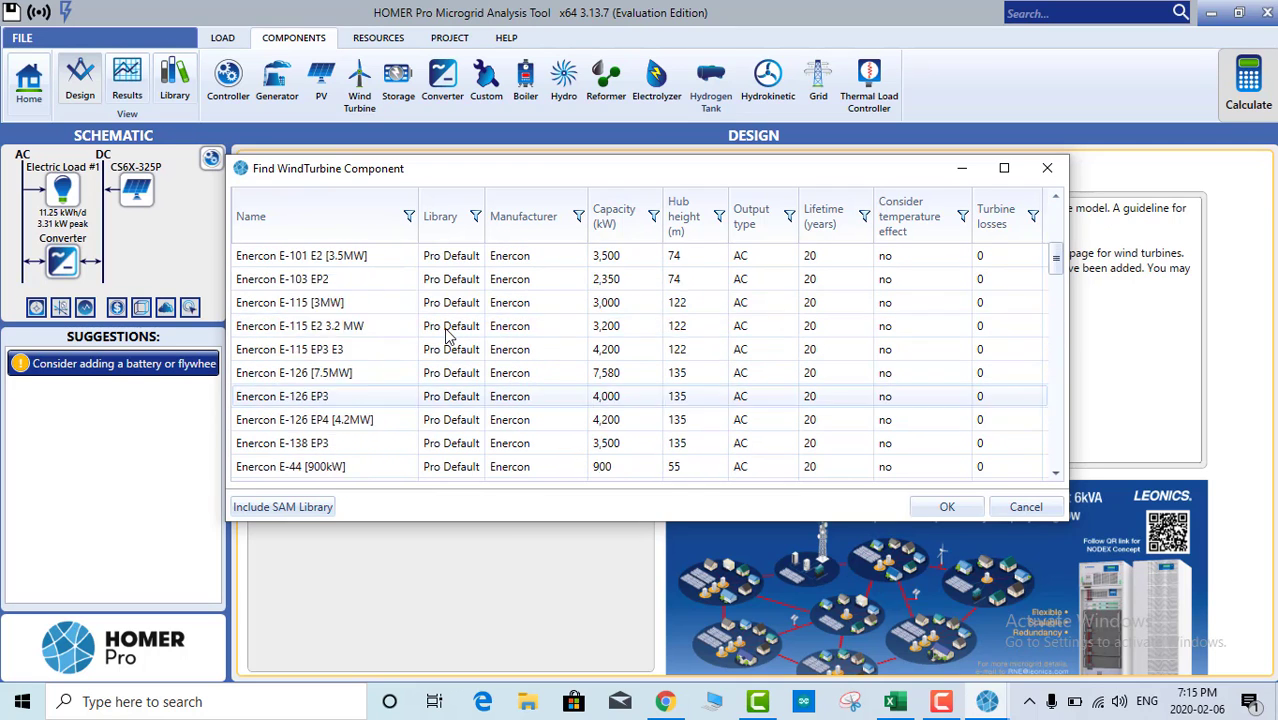
{"action": "scroll", "coordinate": [447, 337], "scroll_direction": "up", "scroll_amount": 5}
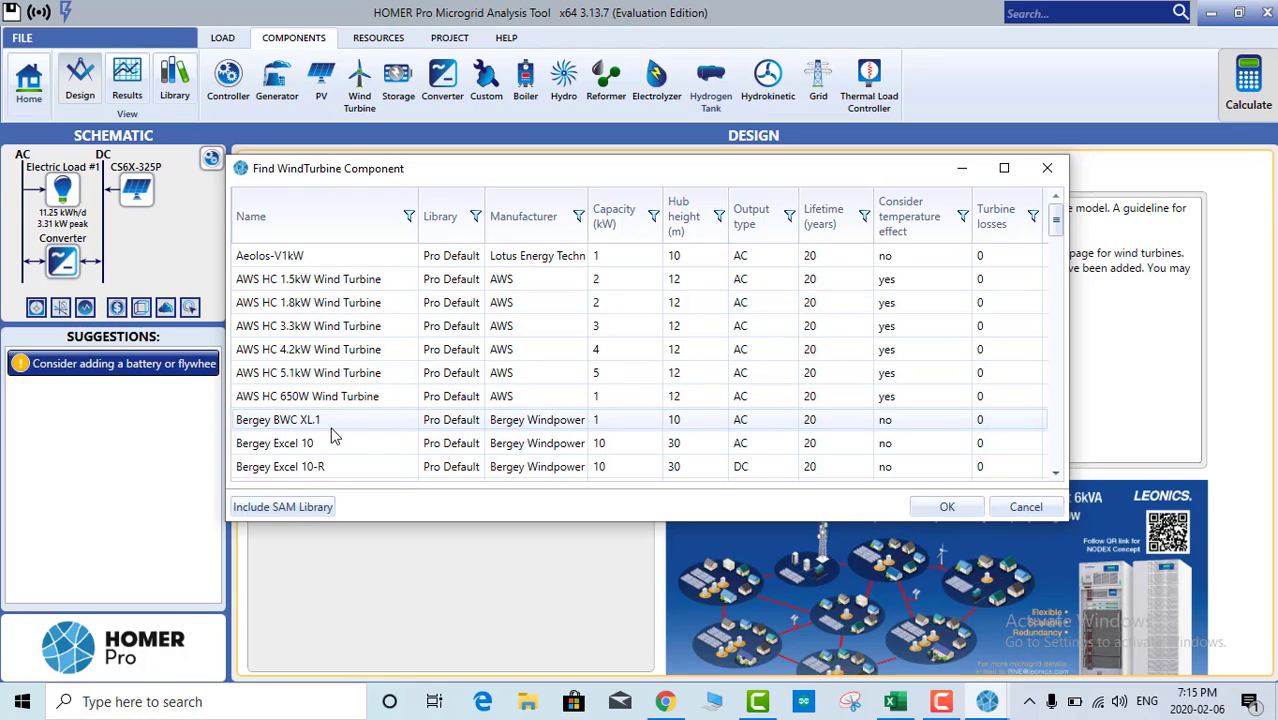
{"action": "scroll", "coordinate": [320, 415], "scroll_direction": "down", "scroll_amount": 1}
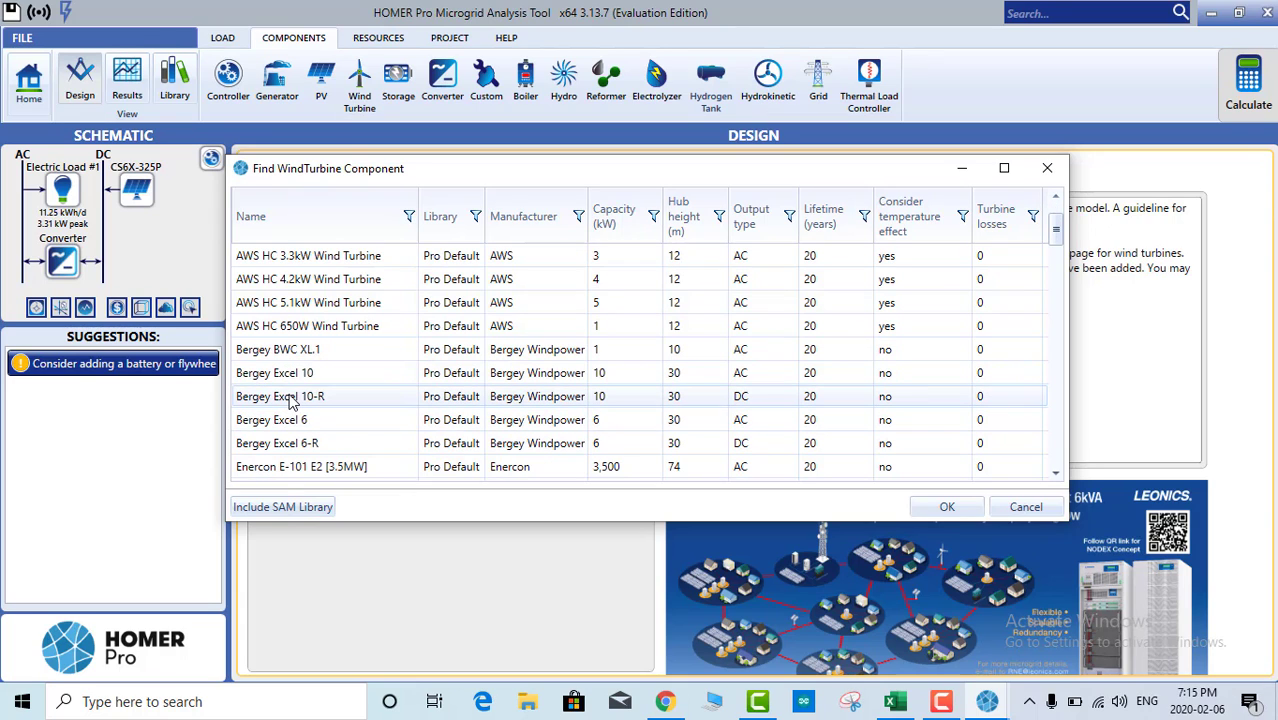
{"action": "scroll", "coordinate": [300, 398], "scroll_direction": "down", "scroll_amount": 2}
{"action": "scroll", "coordinate": [740, 371], "scroll_direction": "down", "scroll_amount": 4}
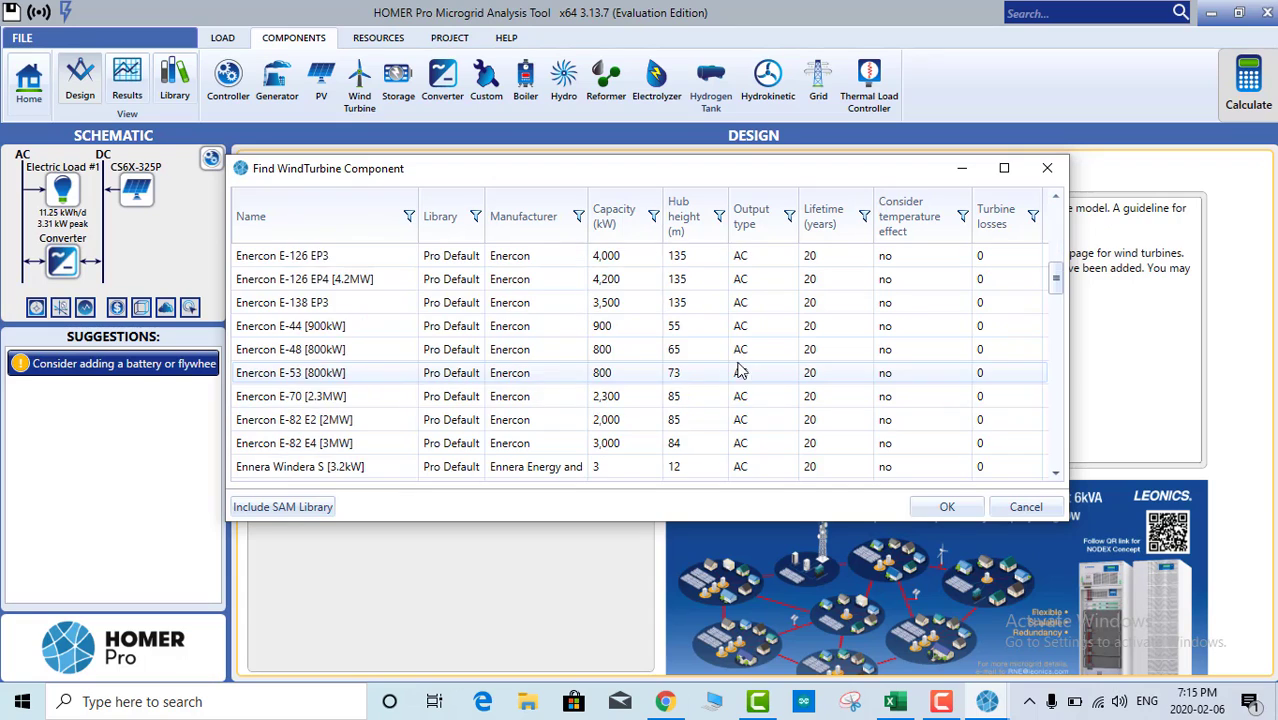
{"action": "scroll", "coordinate": [740, 371], "scroll_direction": "up", "scroll_amount": 8}
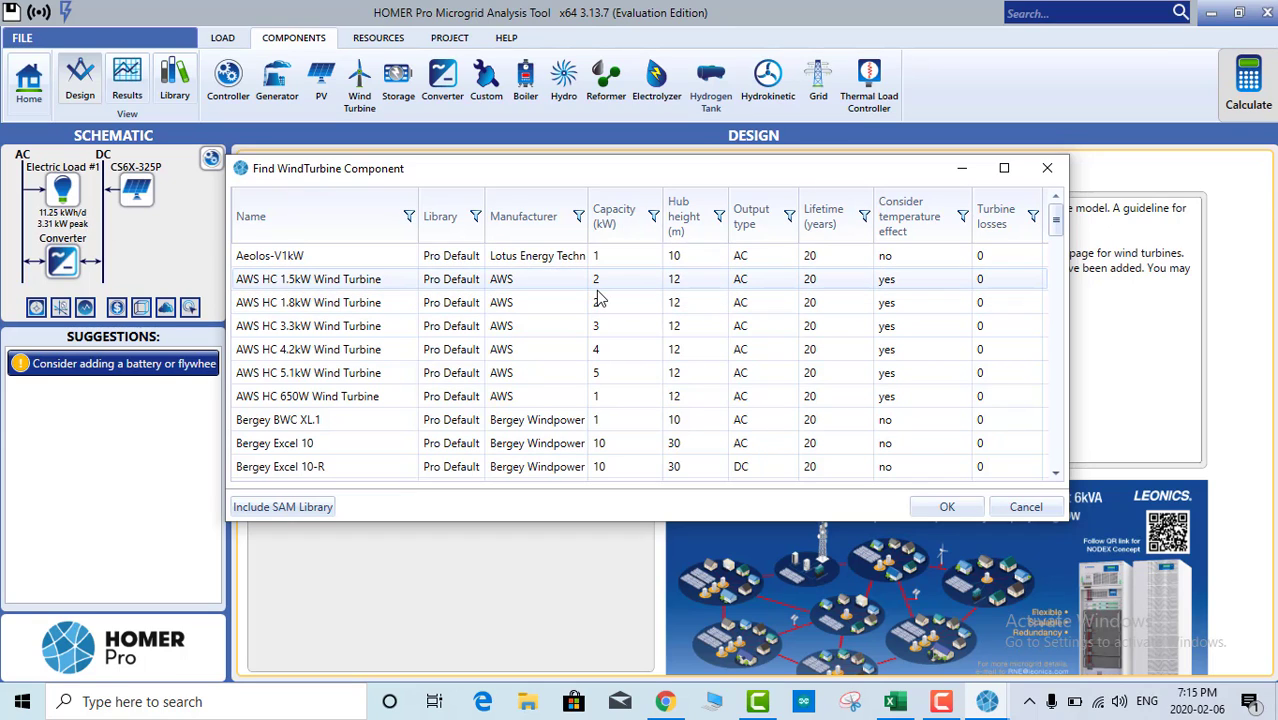
{"action": "left_click", "coordinate": [611, 428]}
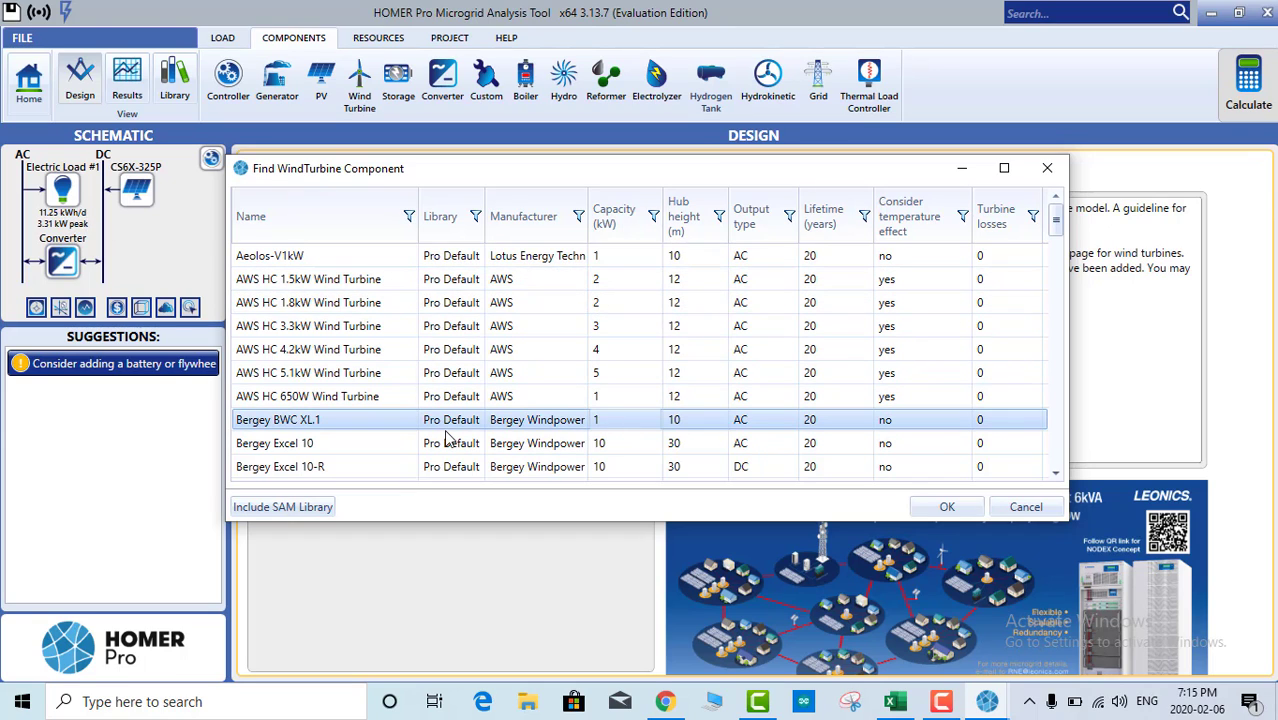
{"action": "scroll", "coordinate": [445, 441], "scroll_direction": "down", "scroll_amount": 1}
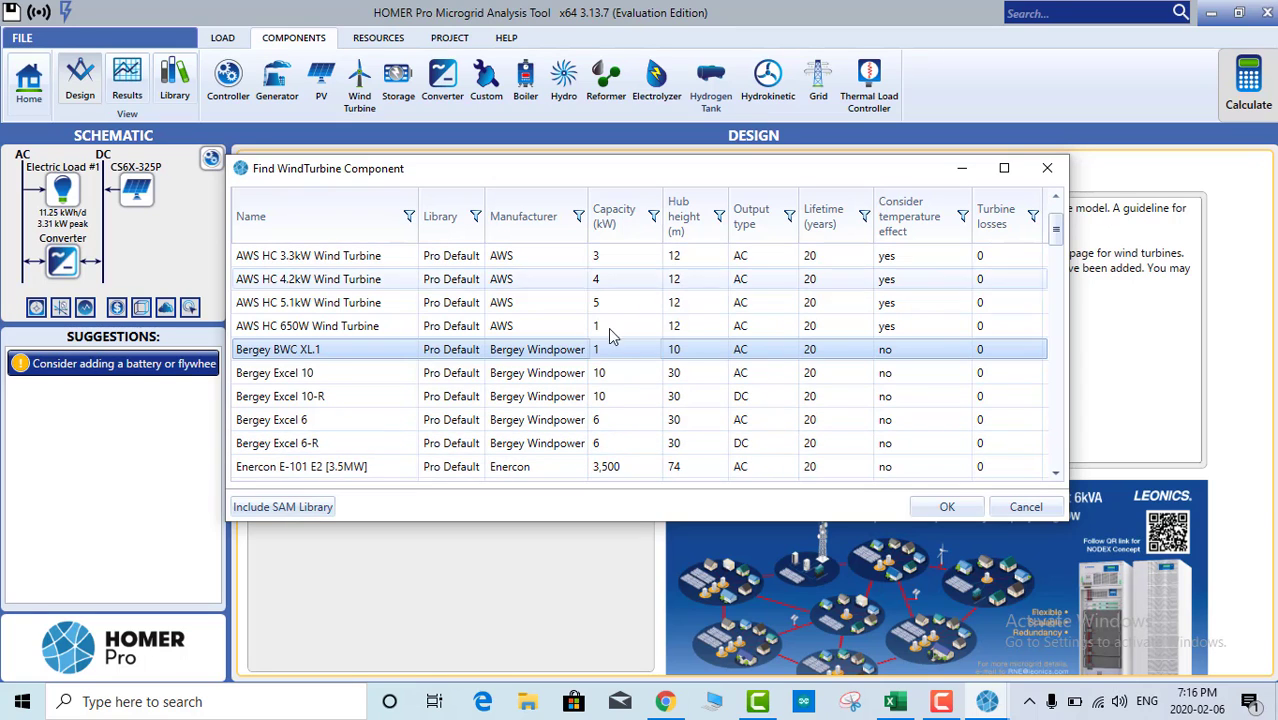
Step: Add the Bergey BWC XL.1 turbine, keeping its 20-year lifetime
{"action": "left_click", "coordinate": [946, 508]}
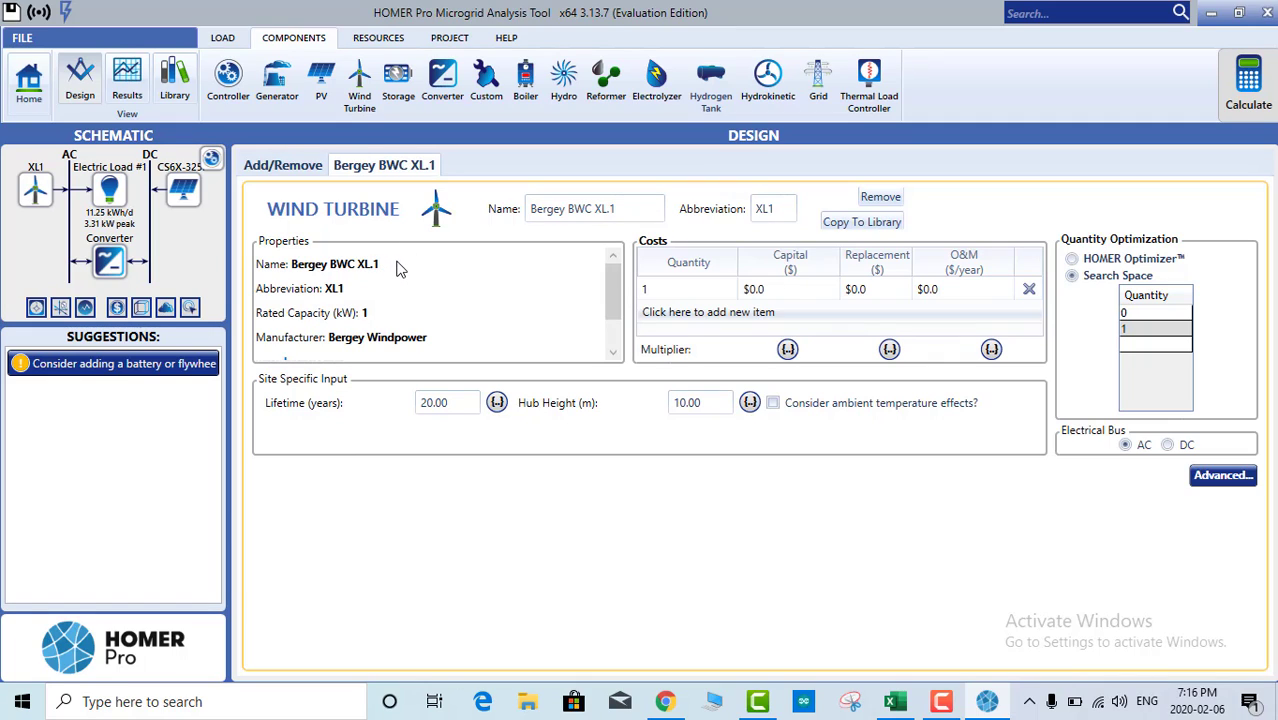
{"action": "left_click", "coordinate": [450, 403]}
{"action": "left_click_drag", "start_coordinate": [450, 403], "coordinate": [420, 417]}
{"action": "left_click", "coordinate": [438, 402]}
Step: Change the turbine hub height from 10 m to 15 m
{"action": "left_click", "coordinate": [716, 402]}
{"action": "left_click", "coordinate": [703, 402]}
{"action": "left_click_drag", "start_coordinate": [698, 402], "coordinate": [662, 410]}
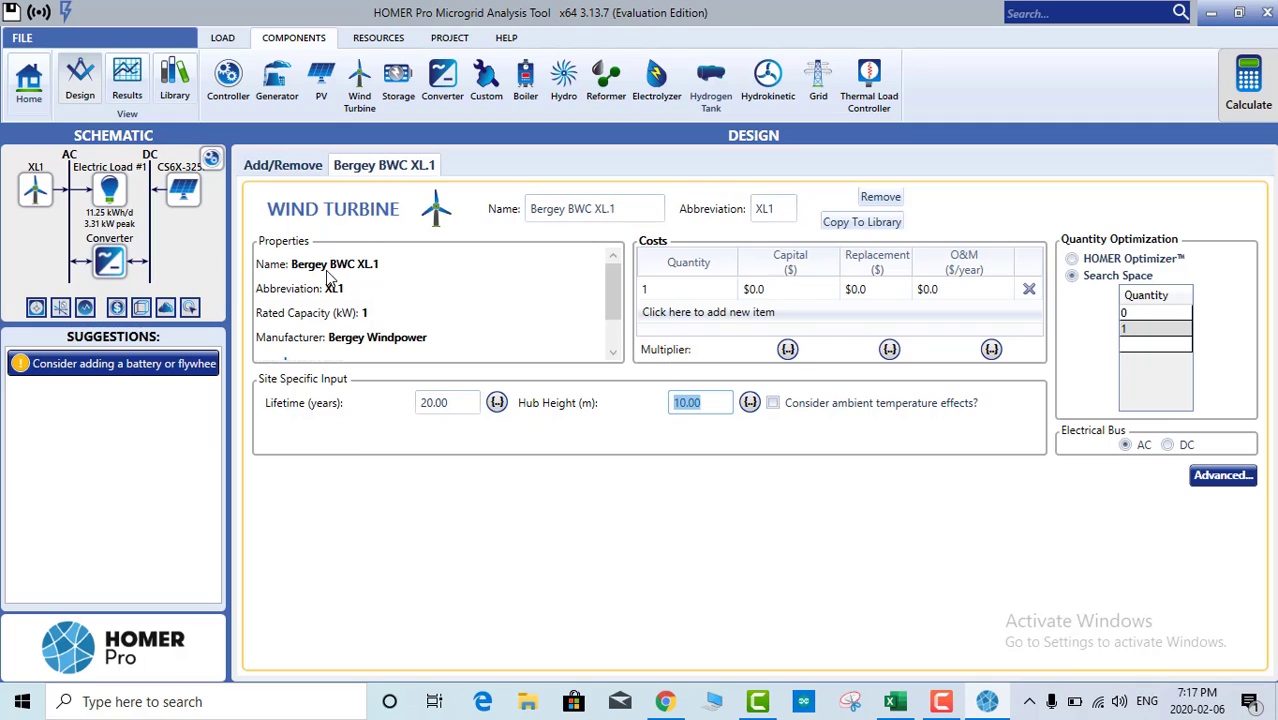
{"action": "left_click", "coordinate": [365, 262]}
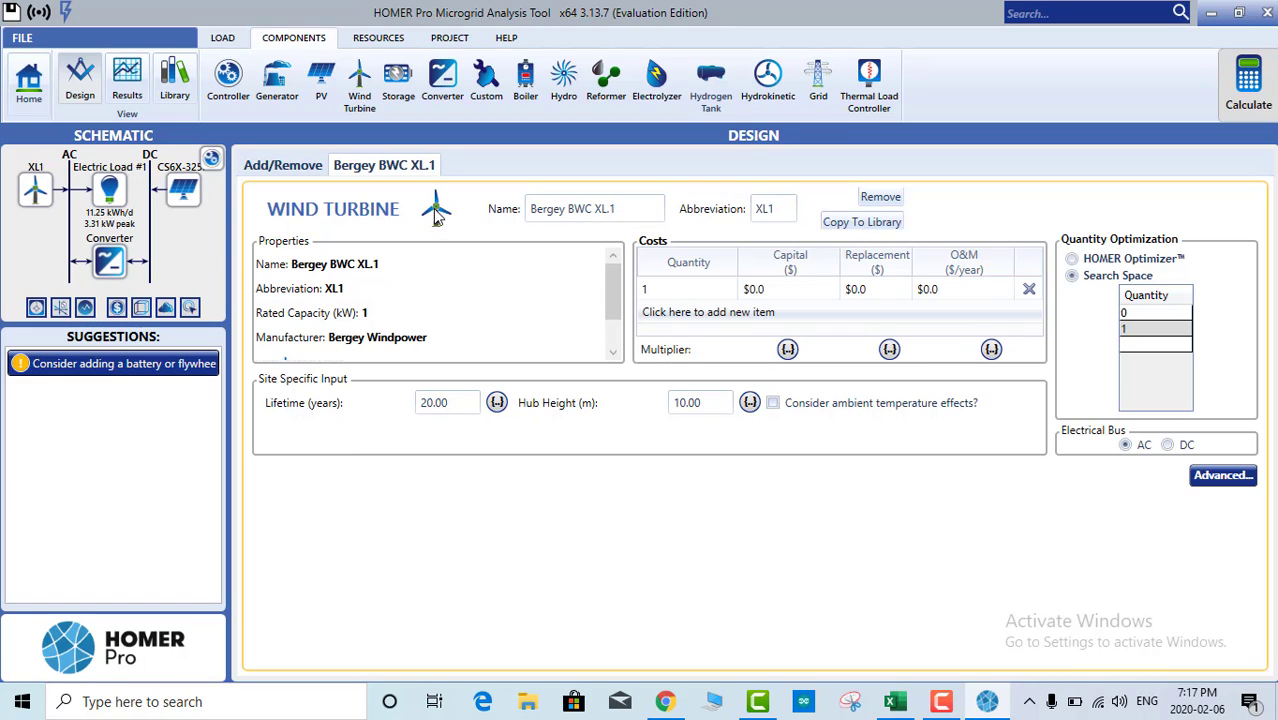
{"action": "left_click_drag", "start_coordinate": [712, 400], "coordinate": [665, 400]}
{"action": "type", "text": "15"}
{"action": "key", "text": "Tab"}
Step: Enter turbine costs of $6,000 capital, $4,000 replacement and $10/year O&M, with optimizer-chosen quantity
{"action": "left_click", "coordinate": [700, 405]}
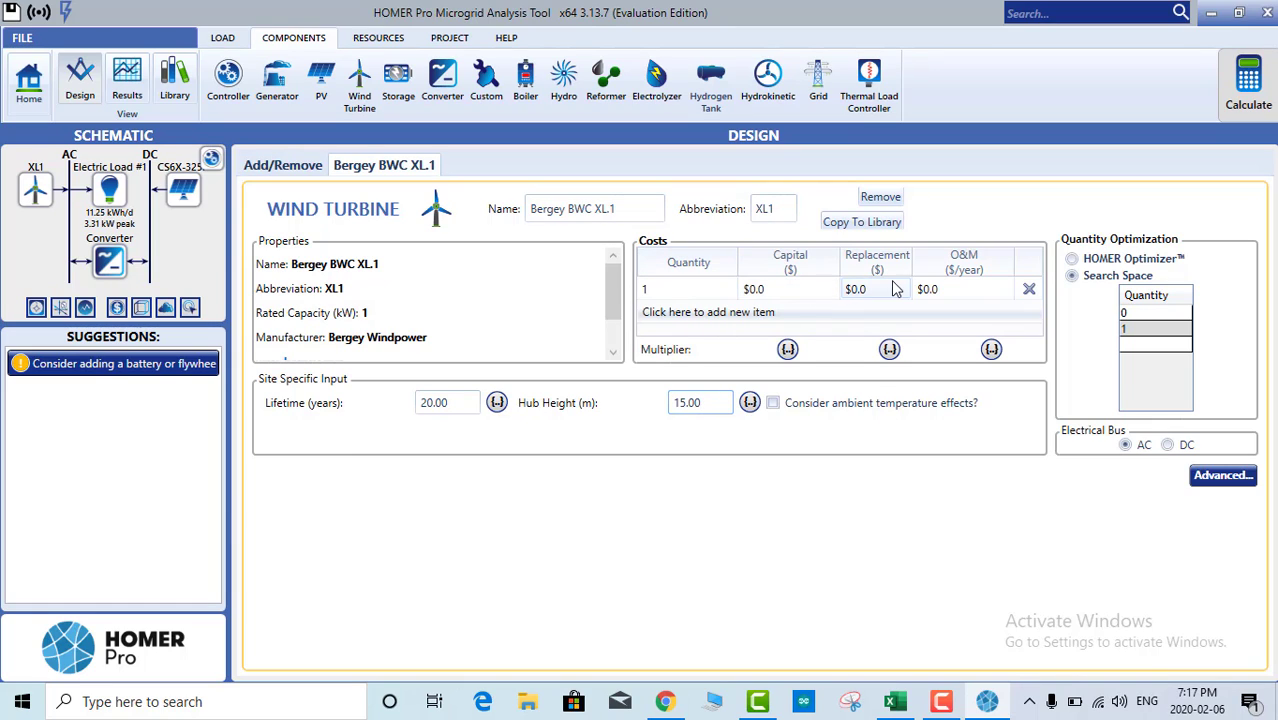
{"action": "left_click", "coordinate": [788, 293]}
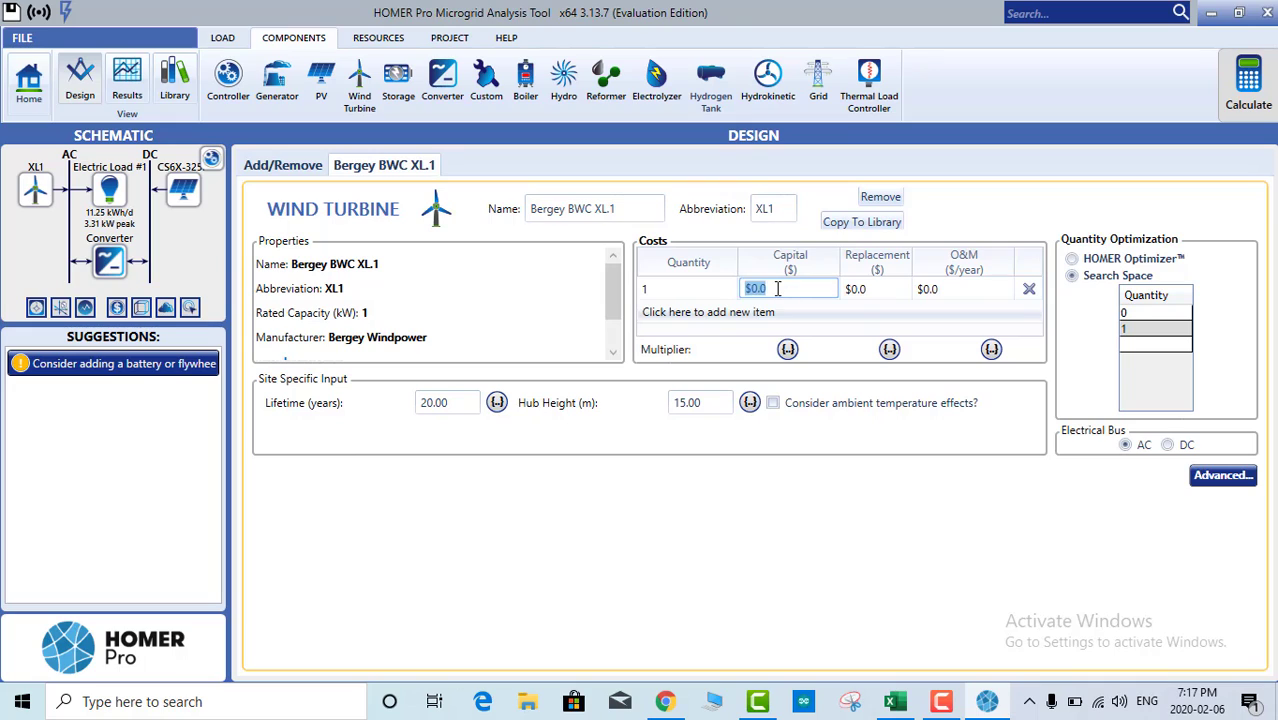
{"action": "left_click_drag", "start_coordinate": [778, 289], "coordinate": [740, 292]}
{"action": "type", "text": "6,00"}
{"action": "type", "text": "000"}
{"action": "left_click", "coordinate": [852, 289]}
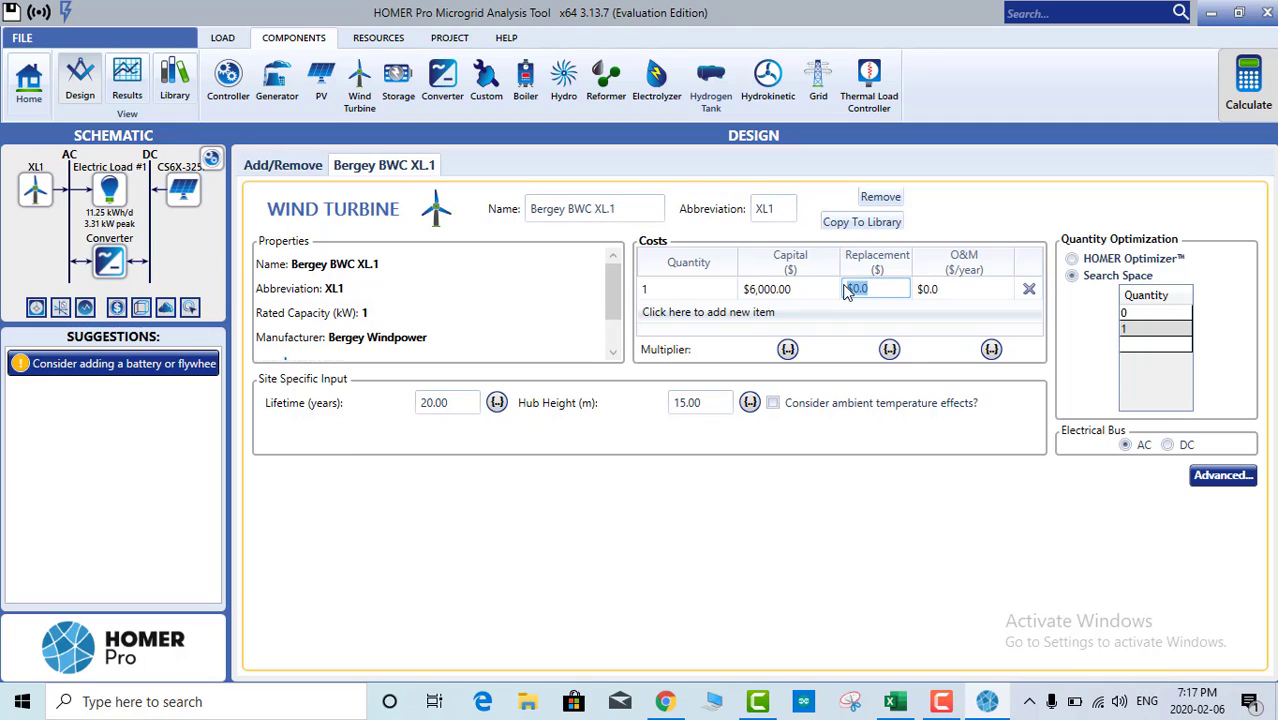
{"action": "type", "text": "4000"}
{"action": "left_click", "coordinate": [995, 292]}
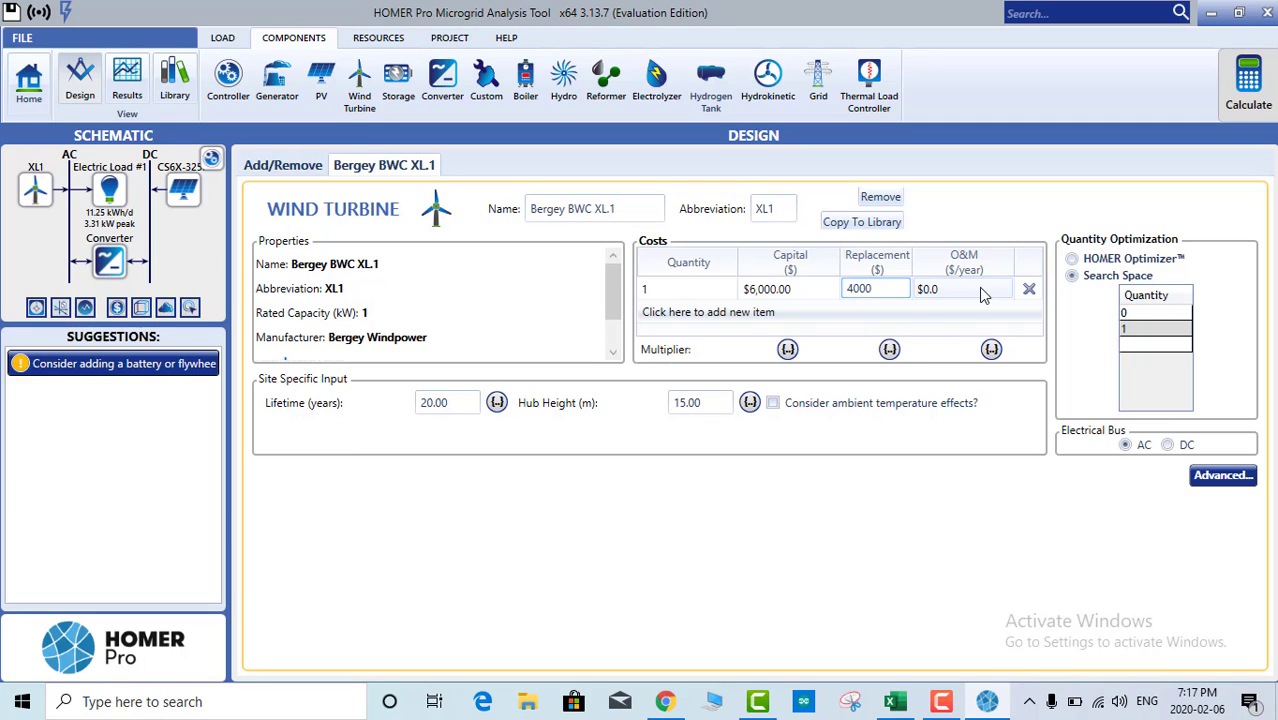
{"action": "type", "text": "10"}
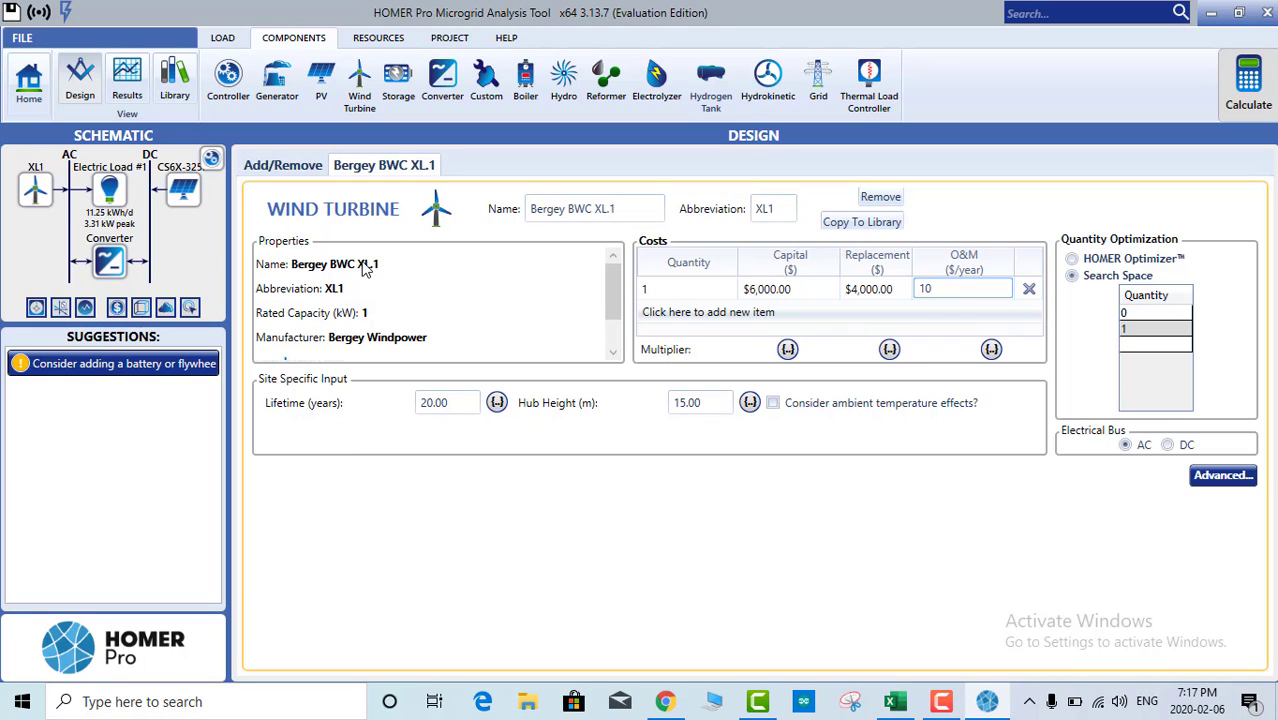
{"action": "left_click", "coordinate": [1074, 261]}
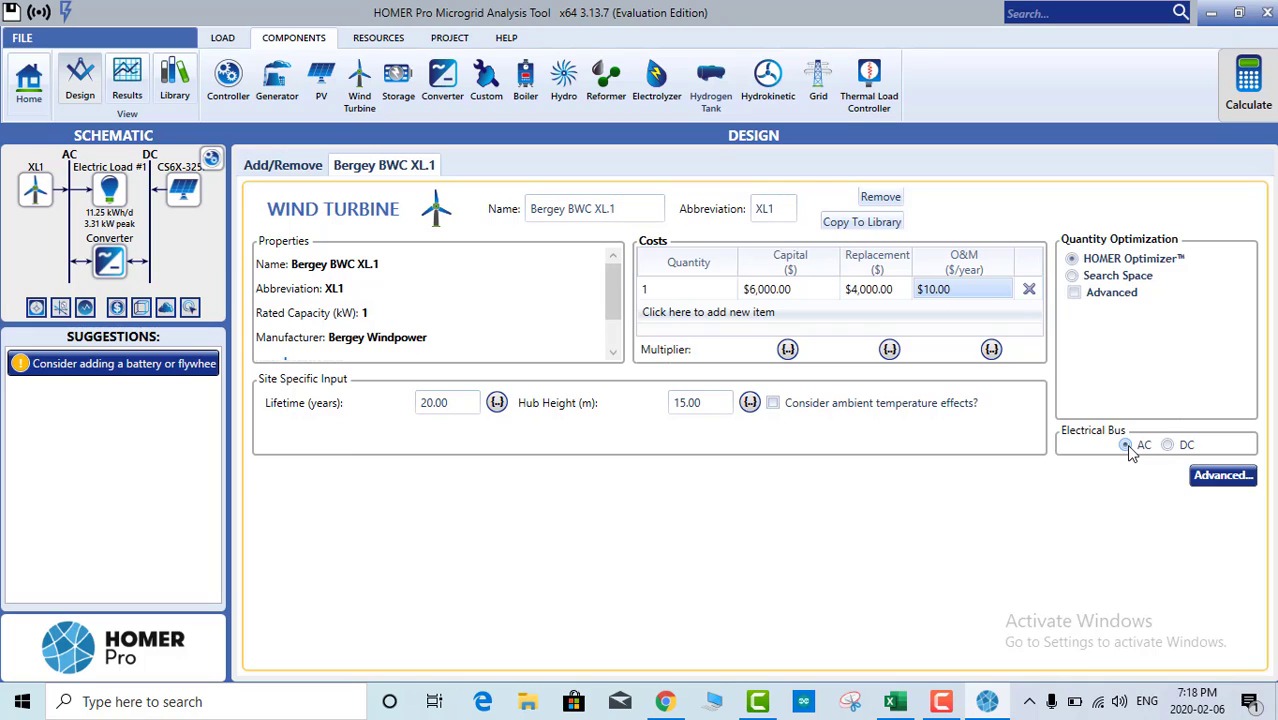
{"action": "left_click", "coordinate": [1168, 445]}
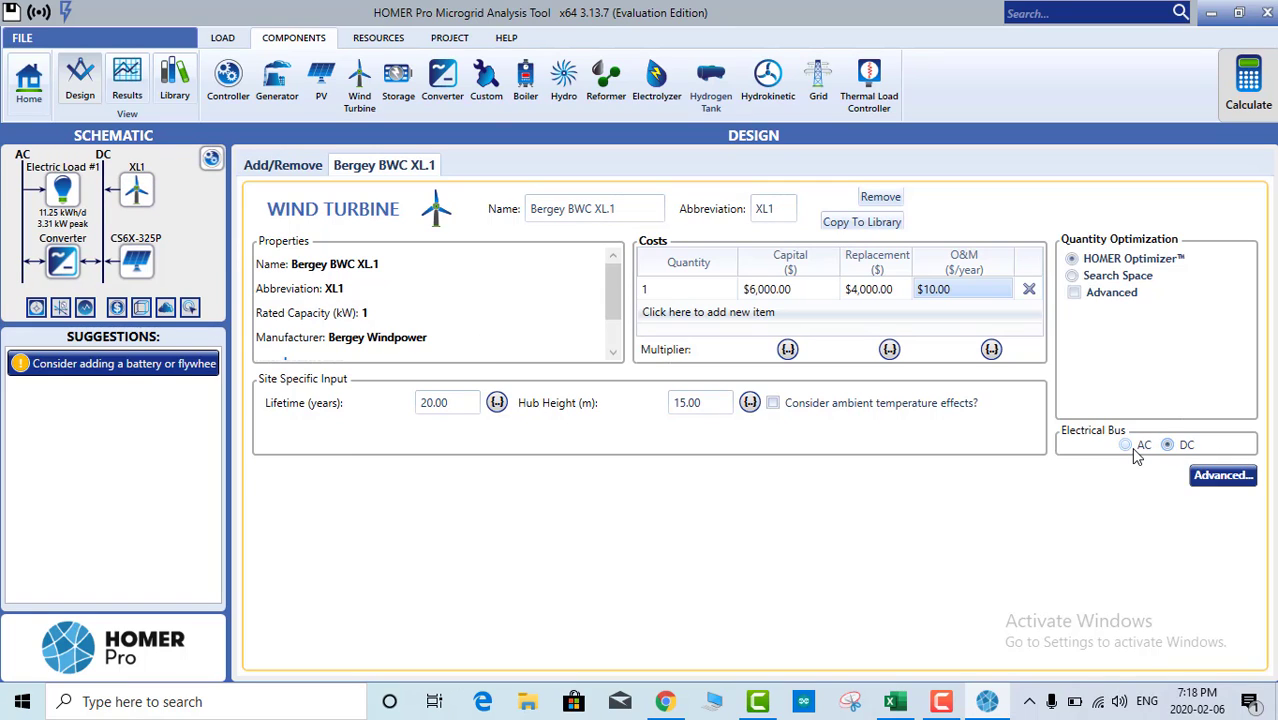
{"action": "left_click", "coordinate": [1131, 448]}
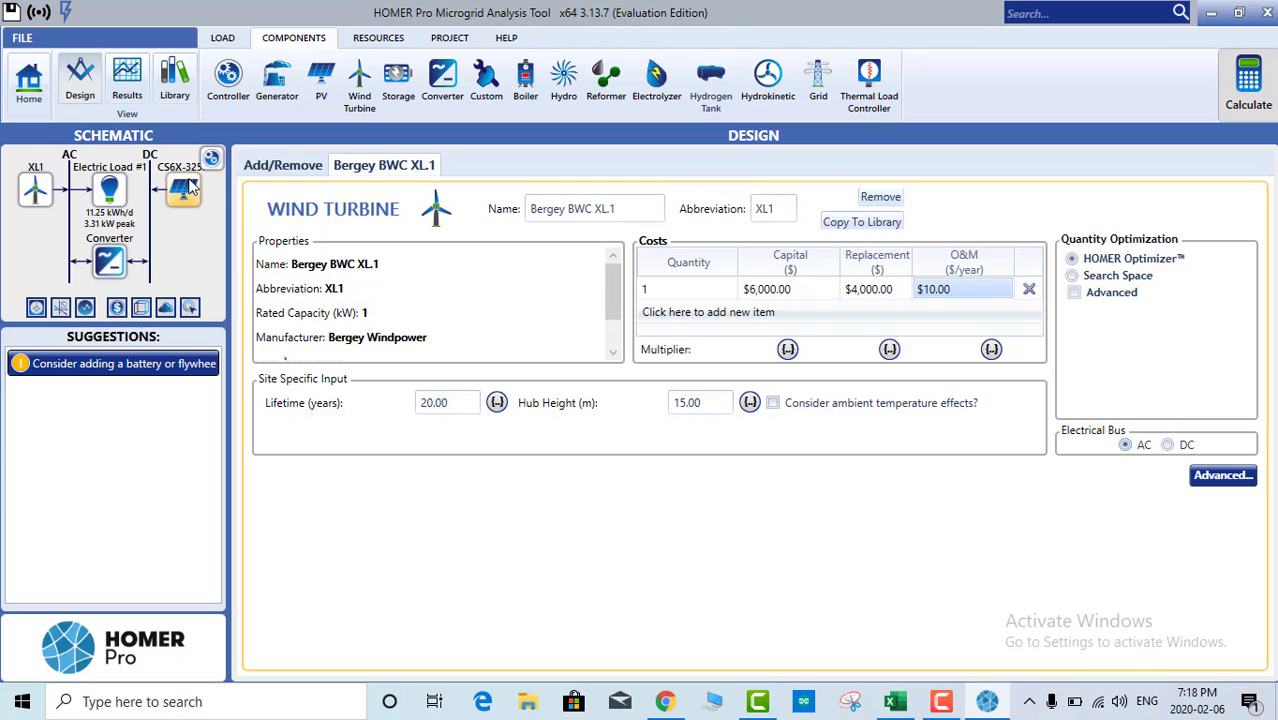
Step: Sort the complete storage catalog by voltage and select the Discover 12VRE-3000TF battery
{"action": "left_click", "coordinate": [398, 85]}
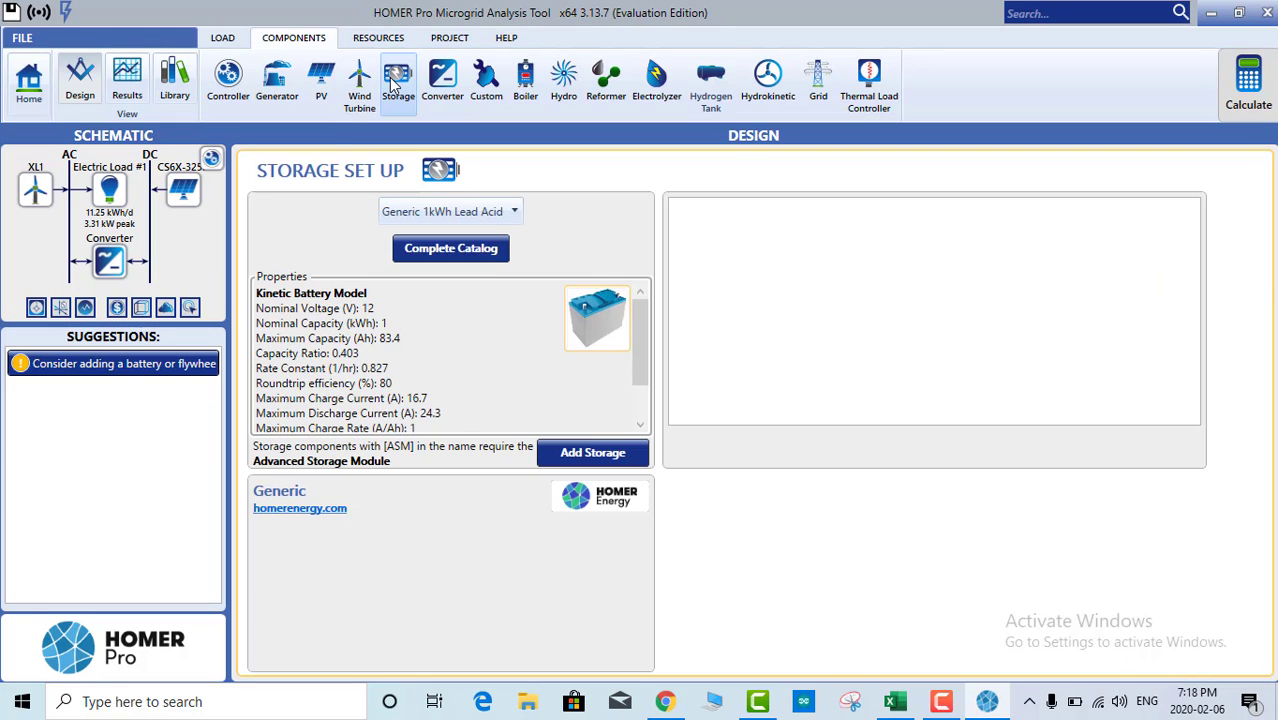
{"action": "left_click", "coordinate": [446, 252]}
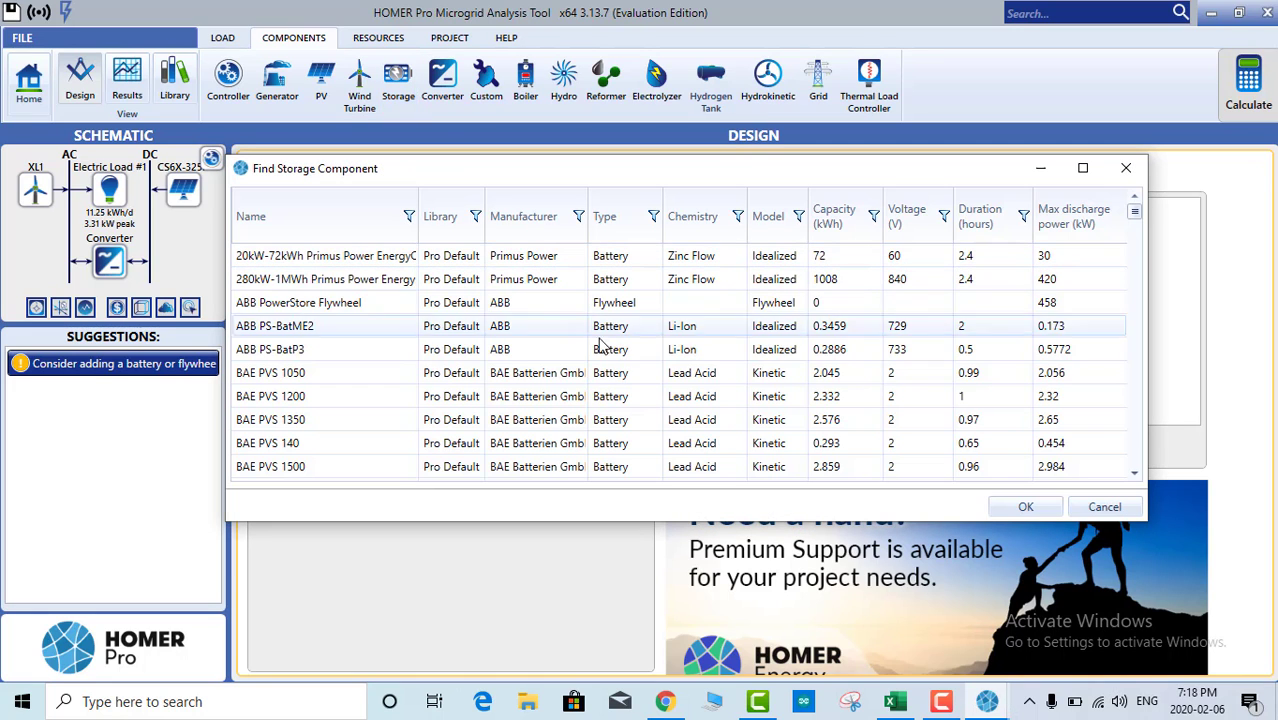
{"action": "scroll", "coordinate": [594, 343], "scroll_direction": "down", "scroll_amount": 3}
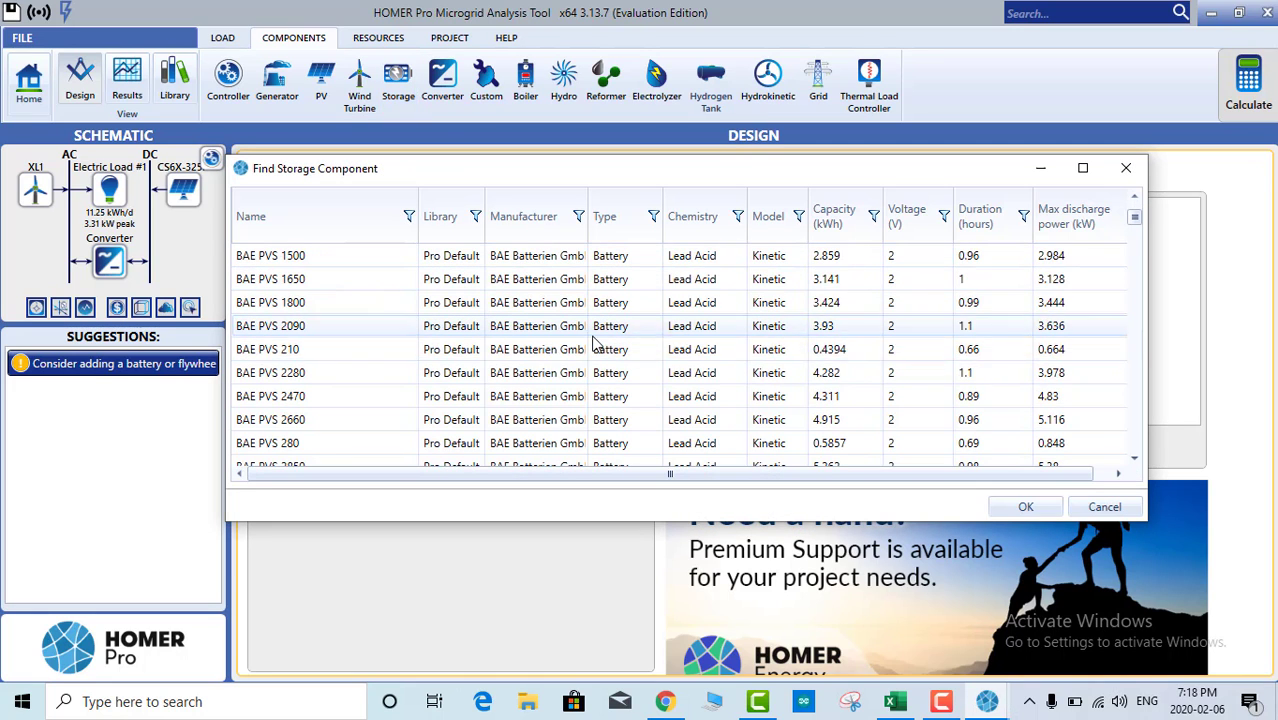
{"action": "scroll", "coordinate": [594, 343], "scroll_direction": "down", "scroll_amount": 4}
{"action": "scroll", "coordinate": [616, 330], "scroll_direction": "up", "scroll_amount": 4}
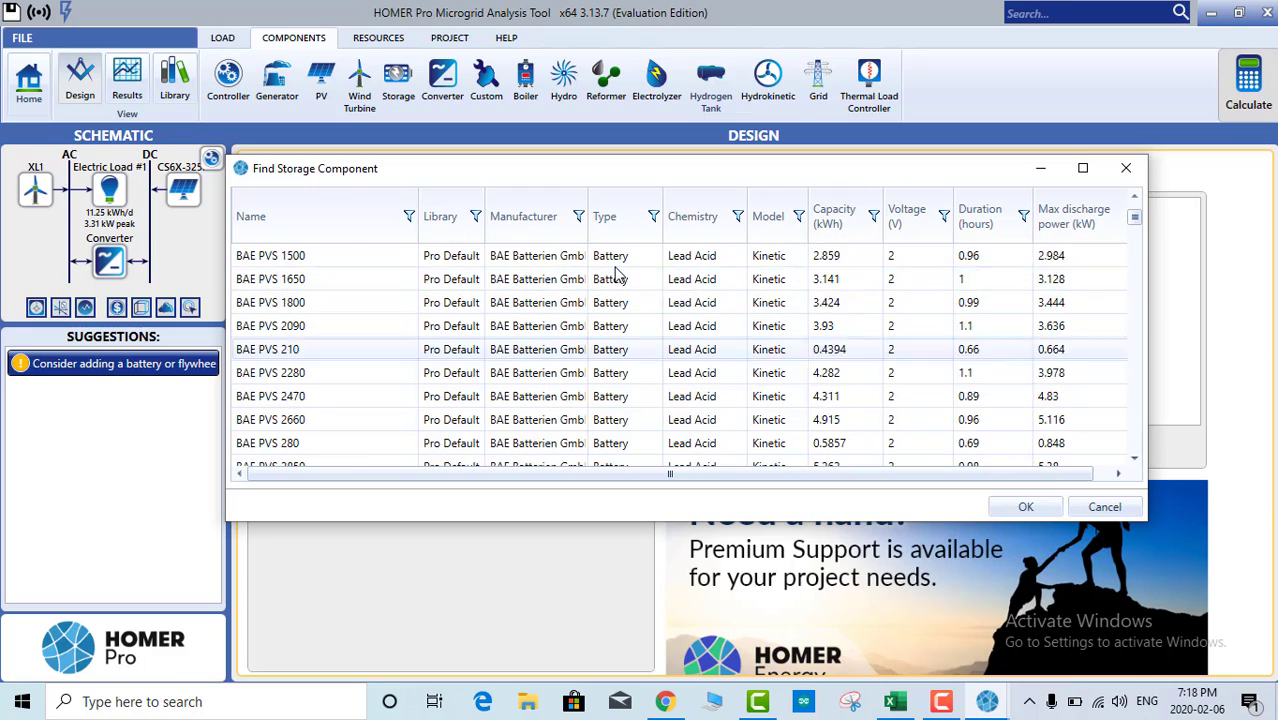
{"action": "scroll", "coordinate": [618, 330], "scroll_direction": "up", "scroll_amount": 1}
{"action": "scroll", "coordinate": [622, 372], "scroll_direction": "down", "scroll_amount": 3}
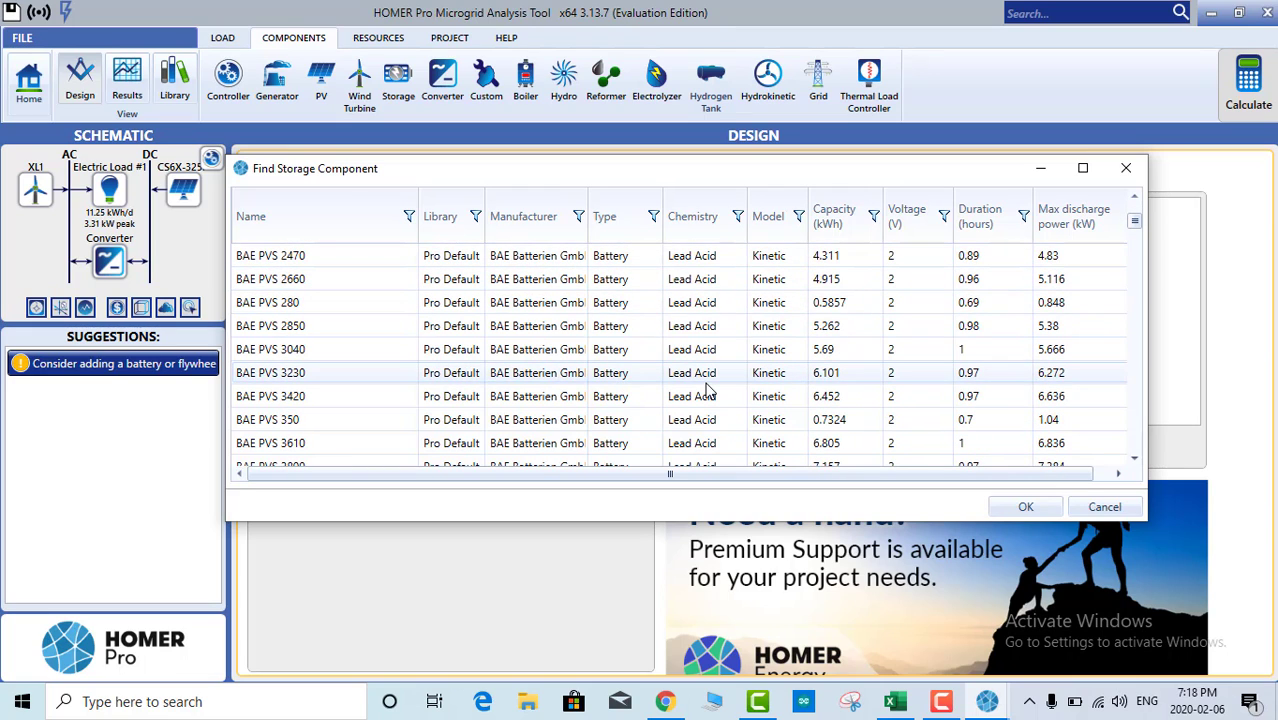
{"action": "left_click", "coordinate": [914, 218]}
{"action": "scroll", "coordinate": [903, 390], "scroll_direction": "down", "scroll_amount": 9}
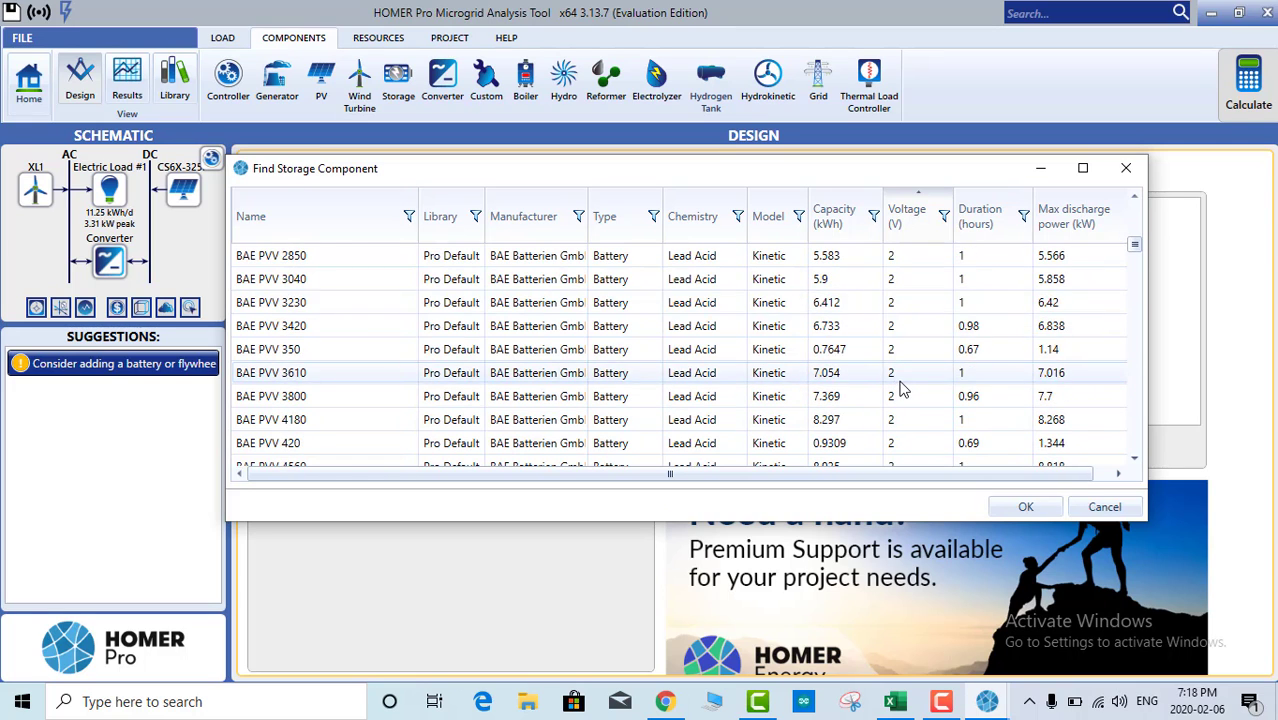
{"action": "scroll", "coordinate": [903, 395], "scroll_direction": "down", "scroll_amount": 12}
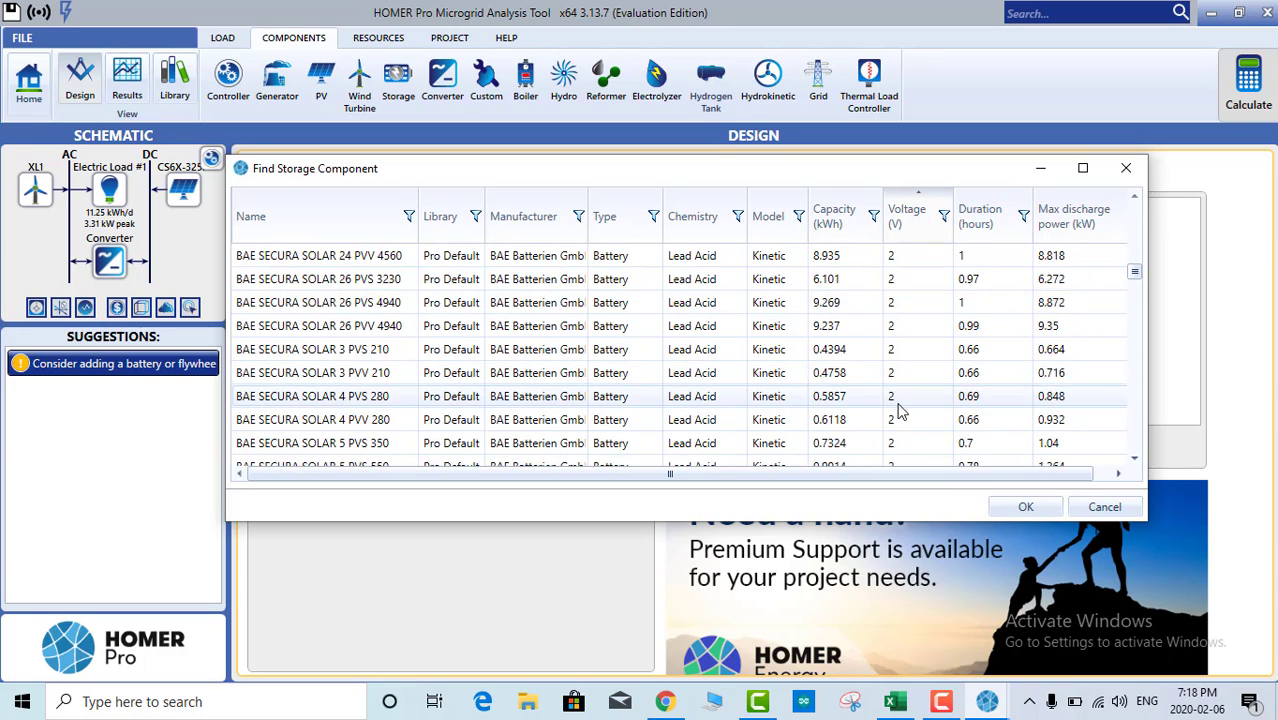
{"action": "scroll", "coordinate": [898, 410], "scroll_direction": "down", "scroll_amount": 6}
{"action": "left_click_drag", "start_coordinate": [1134, 290], "coordinate": [1136, 357]}
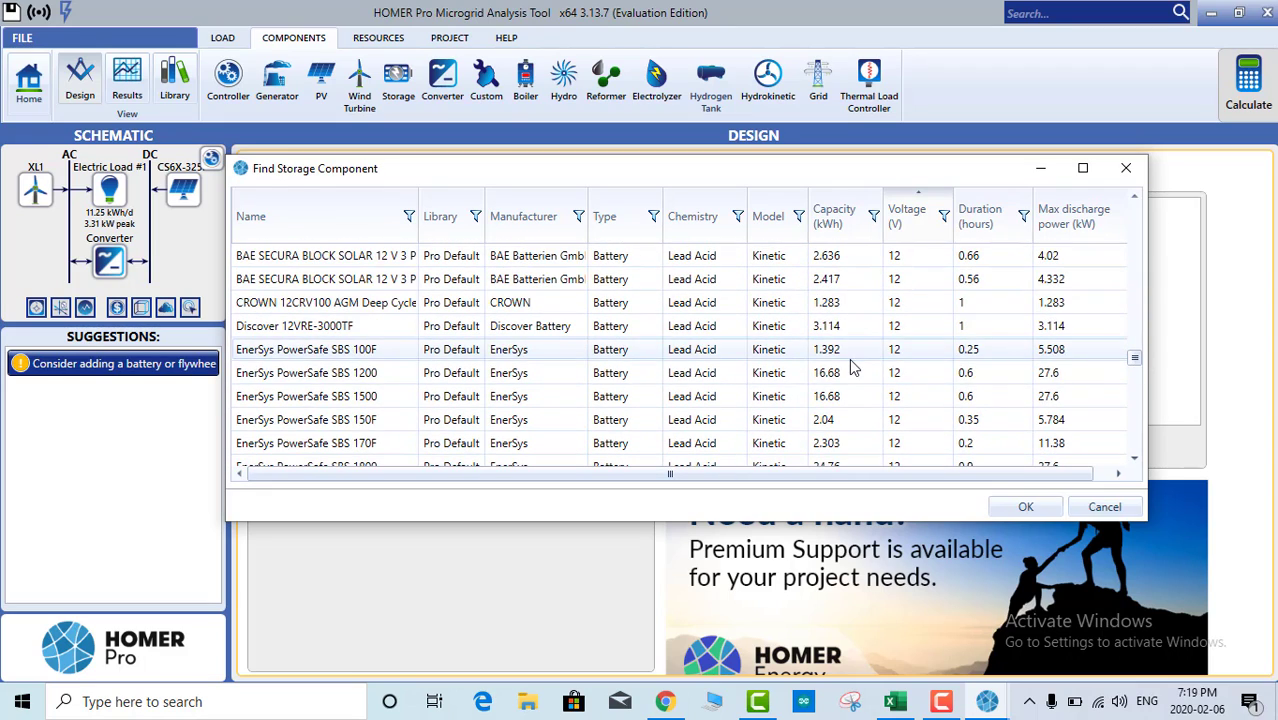
{"action": "left_click", "coordinate": [297, 327]}
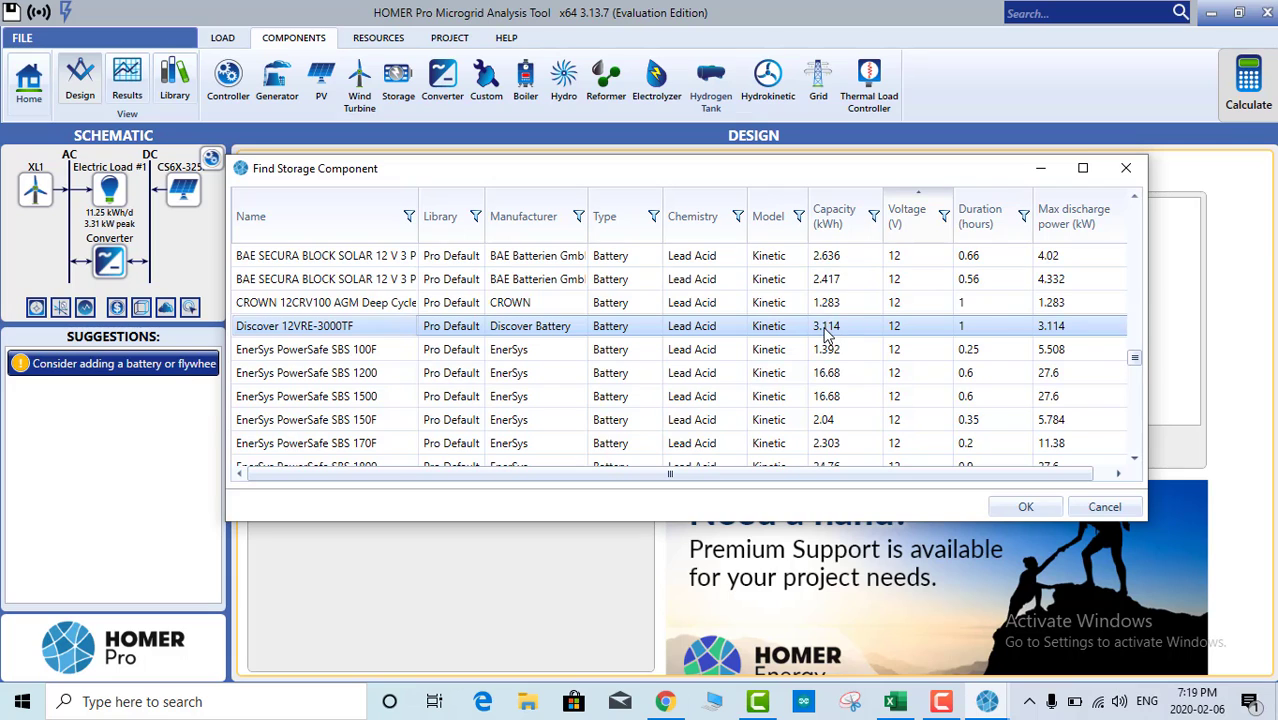
{"action": "left_click", "coordinate": [1021, 508]}
Step: Add the Discover battery as Dis12V, check its string size, then return to the CanadianSolar PV page
{"action": "left_click", "coordinate": [592, 452]}
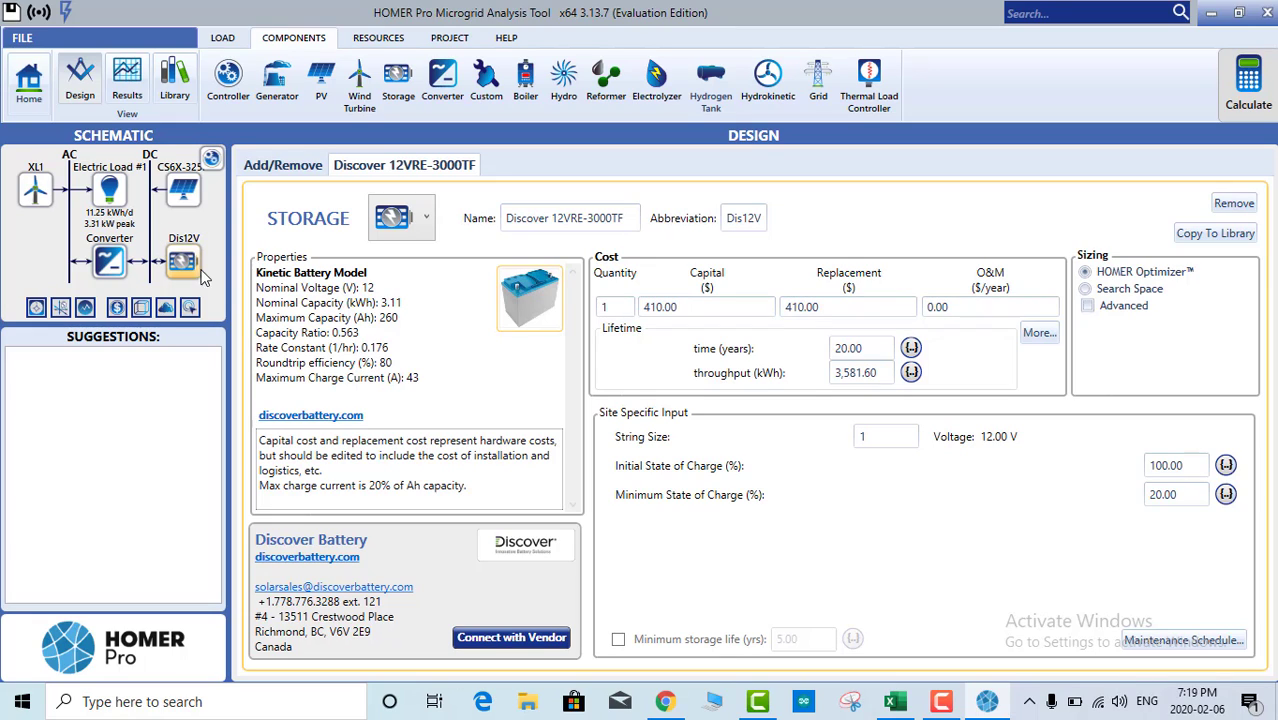
{"action": "left_click", "coordinate": [898, 437]}
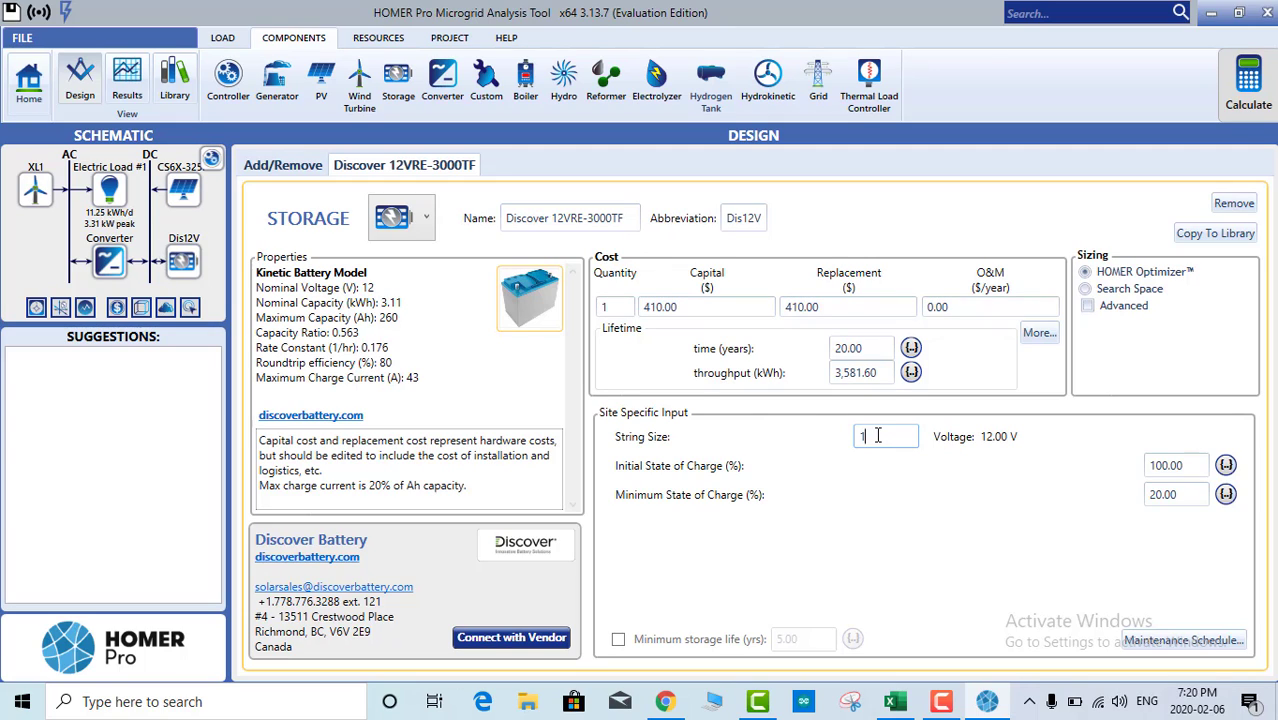
{"action": "left_click", "coordinate": [184, 196]}
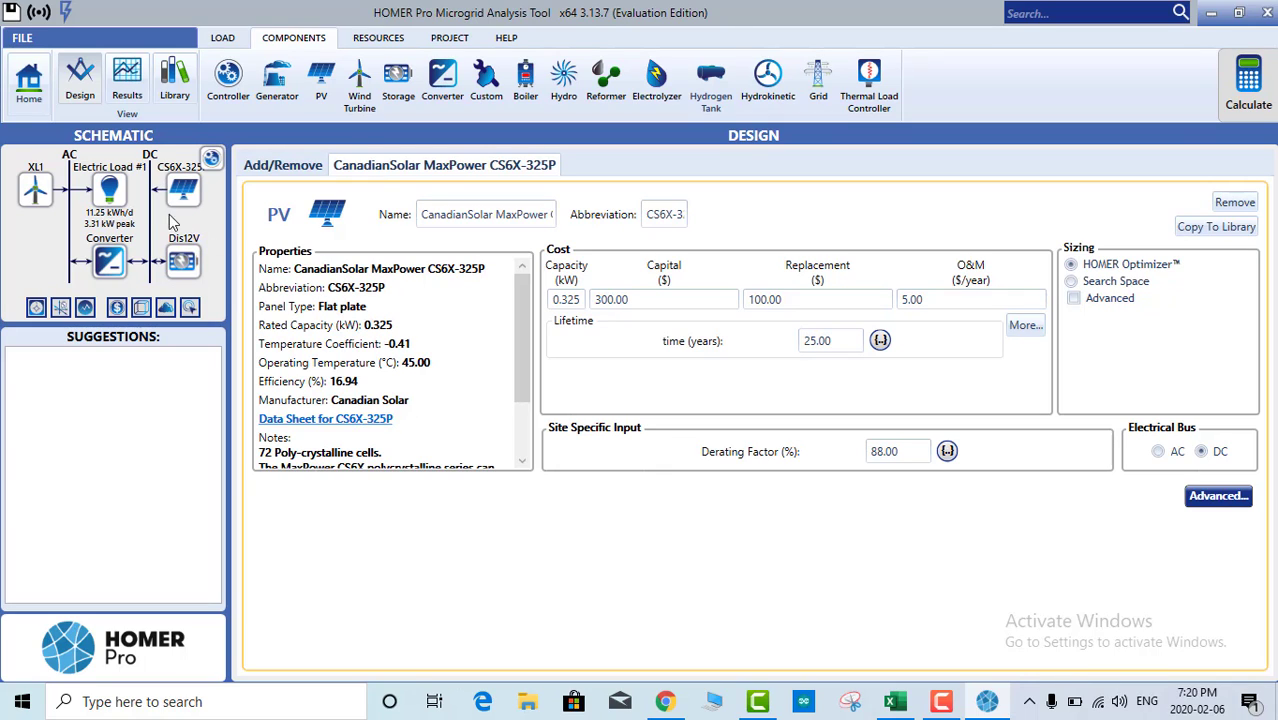
Step: Set the Discover 12VRE-3000TF battery's string size to 2 (24 V) and minimum state of charge to 30%
{"action": "left_click", "coordinate": [183, 263]}
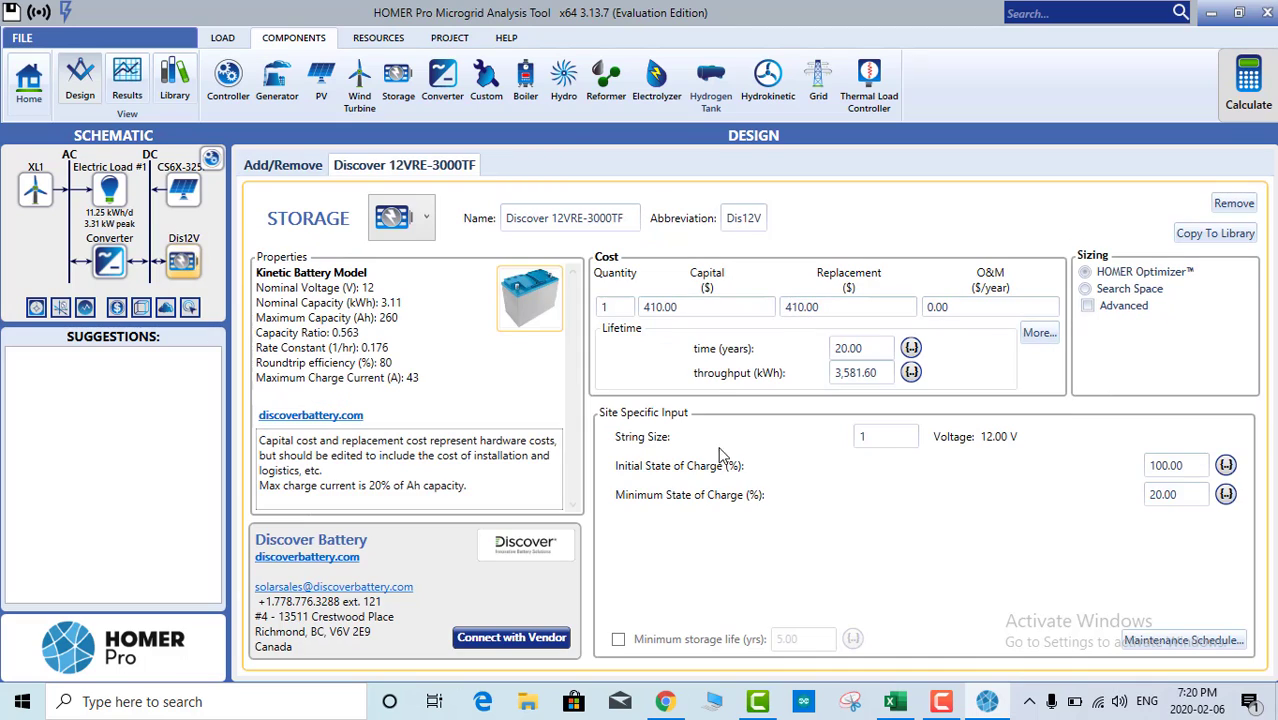
{"action": "double_click", "coordinate": [866, 436]}
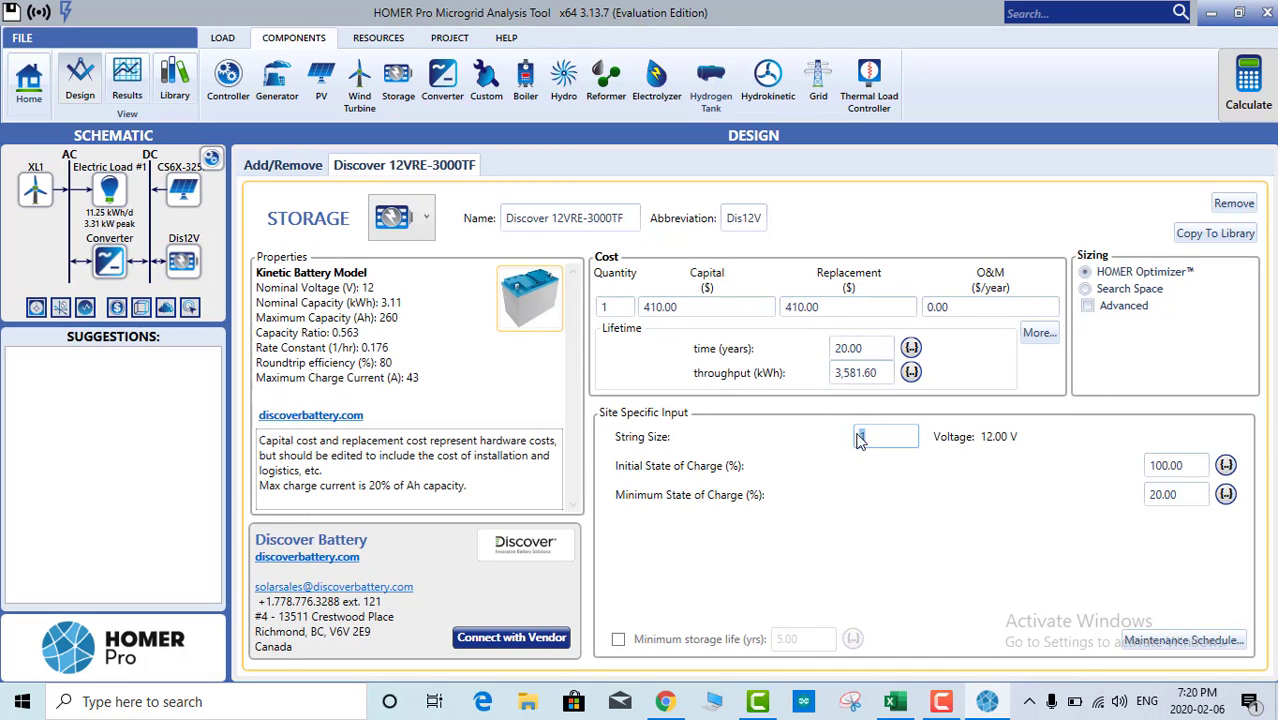
{"action": "key", "text": "Return"}
{"action": "left_click", "coordinate": [873, 438]}
{"action": "double_click", "coordinate": [865, 440]}
{"action": "left_click", "coordinate": [1003, 452]}
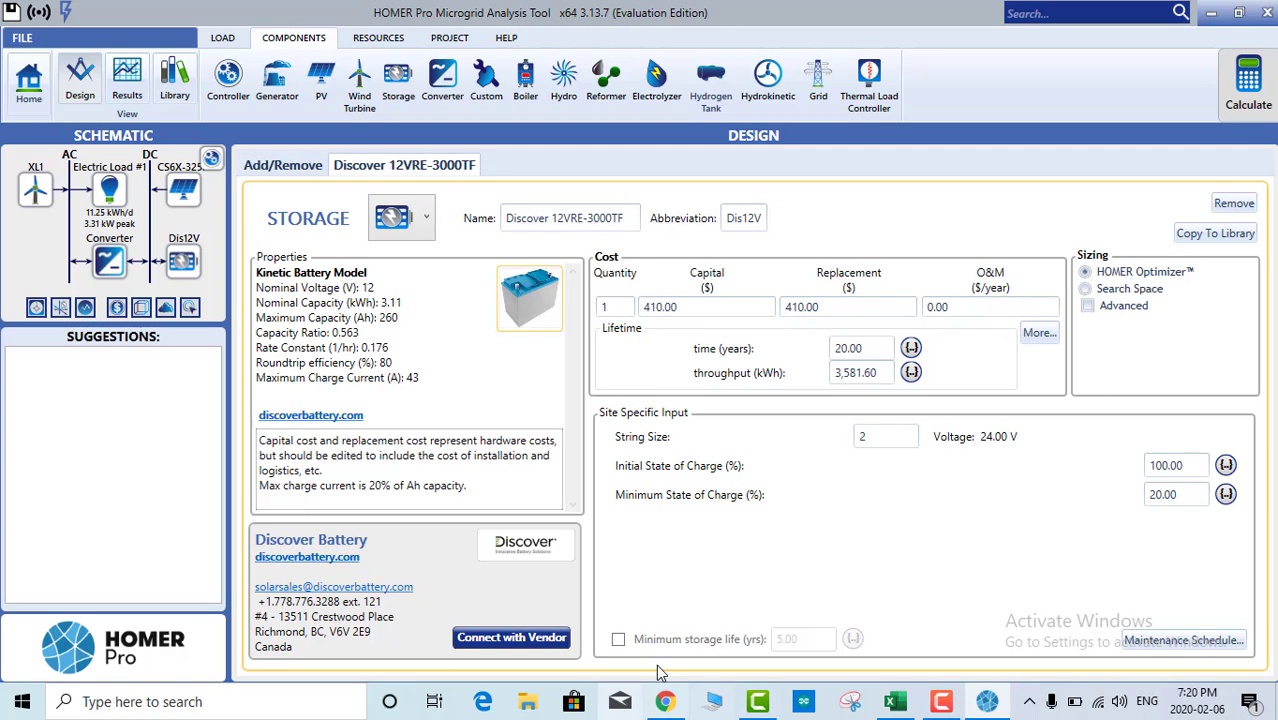
{"action": "left_click", "coordinate": [1178, 466]}
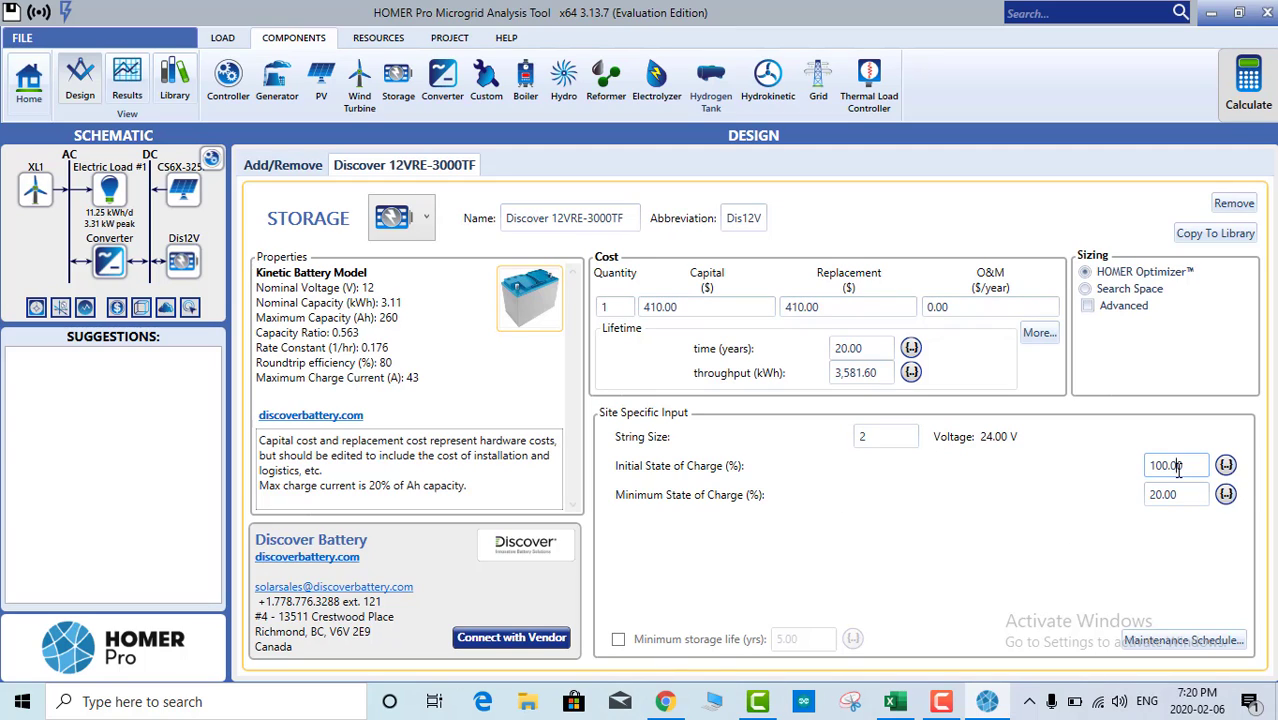
{"action": "left_click_drag", "start_coordinate": [1185, 470], "coordinate": [1146, 473]}
{"action": "left_click", "coordinate": [1163, 494]}
{"action": "left_click", "coordinate": [1160, 495]}
{"action": "key", "text": "BackSpace"}
{"action": "type", "text": "3"}
Step: Keep the battery capital cost at 410.00, enter a $10 yearly O&M, and add a Generic Hydro 100kW turbine
{"action": "left_click", "coordinate": [617, 307]}
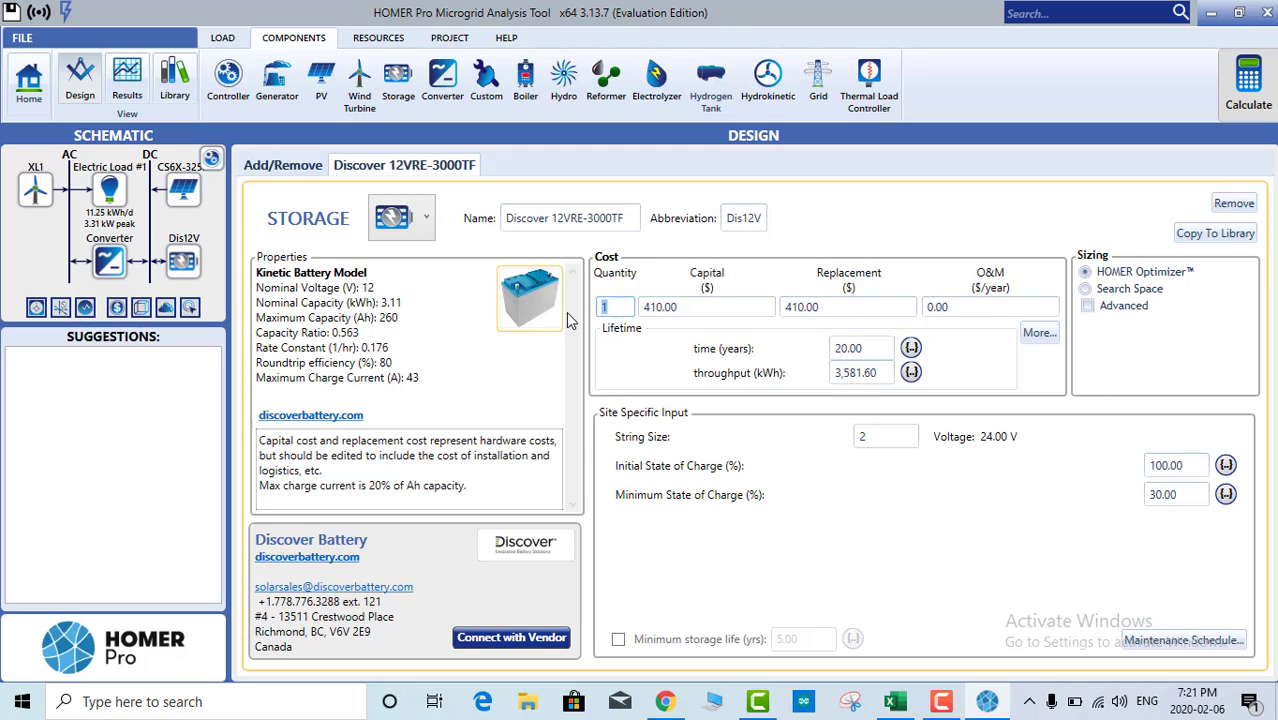
{"action": "left_click", "coordinate": [670, 308]}
{"action": "left_click_drag", "start_coordinate": [707, 307], "coordinate": [617, 314]}
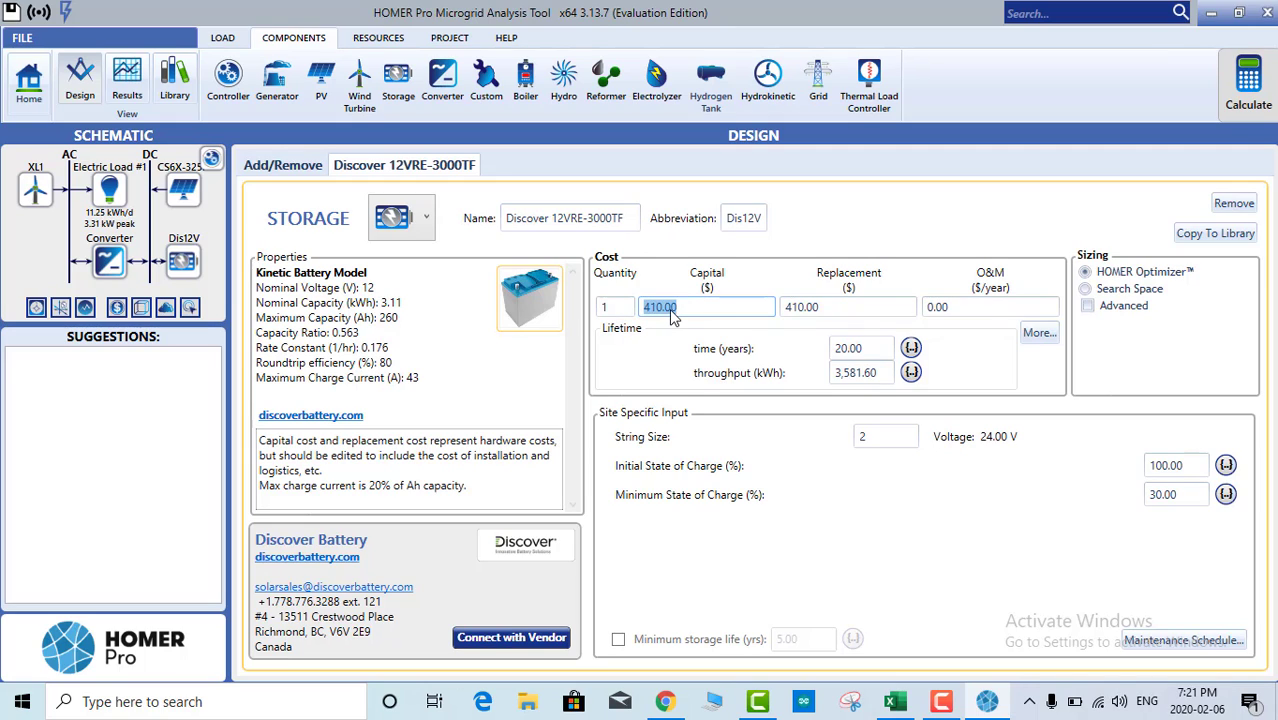
{"action": "left_click", "coordinate": [673, 315]}
{"action": "left_click", "coordinate": [829, 307]}
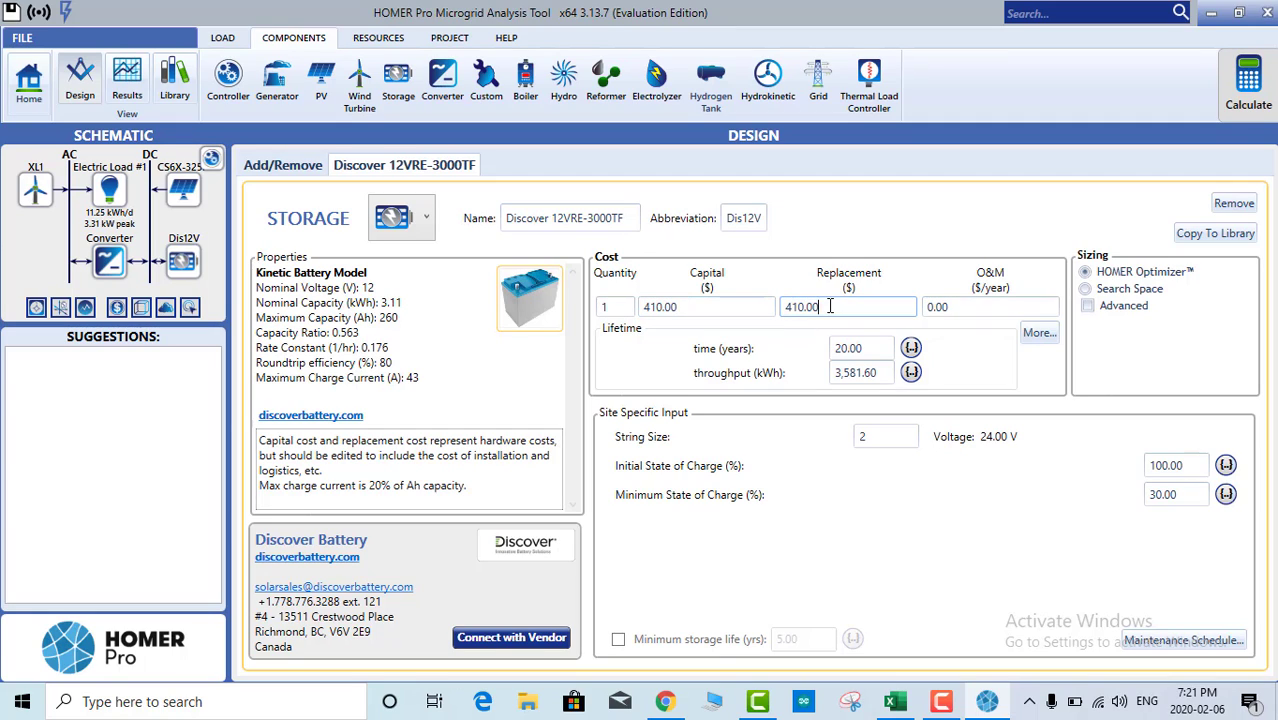
{"action": "left_click", "coordinate": [978, 307]}
{"action": "double_click", "coordinate": [963, 307]}
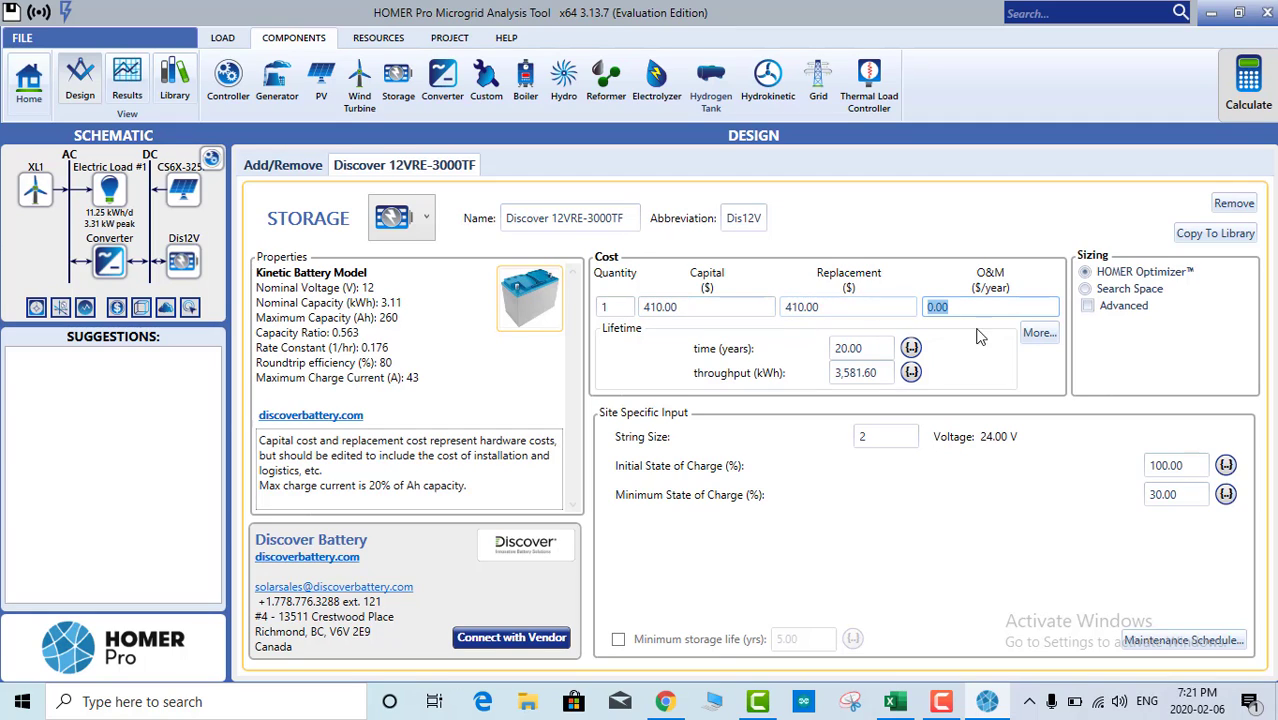
{"action": "type", "text": "10"}
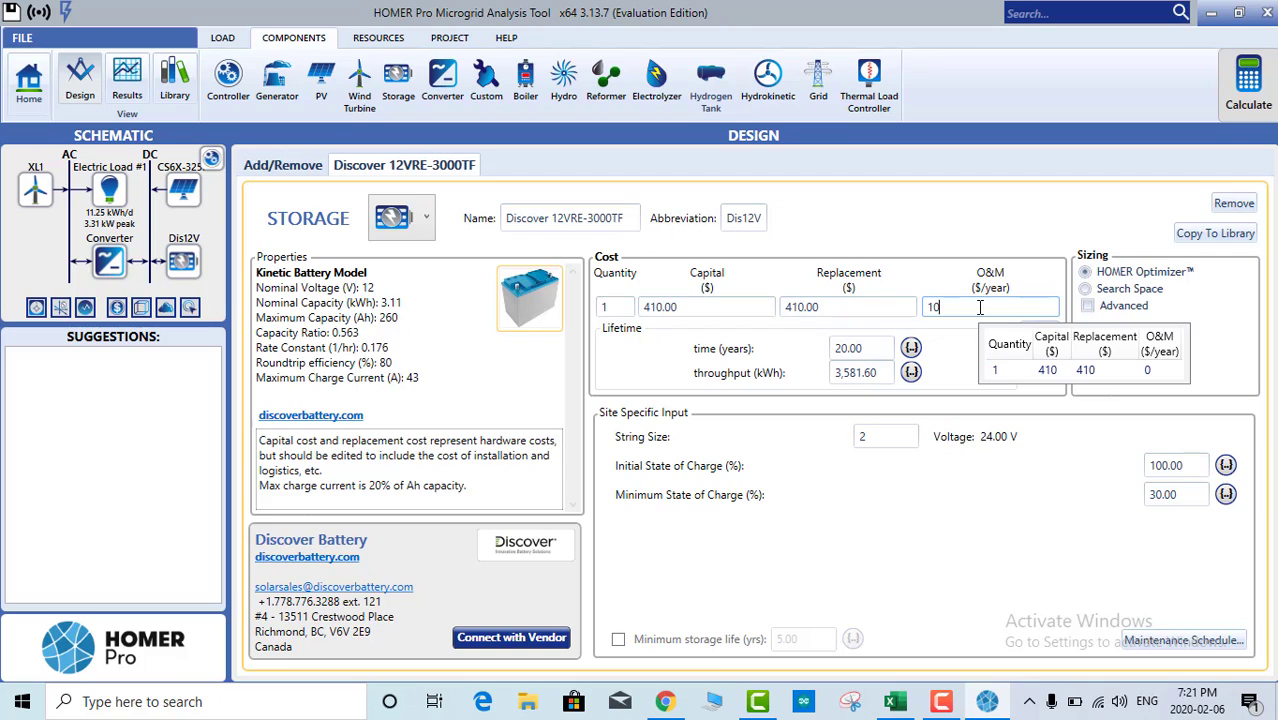
{"action": "left_click", "coordinate": [617, 309]}
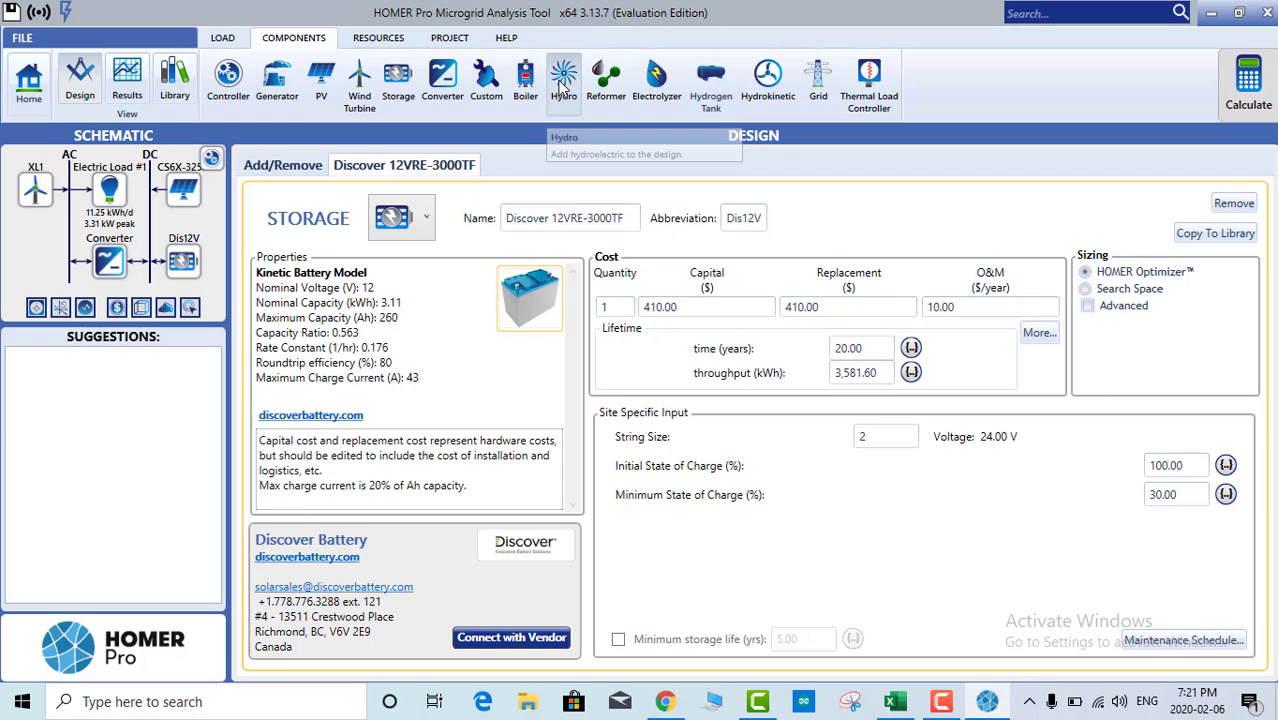
{"action": "left_click", "coordinate": [563, 89]}
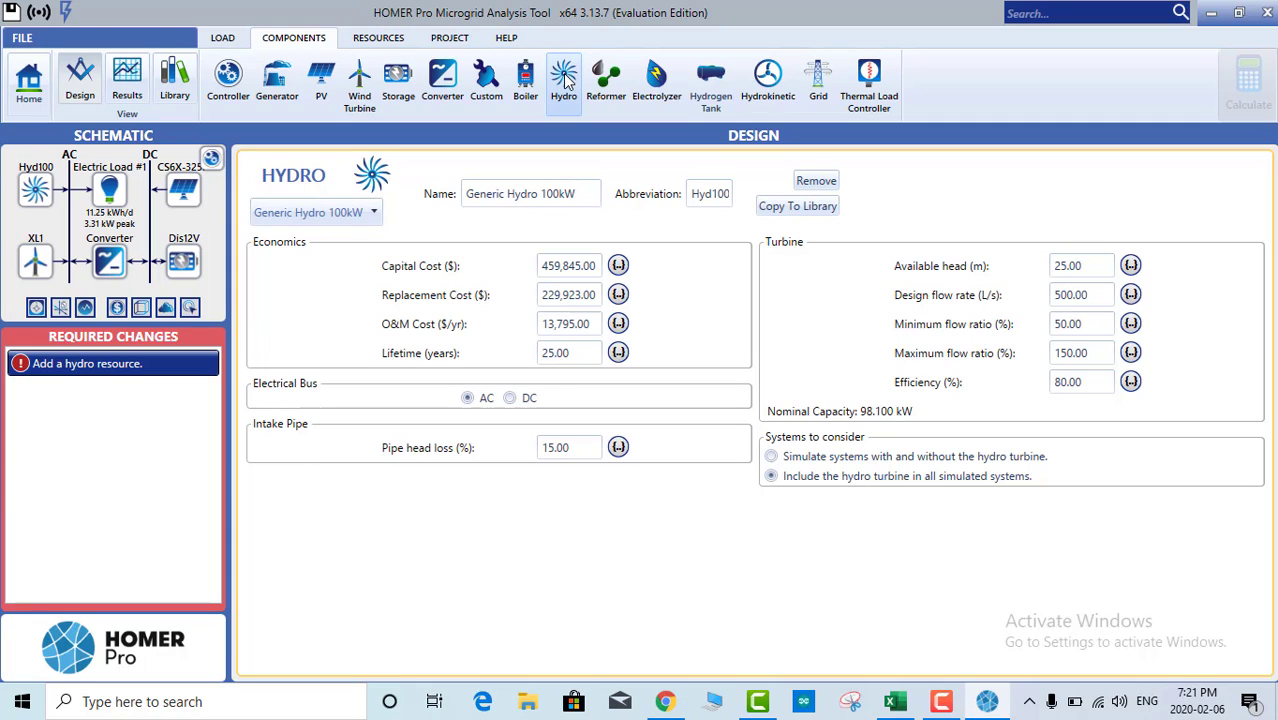
Step: Bring up the hydro resource's stream flow data page
{"action": "mouse_move", "coordinate": [58, 371]}
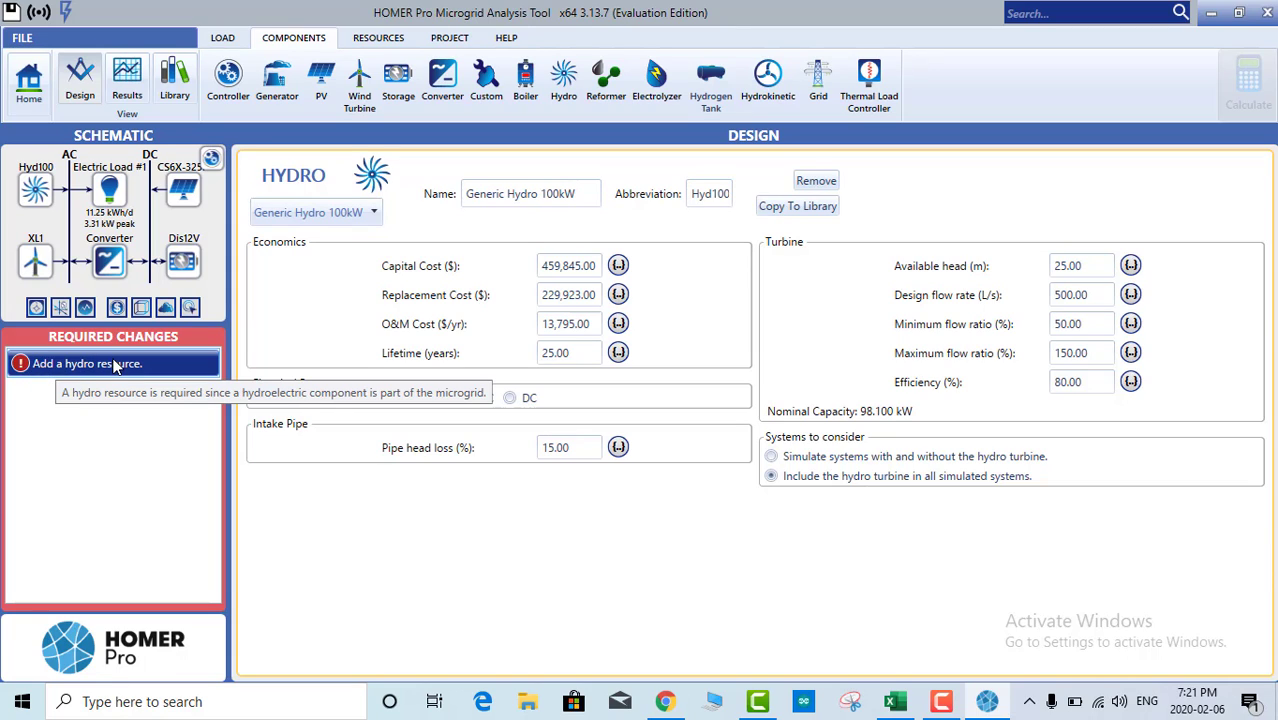
{"action": "left_click", "coordinate": [379, 40]}
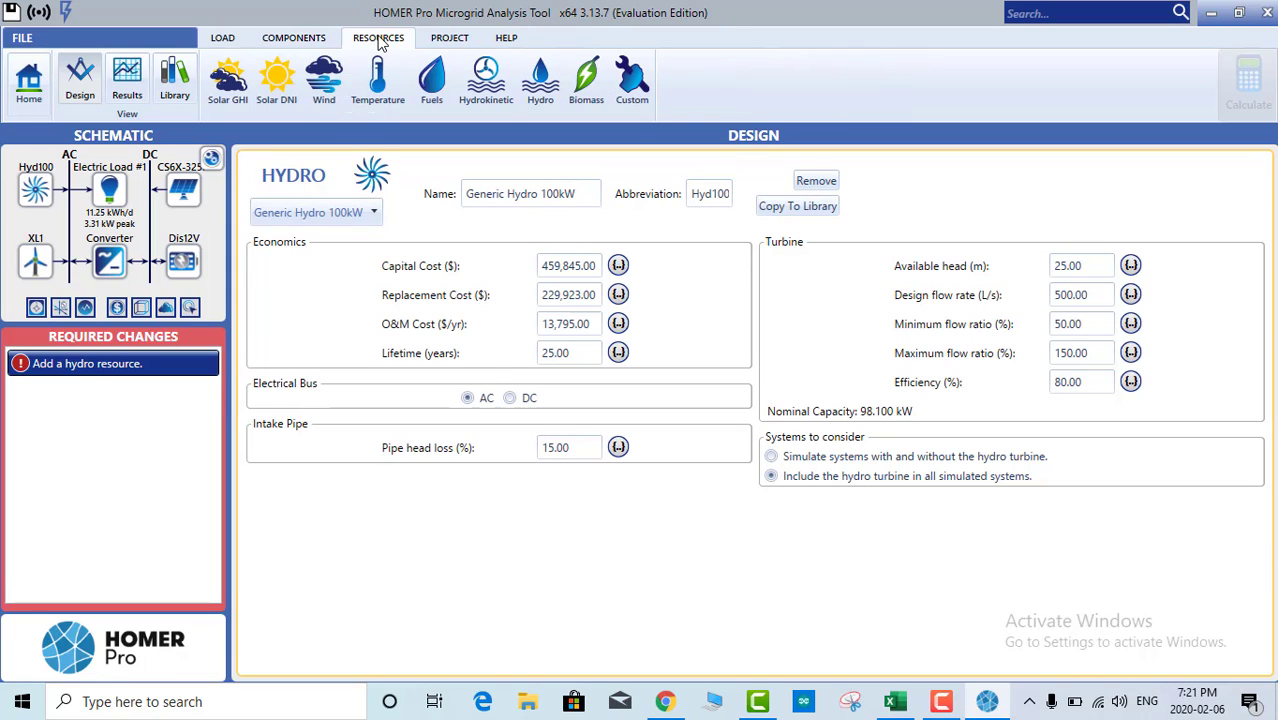
{"action": "left_click", "coordinate": [544, 84]}
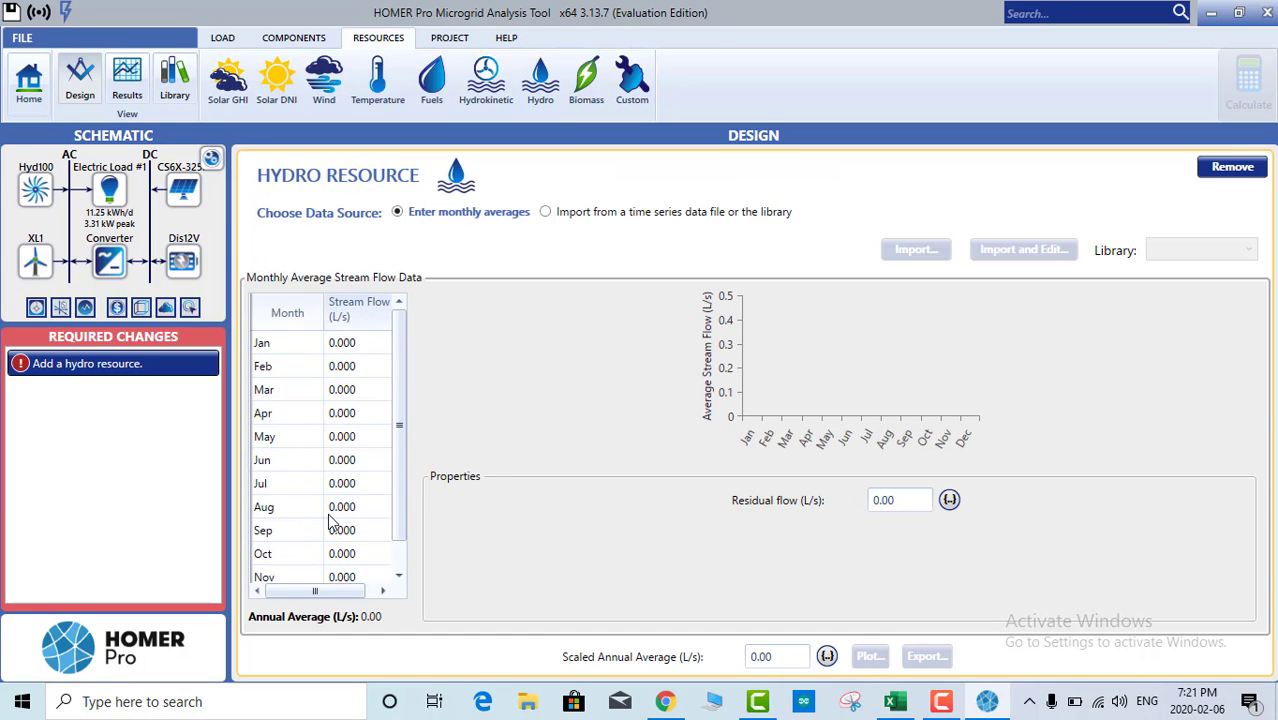
{"action": "scroll", "coordinate": [335, 522], "scroll_direction": "down", "scroll_amount": 1}
{"action": "scroll", "coordinate": [337, 495], "scroll_direction": "up", "scroll_amount": 1}
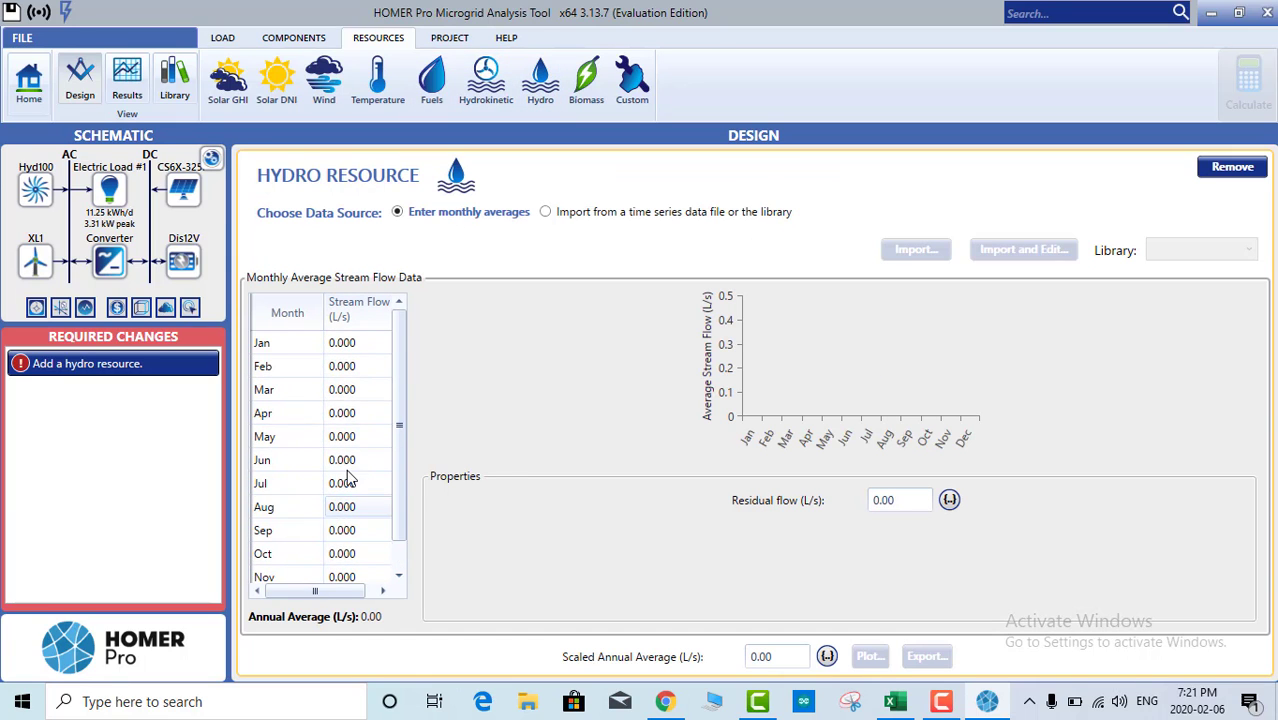
Step: Fill in the monthly stream flows (3.08 L/s annual average), then return to the Components ribbon
{"action": "left_click", "coordinate": [351, 346]}
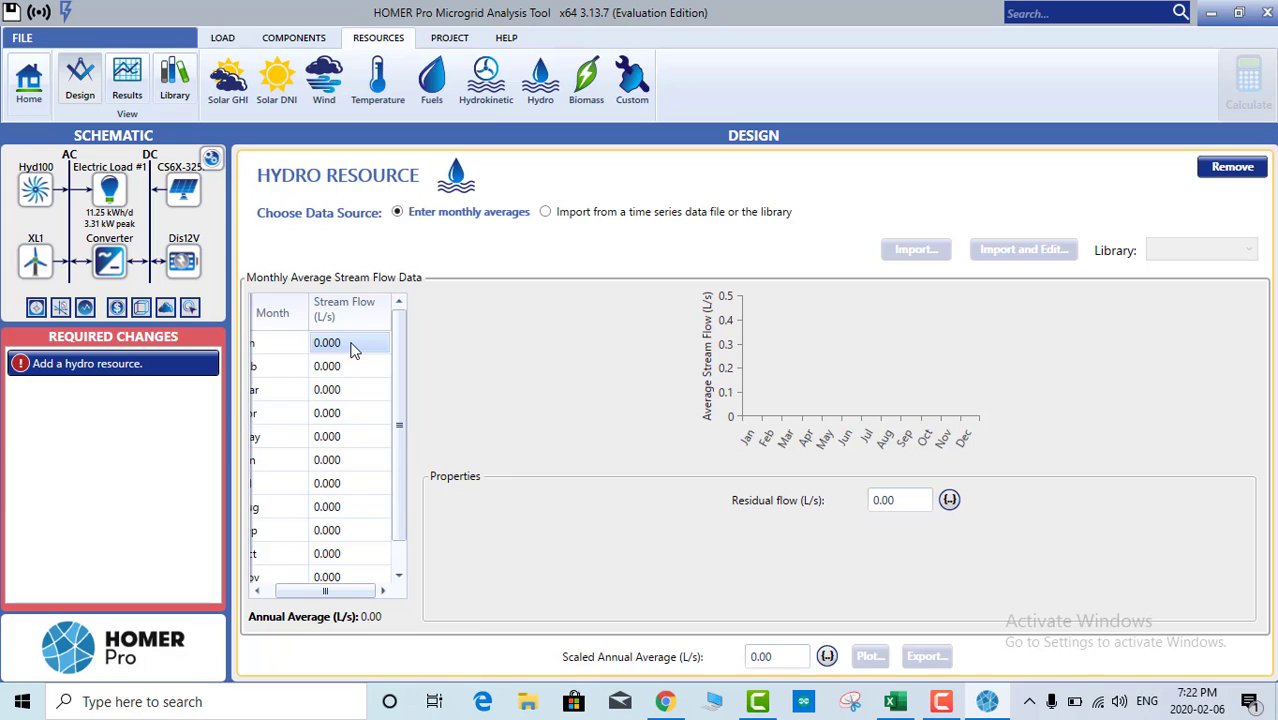
{"action": "type", "text": "1"}
{"action": "left_click", "coordinate": [345, 369]}
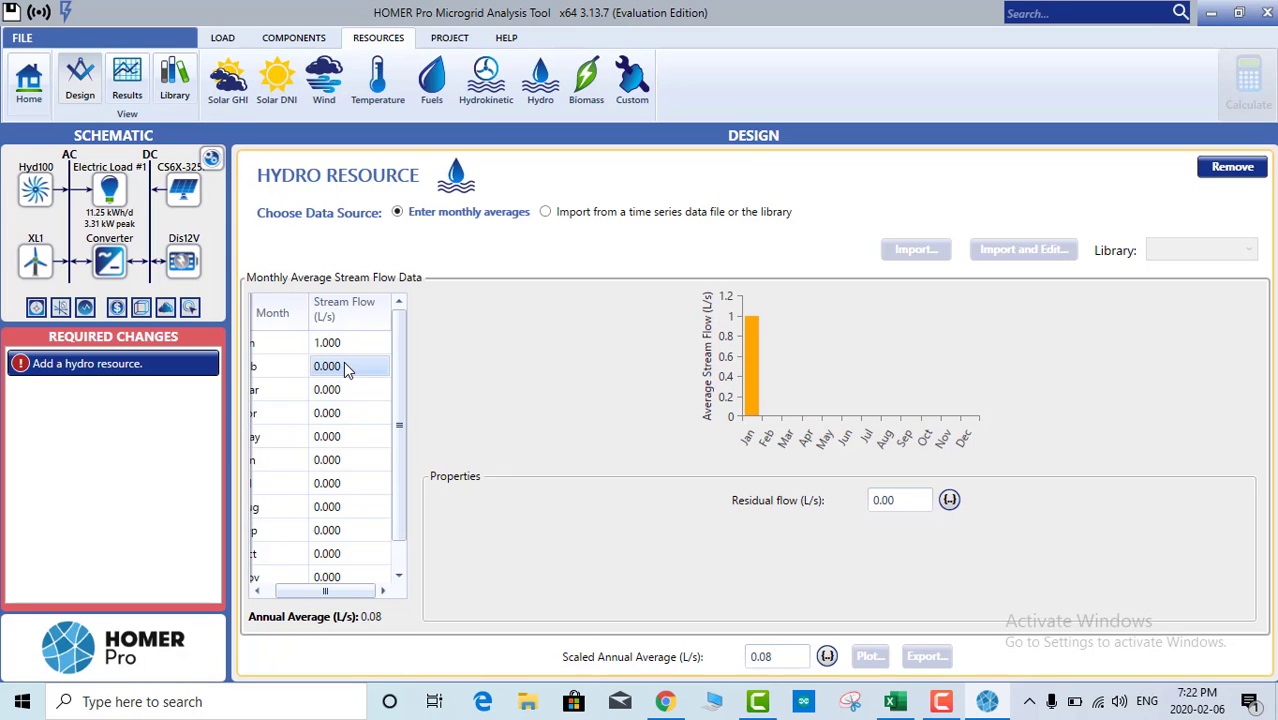
{"action": "type", "text": "2"}
{"action": "left_click", "coordinate": [349, 392]}
{"action": "type", "text": "2"}
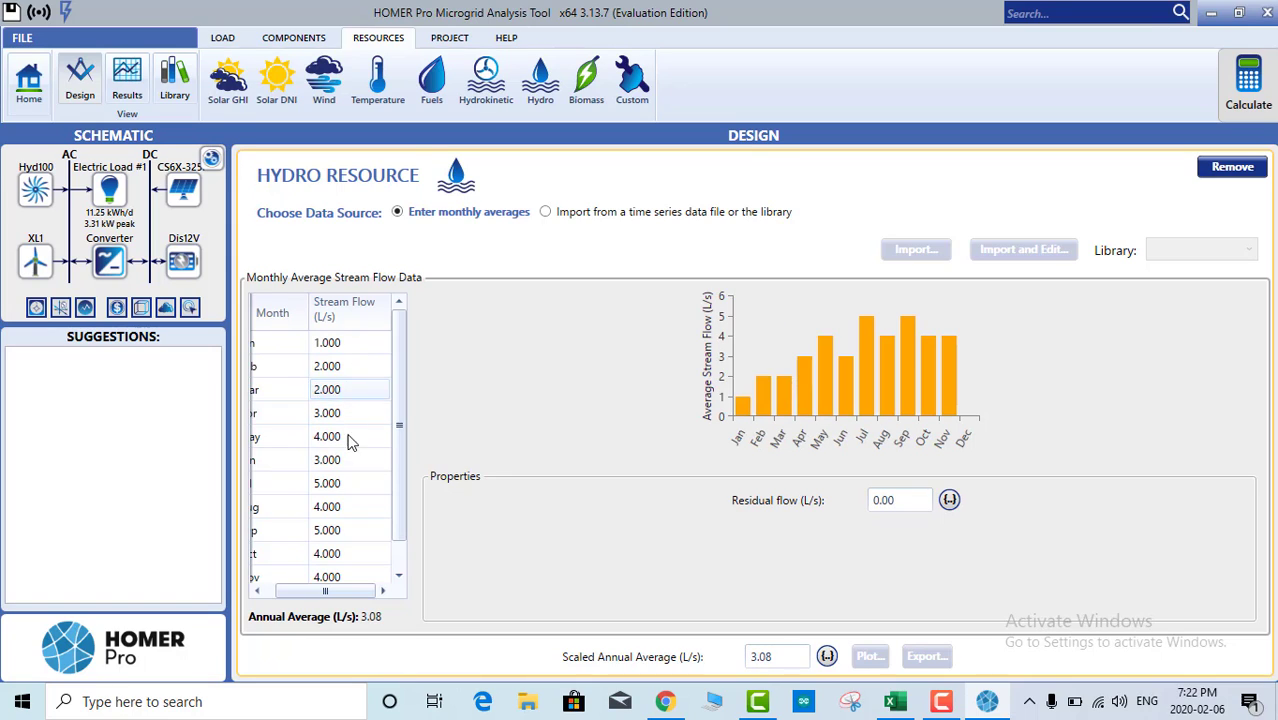
{"action": "left_click", "coordinate": [340, 370]}
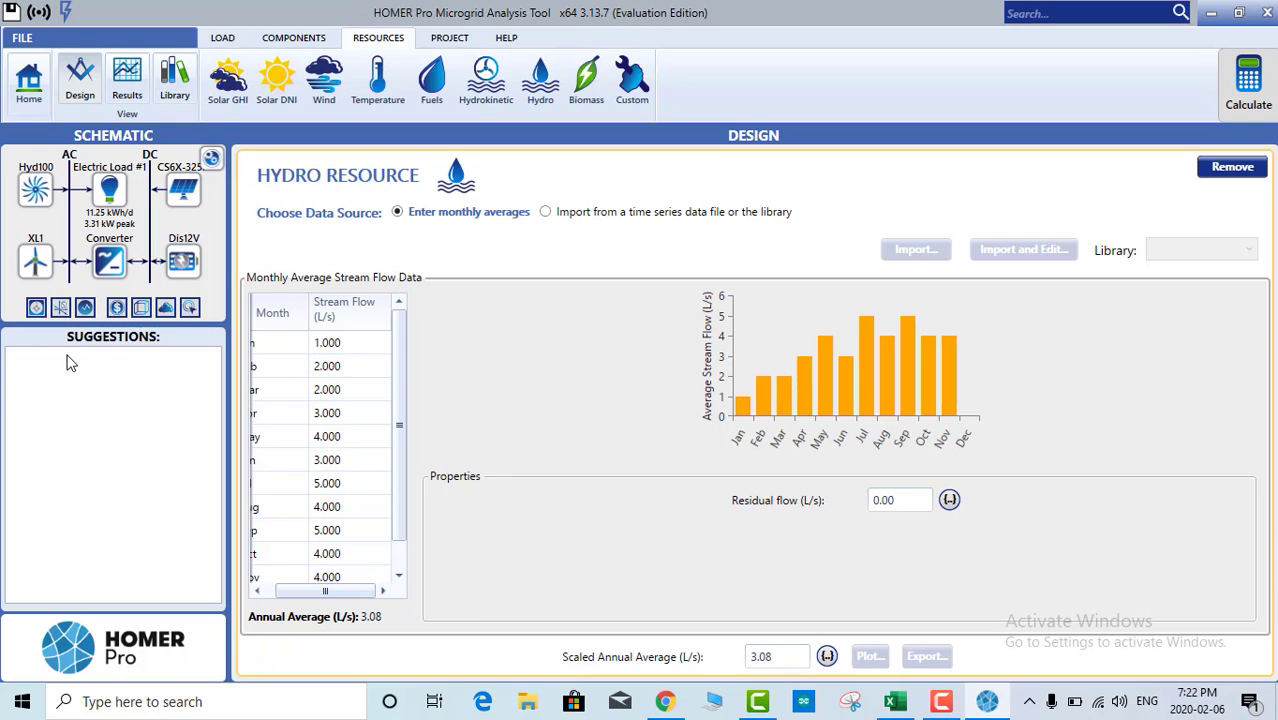
{"action": "left_click", "coordinate": [225, 39]}
{"action": "left_click", "coordinate": [293, 38]}
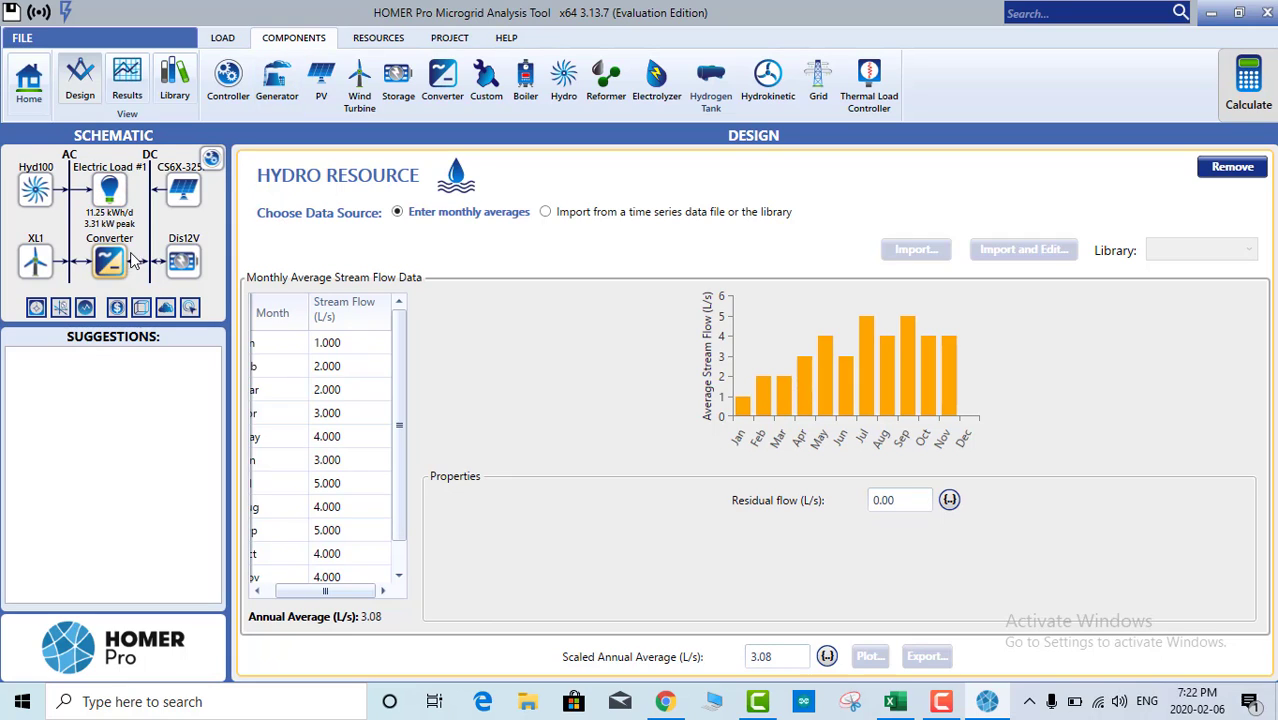
Step: Inspect the Generic Hydro 100kW costs: $459,845 capital and $229,923 replacement, 98.100 kW nominal capacity
{"action": "left_click", "coordinate": [35, 260]}
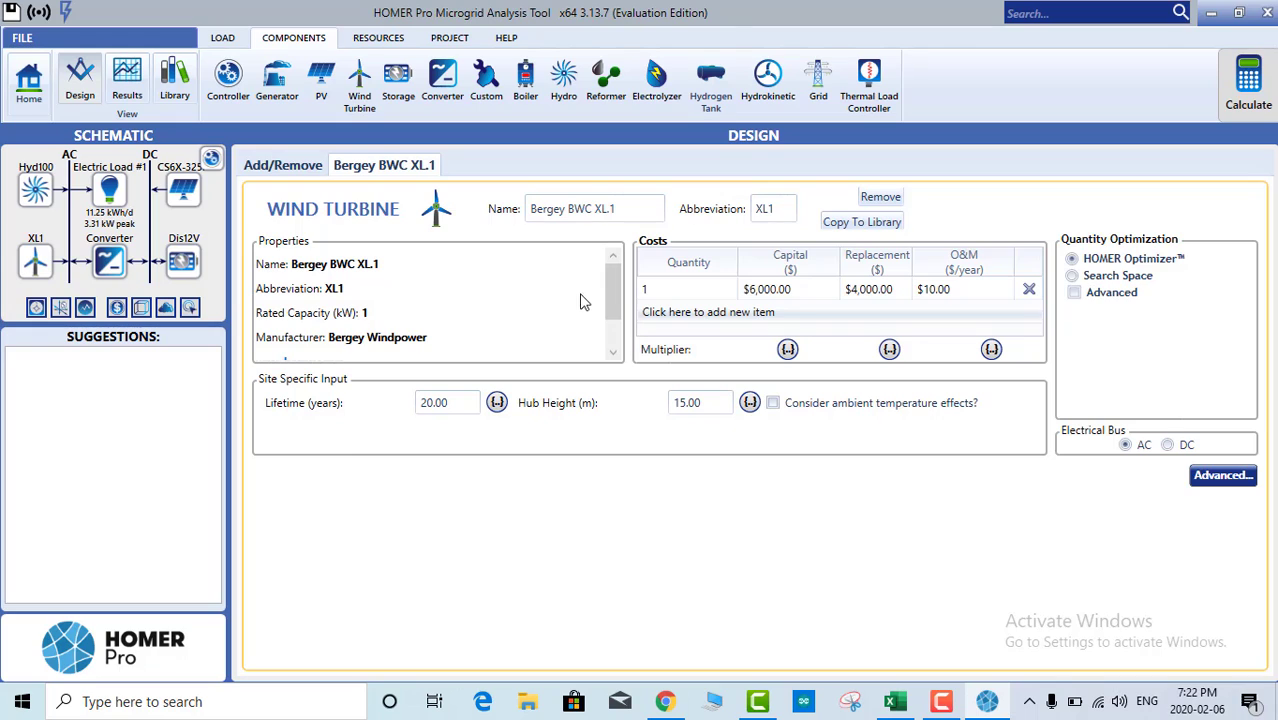
{"action": "left_click", "coordinate": [35, 191]}
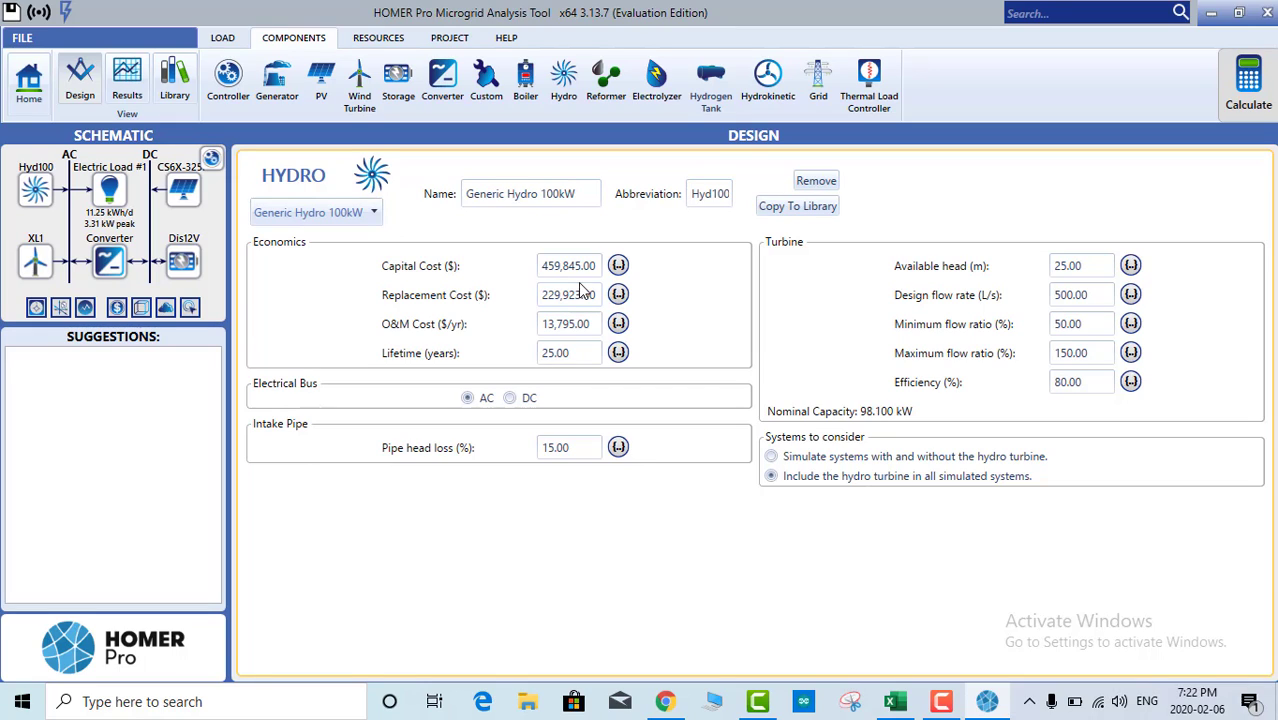
{"action": "left_click_drag", "start_coordinate": [597, 267], "coordinate": [539, 267]}
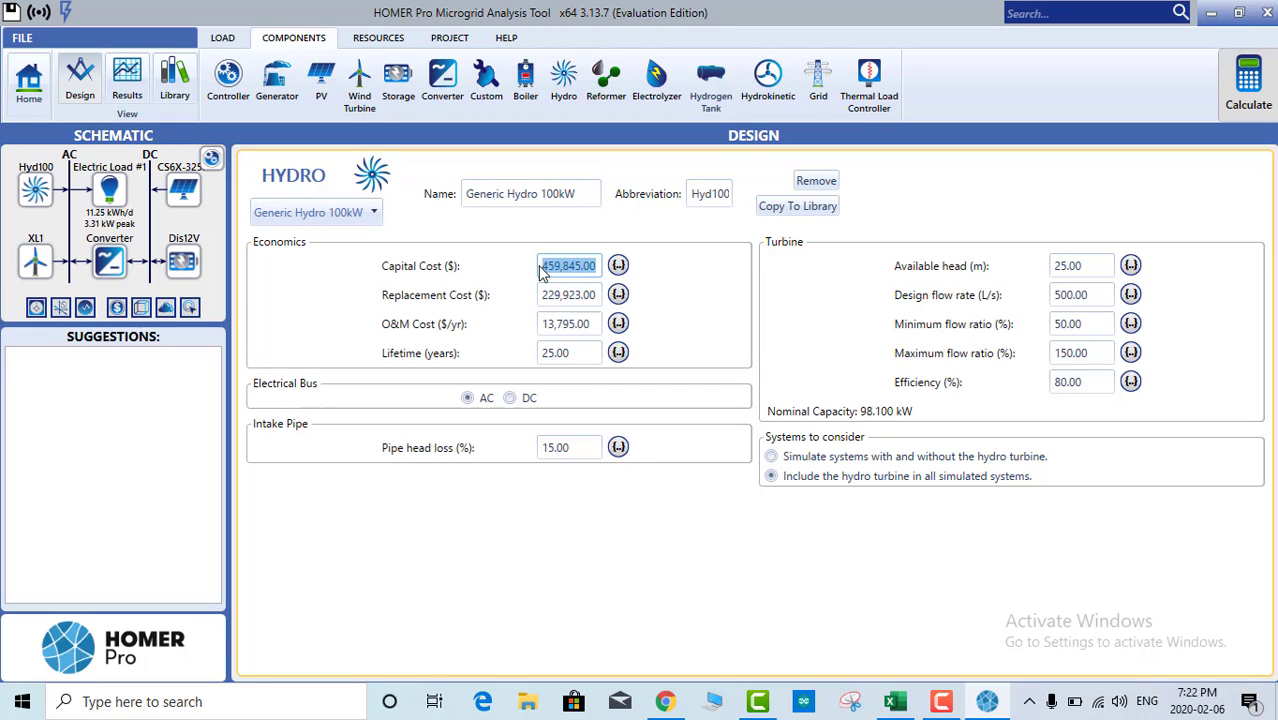
{"action": "left_click", "coordinate": [479, 270]}
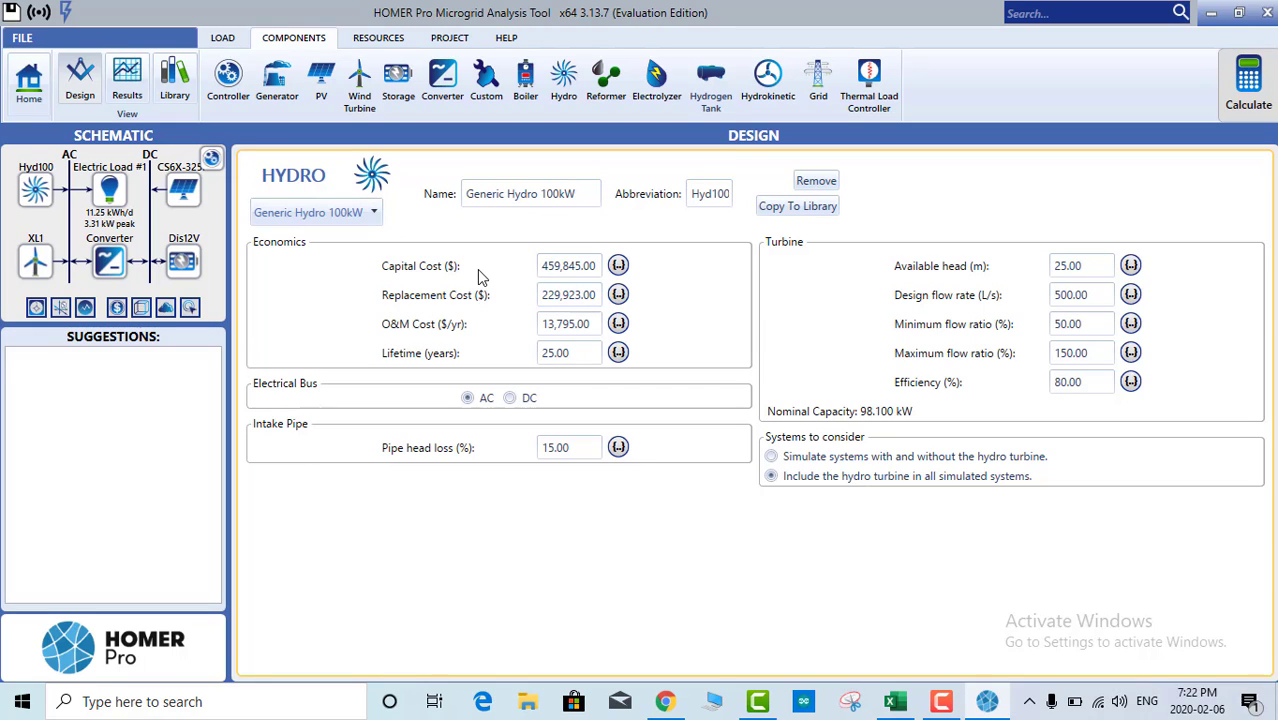
{"action": "left_click", "coordinate": [589, 268]}
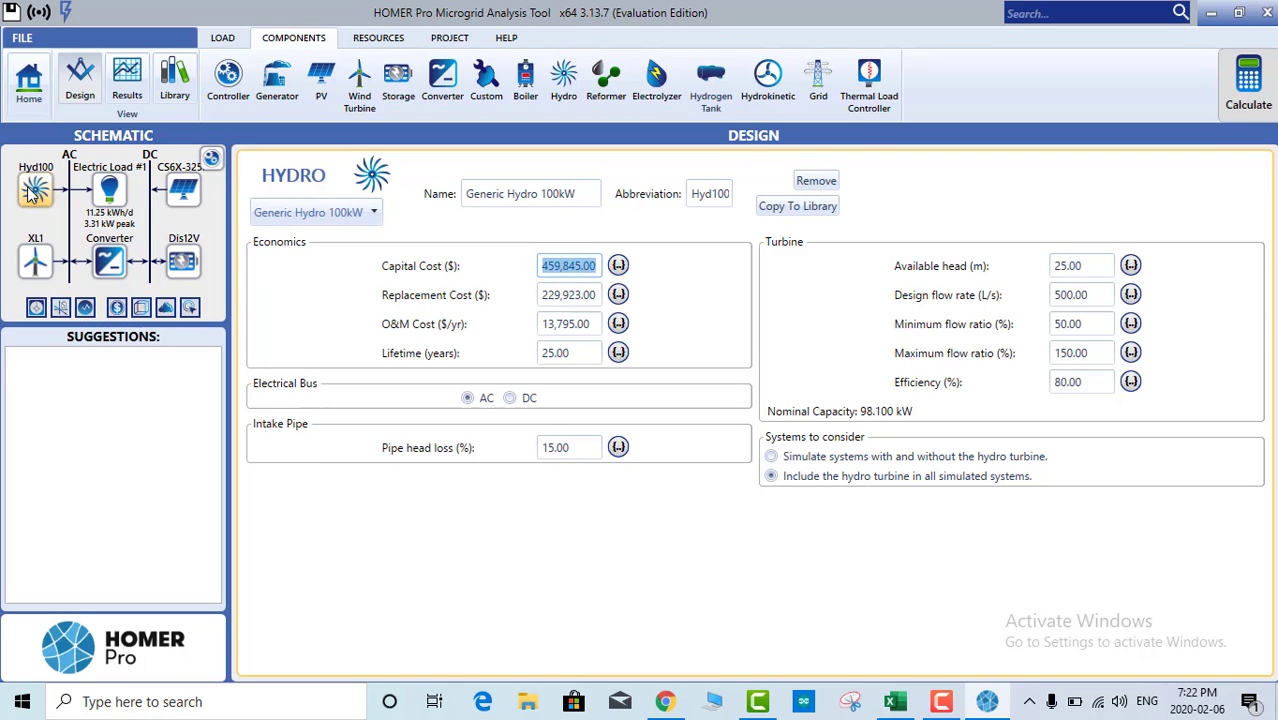
{"action": "left_click", "coordinate": [548, 270]}
{"action": "left_click", "coordinate": [563, 294]}
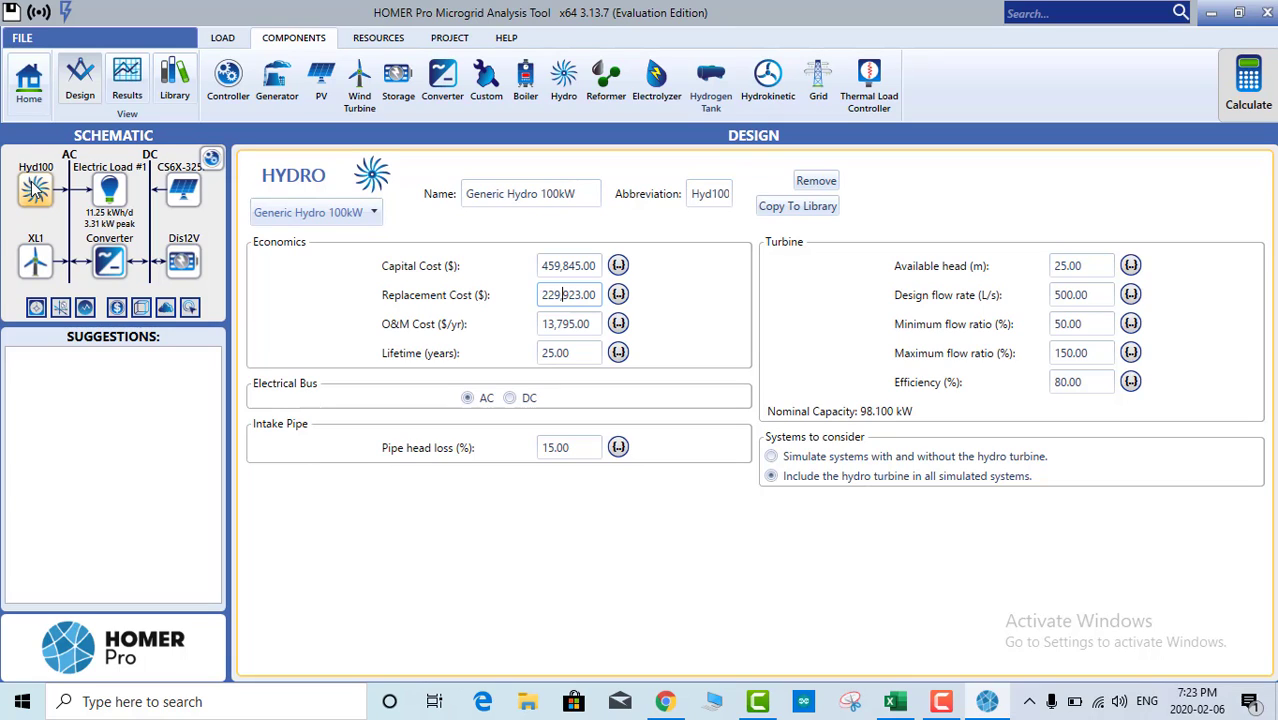
{"action": "left_click", "coordinate": [585, 267]}
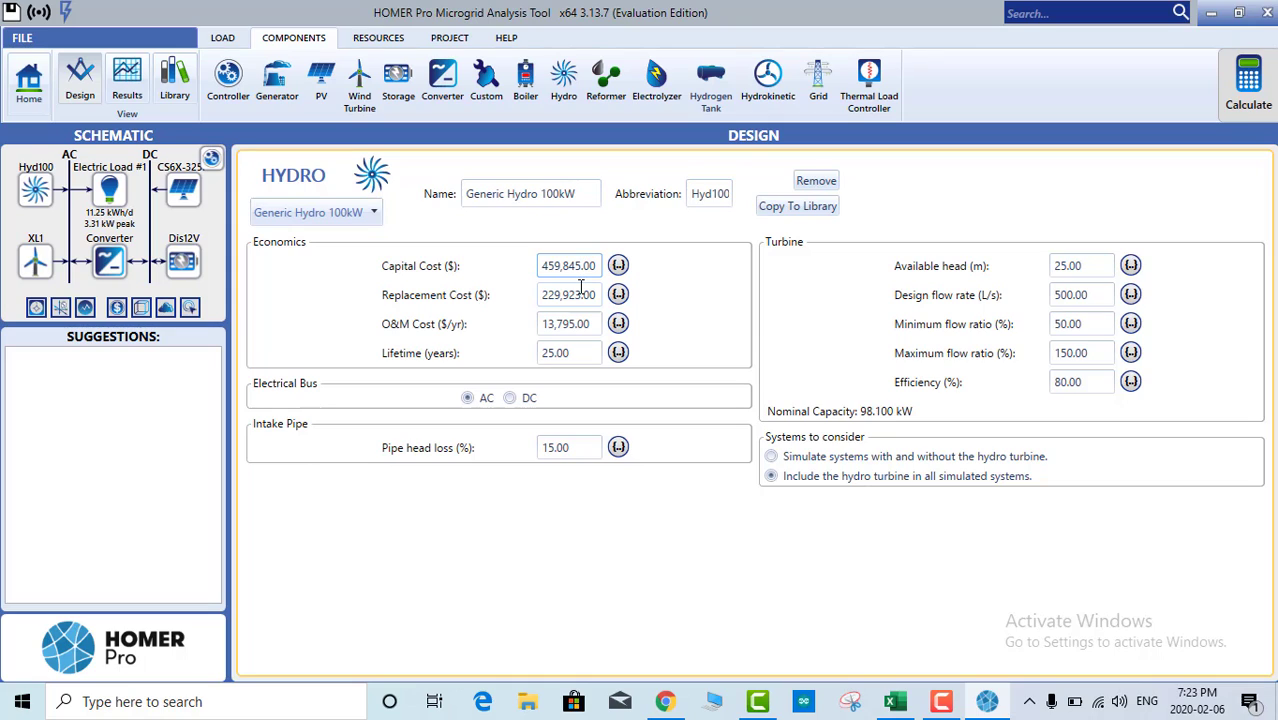
Step: Review the 25.00 available head and 500.00 design flow rate, then simulate systems with and without the hydro turbine
{"action": "left_click", "coordinate": [1077, 265]}
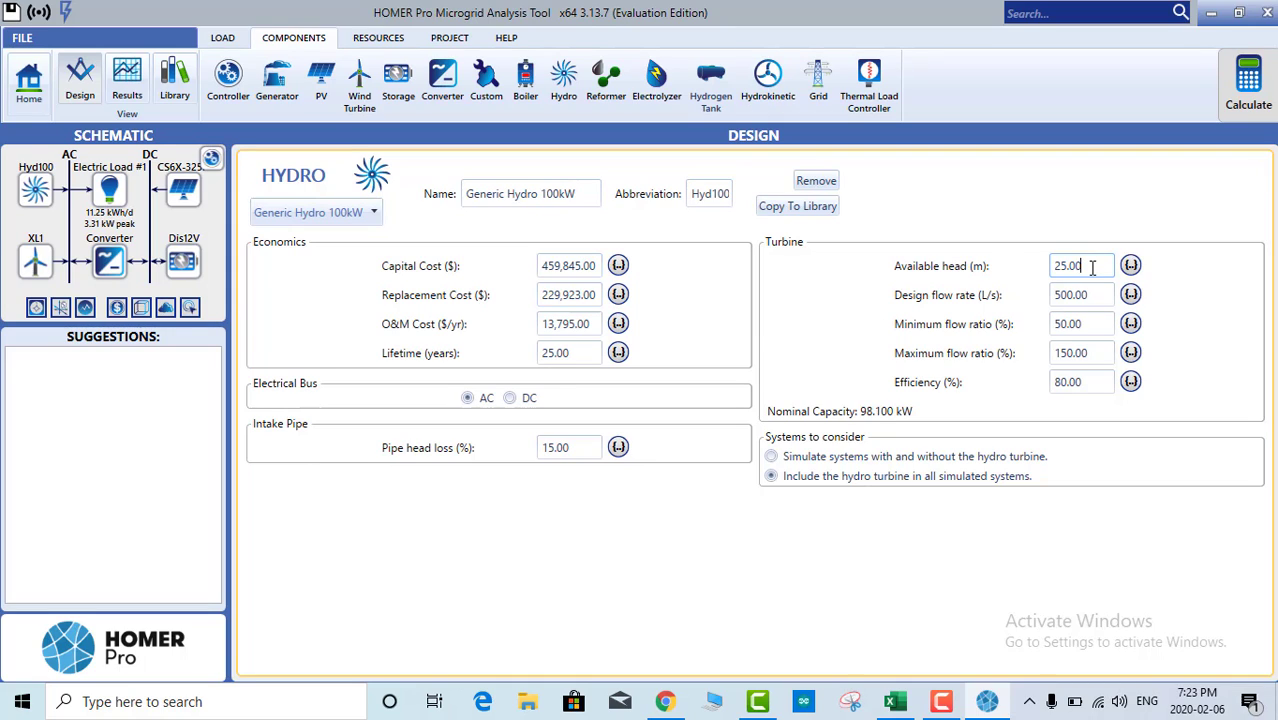
{"action": "left_click_drag", "start_coordinate": [1090, 265], "coordinate": [1053, 260]}
{"action": "left_click", "coordinate": [1068, 273]}
{"action": "left_click_drag", "start_coordinate": [1078, 268], "coordinate": [1039, 266]}
{"action": "left_click", "coordinate": [1069, 276]}
{"action": "left_click_drag", "start_coordinate": [1094, 296], "coordinate": [1050, 300]}
{"action": "left_click", "coordinate": [1084, 297]}
{"action": "left_click", "coordinate": [1084, 300]}
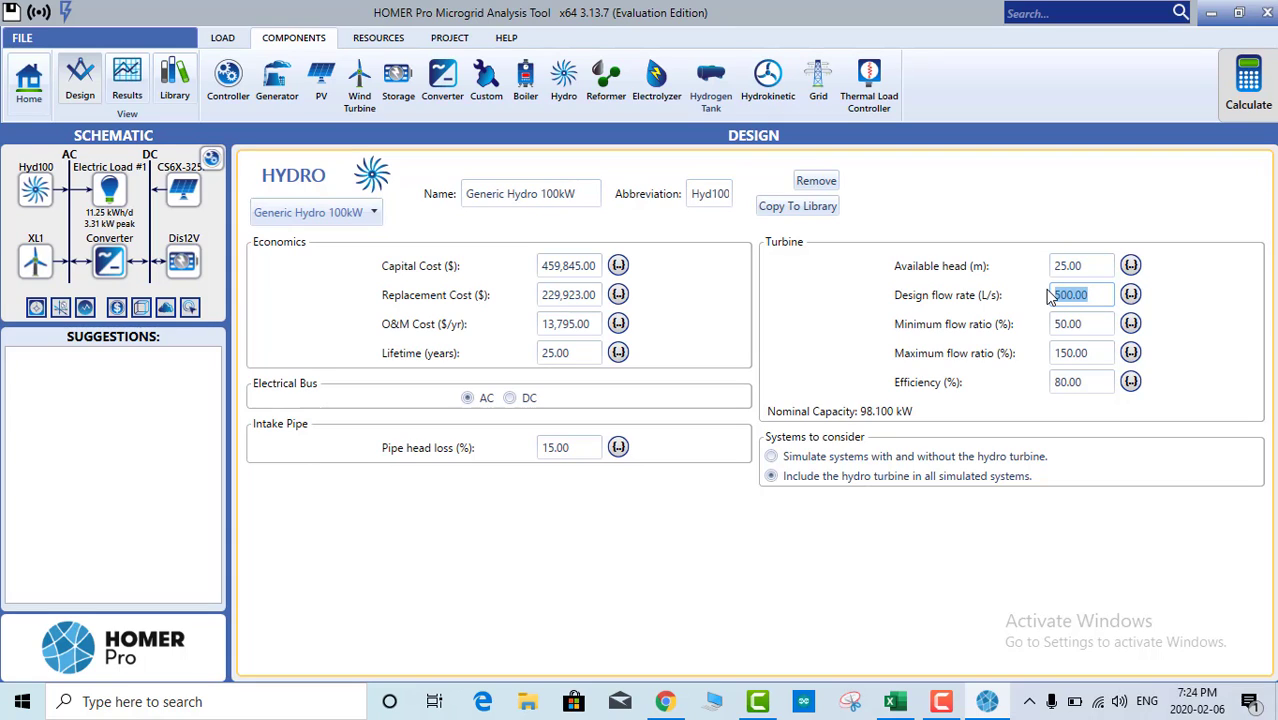
{"action": "left_click", "coordinate": [1073, 303]}
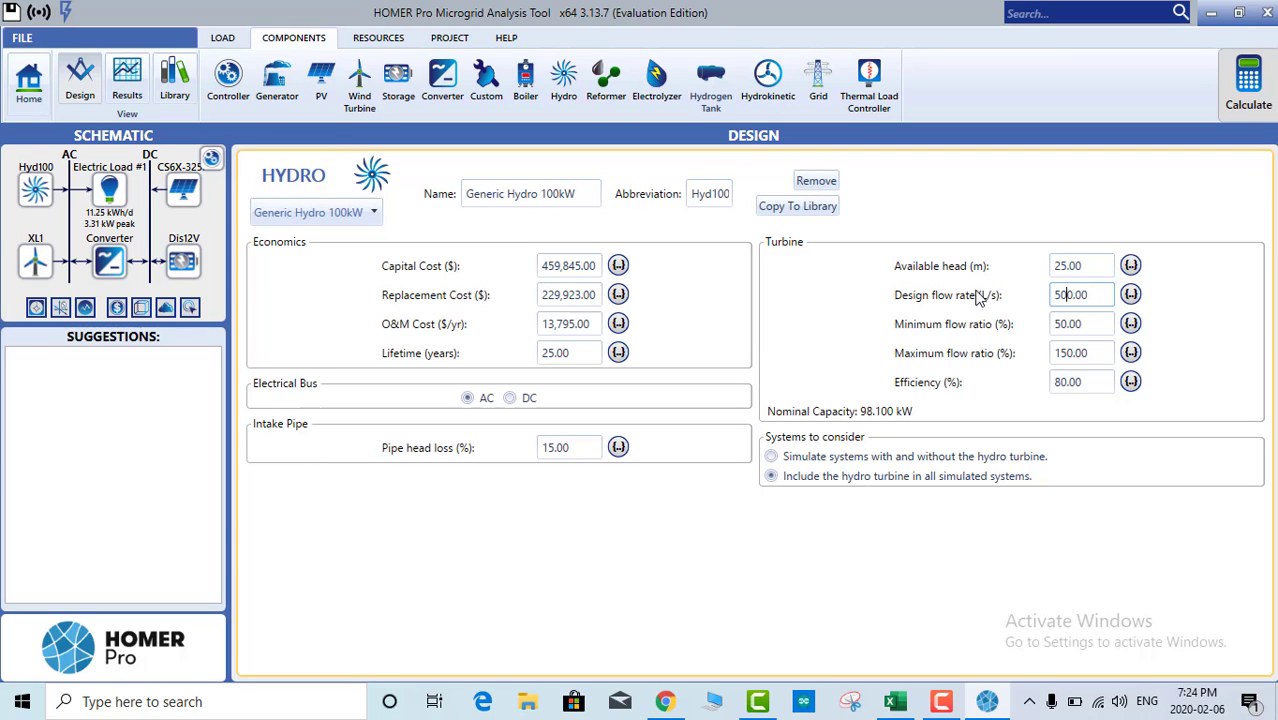
{"action": "left_click_drag", "start_coordinate": [1089, 297], "coordinate": [1050, 300]}
{"action": "left_click", "coordinate": [1071, 295]}
{"action": "left_click", "coordinate": [771, 458]}
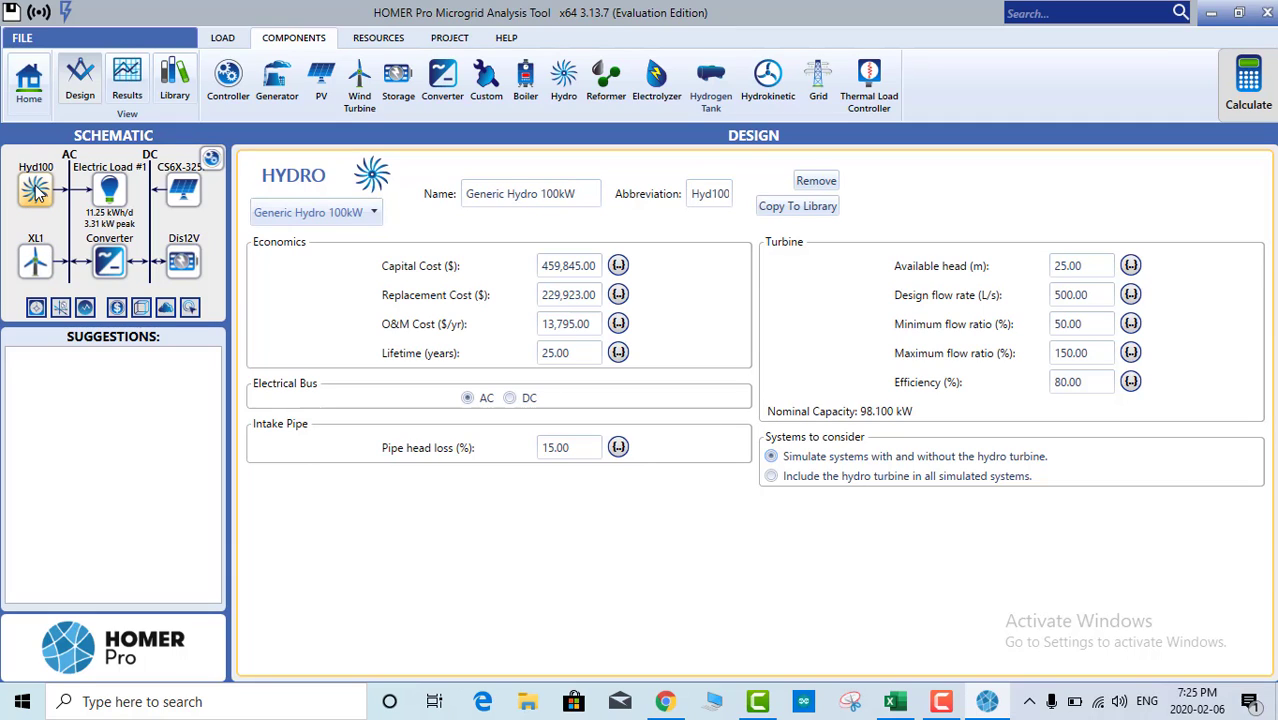
Step: Remove the hydro turbine and add the Oorja 1.5kW Model T-3 generator from the catalog sorted by capacity
{"action": "left_click", "coordinate": [816, 180]}
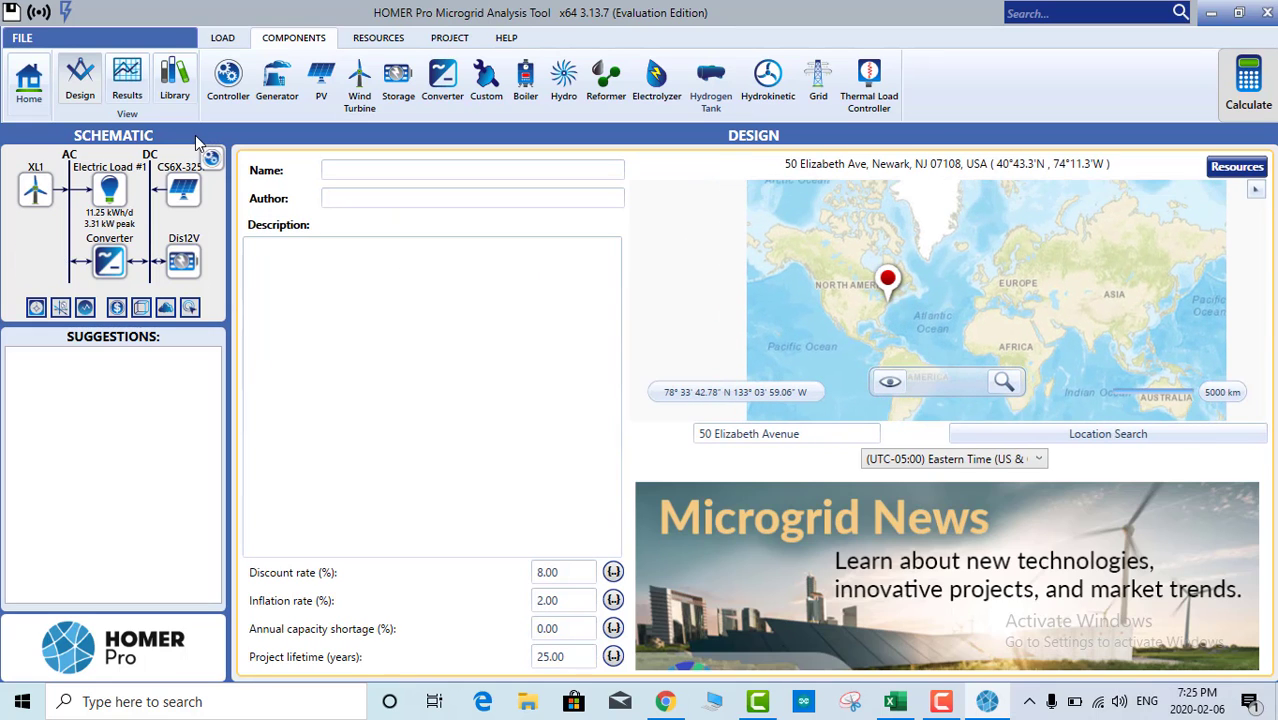
{"action": "left_click", "coordinate": [270, 90]}
{"action": "left_click", "coordinate": [472, 255]}
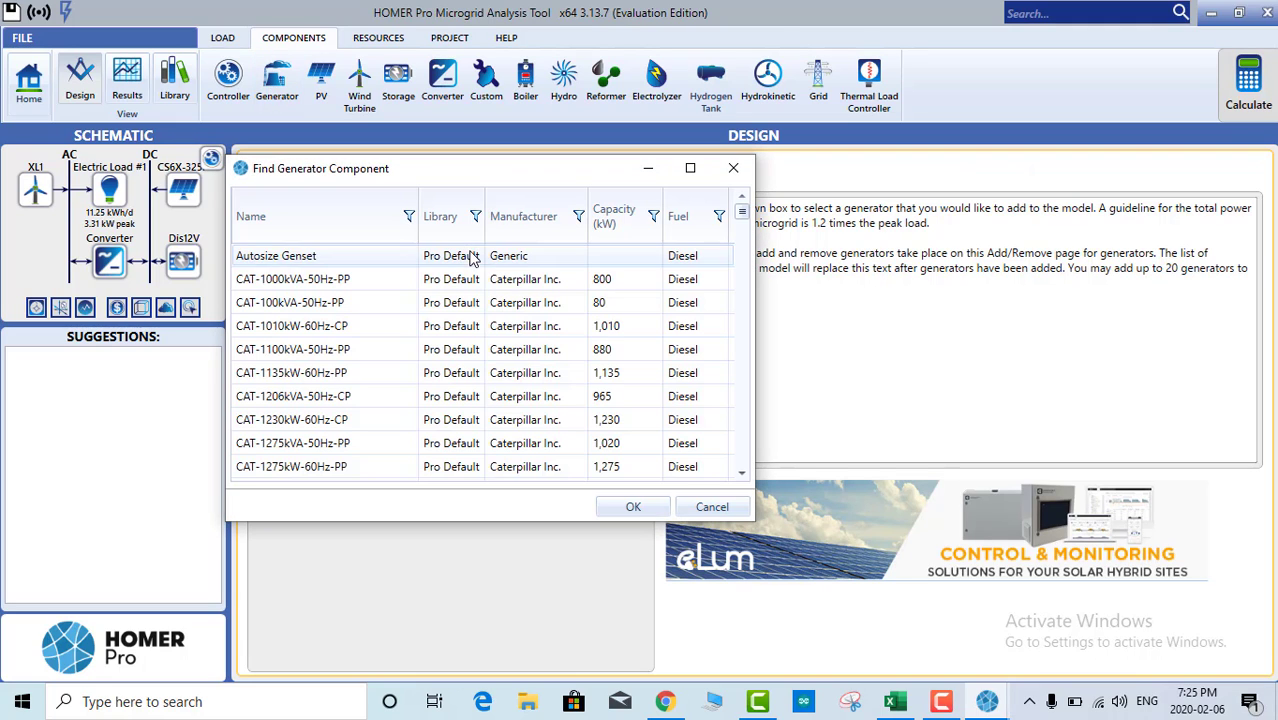
{"action": "left_click", "coordinate": [618, 225]}
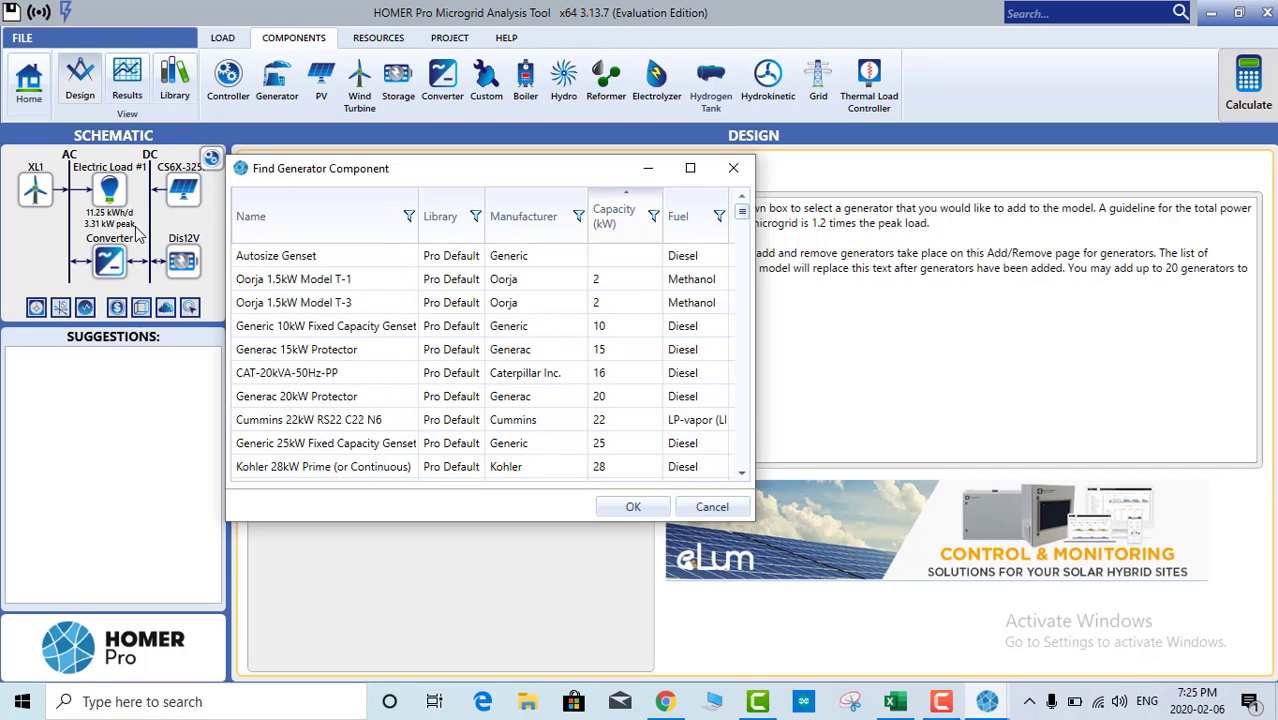
{"action": "left_click", "coordinate": [597, 306]}
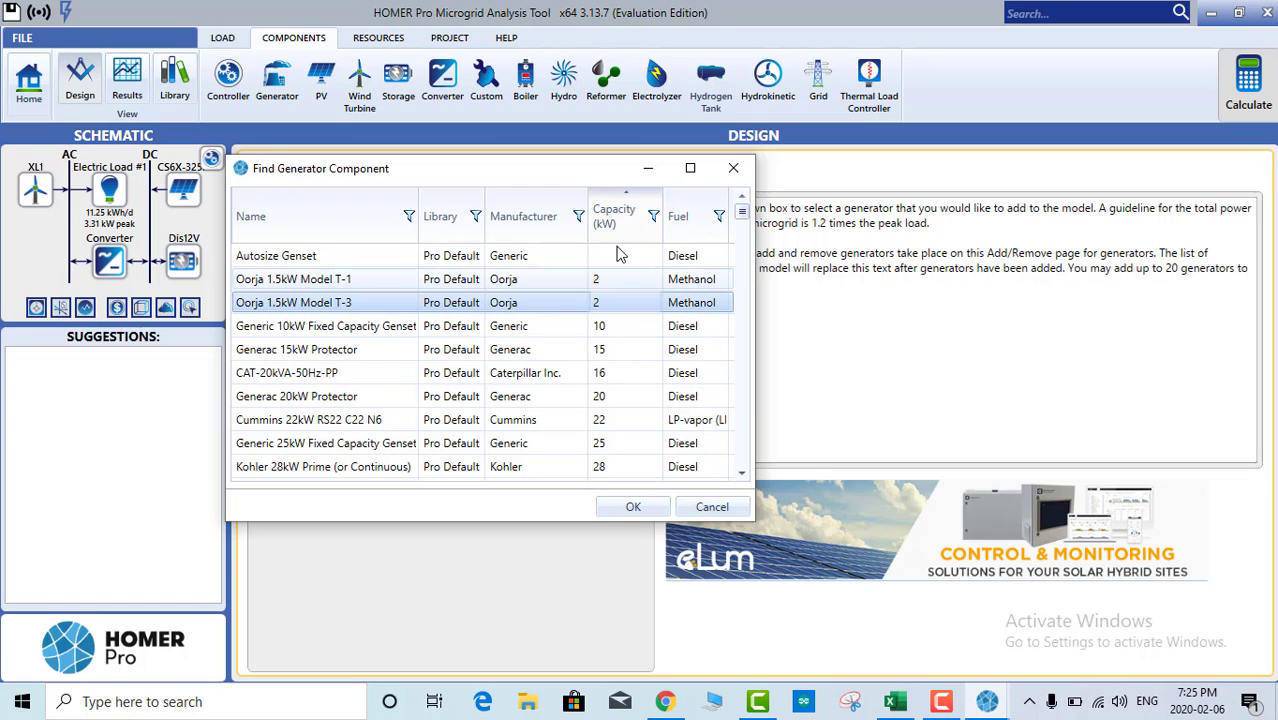
{"action": "left_click", "coordinate": [634, 507]}
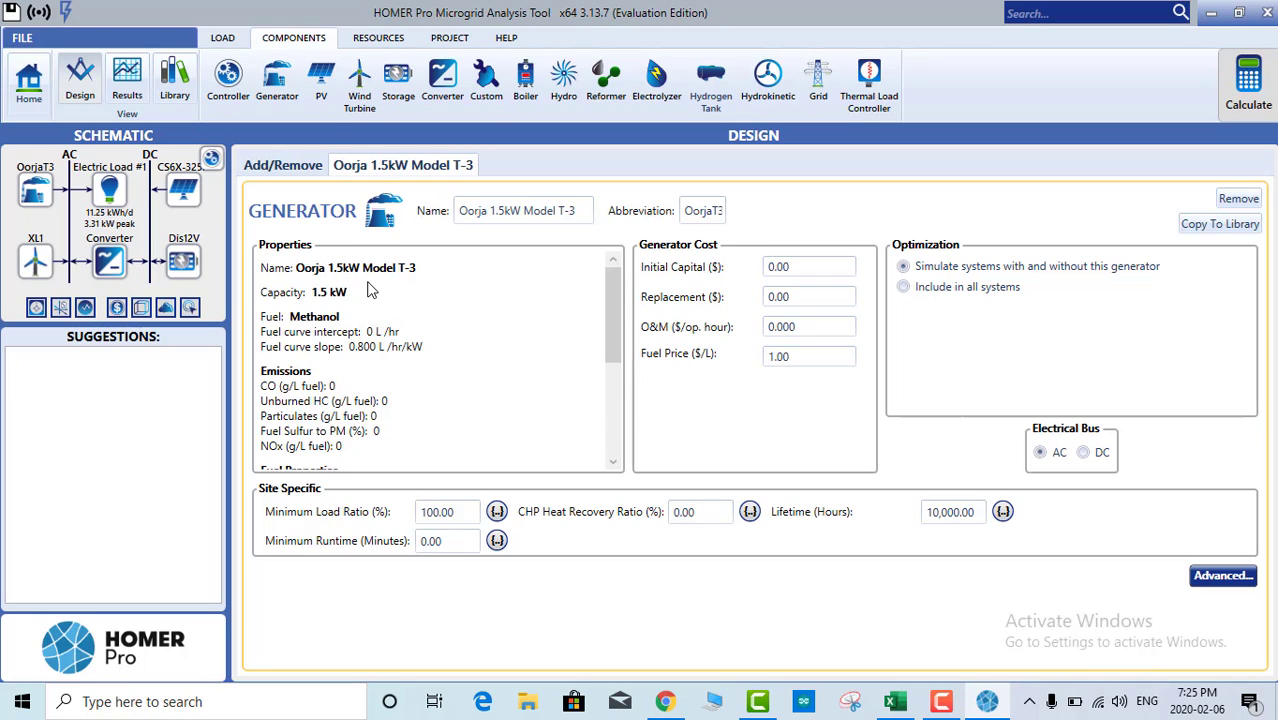
Step: Give the Oorja generator $1,000 capital, $400 replacement and $20/hour O&M, leaving fuel at $1.00/L
{"action": "scroll", "coordinate": [380, 375], "scroll_direction": "down", "scroll_amount": 1}
{"action": "scroll", "coordinate": [365, 320], "scroll_direction": "up", "scroll_amount": 1}
{"action": "scroll", "coordinate": [362, 363], "scroll_direction": "down", "scroll_amount": 2}
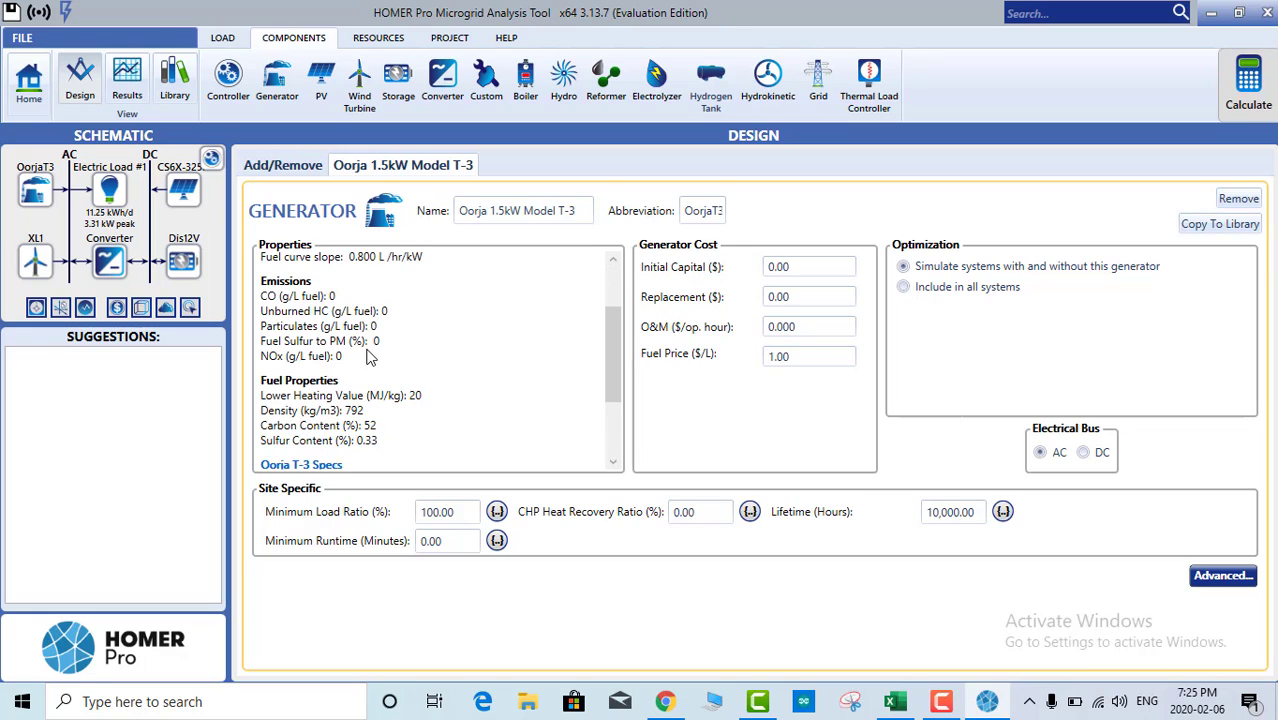
{"action": "scroll", "coordinate": [374, 354], "scroll_direction": "up", "scroll_amount": 2}
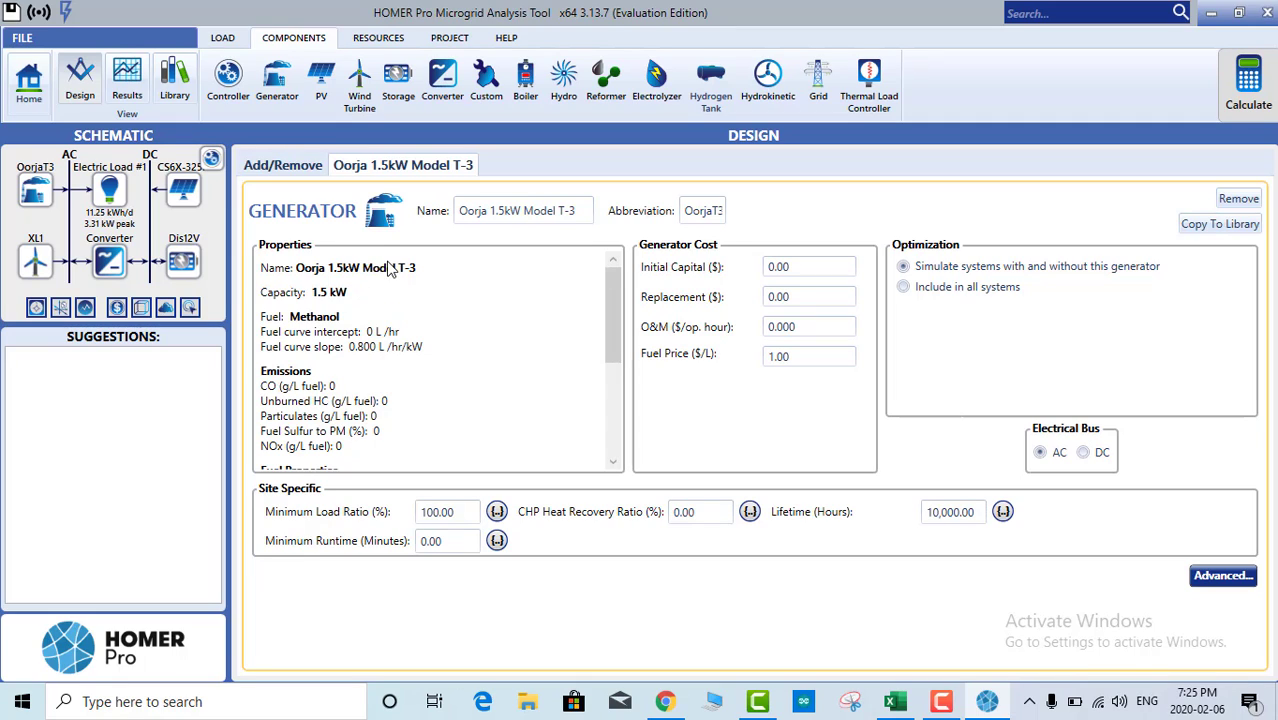
{"action": "left_click", "coordinate": [805, 270]}
{"action": "type", "text": "1000"}
{"action": "left_click", "coordinate": [806, 297]}
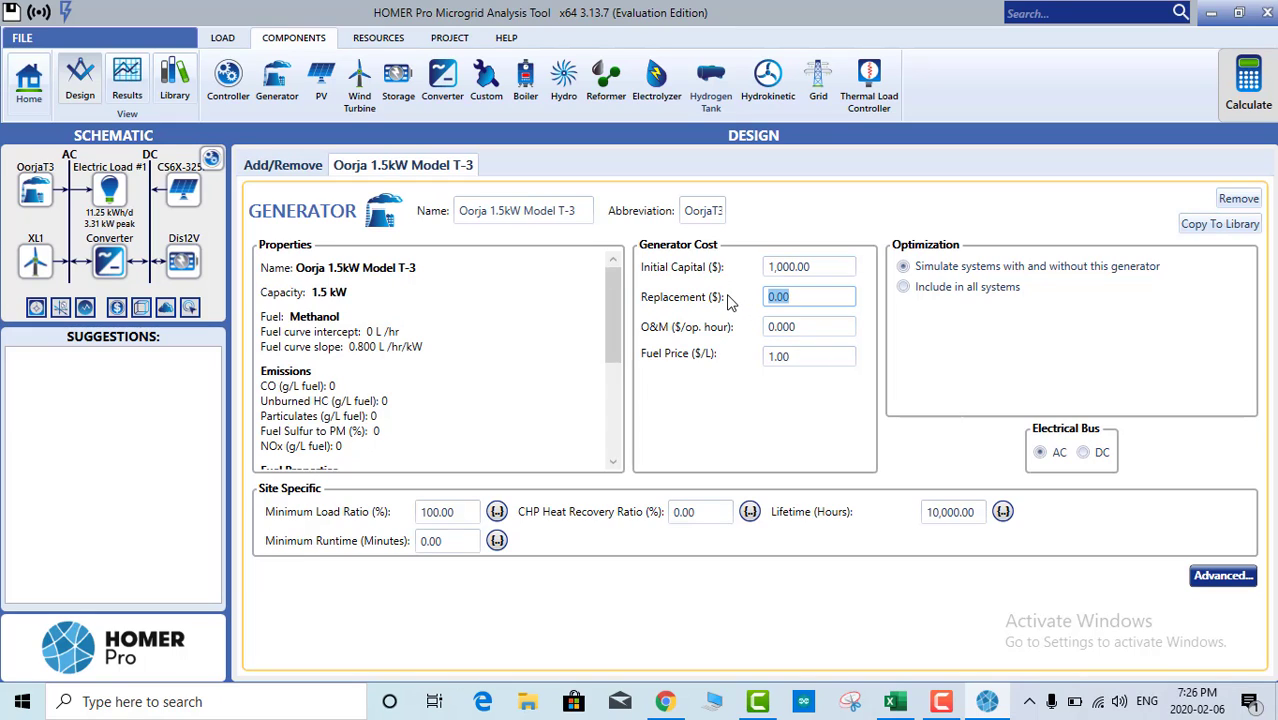
{"action": "type", "text": "4000"}
{"action": "left_click", "coordinate": [799, 326]}
{"action": "type", "text": "20"}
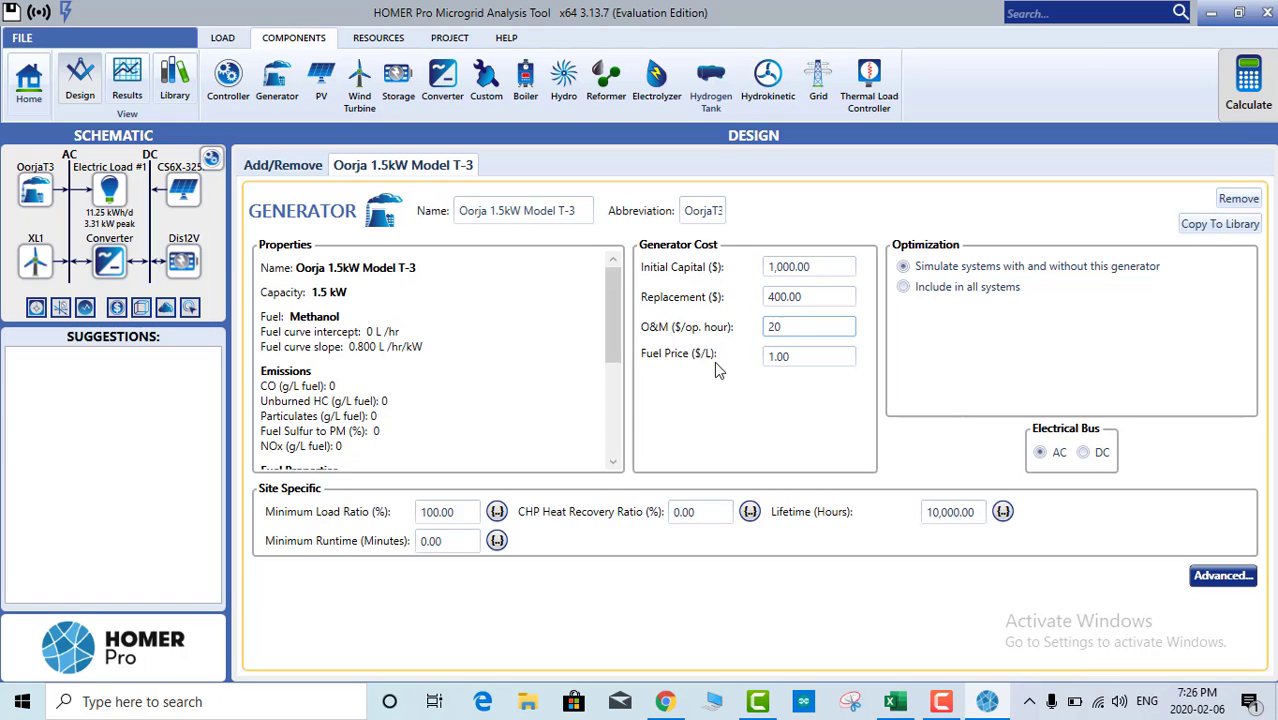
{"action": "left_click", "coordinate": [807, 357]}
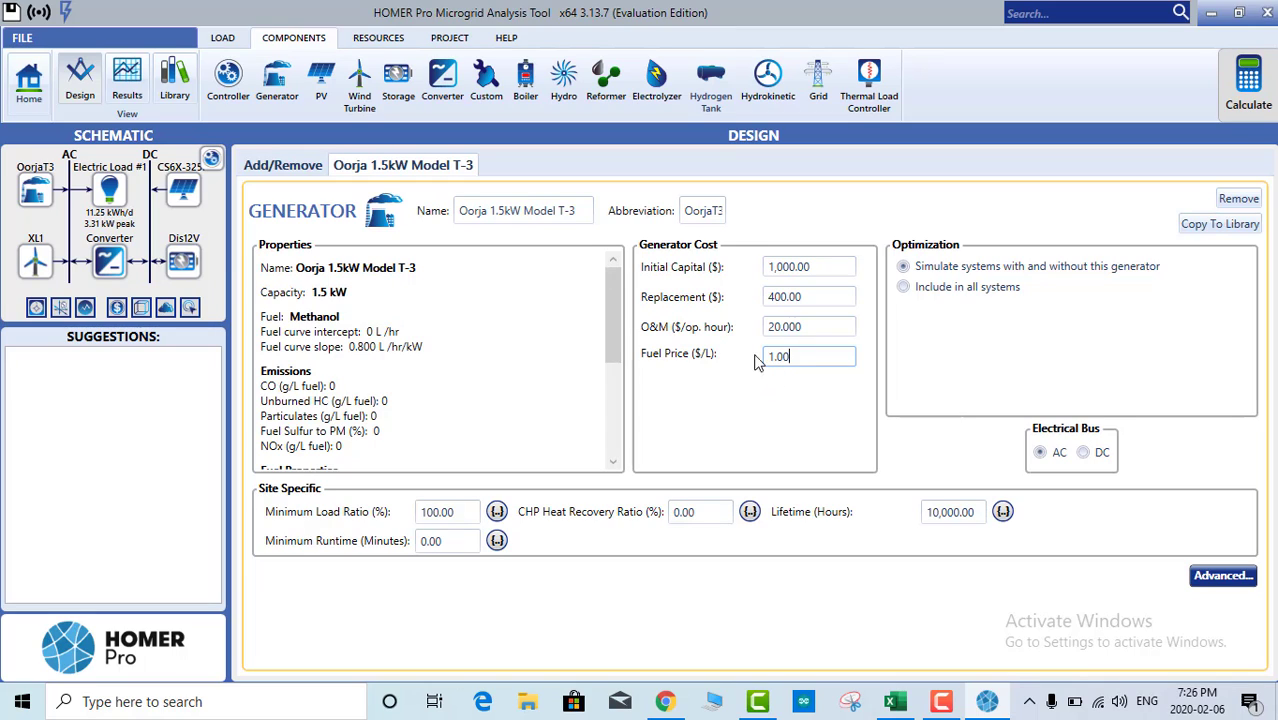
{"action": "left_click", "coordinate": [713, 360]}
{"action": "left_click", "coordinate": [476, 512]}
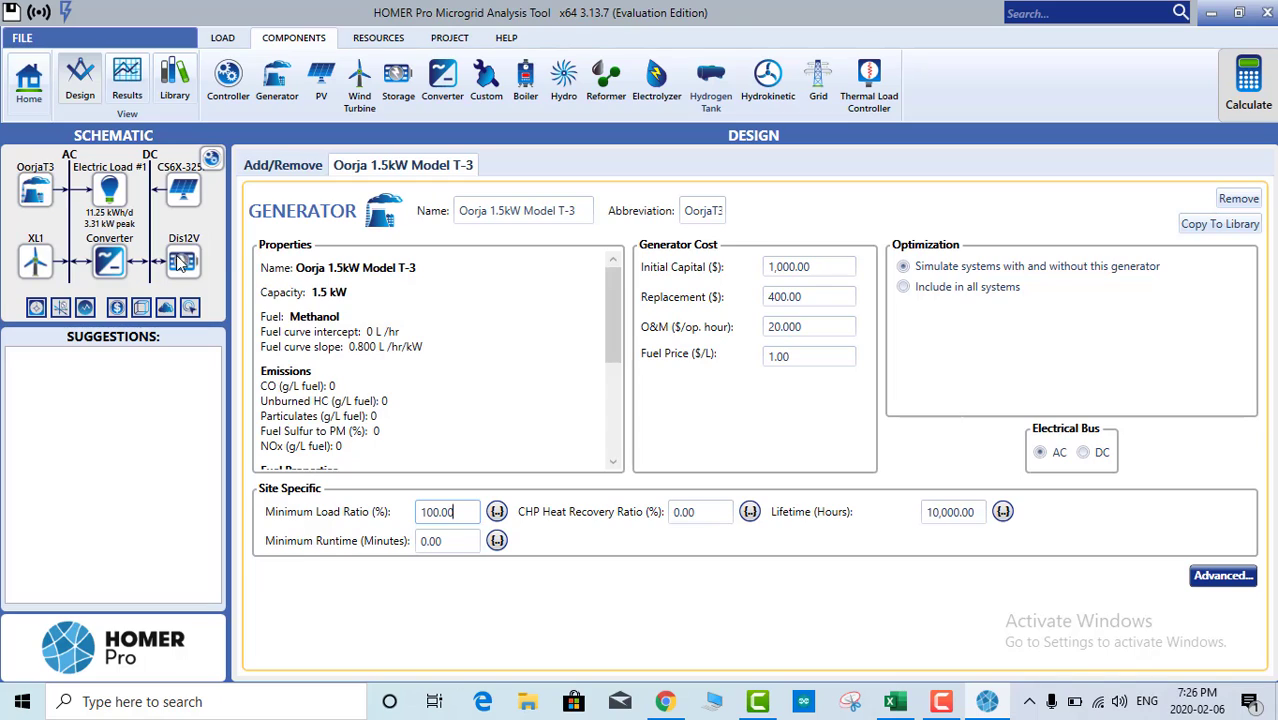
Step: Change the Oorja minimum load ratio from 100% to 50%, keeping the 10,000-hour lifetime
{"action": "left_click_drag", "start_coordinate": [462, 511], "coordinate": [400, 512]}
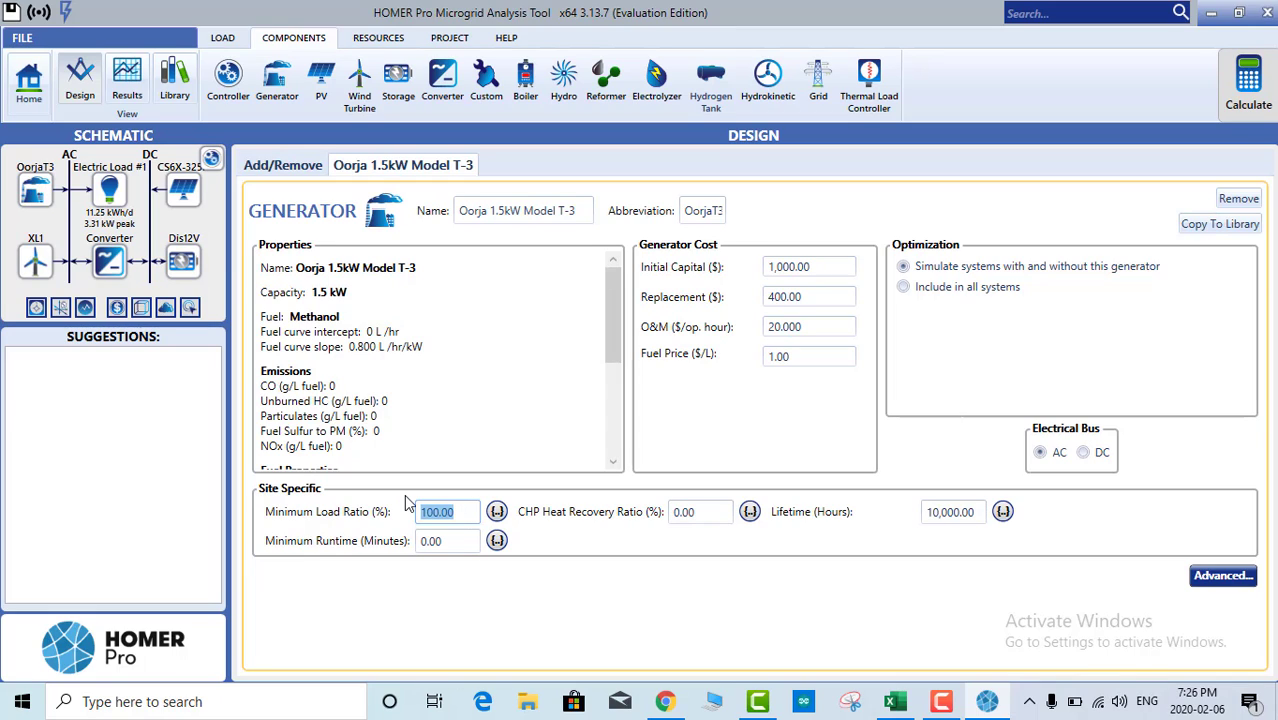
{"action": "type", "text": "50"}
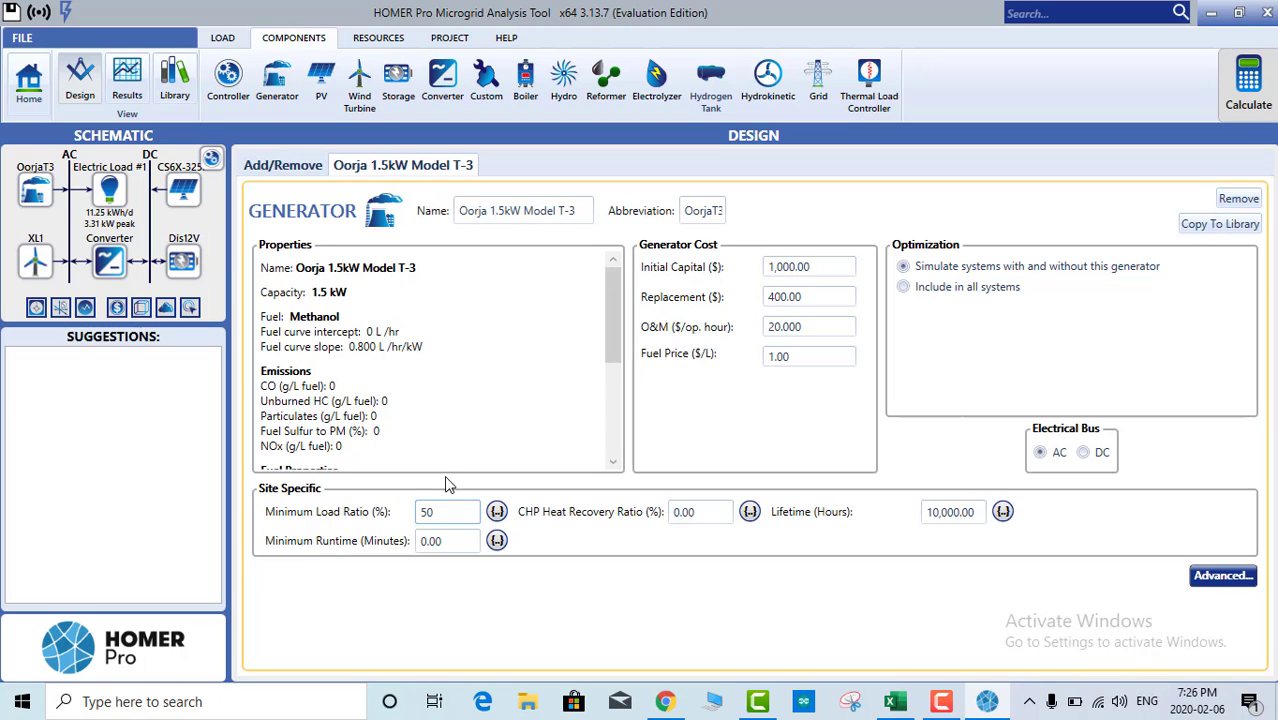
{"action": "left_click", "coordinate": [446, 479]}
{"action": "left_click", "coordinate": [952, 513]}
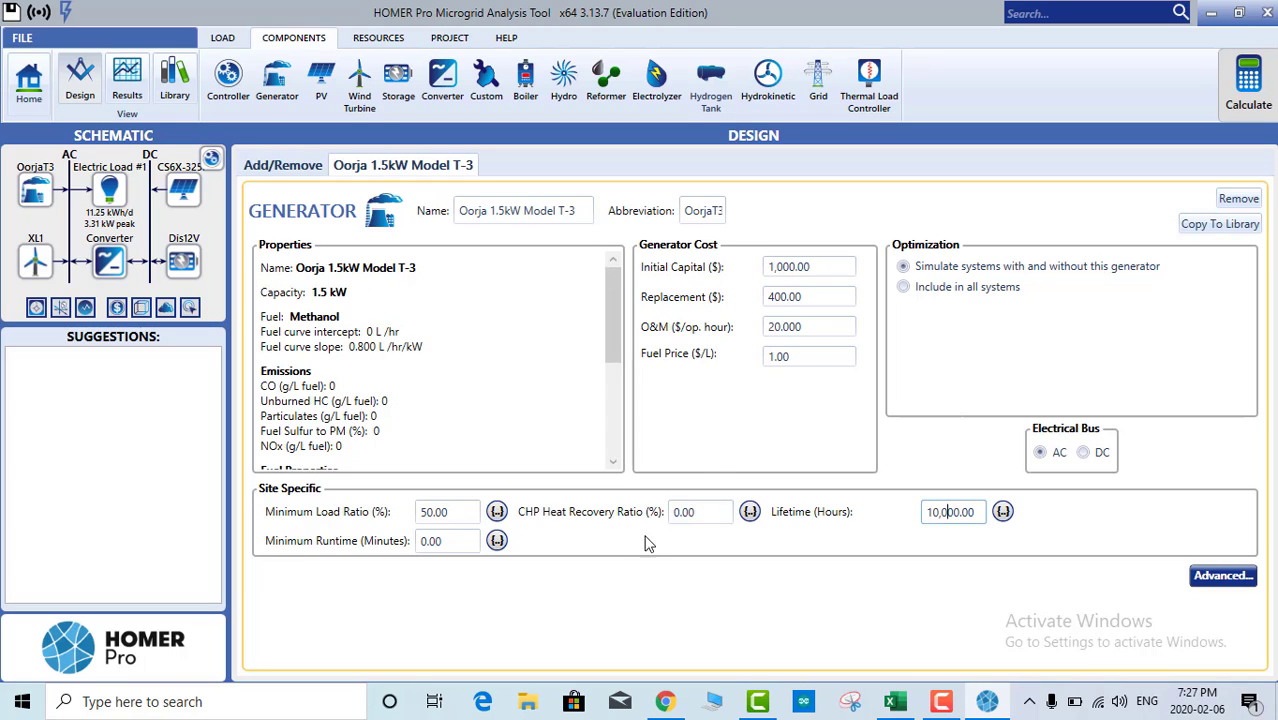
{"action": "left_click", "coordinate": [788, 437]}
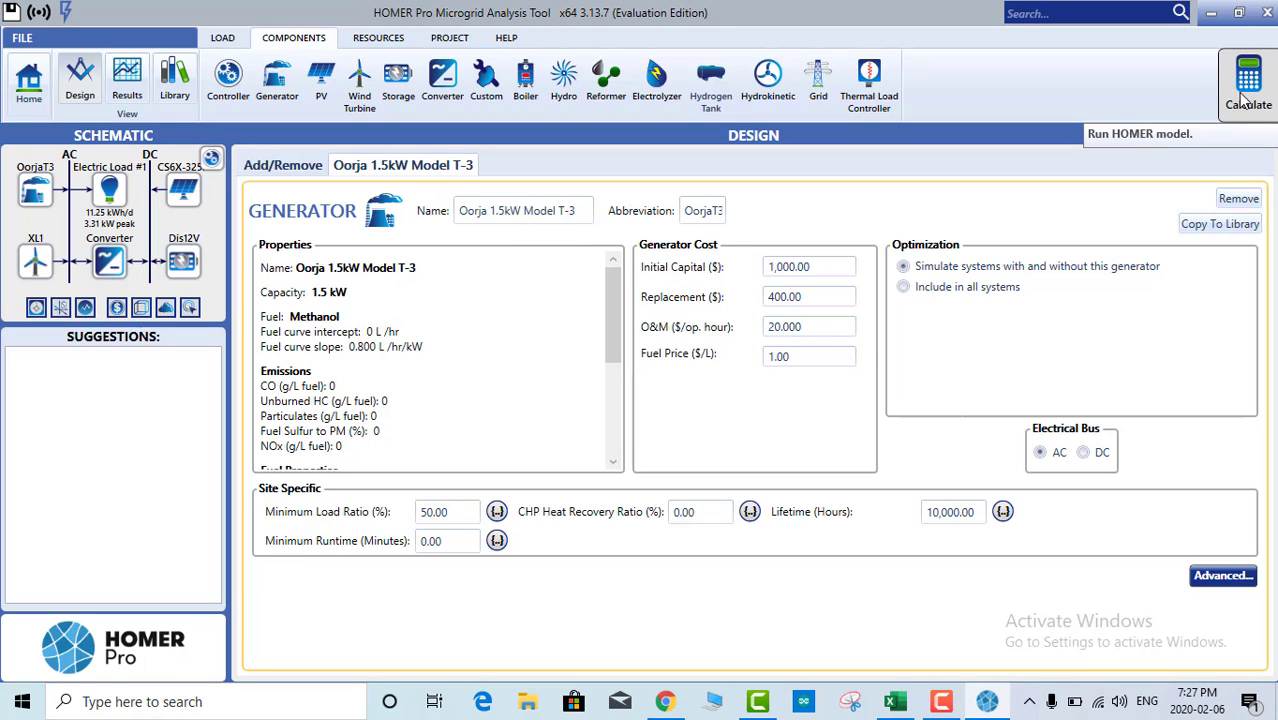
Step: Show the HOMER Load Following controller's page with its $0 costs and 25-year lifetime
{"action": "left_click", "coordinate": [211, 158]}
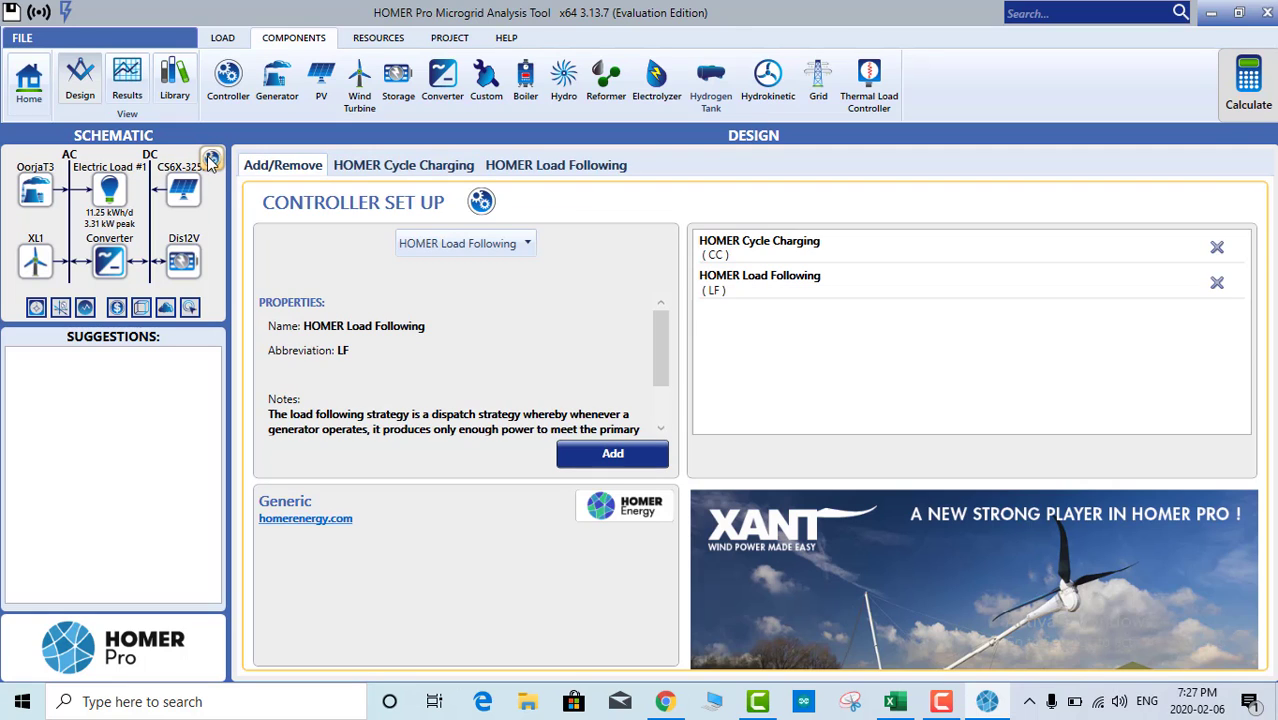
{"action": "left_click", "coordinate": [543, 170]}
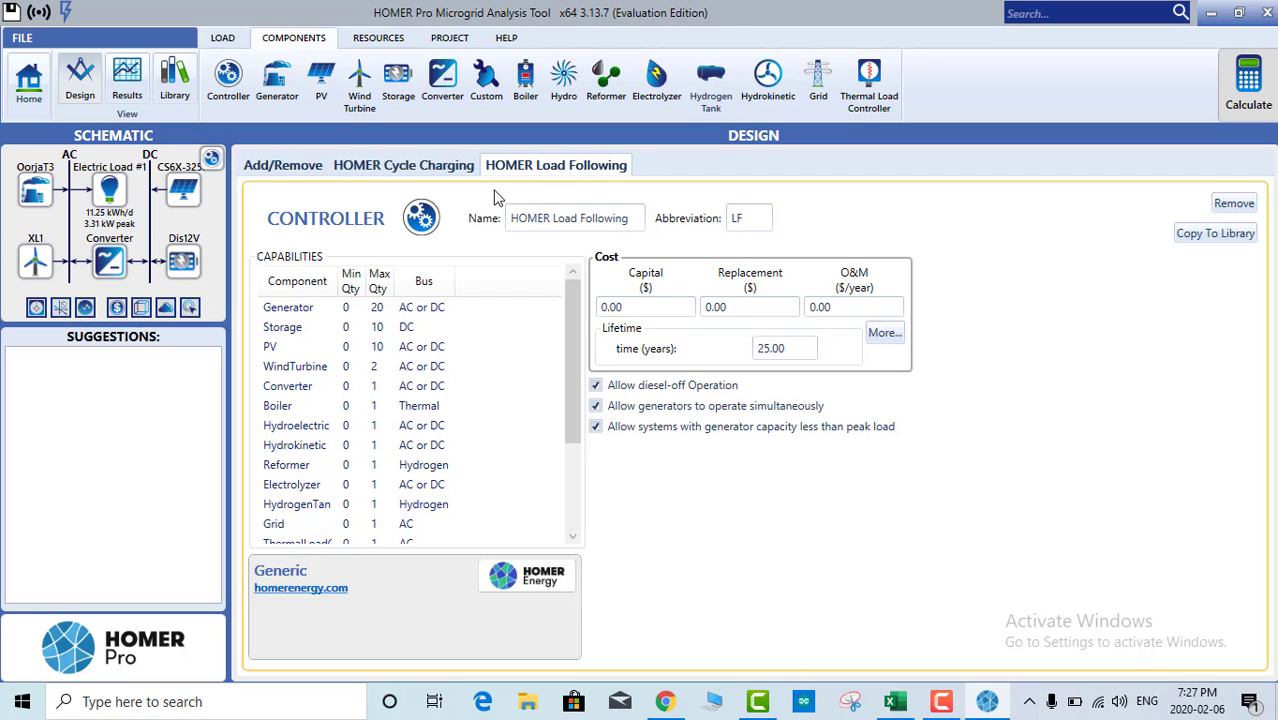
Step: Launch the HOMER calculation so the progress dialog reports the advanced vector engine starting
{"action": "left_click", "coordinate": [1246, 90]}
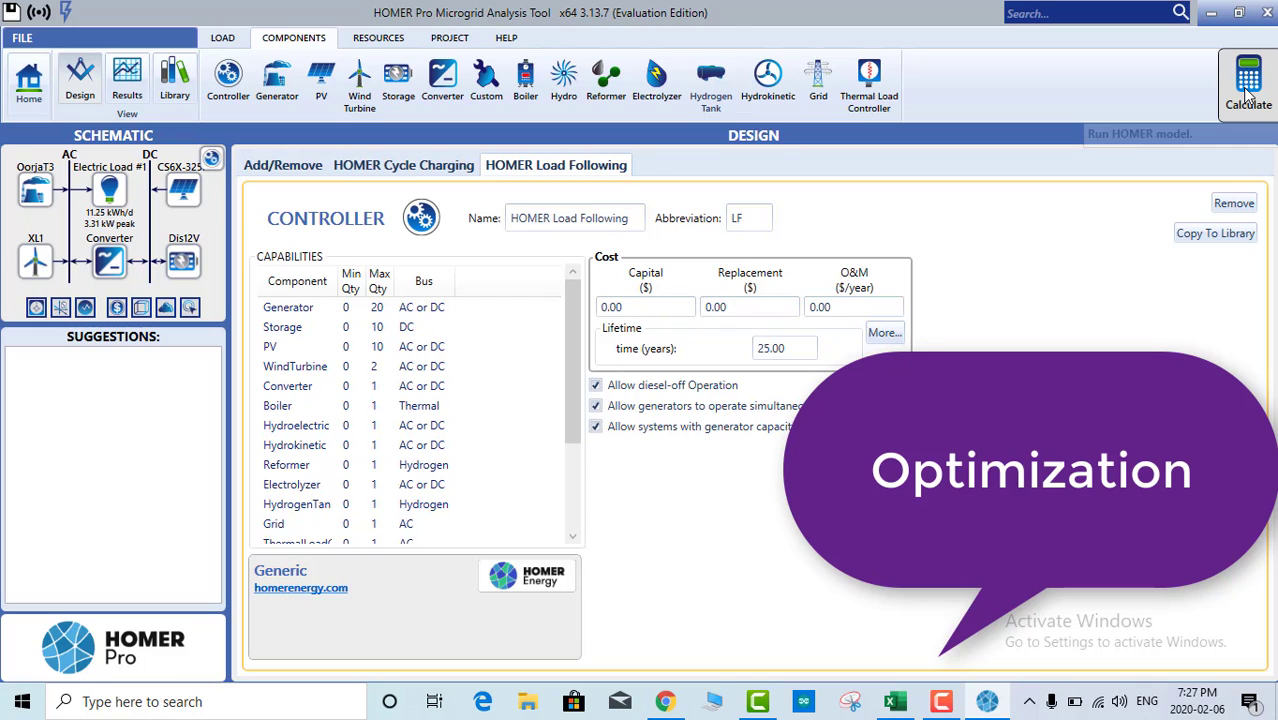
{"action": "left_click", "coordinate": [1246, 92]}
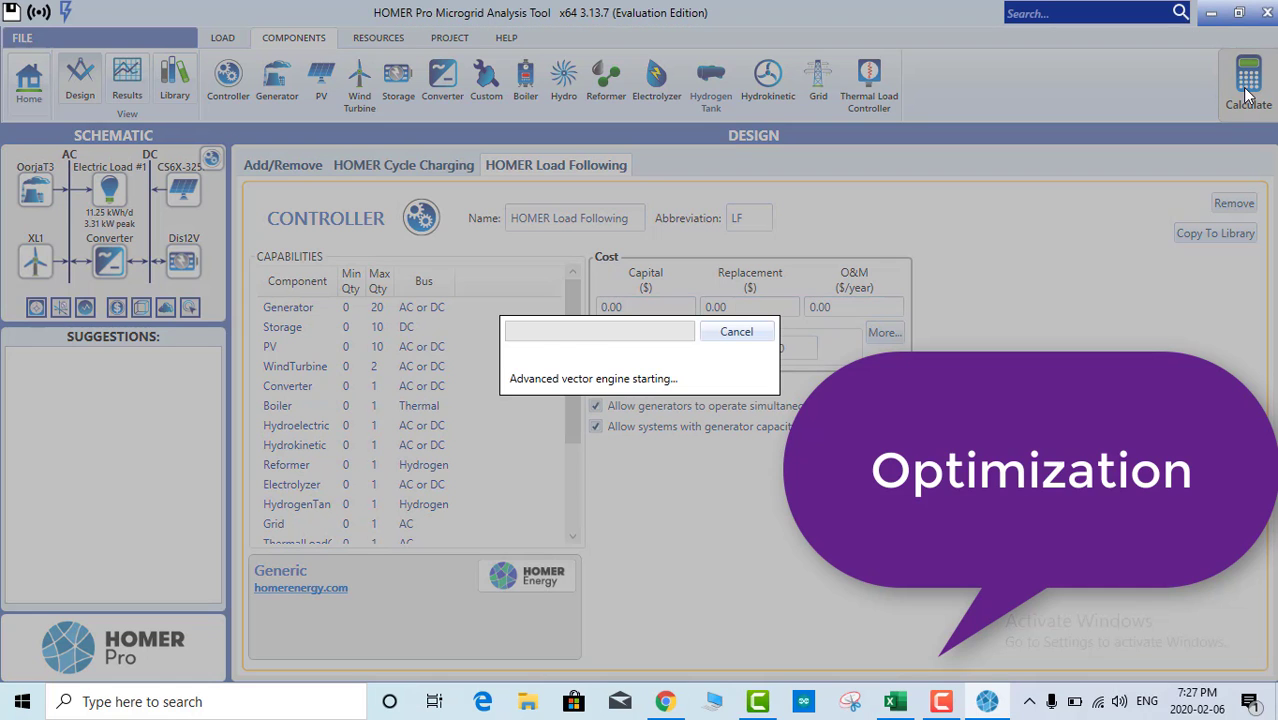
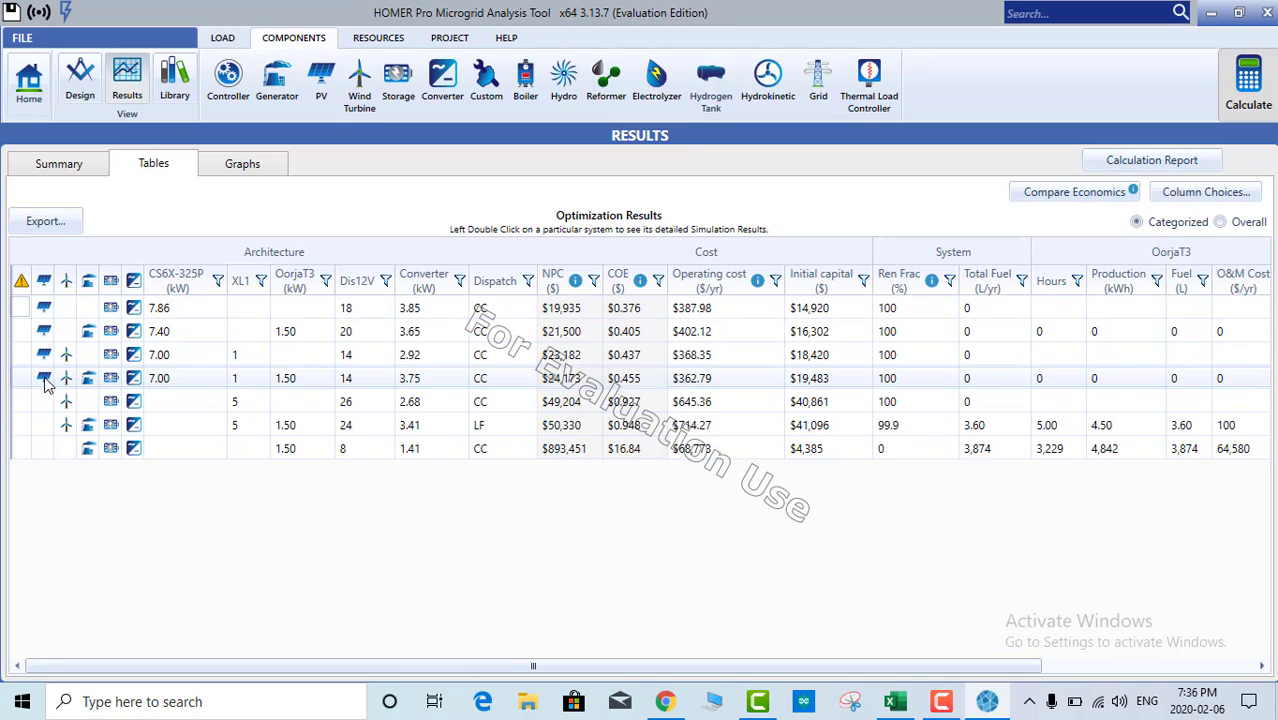
Step: Open the top PV-battery system's results and compare its economics: $873,516 present worth, 0.15-year payback
{"action": "double_click", "coordinate": [64, 302]}
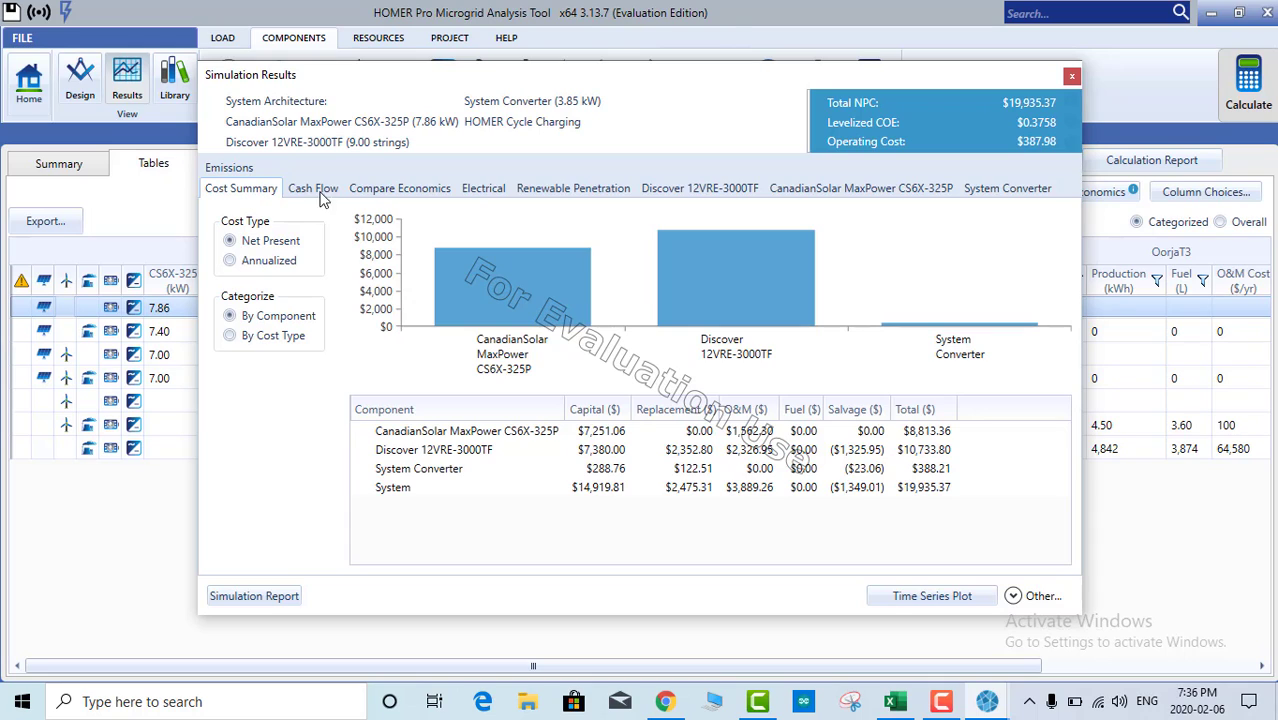
{"action": "left_click", "coordinate": [393, 191]}
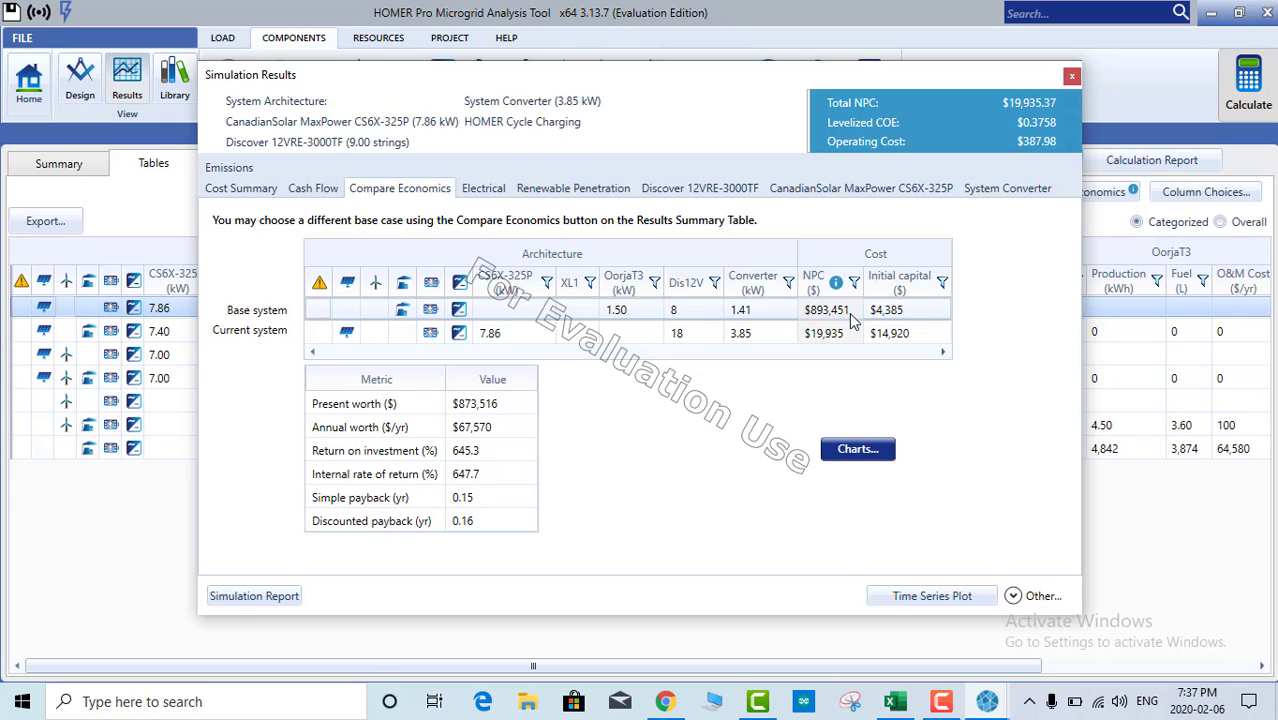
Step: Select the Base system row, then close Simulation Results to return to the seven-configuration table
{"action": "left_click", "coordinate": [850, 316]}
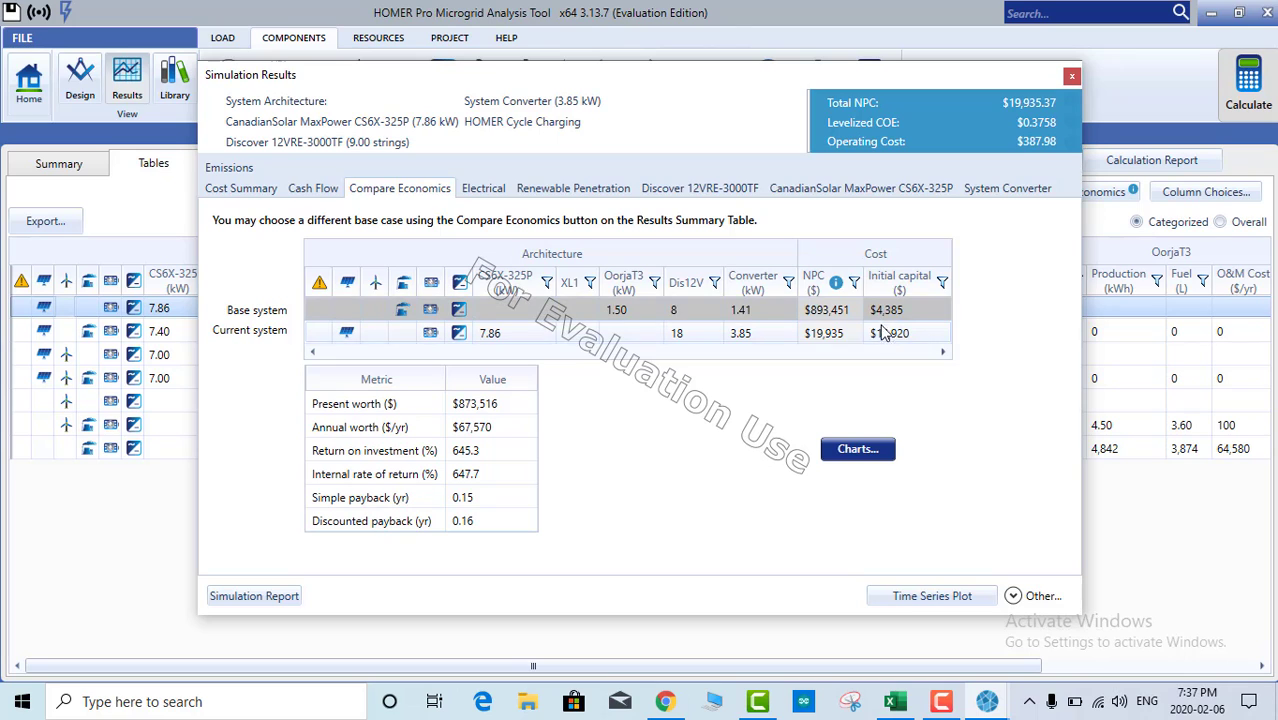
{"action": "left_click", "coordinate": [1071, 79]}
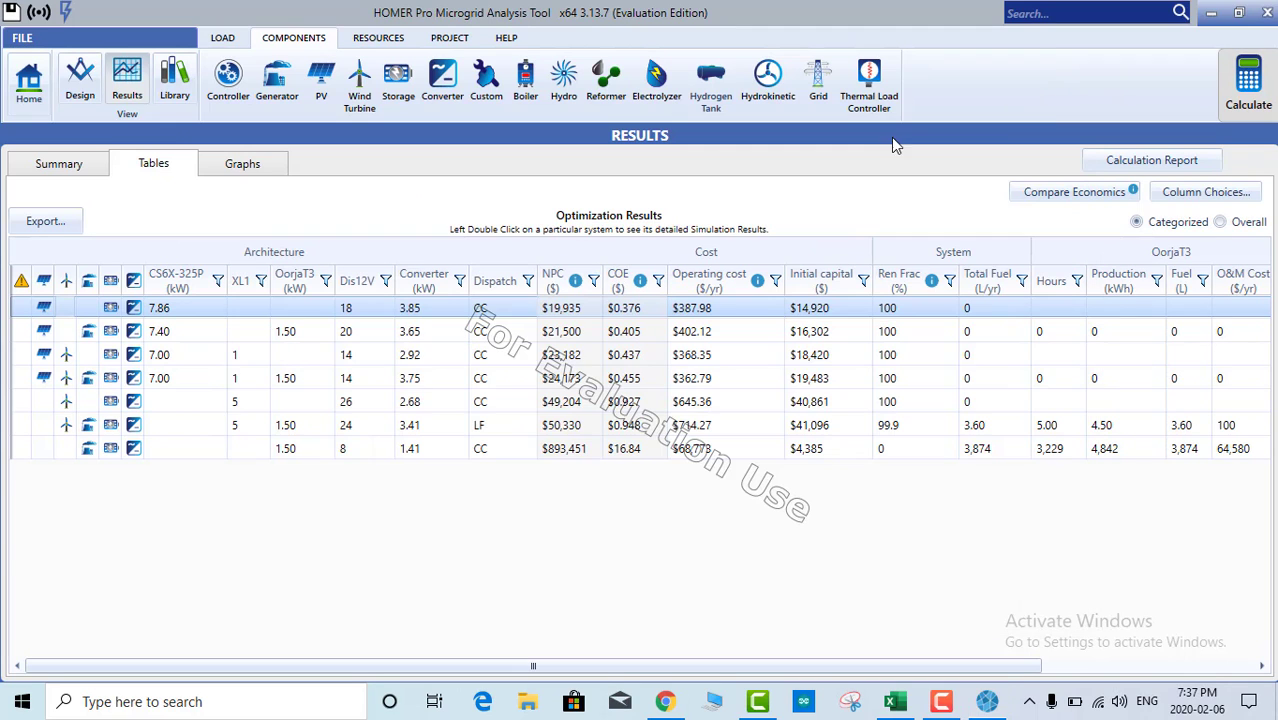
Step: Reopen the top system's Cost Summary and check capital costs: PV $7,251.06, battery $7,380.00, converter $288.76, total $14,919.81
{"action": "double_click", "coordinate": [70, 314]}
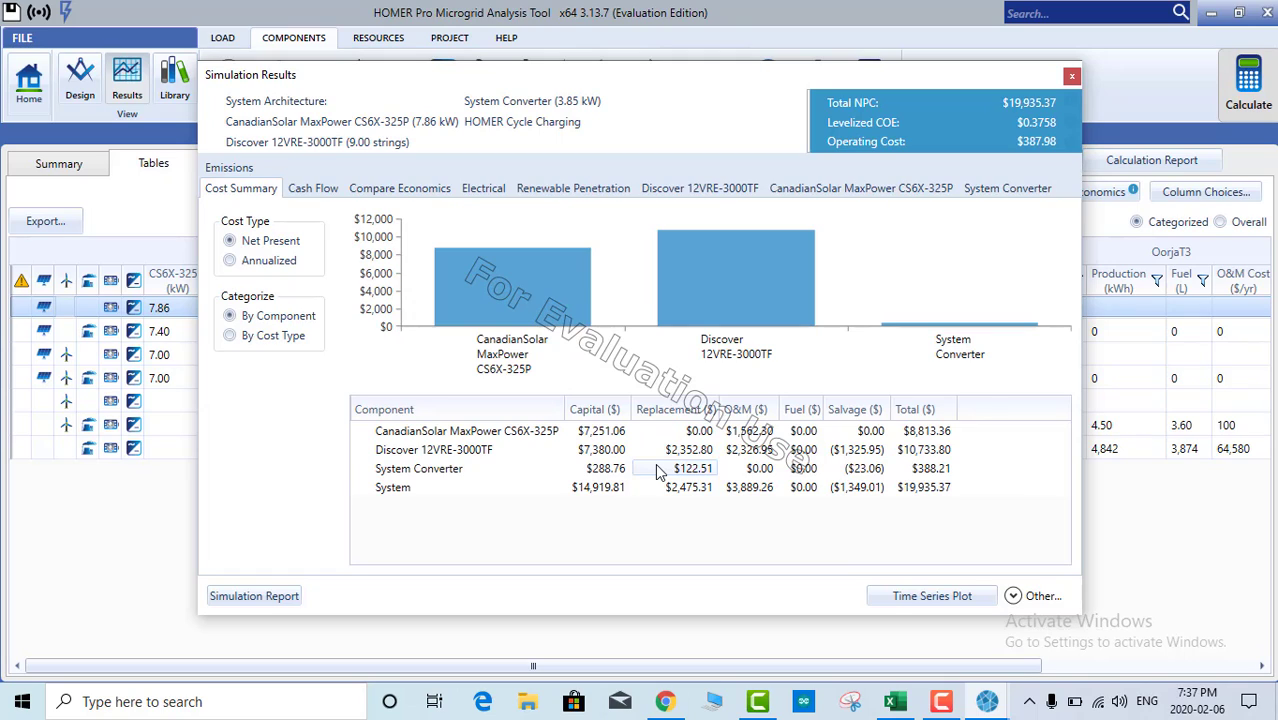
{"action": "left_click", "coordinate": [413, 434]}
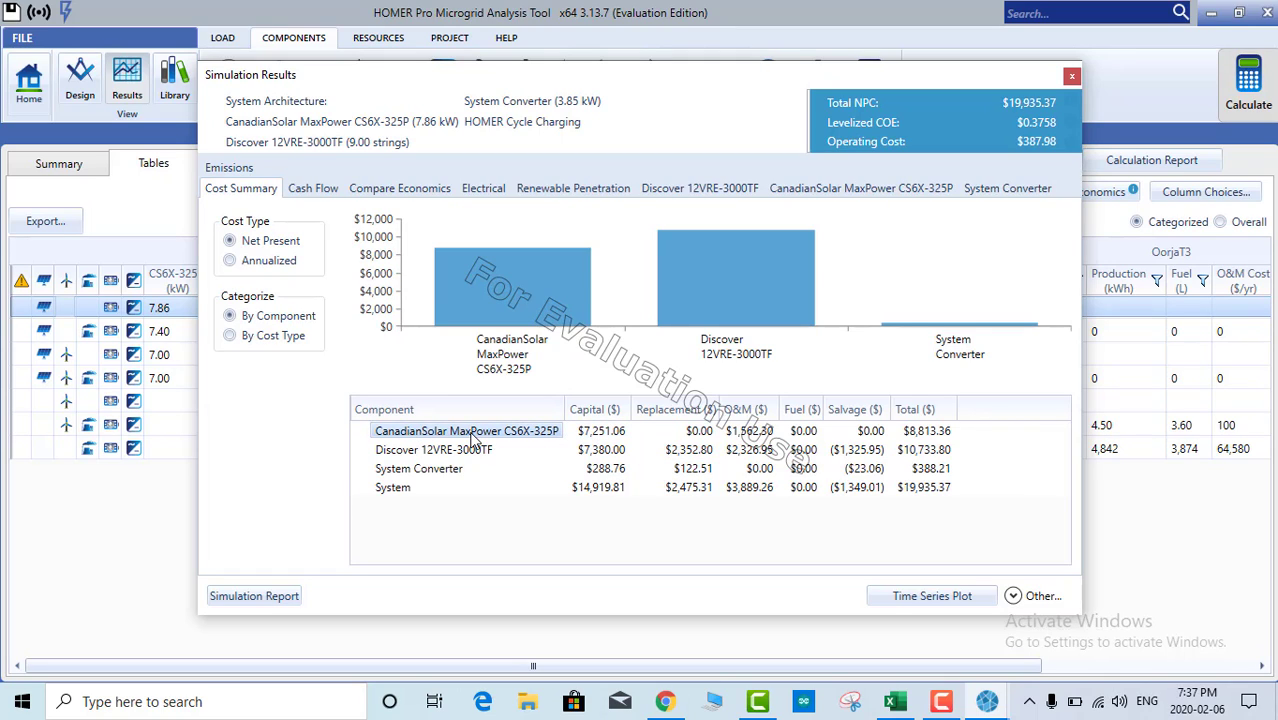
{"action": "left_click", "coordinate": [589, 438]}
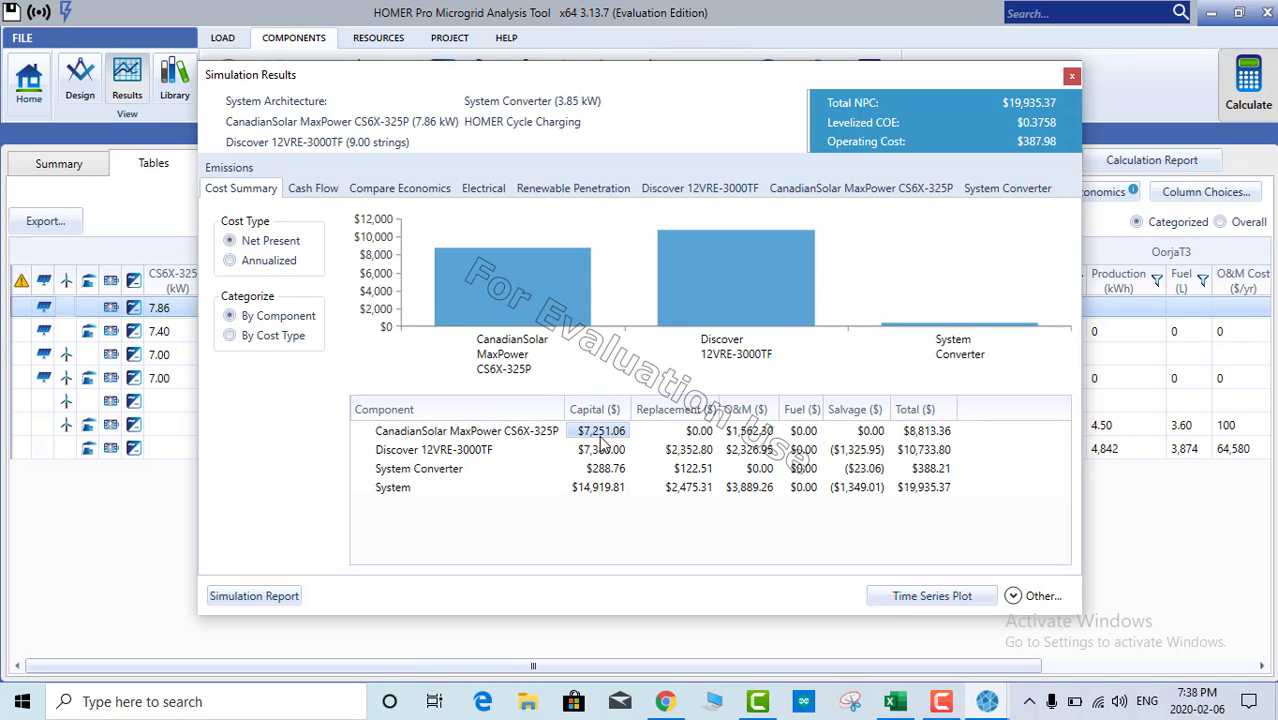
{"action": "left_click", "coordinate": [437, 456]}
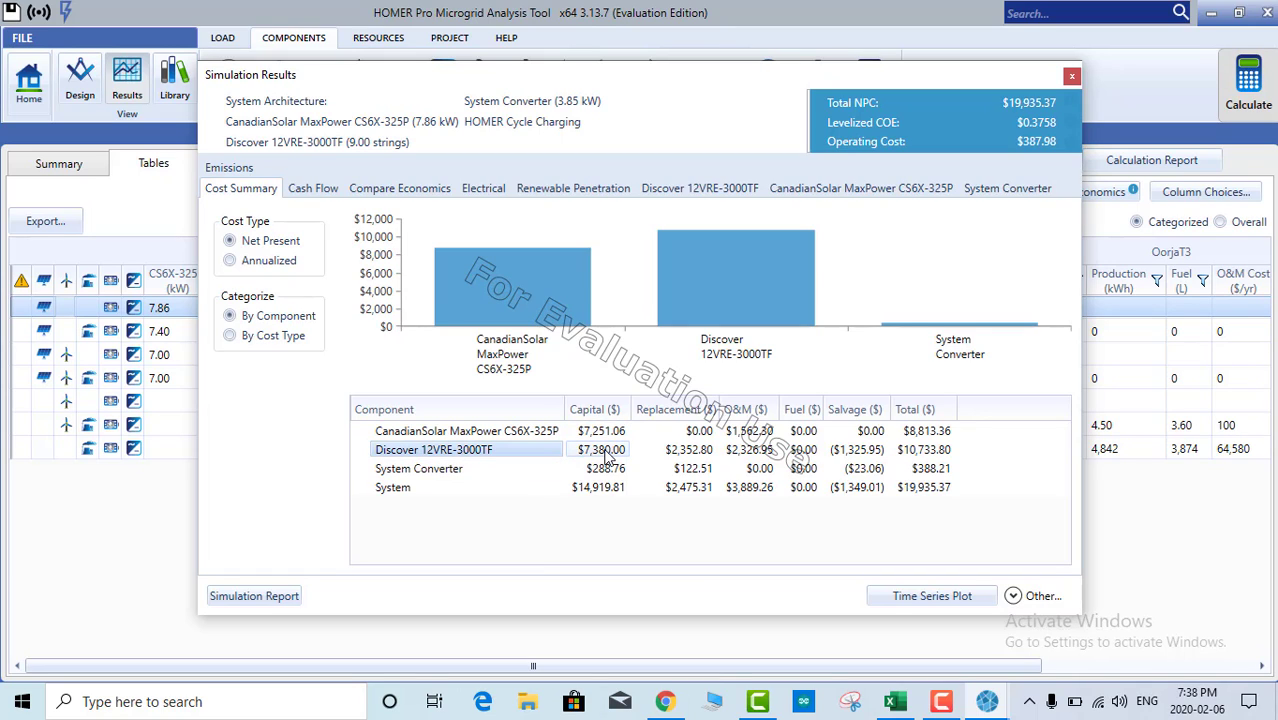
{"action": "left_click", "coordinate": [599, 456]}
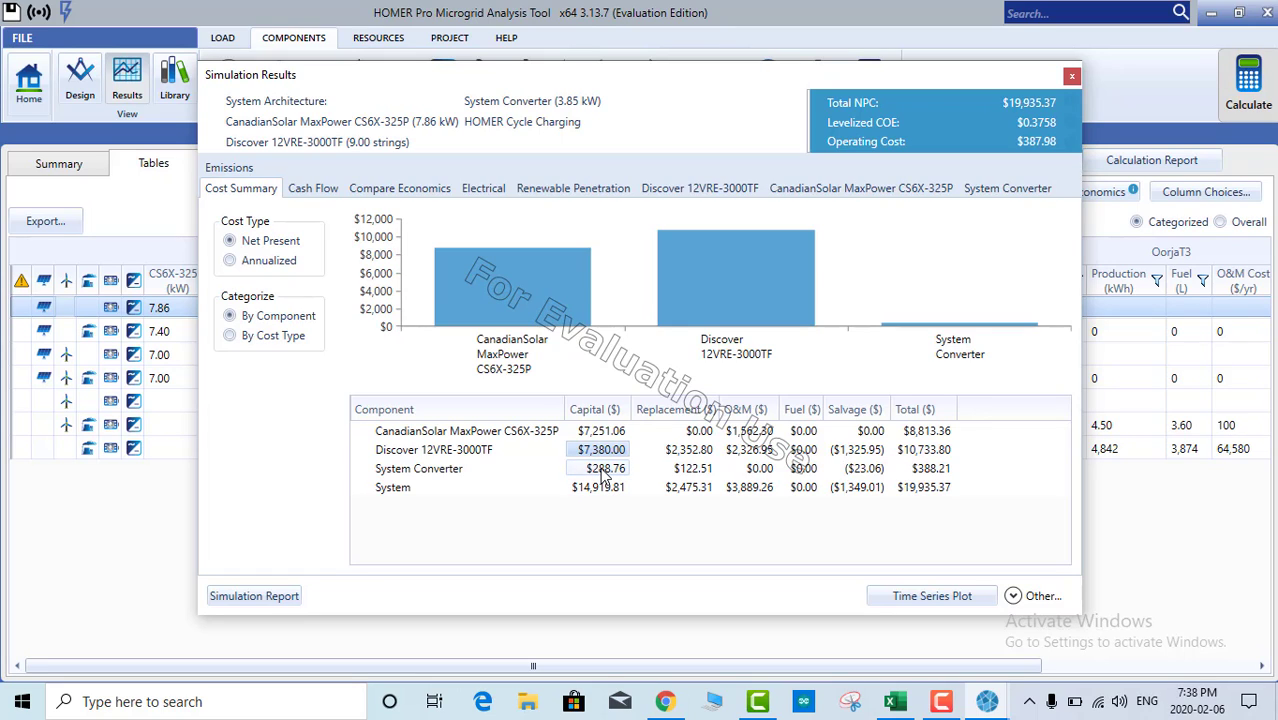
{"action": "left_click", "coordinate": [603, 474]}
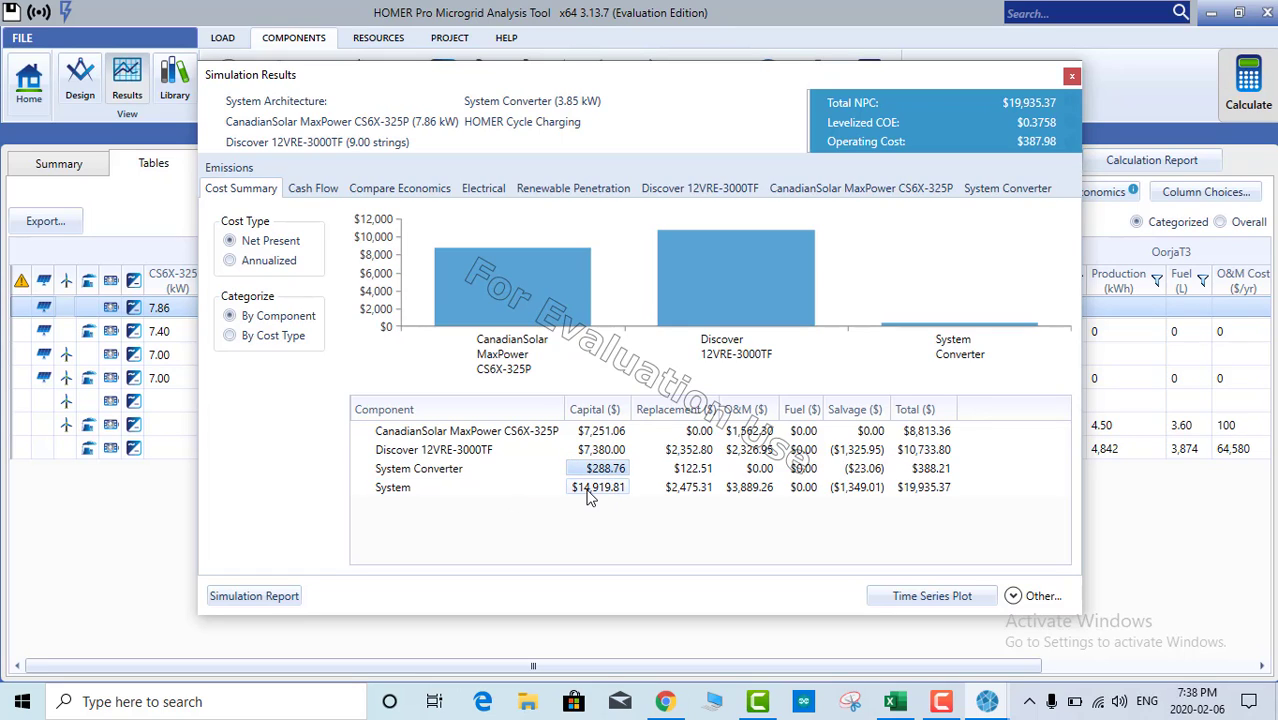
{"action": "left_click", "coordinate": [590, 497]}
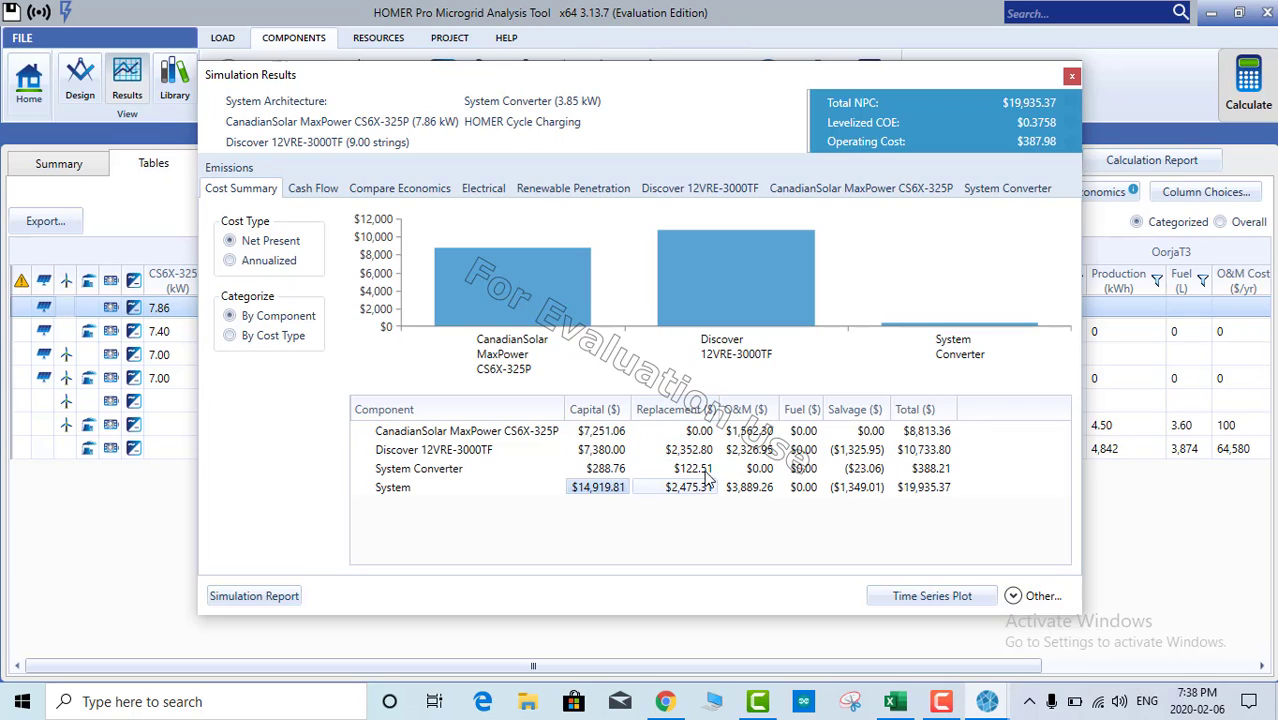
Step: Inspect the O&M and fuel cost cells and the $19,935.37 system total
{"action": "left_click_drag", "start_coordinate": [757, 431], "coordinate": [761, 487]}
{"action": "left_click_drag", "start_coordinate": [803, 432], "coordinate": [810, 468]}
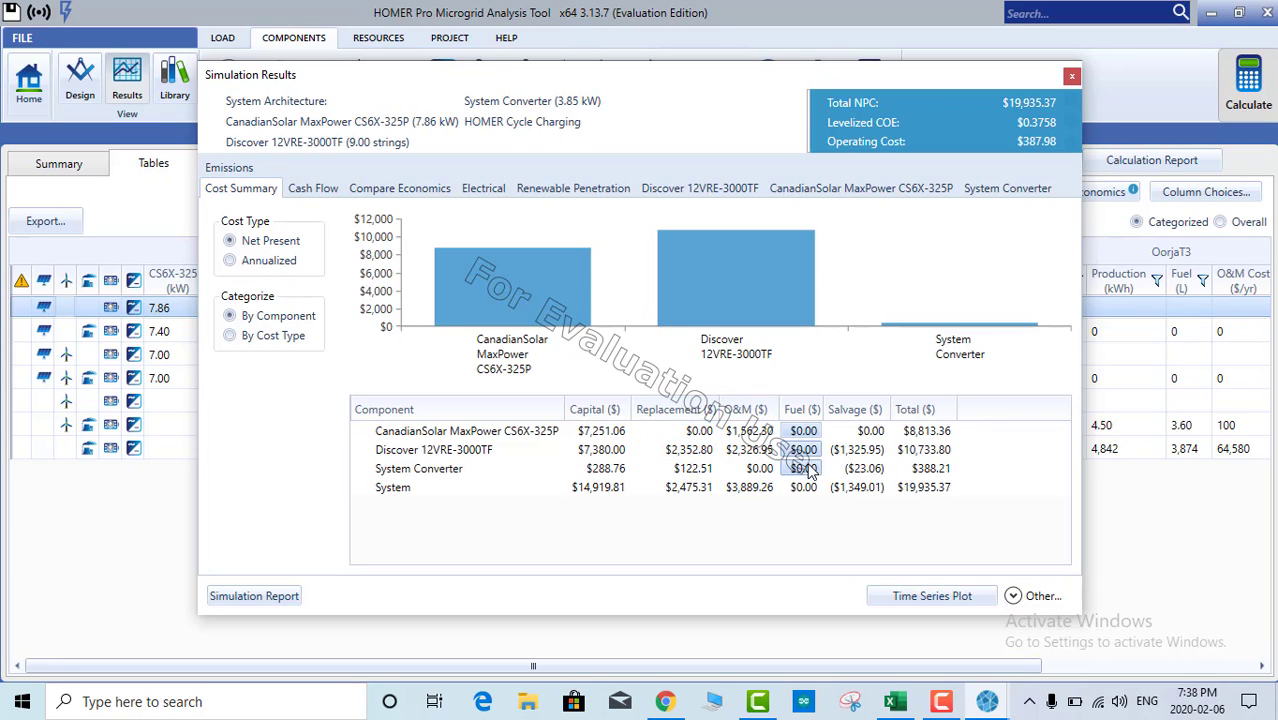
{"action": "left_click", "coordinate": [804, 487]}
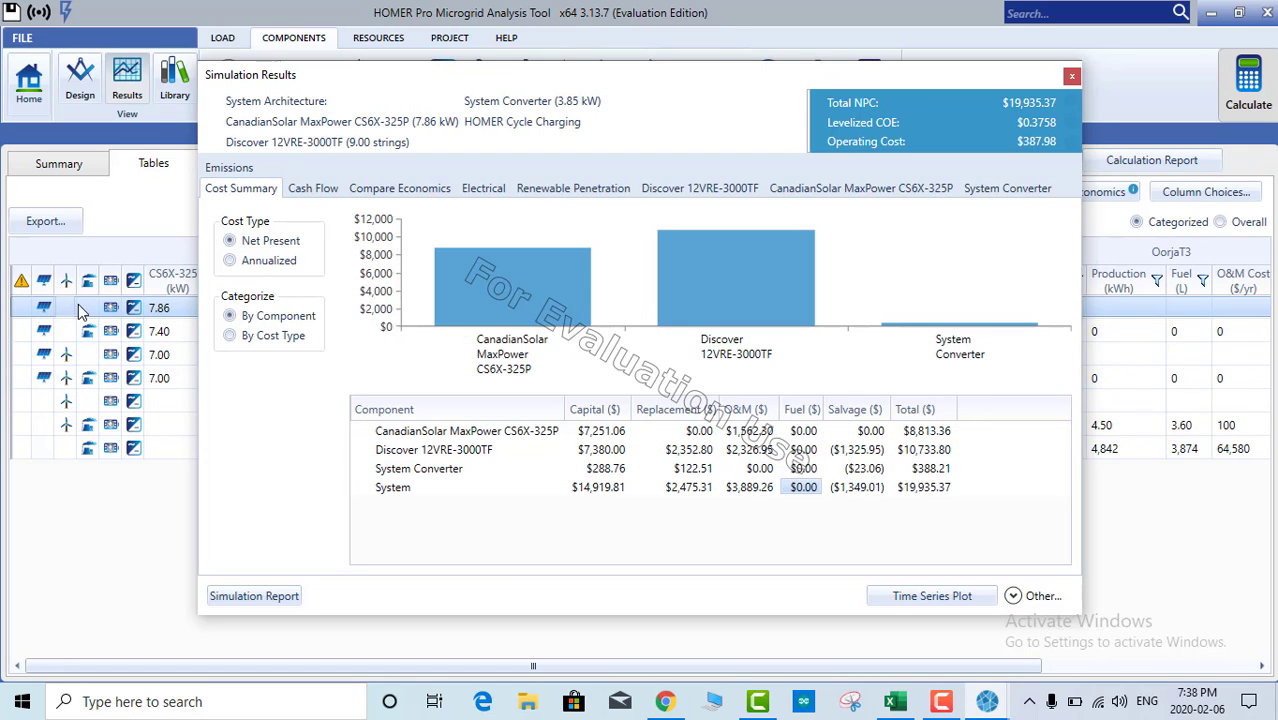
{"action": "left_click_drag", "start_coordinate": [803, 431], "coordinate": [805, 468]}
{"action": "left_click", "coordinate": [804, 449]}
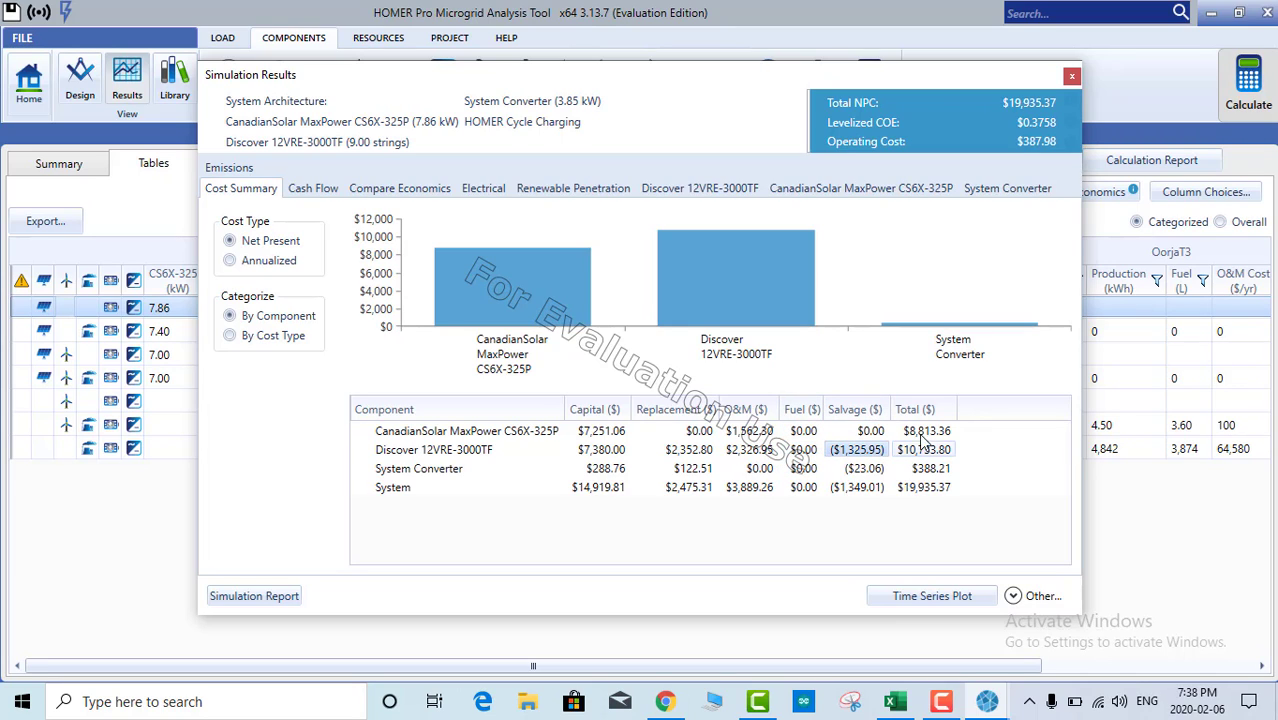
{"action": "left_click", "coordinate": [929, 487]}
{"action": "key", "text": "Up"}
{"action": "key", "text": "Up"}
{"action": "key", "text": "Up"}
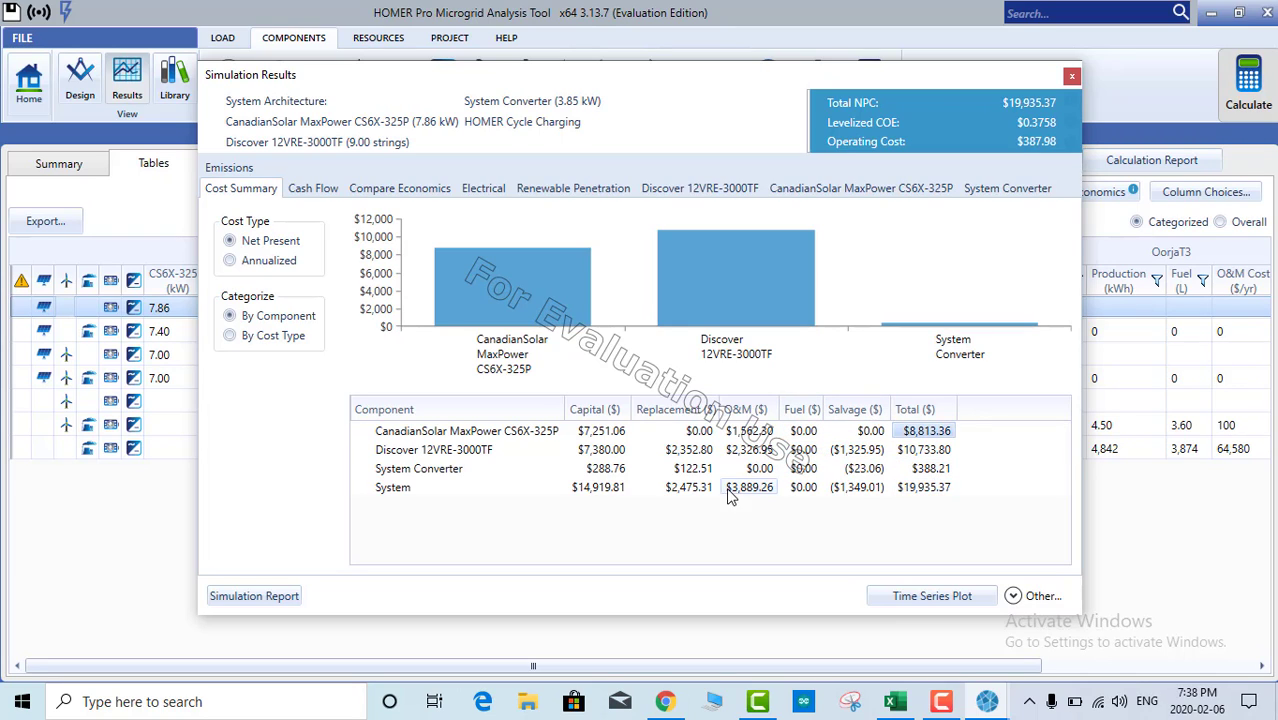
{"action": "left_click", "coordinate": [908, 492]}
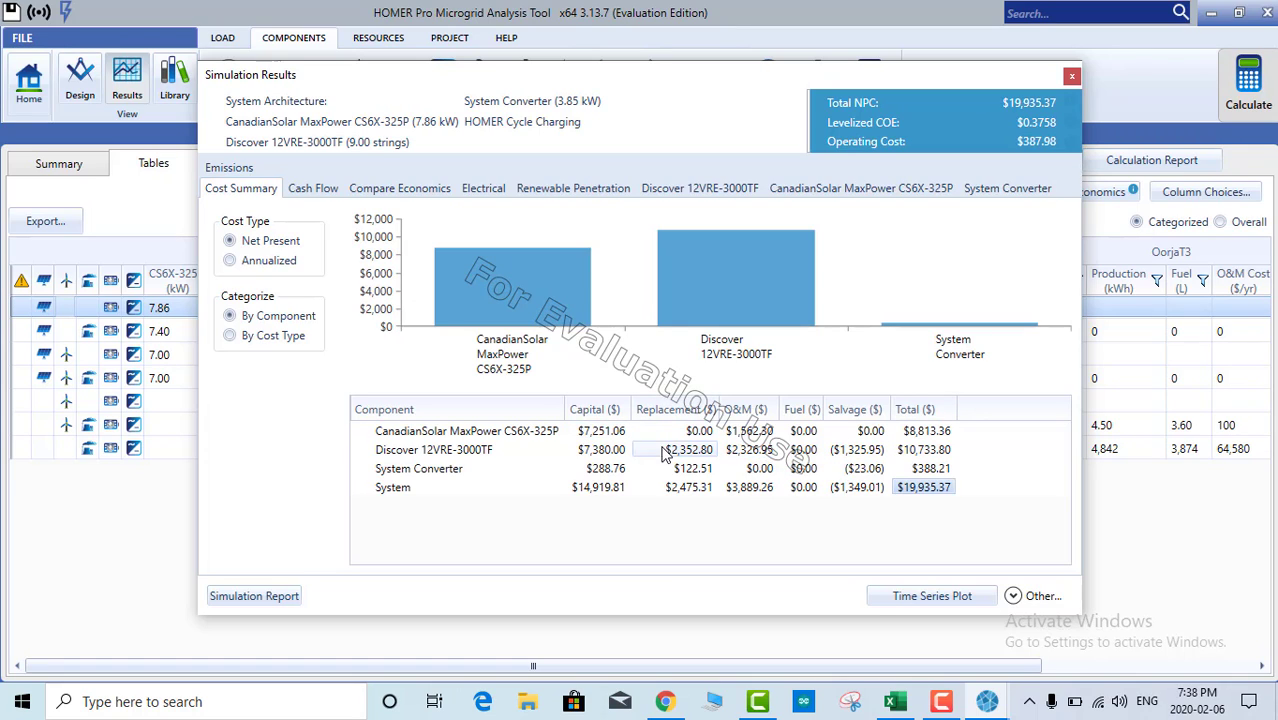
Step: Select the whole cost table including component names, then go to the Excel workbook
{"action": "left_click_drag", "start_coordinate": [597, 432], "coordinate": [930, 492]}
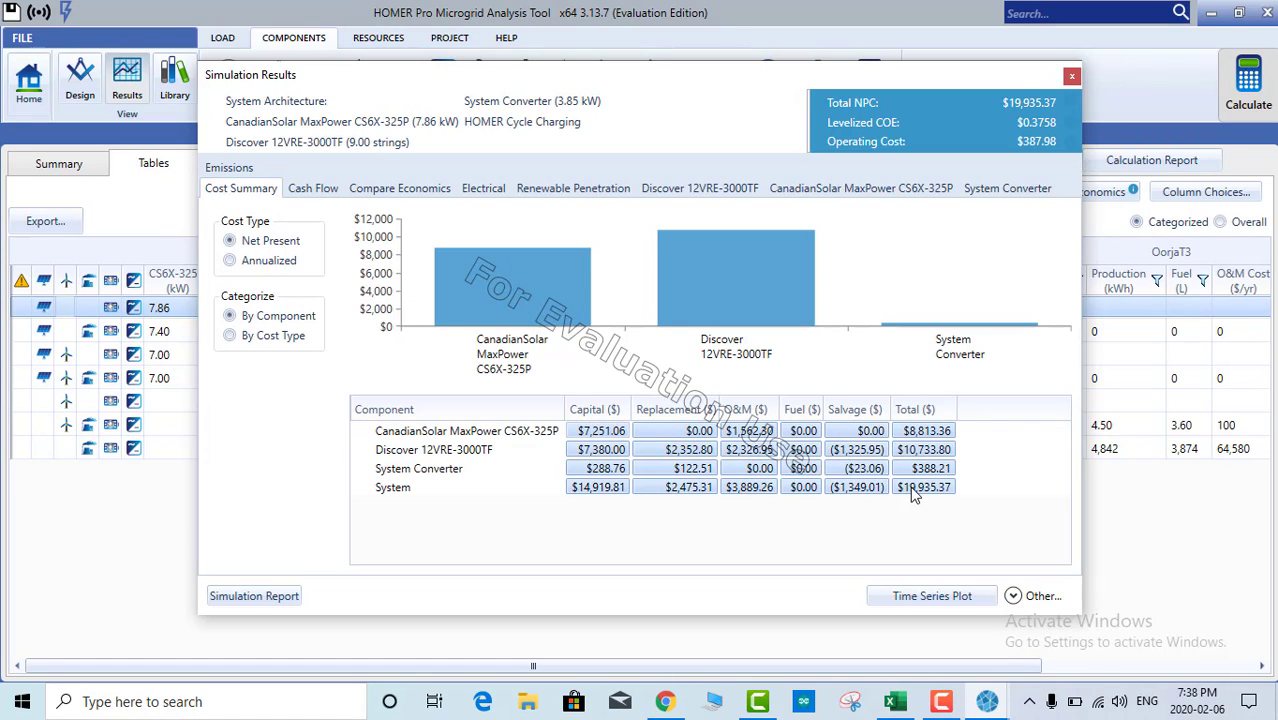
{"action": "left_click", "coordinate": [709, 455]}
{"action": "left_click_drag", "start_coordinate": [401, 433], "coordinate": [923, 481]}
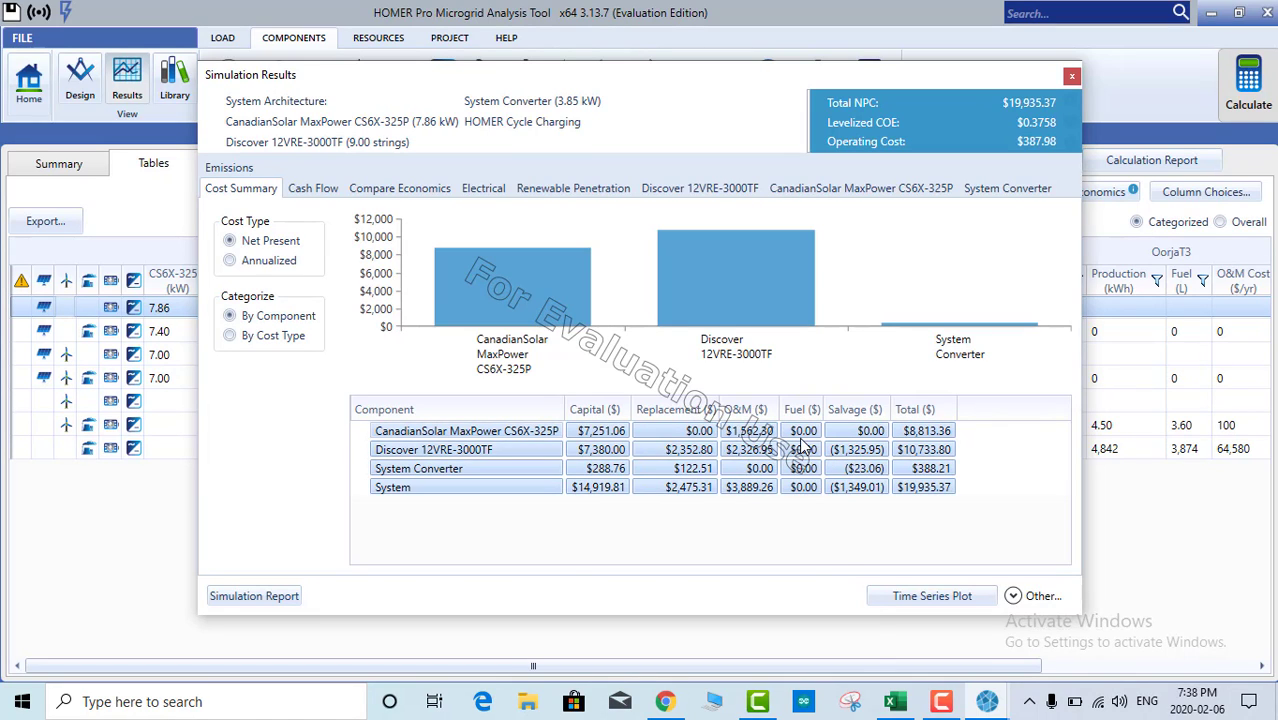
{"action": "left_click", "coordinate": [895, 705]}
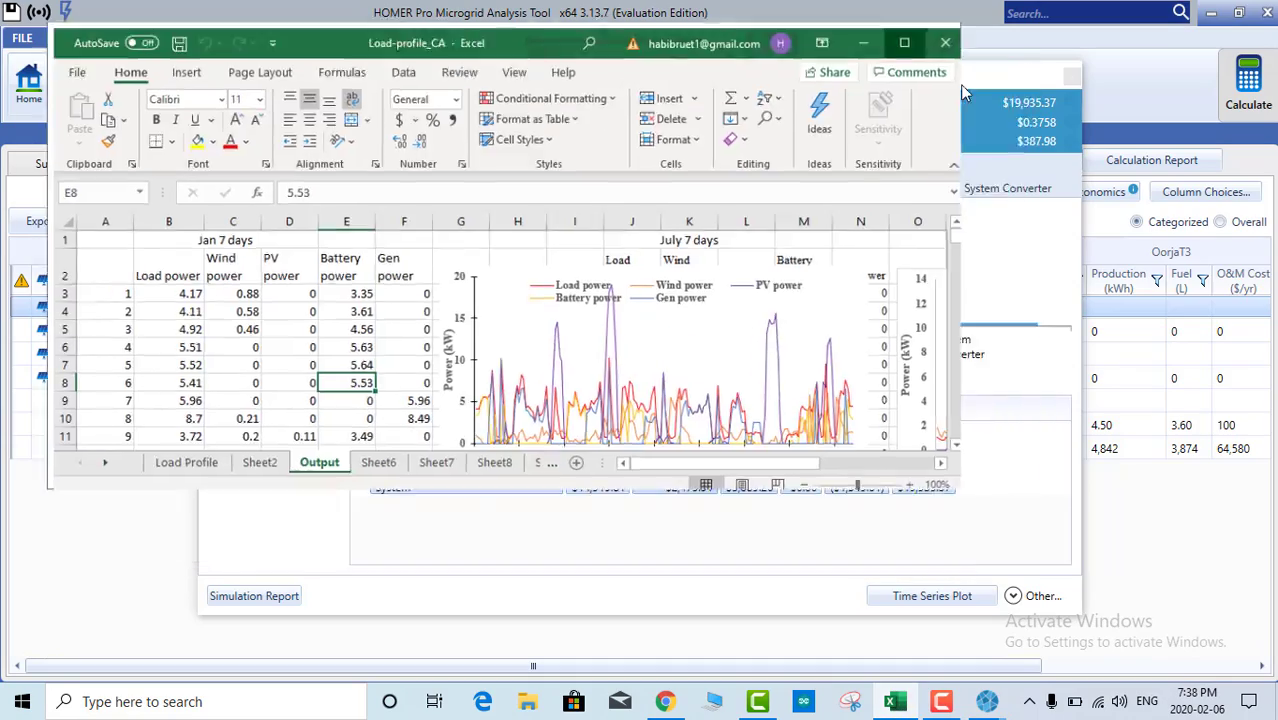
Step: Maximize Excel, open the Cost sheet and inspect the wind turbine row's cost cells
{"action": "left_click", "coordinate": [959, 84]}
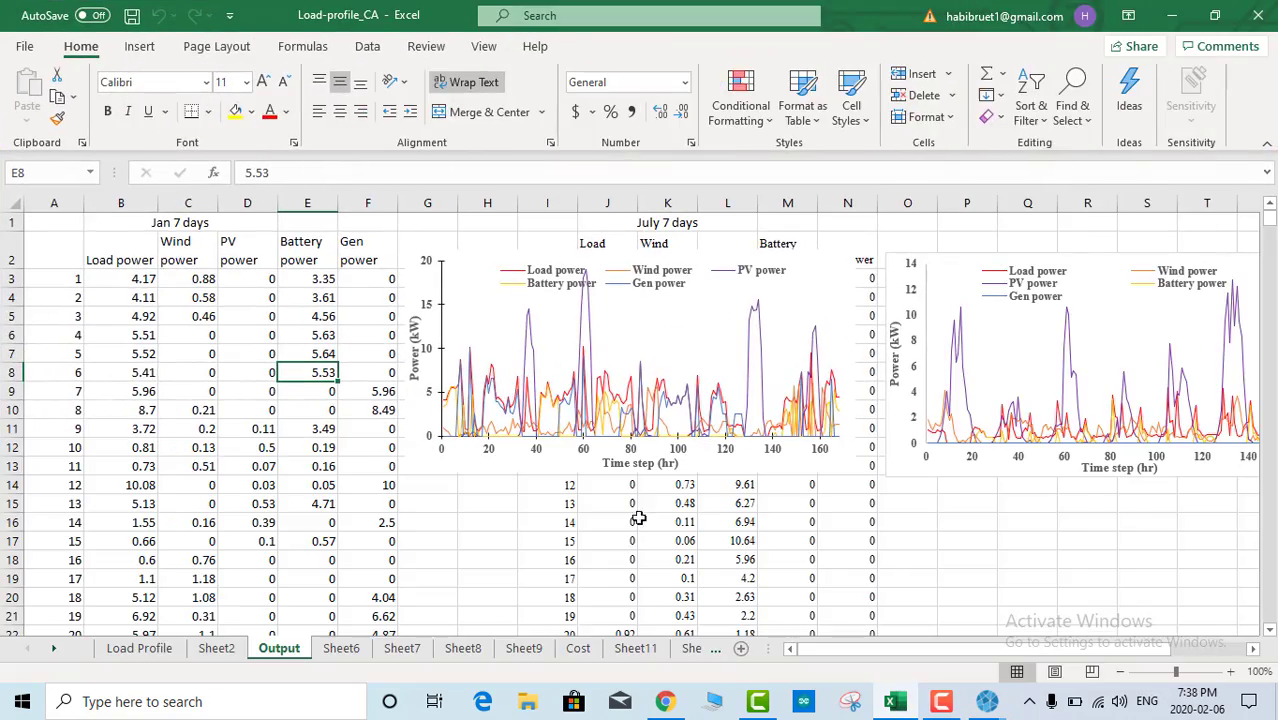
{"action": "left_click", "coordinate": [578, 648]}
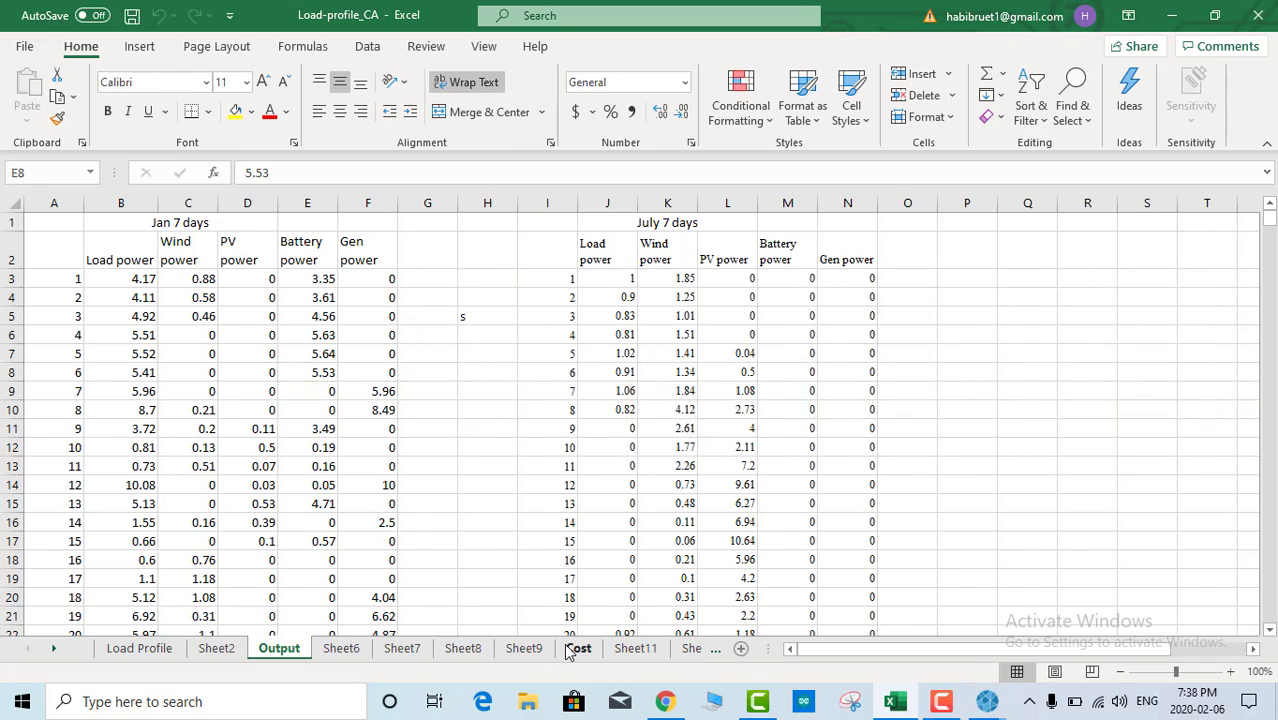
{"action": "left_click", "coordinate": [122, 302]}
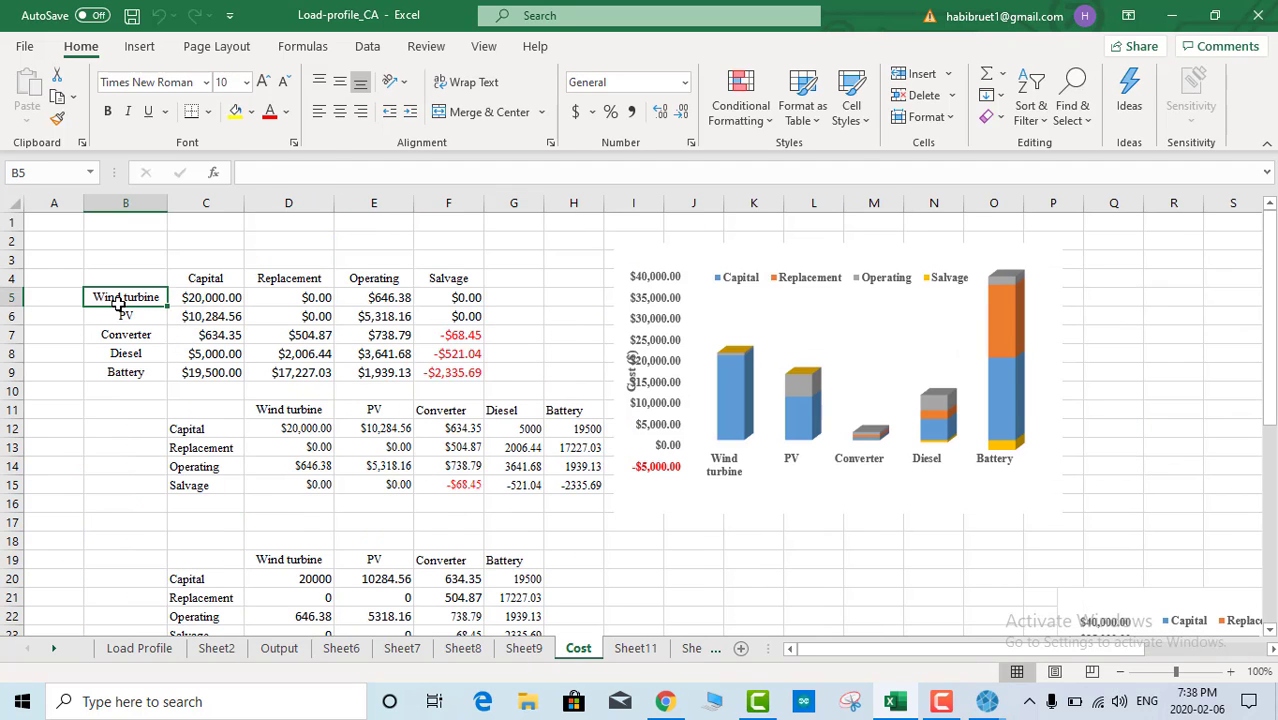
{"action": "left_click", "coordinate": [212, 297]}
{"action": "left_click", "coordinate": [314, 297]}
{"action": "left_click", "coordinate": [363, 300]}
{"action": "left_click", "coordinate": [462, 282]}
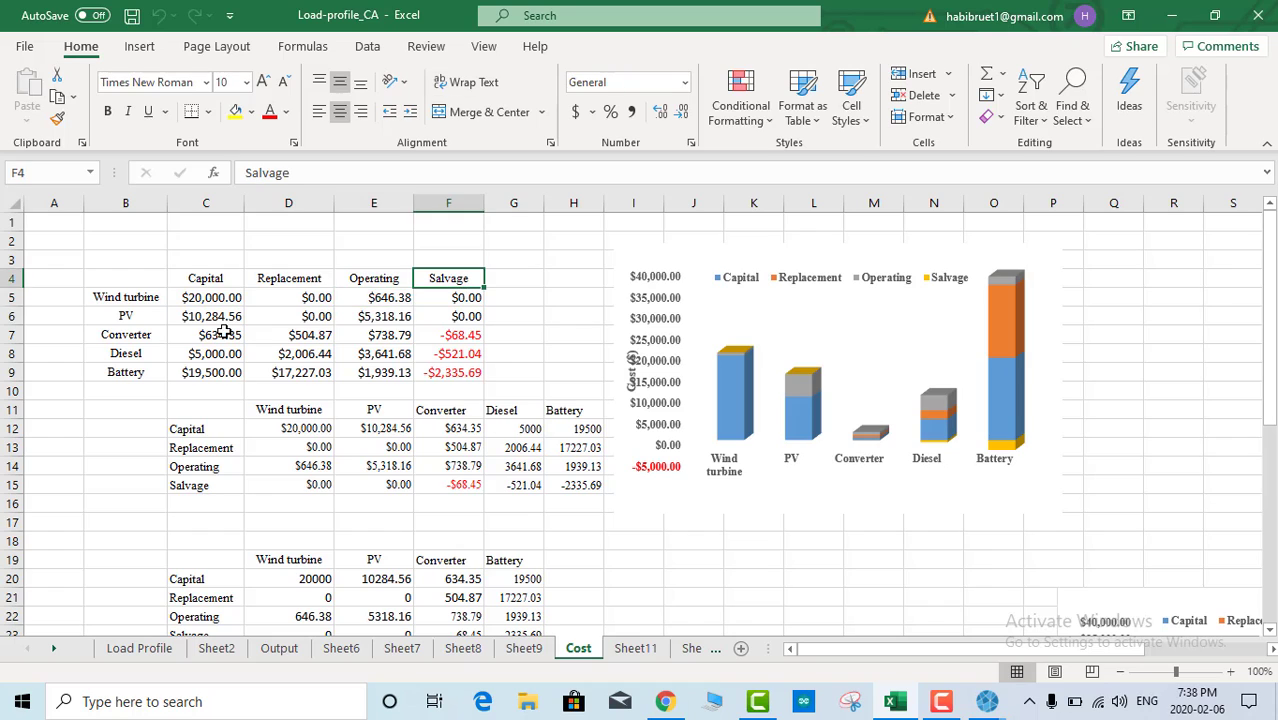
Step: Check the PV, Converter and Diesel labels and the stacked chart, then select B4:F9
{"action": "left_click", "coordinate": [122, 316]}
{"action": "left_click", "coordinate": [124, 336]}
{"action": "left_click", "coordinate": [124, 354]}
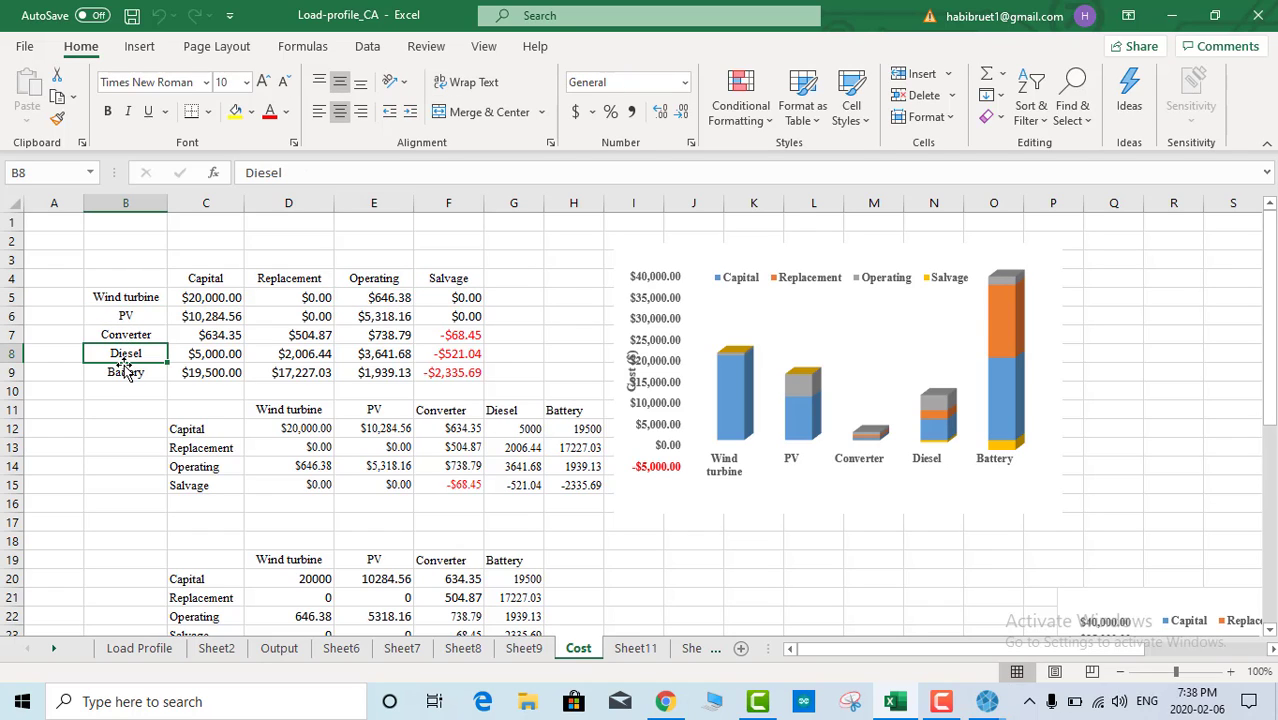
{"action": "left_click", "coordinate": [784, 272]}
{"action": "left_click_drag", "start_coordinate": [128, 282], "coordinate": [453, 371]}
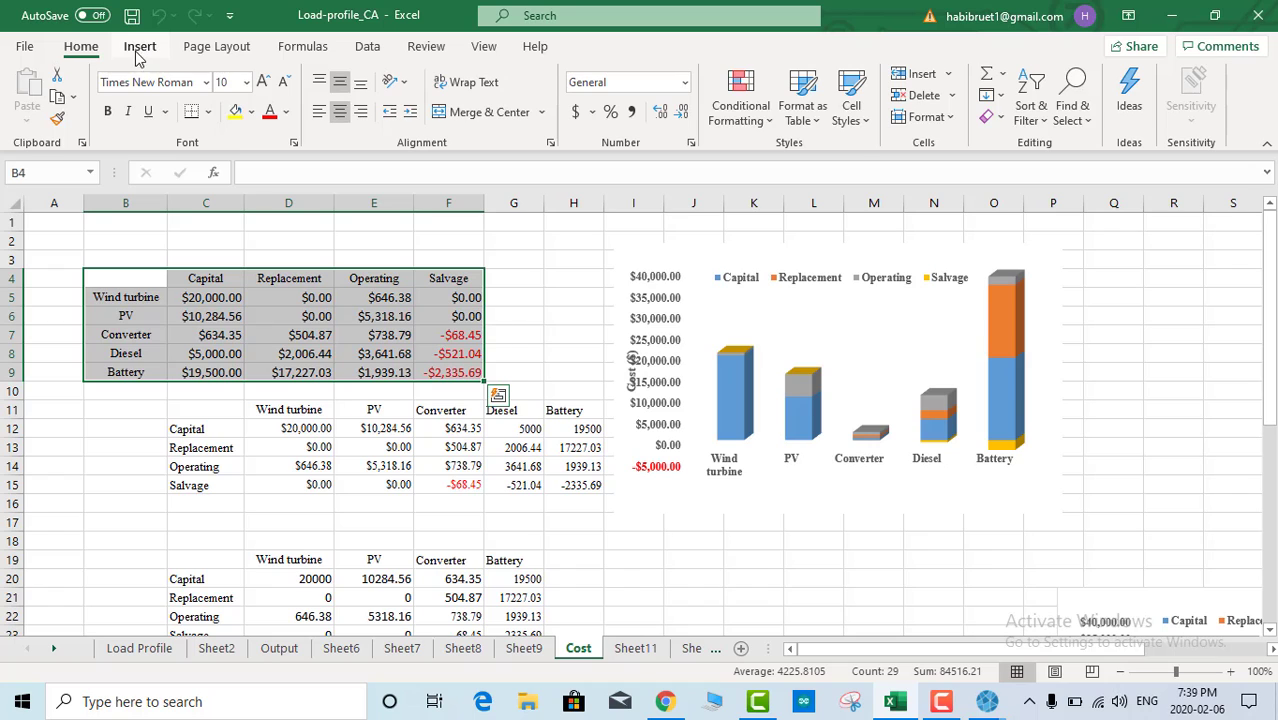
{"action": "left_click", "coordinate": [139, 47]}
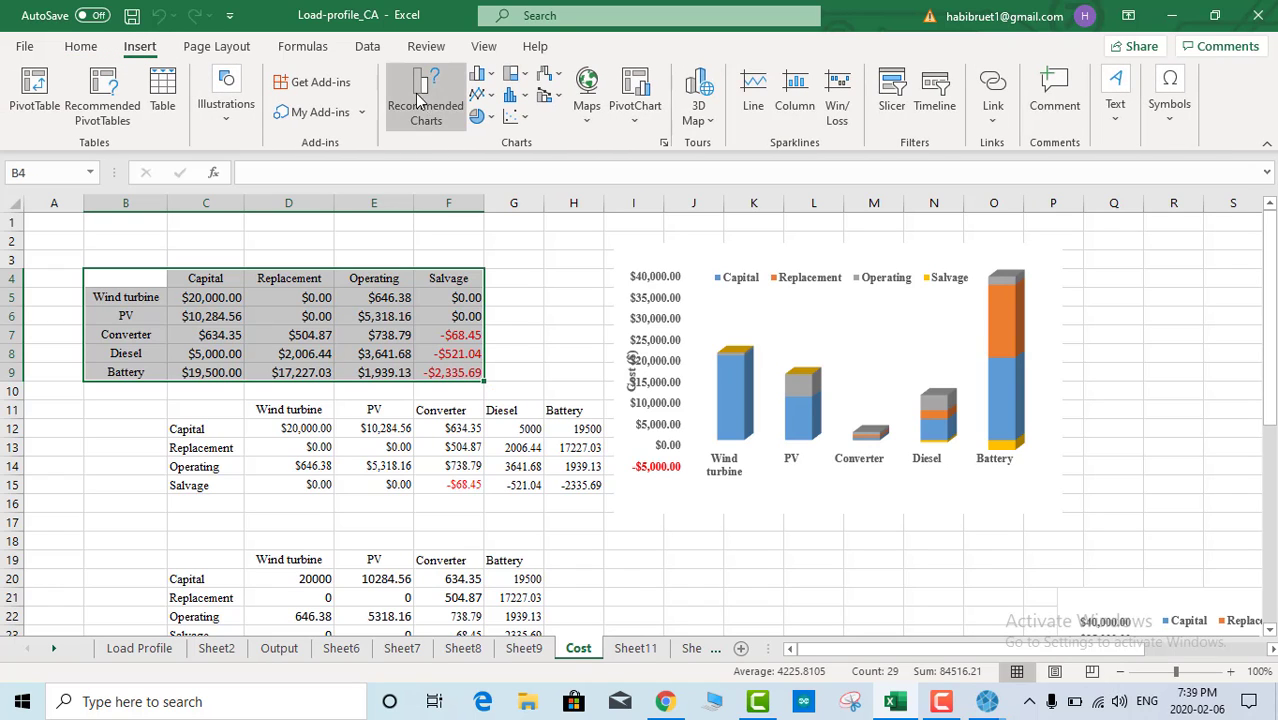
{"action": "left_click", "coordinate": [483, 76]}
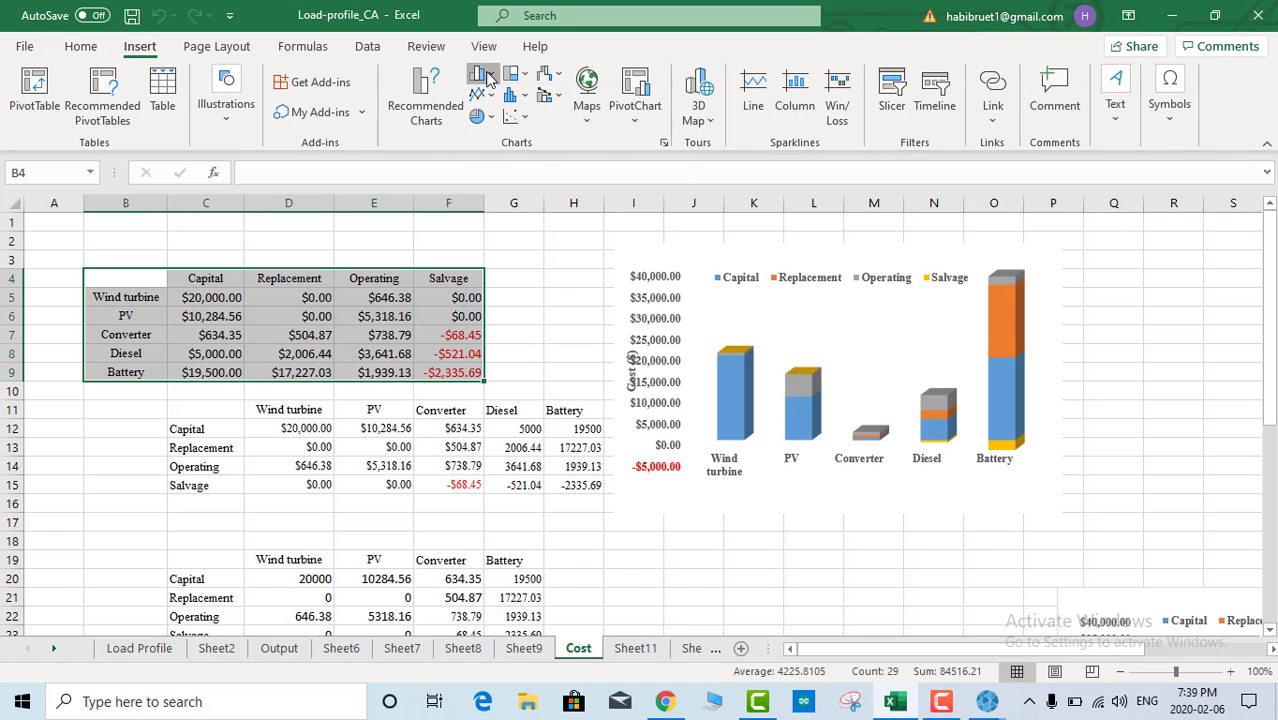
{"action": "left_click", "coordinate": [486, 77]}
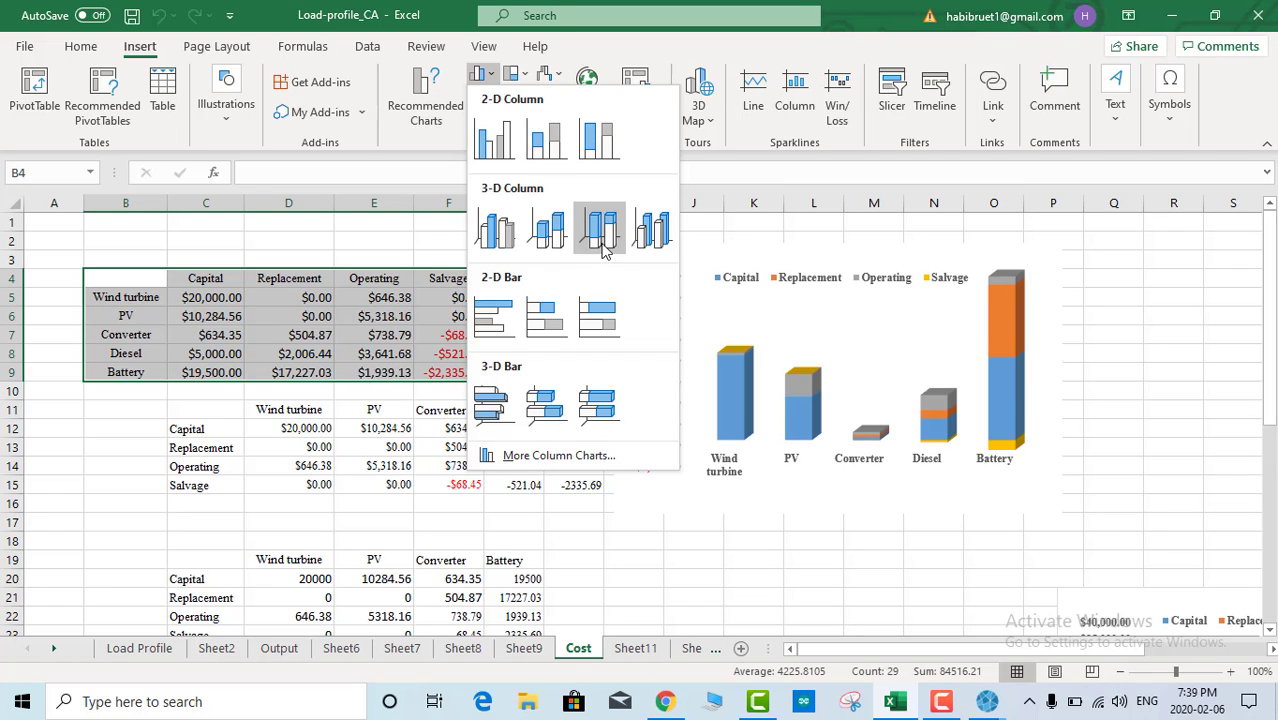
{"action": "key", "text": "Escape"}
{"action": "left_click", "coordinate": [816, 263]}
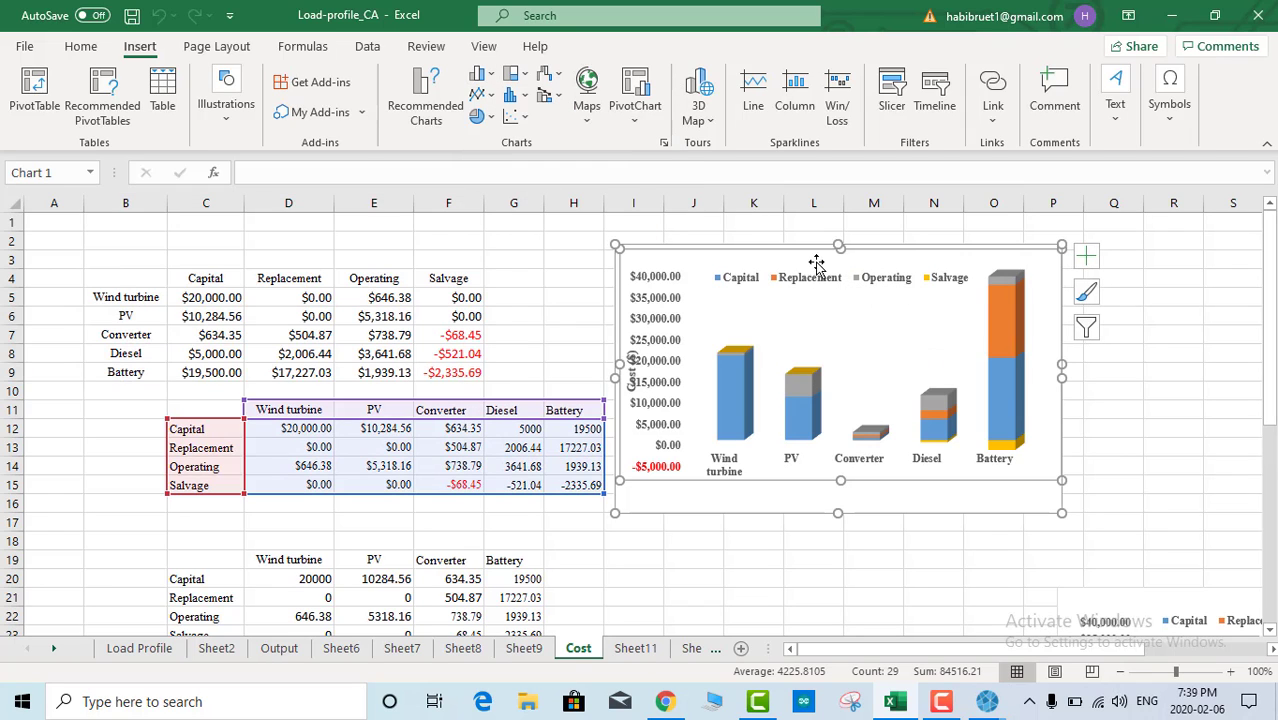
{"action": "left_click_drag", "start_coordinate": [1061, 377], "coordinate": [1138, 376]}
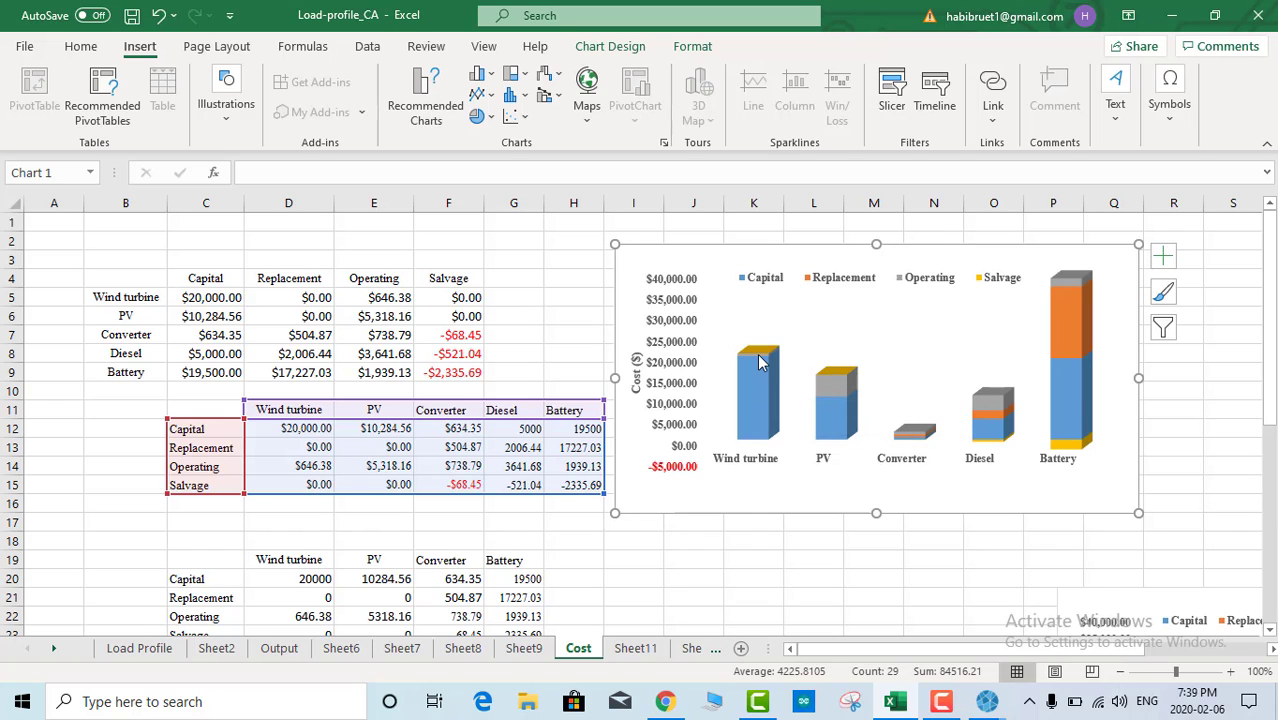
{"action": "left_click", "coordinate": [836, 424]}
{"action": "left_click", "coordinate": [836, 390]}
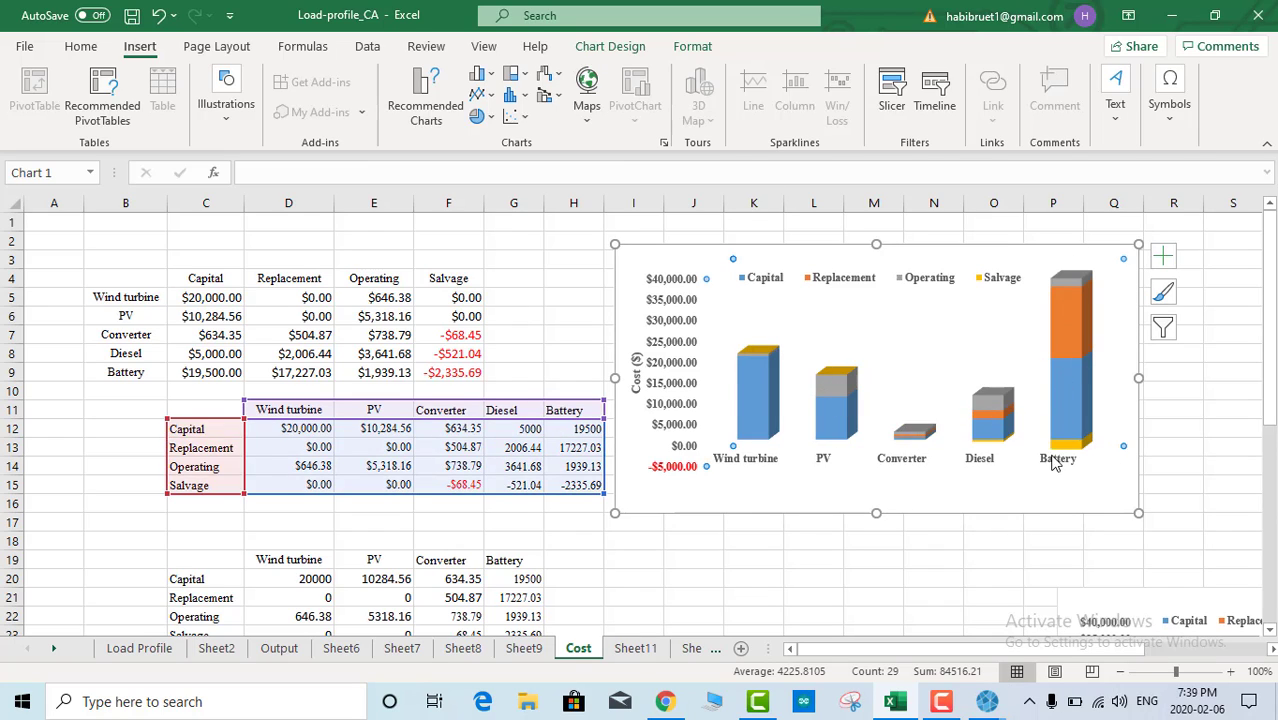
{"action": "left_click", "coordinate": [1077, 395]}
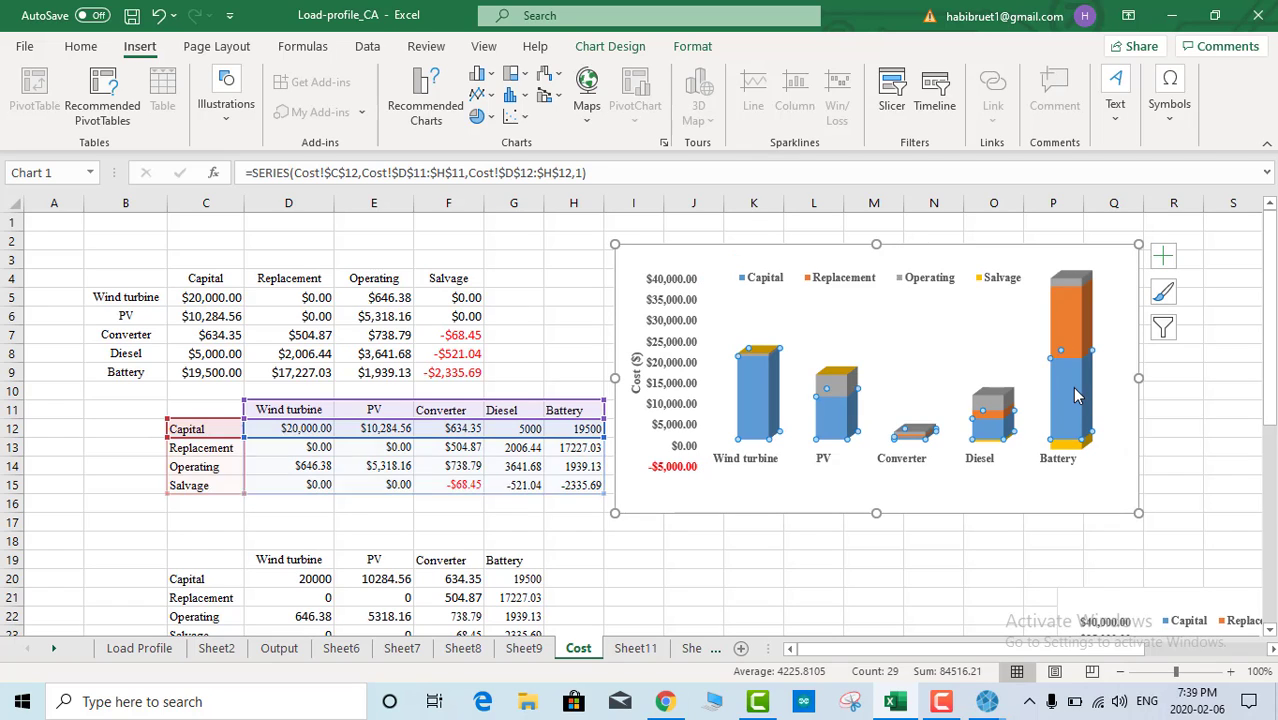
{"action": "left_click", "coordinate": [1071, 313]}
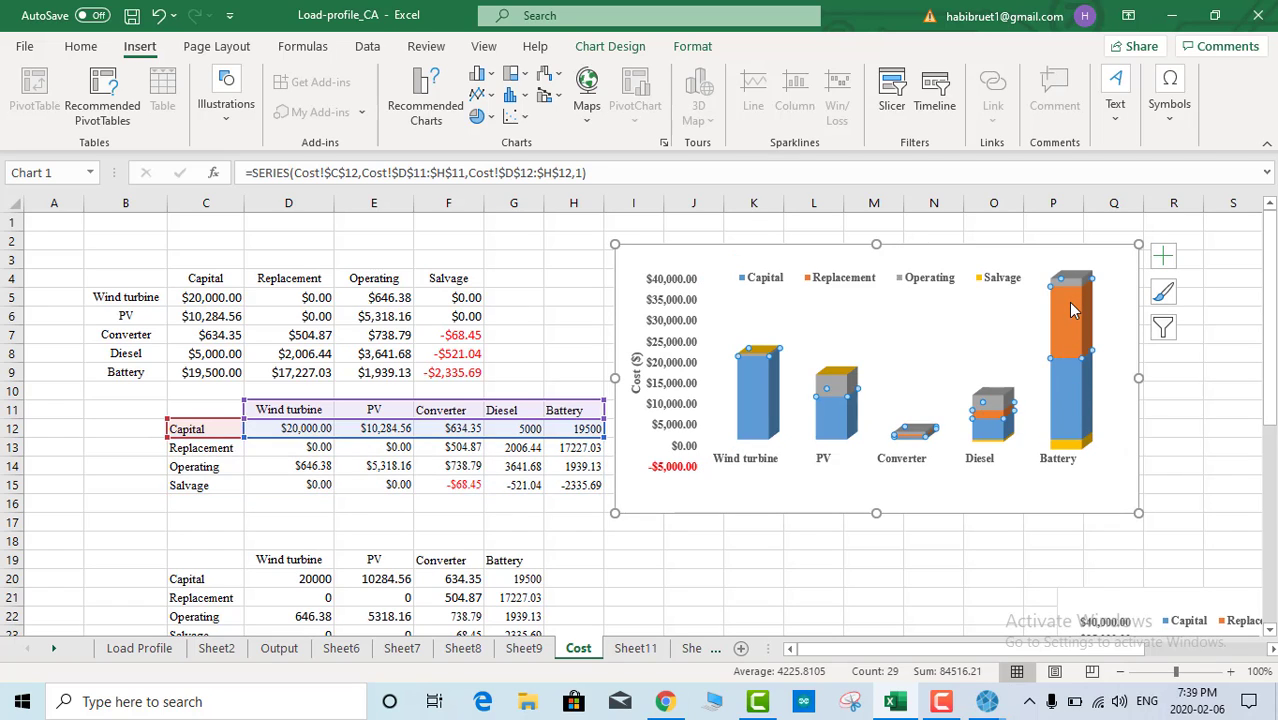
{"action": "left_click", "coordinate": [1067, 276]}
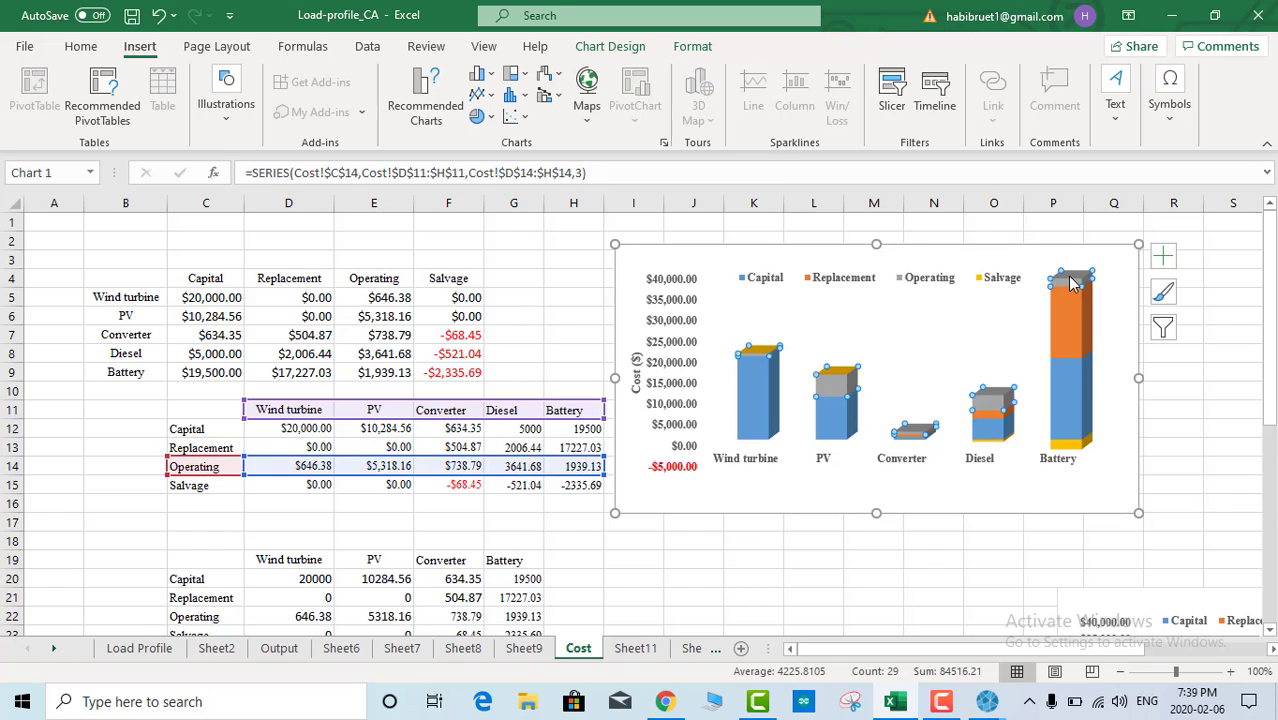
{"action": "left_click", "coordinate": [1066, 445]}
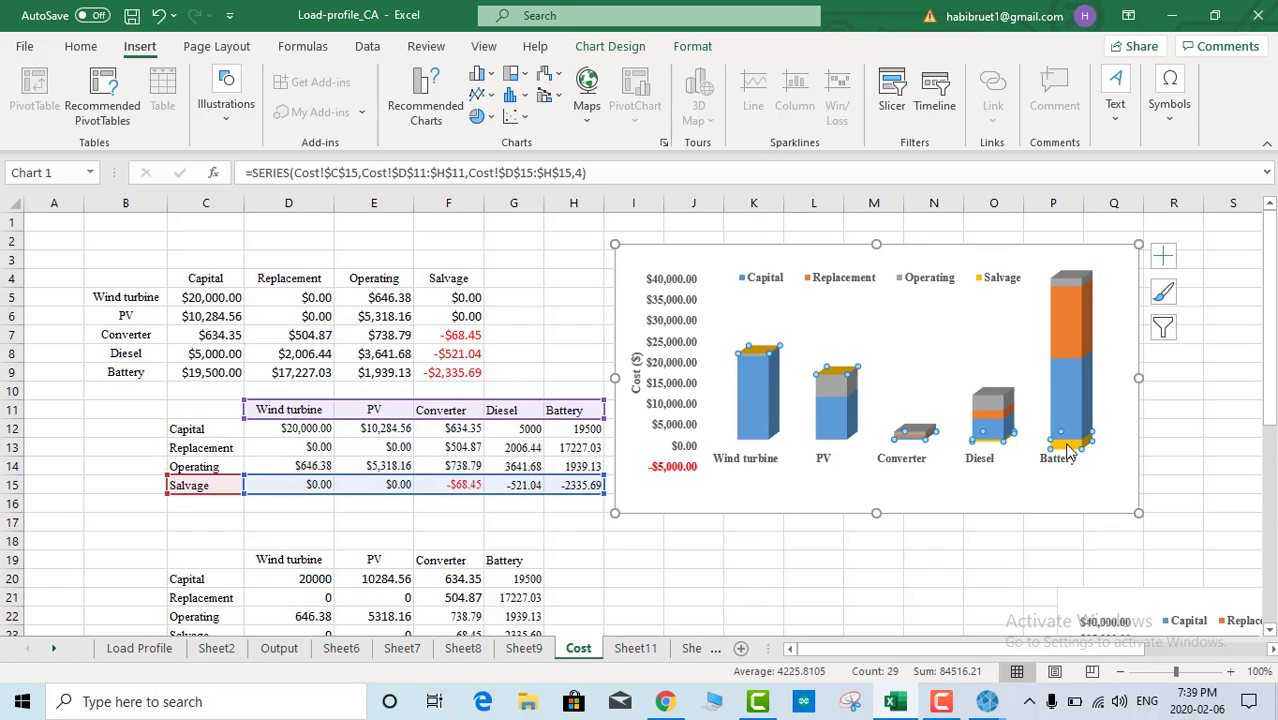
{"action": "left_click", "coordinate": [904, 247]}
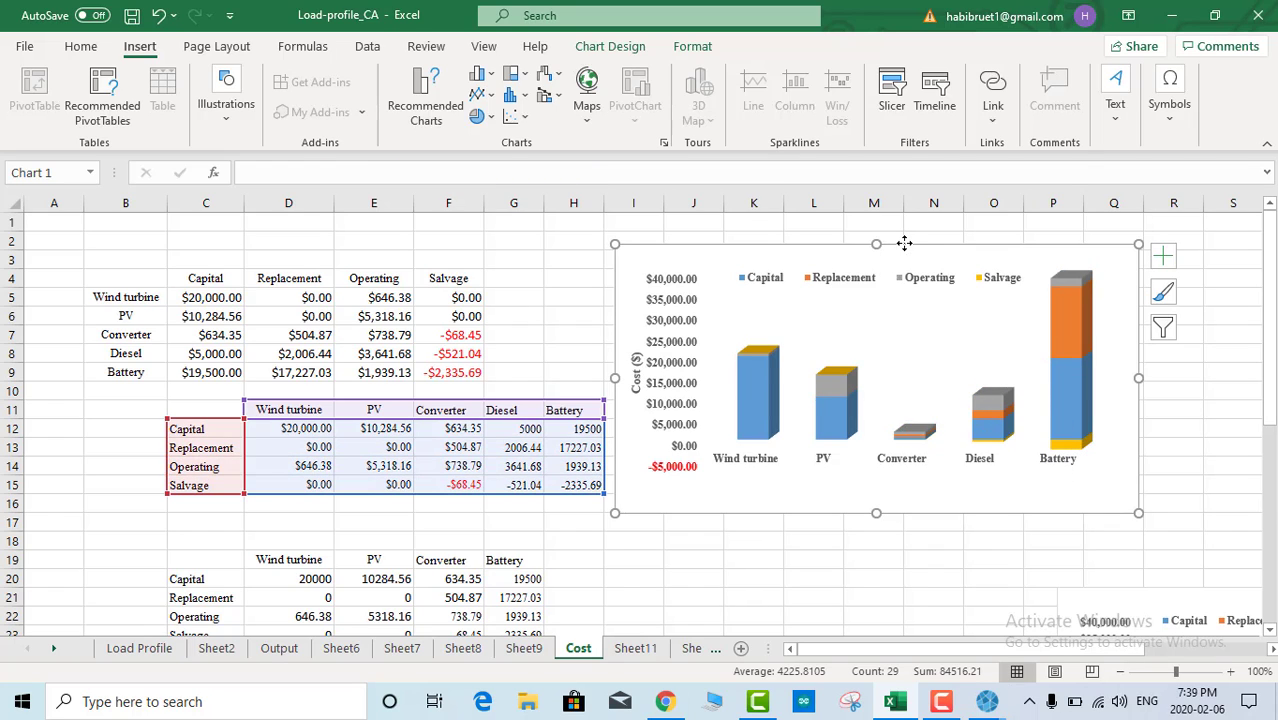
{"action": "right_click", "coordinate": [904, 247]}
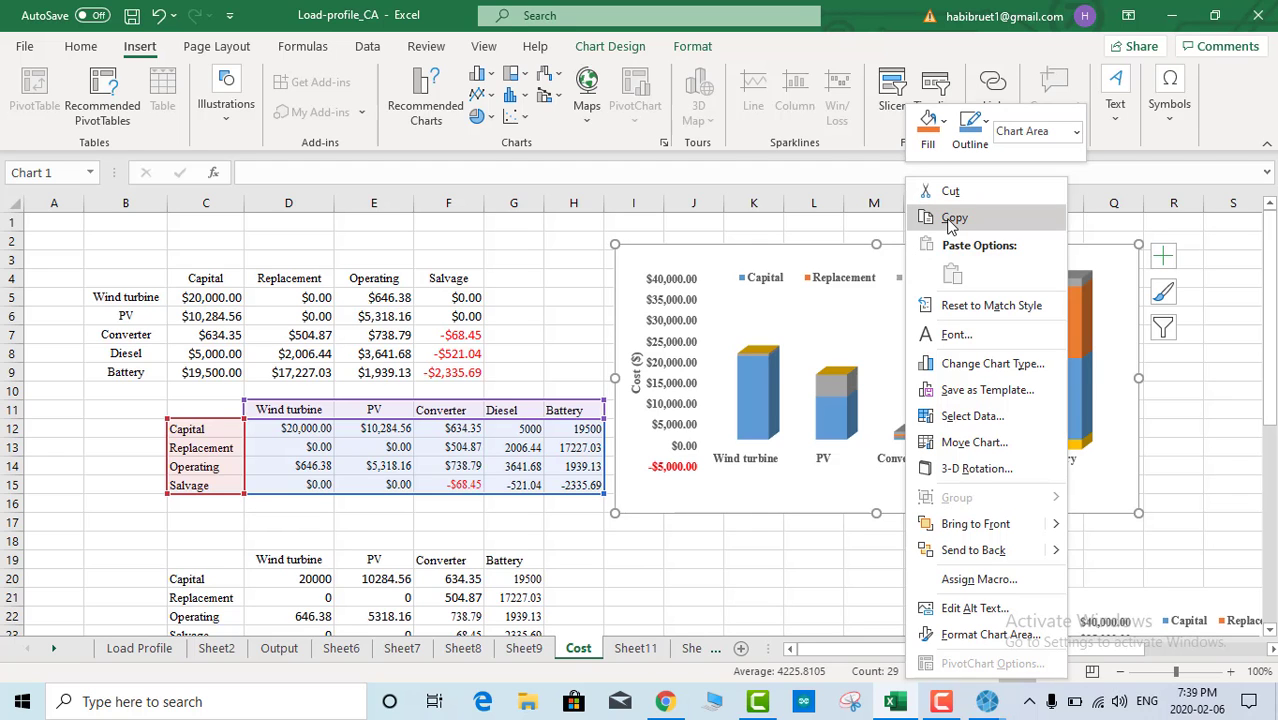
Step: Bring HOMER's simulation results forward and check Electrical excess electricity of 6,125 kWh/yr
{"action": "left_click", "coordinate": [987, 701]}
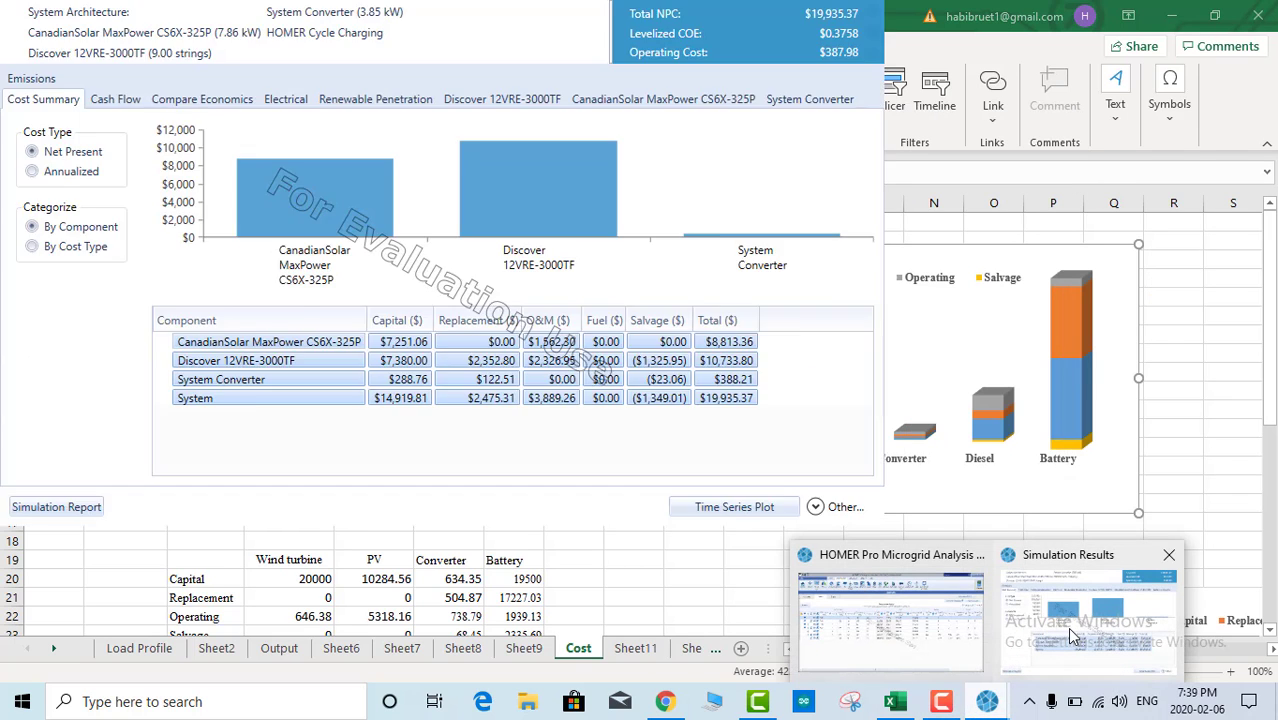
{"action": "left_click", "coordinate": [1067, 627]}
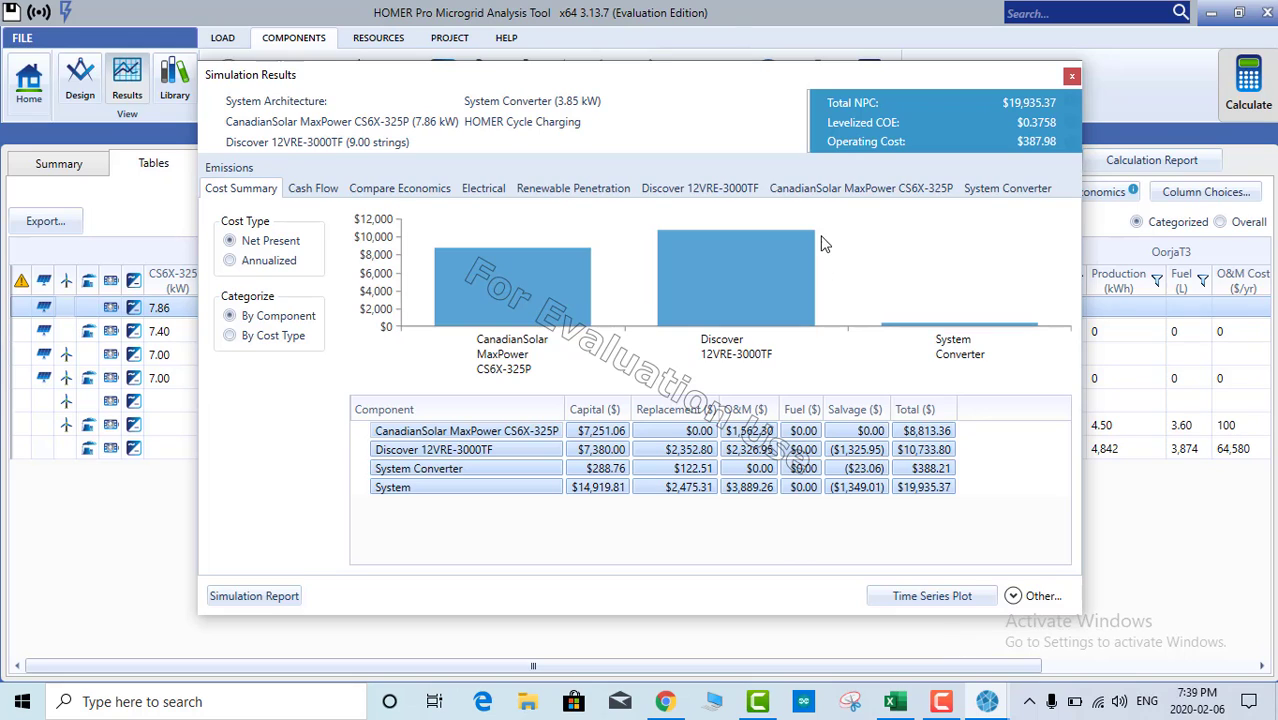
{"action": "left_click", "coordinate": [474, 195]}
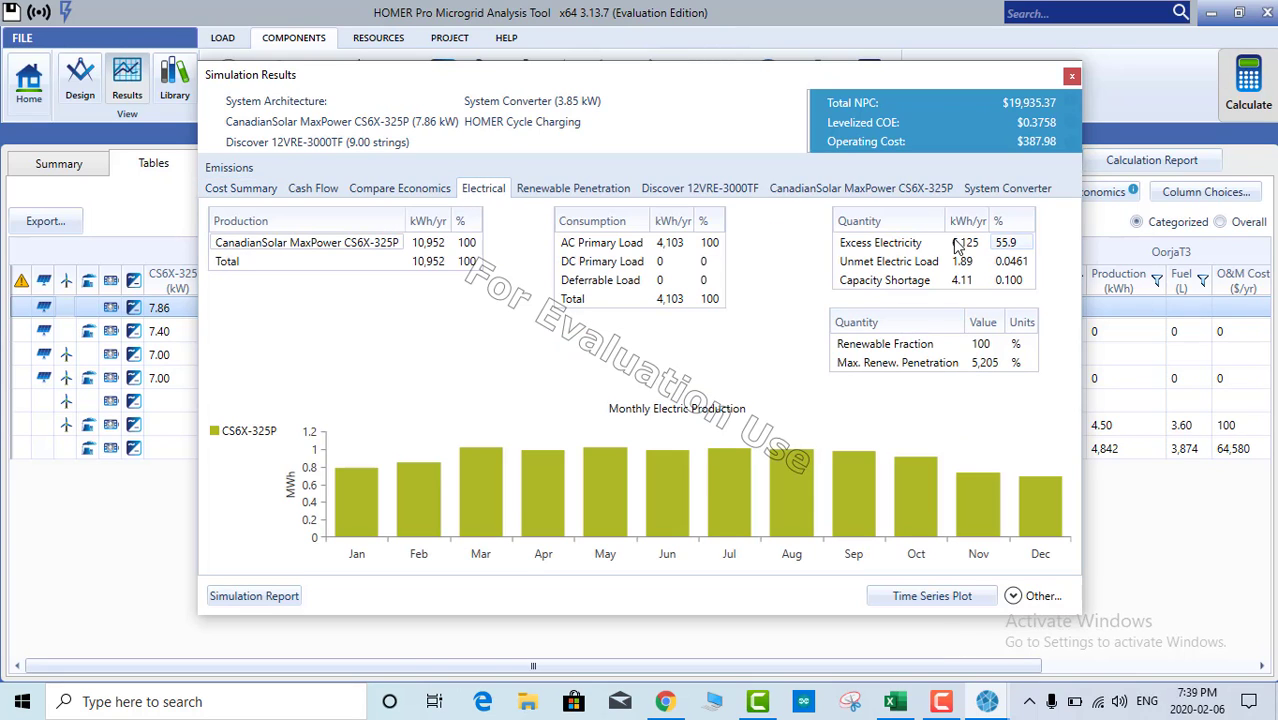
{"action": "left_click", "coordinate": [870, 245]}
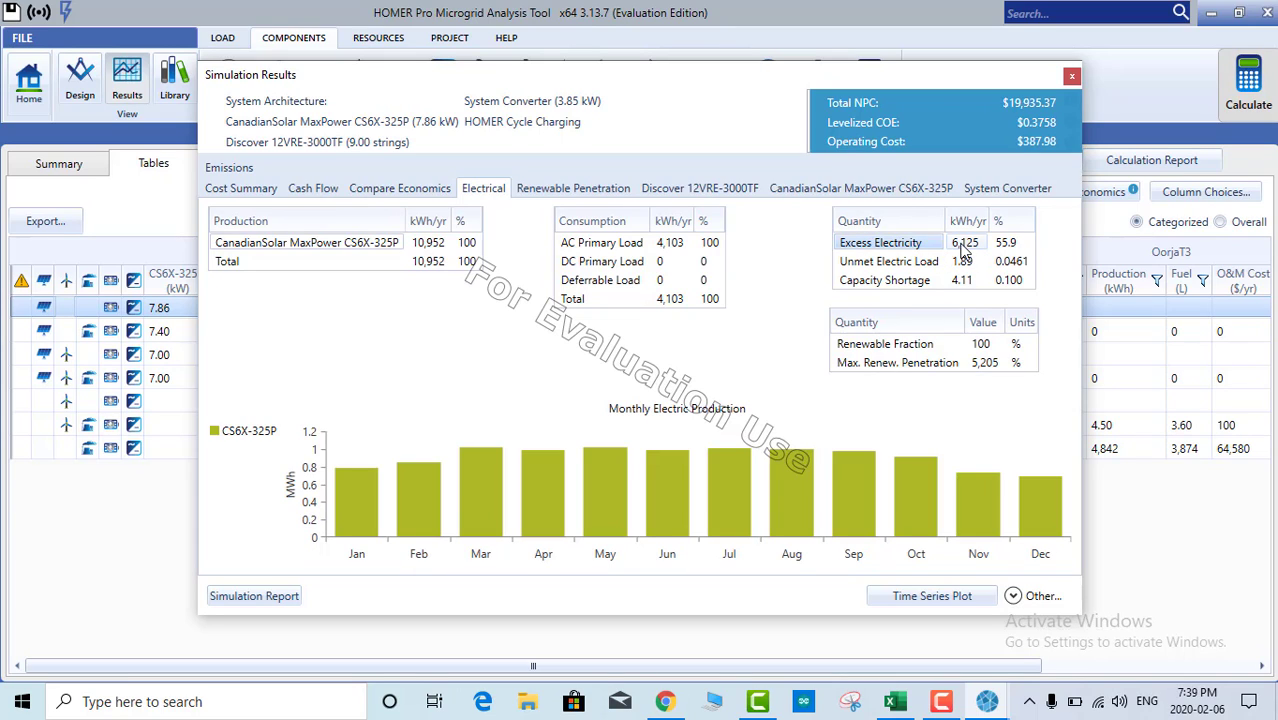
{"action": "left_click", "coordinate": [964, 249]}
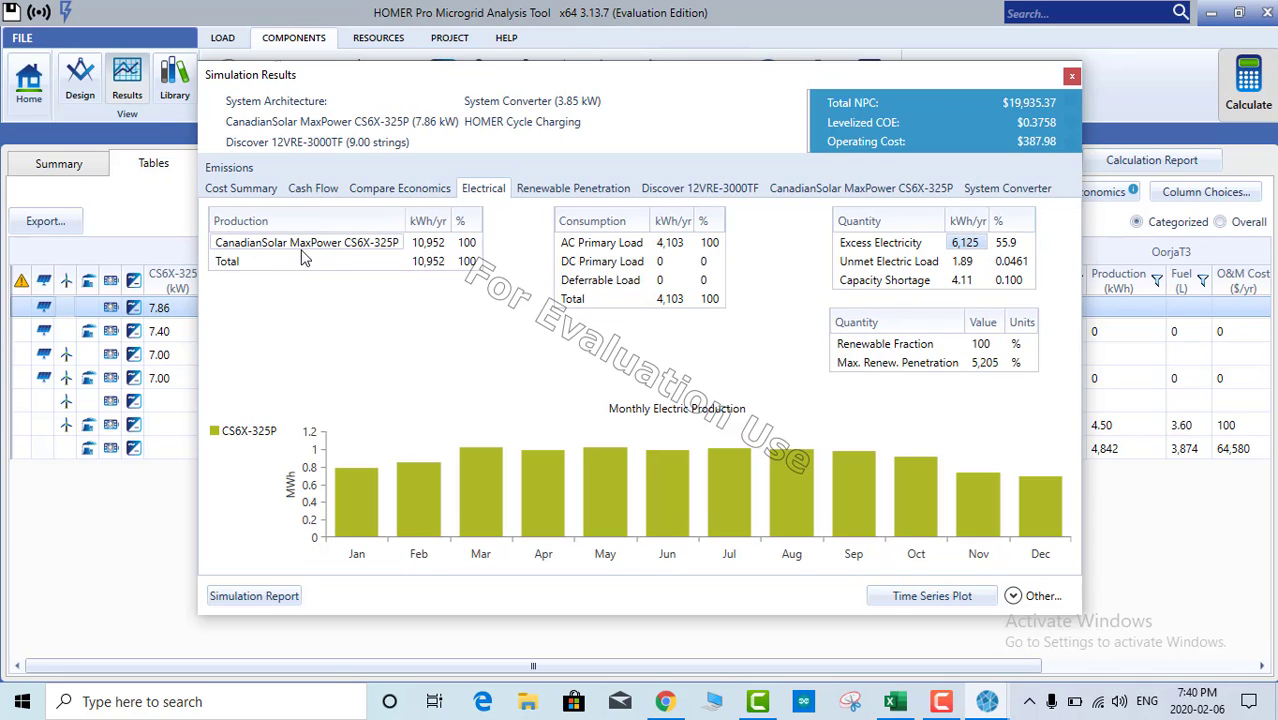
Step: Review PV production of 10,952 kWh/yr and the 4,103 AC primary load, then show Renewable Penetration
{"action": "left_click", "coordinate": [249, 247]}
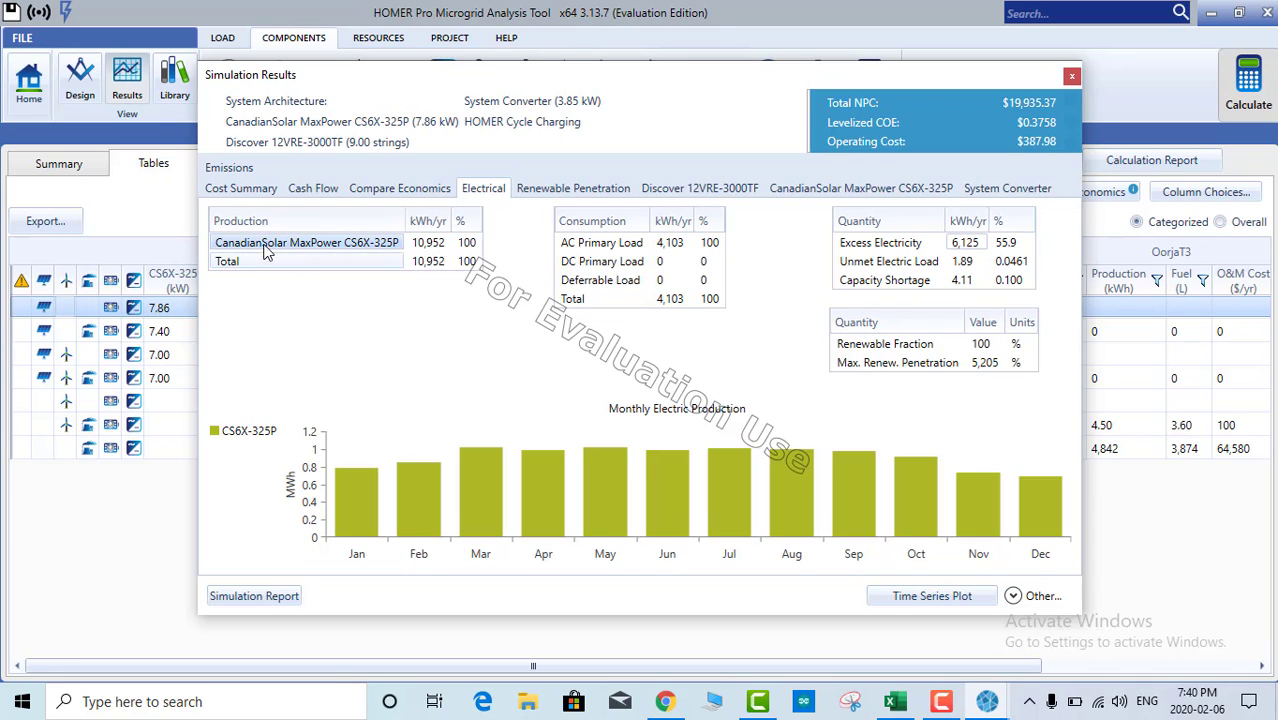
{"action": "left_click", "coordinate": [421, 248]}
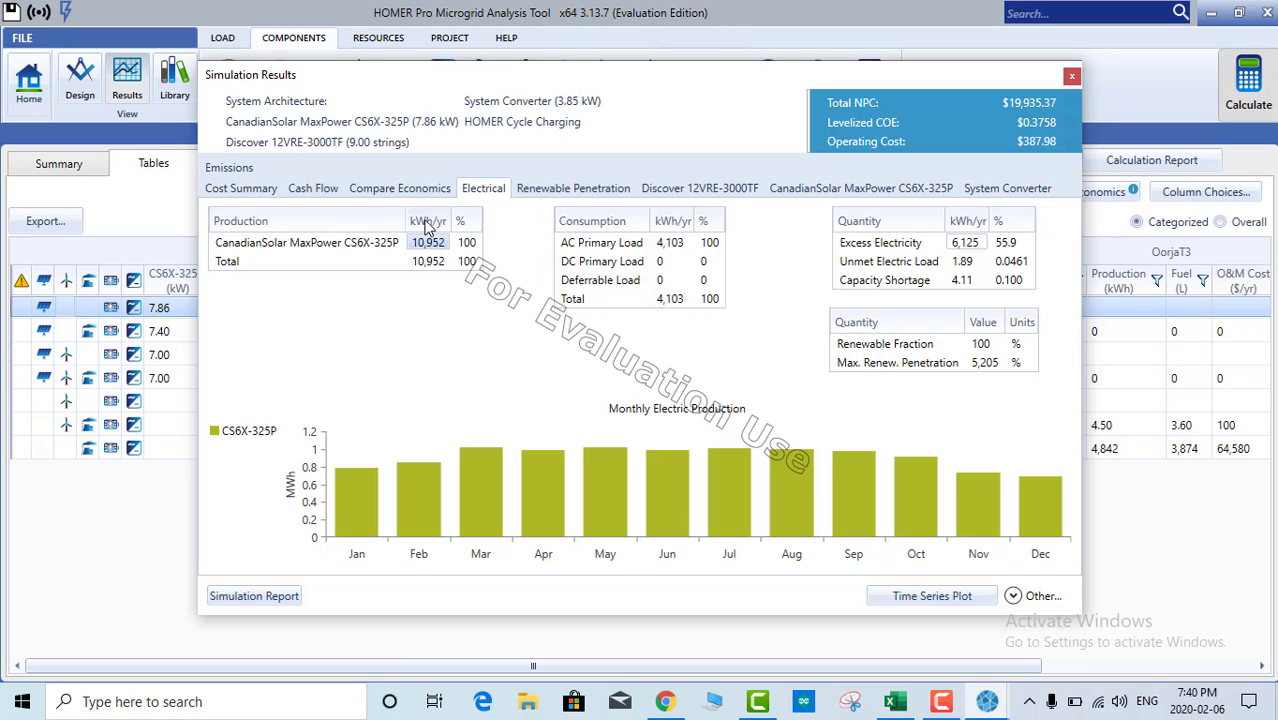
{"action": "left_click", "coordinate": [438, 263]}
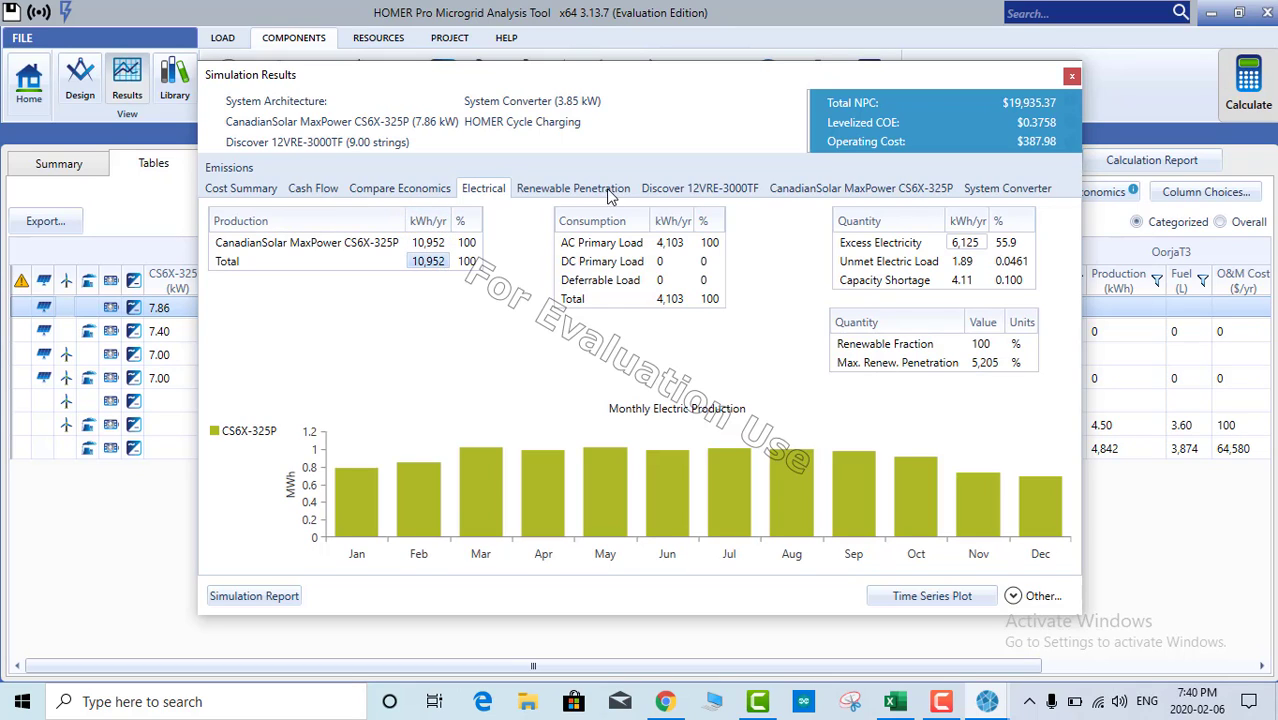
{"action": "left_click", "coordinate": [673, 250]}
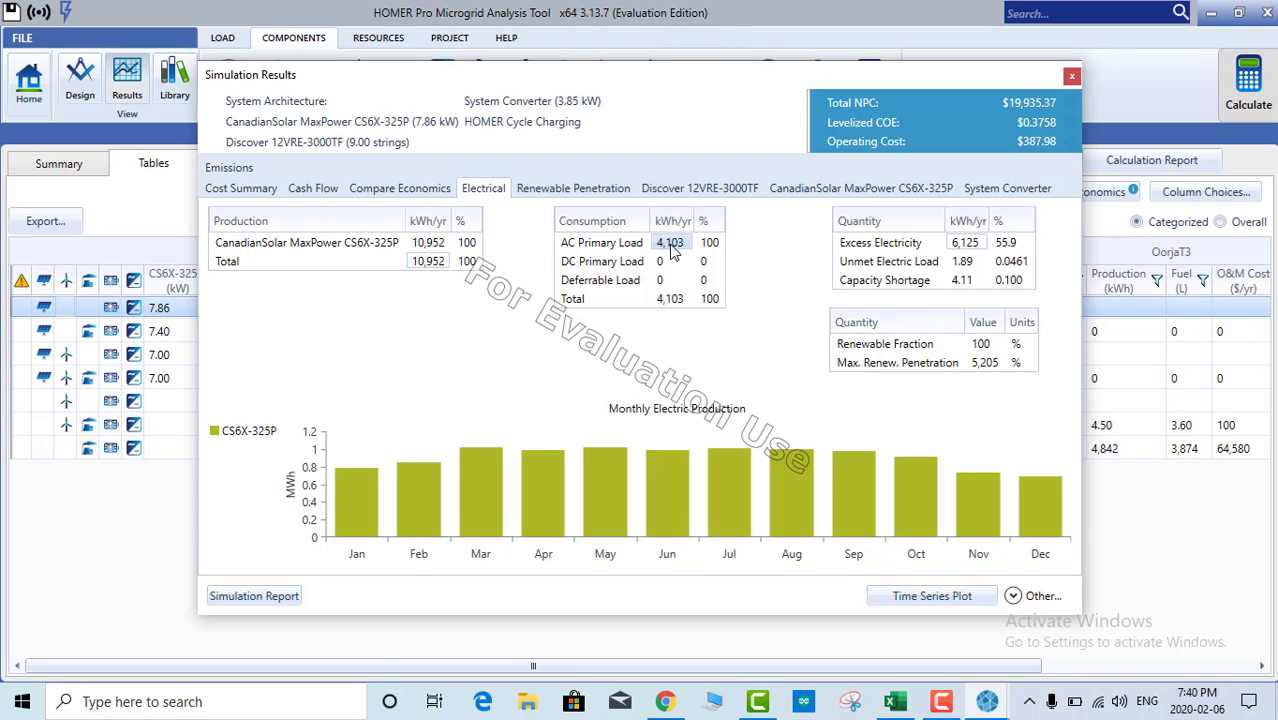
{"action": "left_click", "coordinate": [570, 191]}
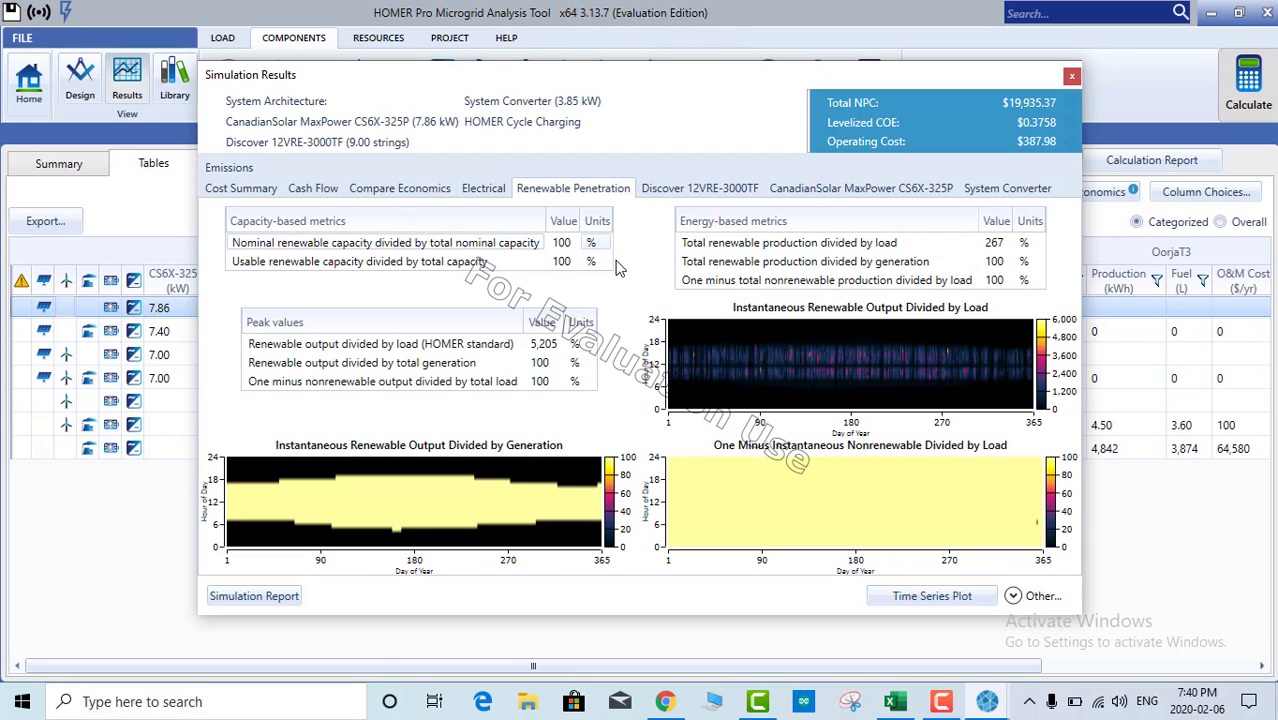
Step: Show the Discover 12VRE-3000TF results: 18 batteries in 9 strings at 24 V, 83.7 hr autonomy
{"action": "left_click", "coordinate": [706, 190]}
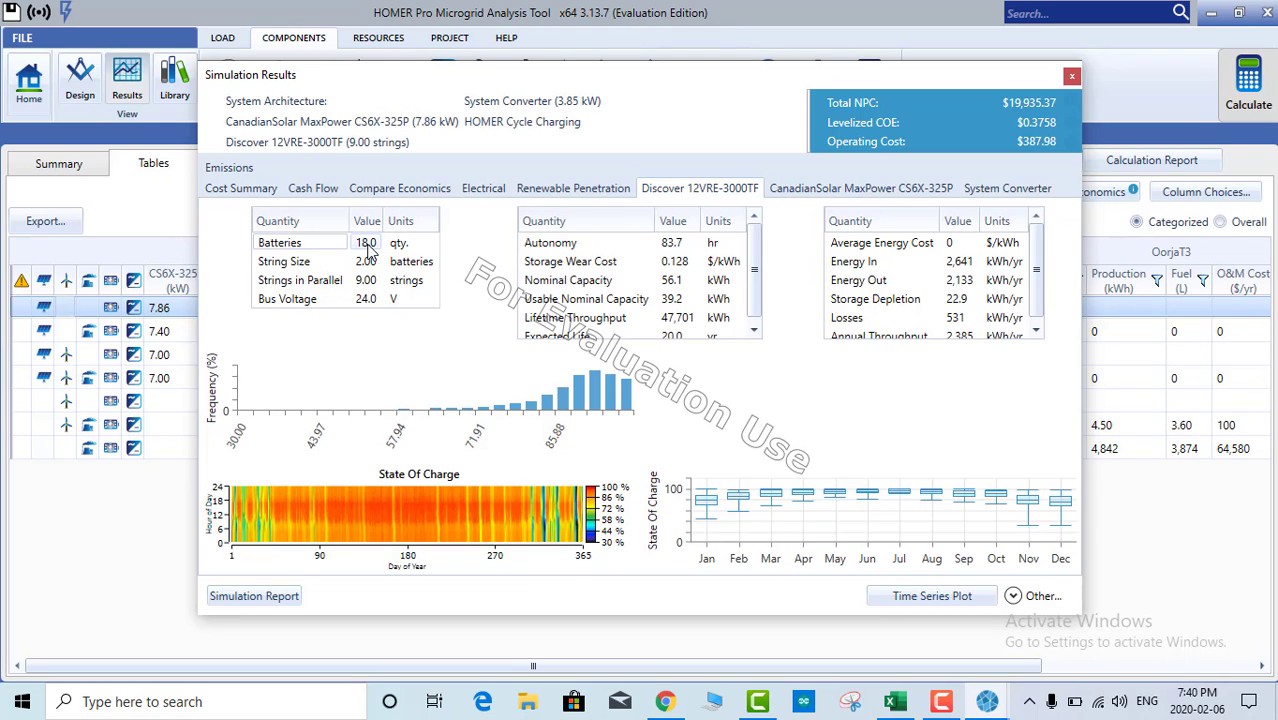
Step: Review the battery's 24.0 V bus voltage and 0.128 storage wear cost
{"action": "left_click", "coordinate": [366, 305]}
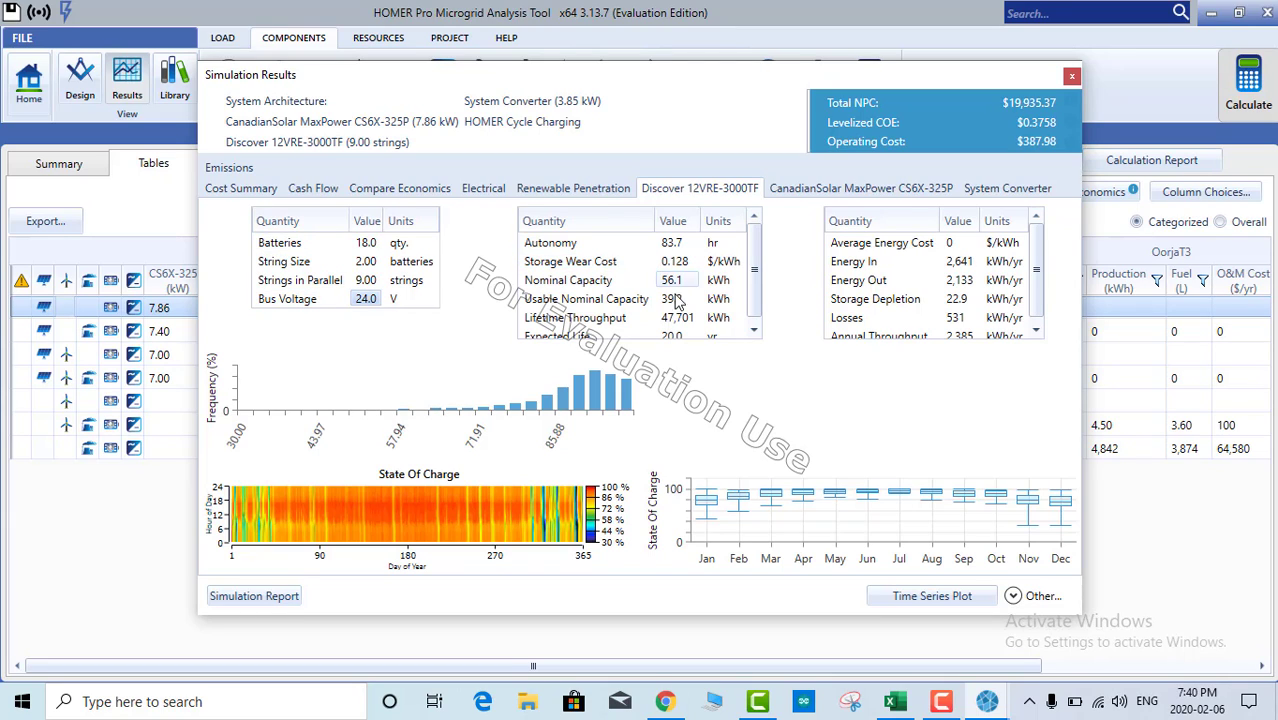
{"action": "scroll", "coordinate": [710, 318], "scroll_direction": "down", "scroll_amount": 1}
{"action": "scroll", "coordinate": [710, 316], "scroll_direction": "up", "scroll_amount": 1}
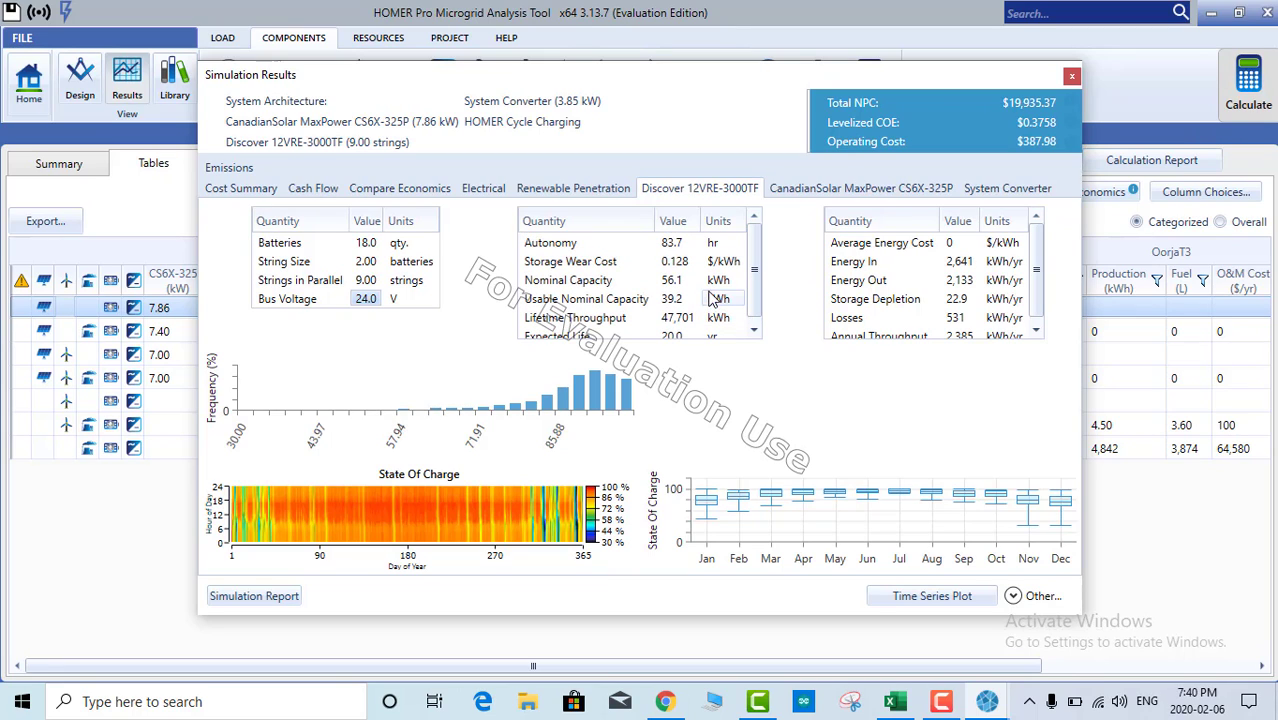
{"action": "left_click", "coordinate": [569, 264]}
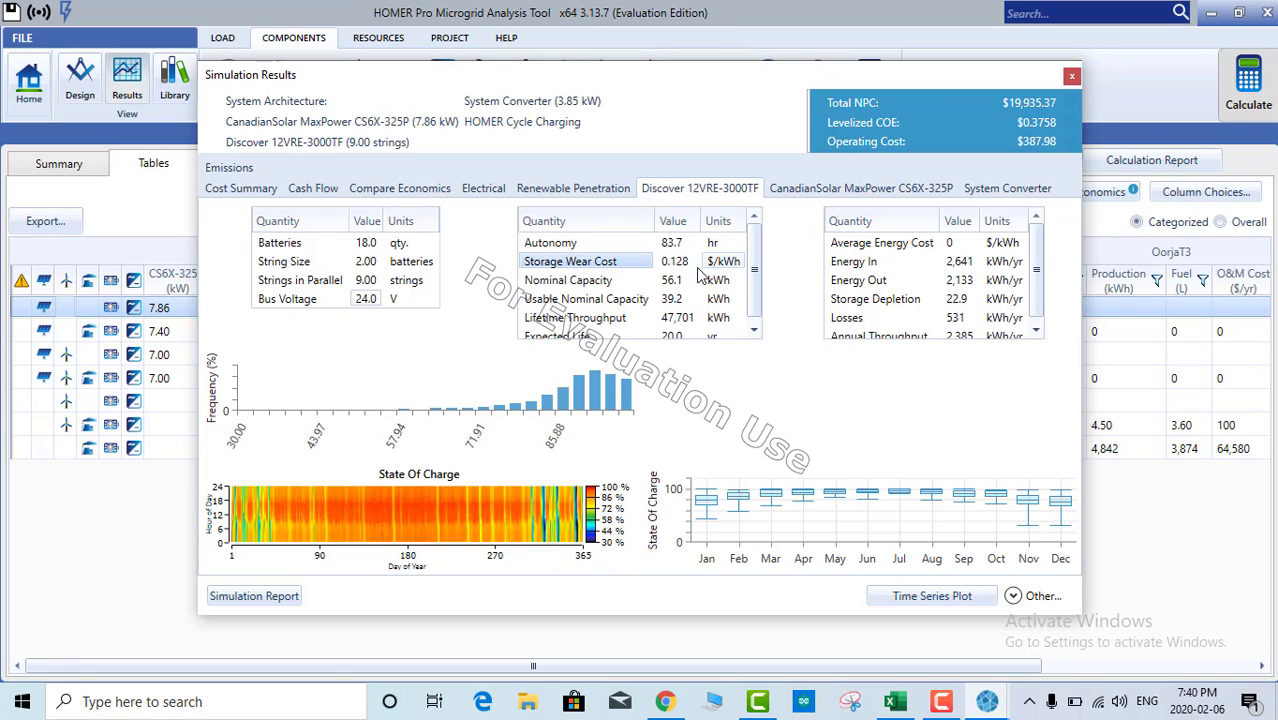
{"action": "left_click", "coordinate": [698, 266]}
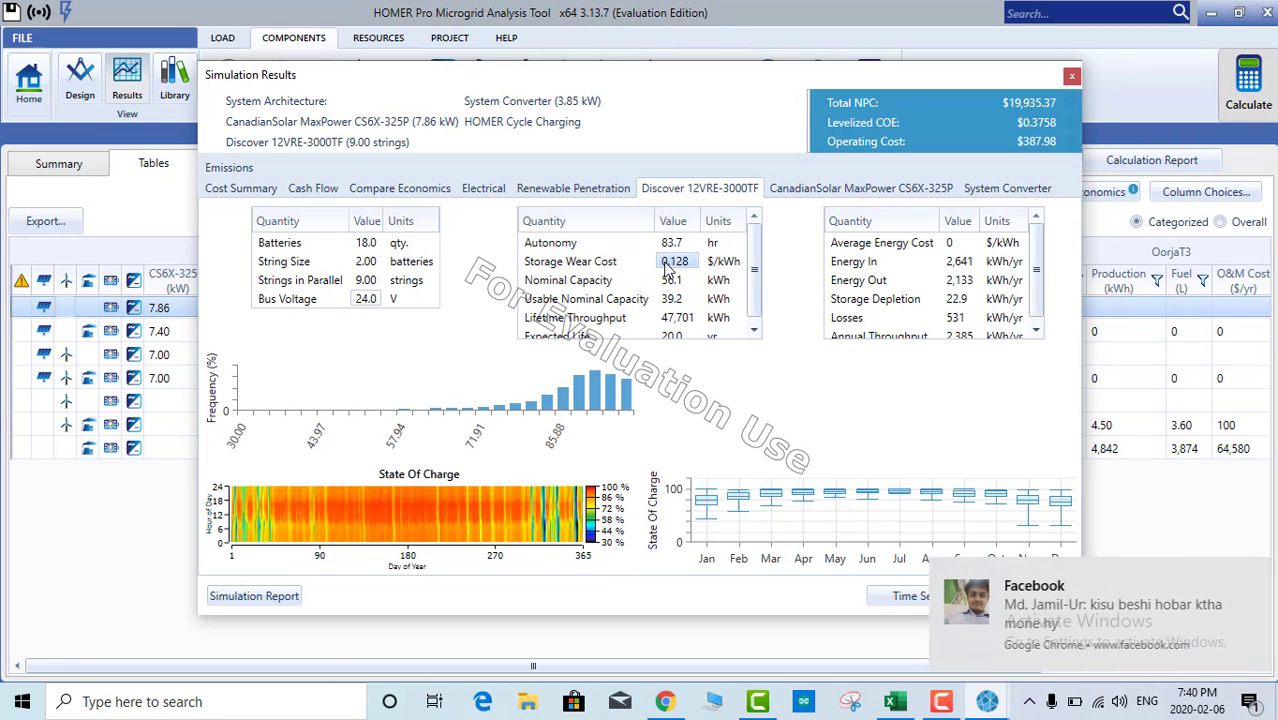
{"action": "left_click", "coordinate": [728, 266]}
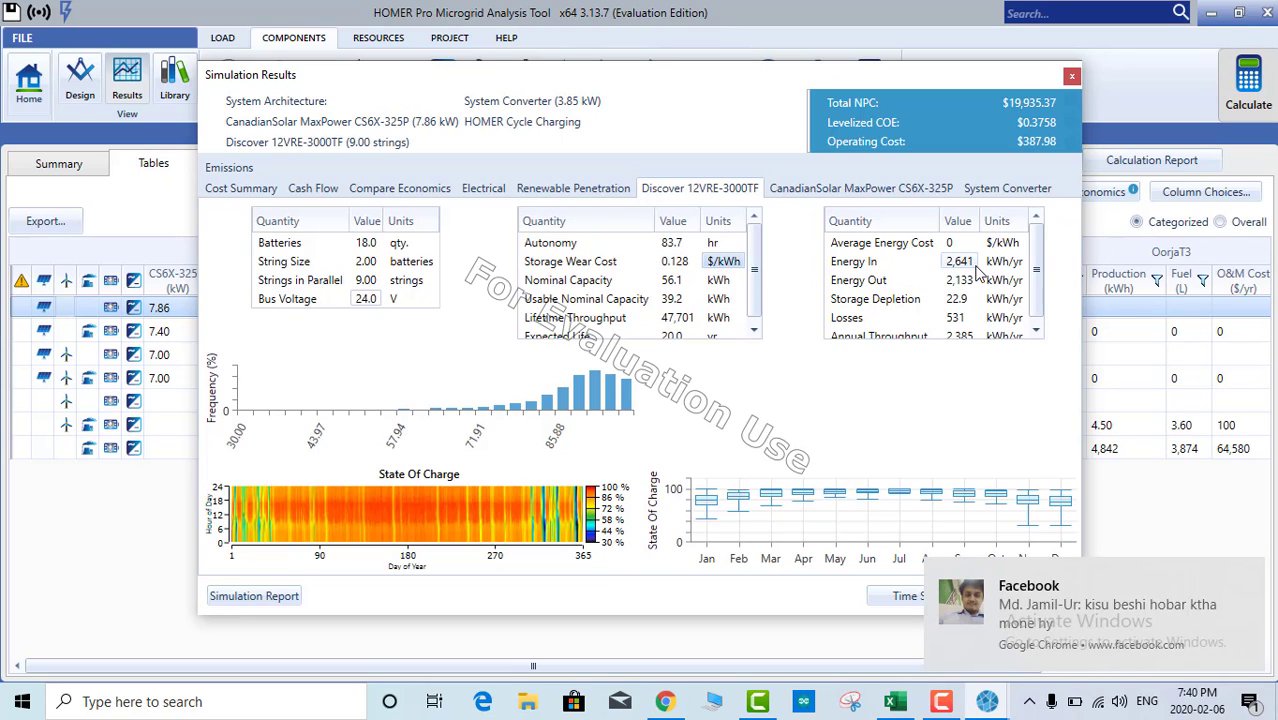
Step: Show the CanadianSolar MaxPower CS6X-325P results and its 7.86 kW rated capacity
{"action": "left_click", "coordinate": [806, 190]}
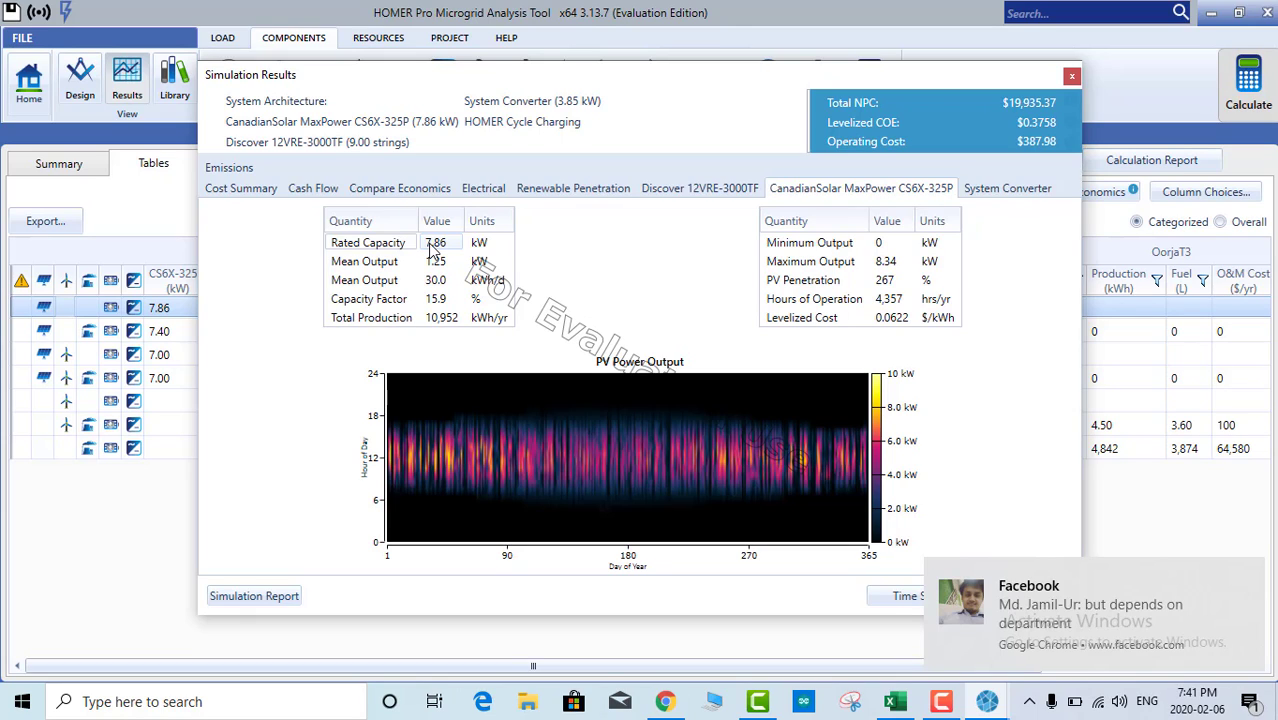
{"action": "left_click", "coordinate": [479, 241]}
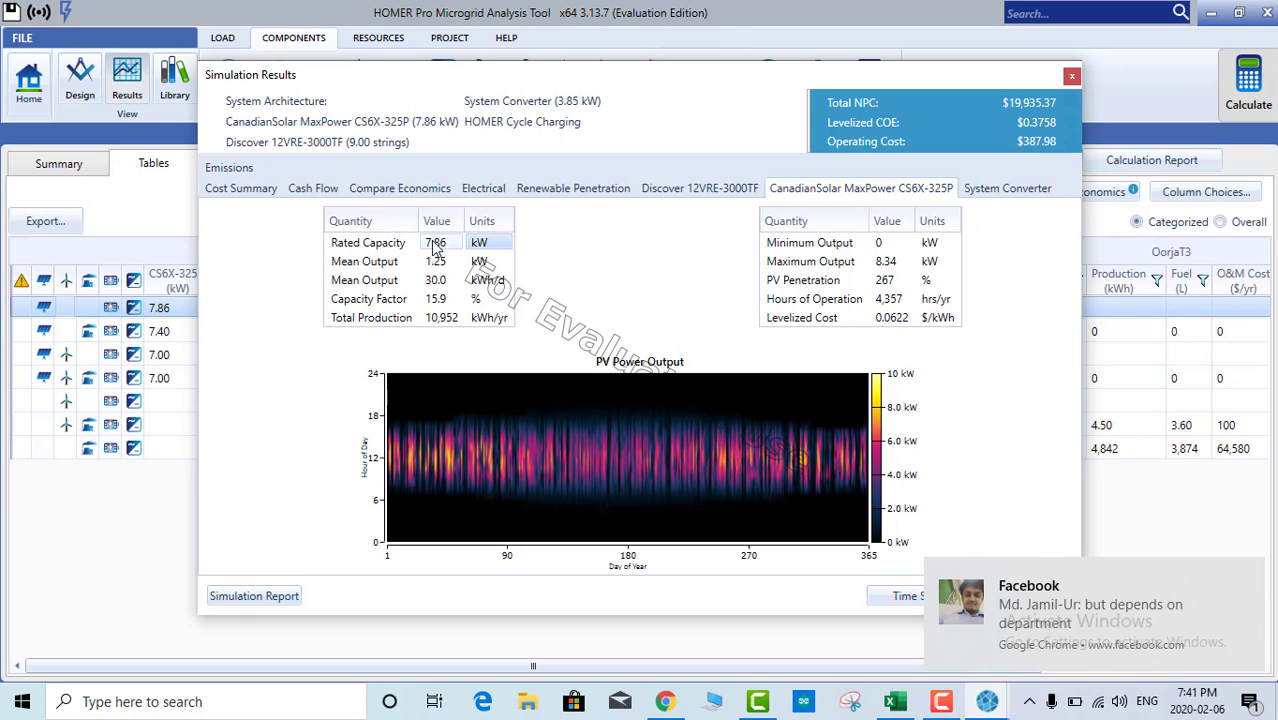
{"action": "left_click", "coordinate": [431, 242]}
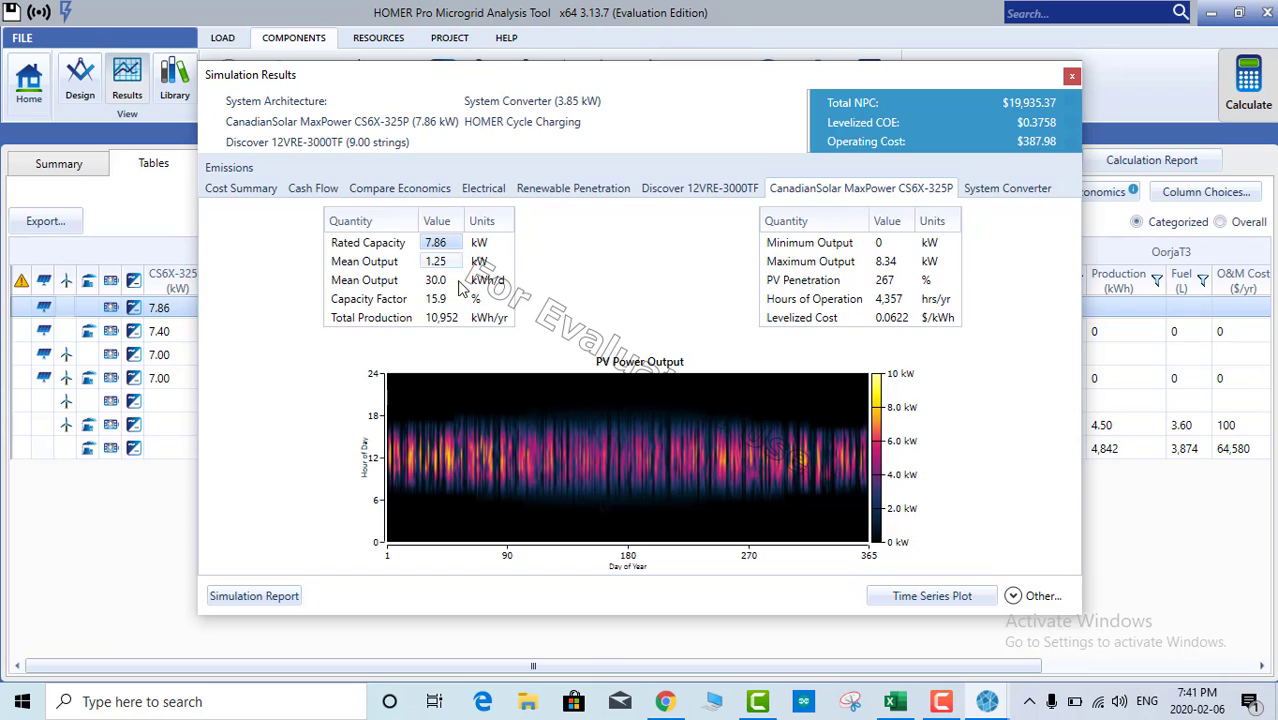
Step: In a new Chrome tab, calculate 7.86*1000 to get 7860 W
{"action": "left_click", "coordinate": [666, 704]}
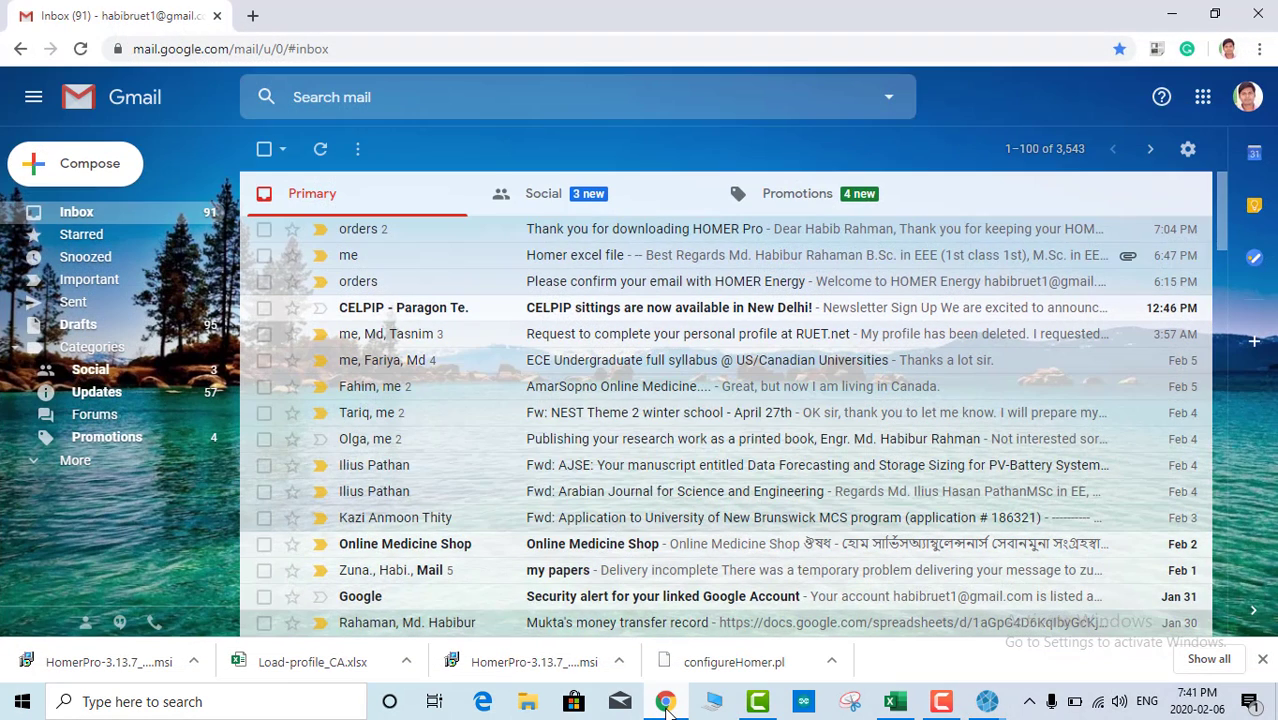
{"action": "left_click", "coordinate": [253, 17]}
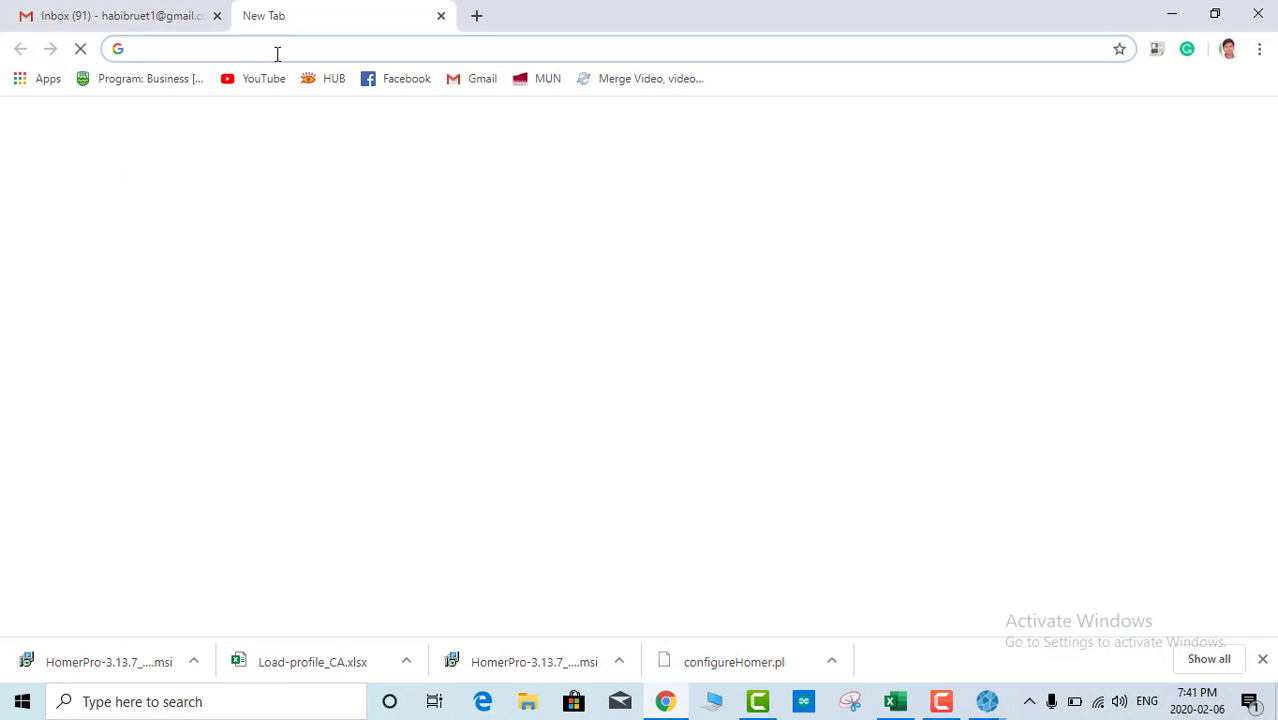
{"action": "type", "text": "7.8"}
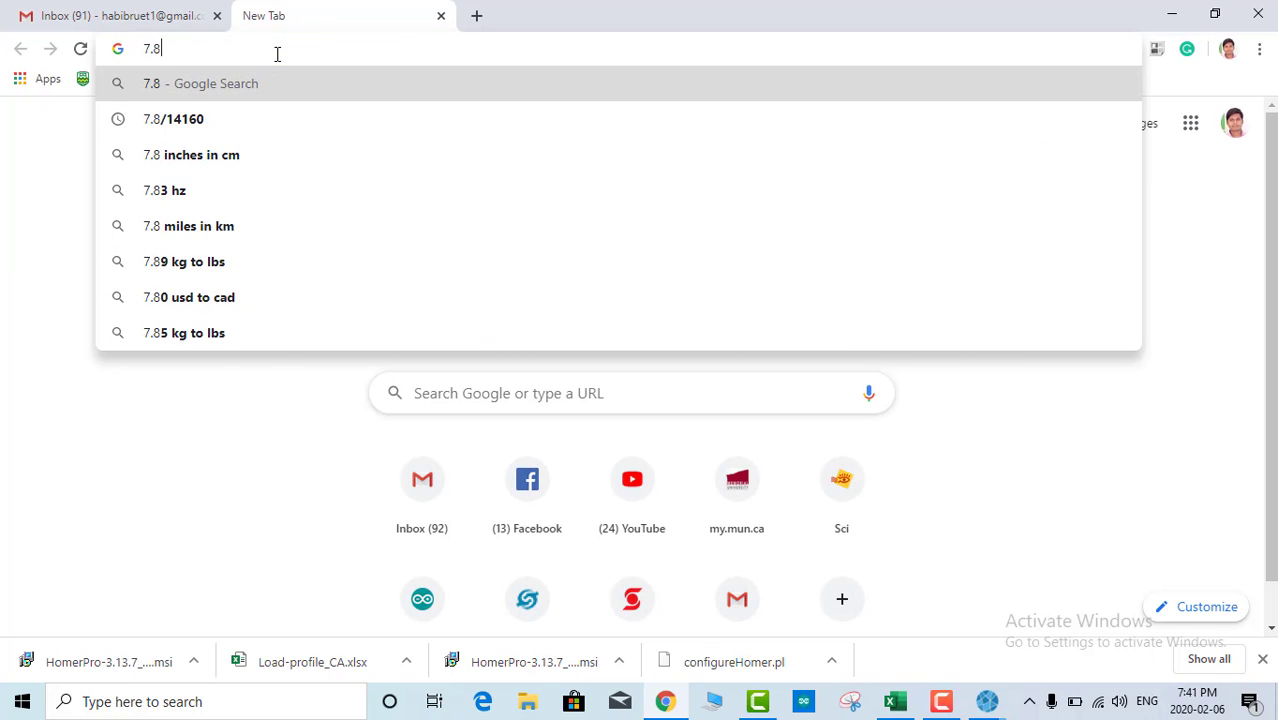
{"action": "type", "text": "6*1000"}
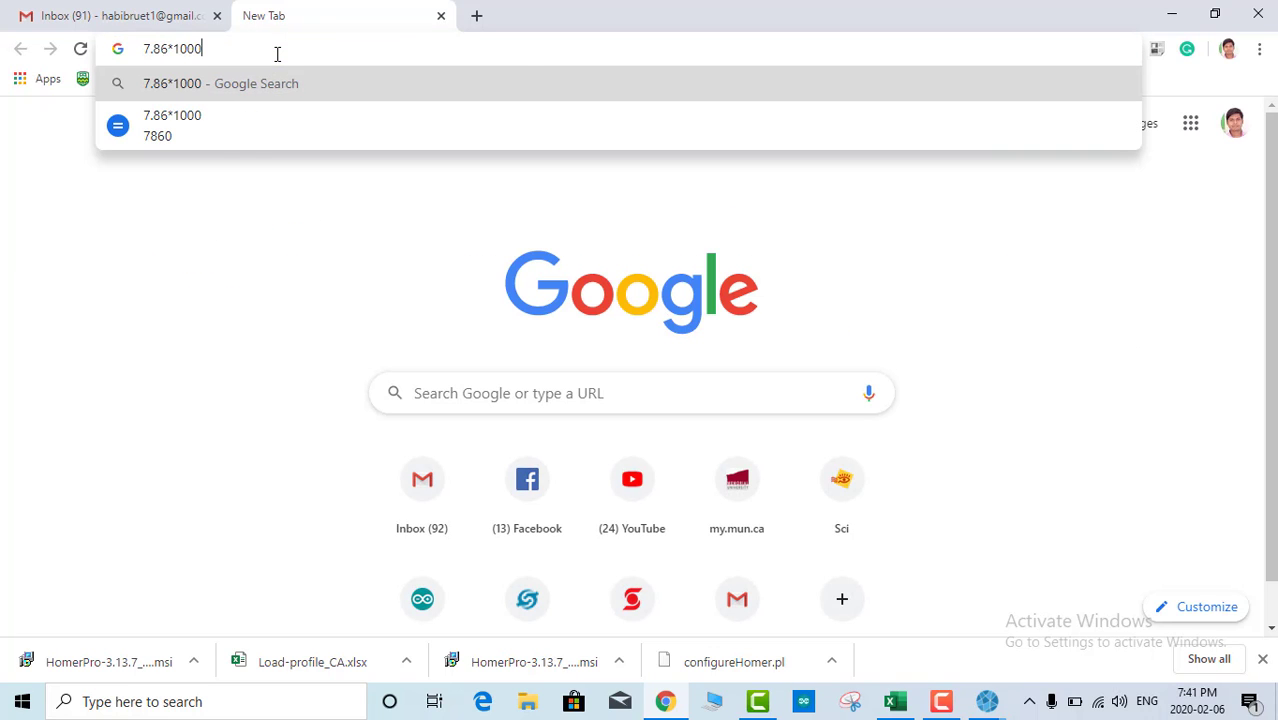
{"action": "key", "text": "Return"}
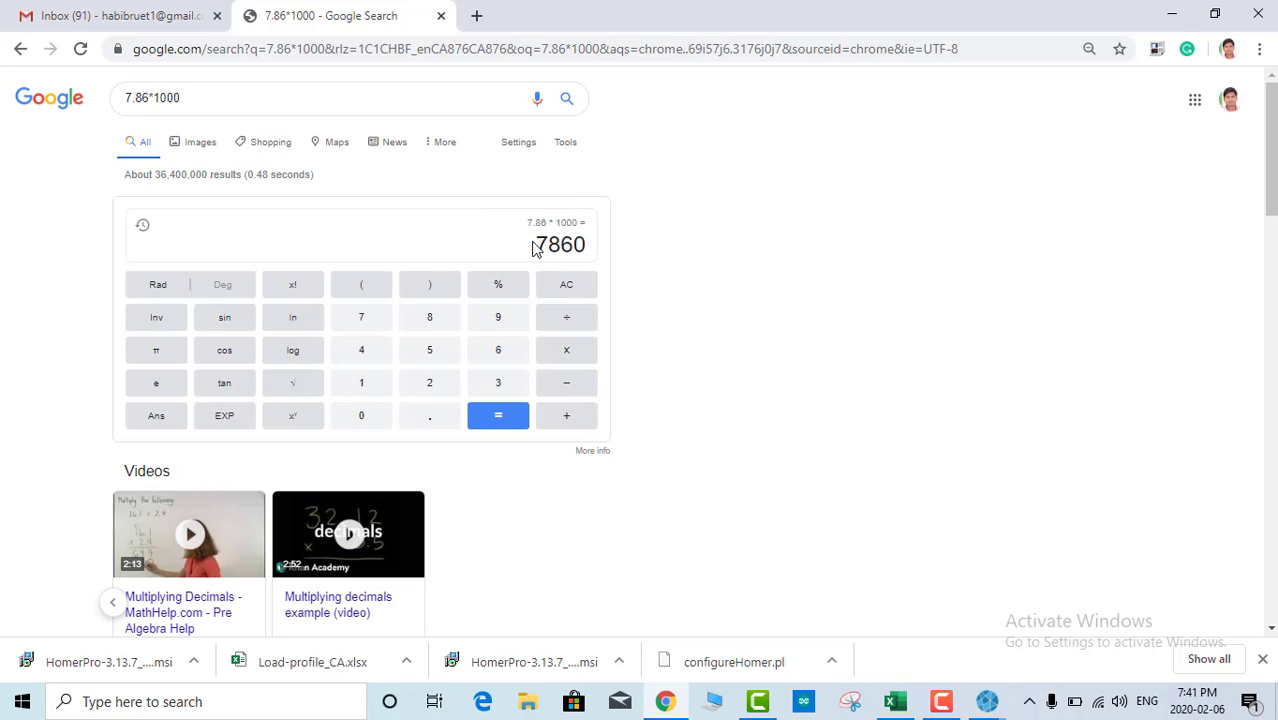
Step: Calculate 7860/325 ≈ 24.18 panels, then return to HOMER Pro
{"action": "left_click_drag", "start_coordinate": [200, 98], "coordinate": [101, 105]}
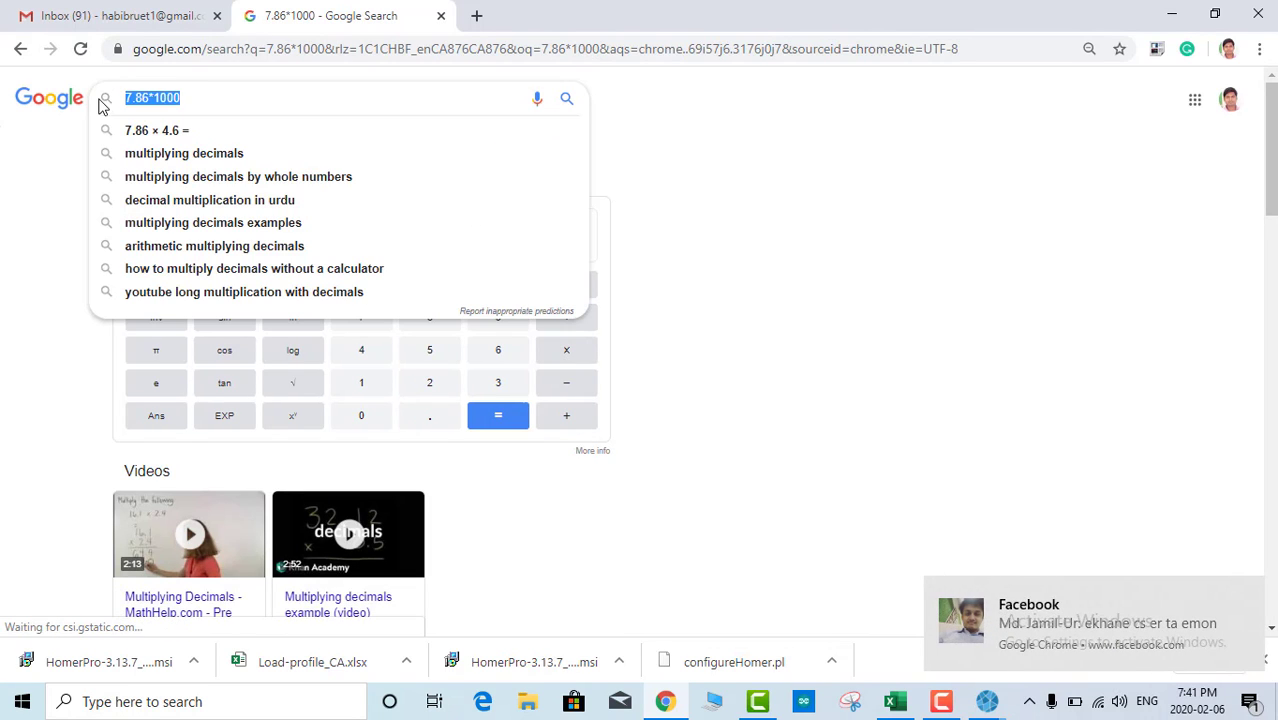
{"action": "type", "text": "7860/"}
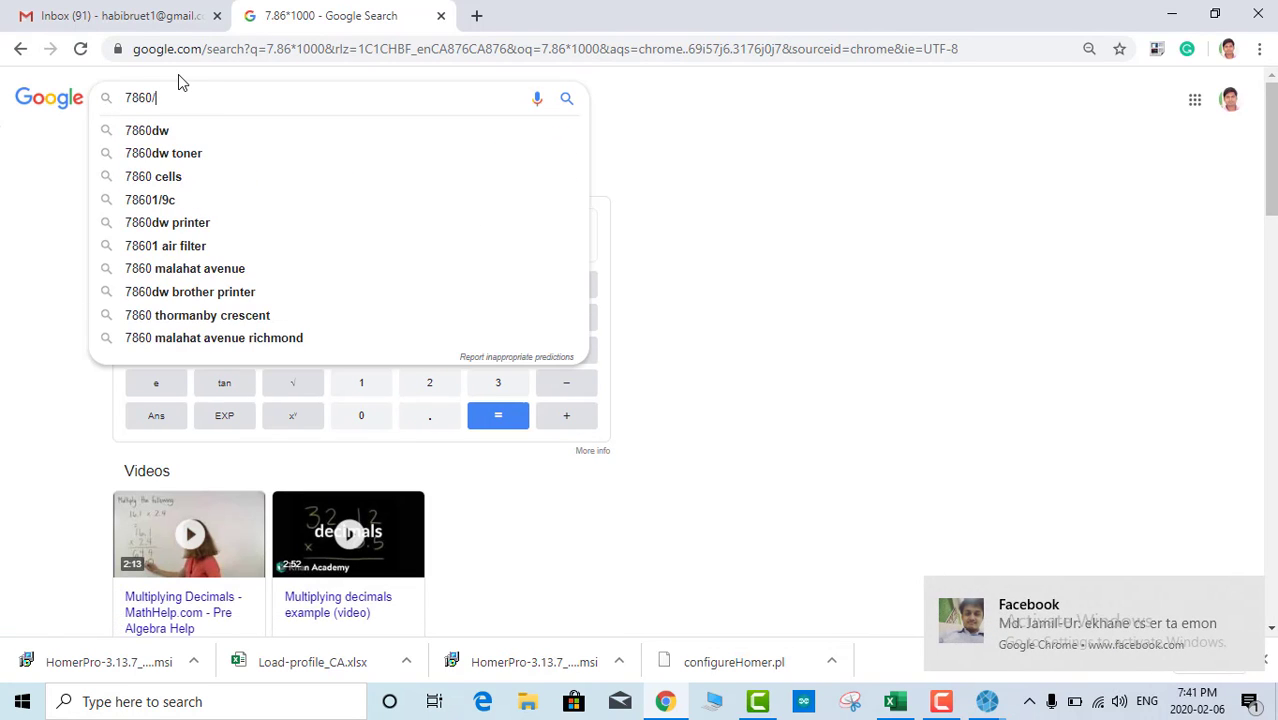
{"action": "type", "text": "326"}
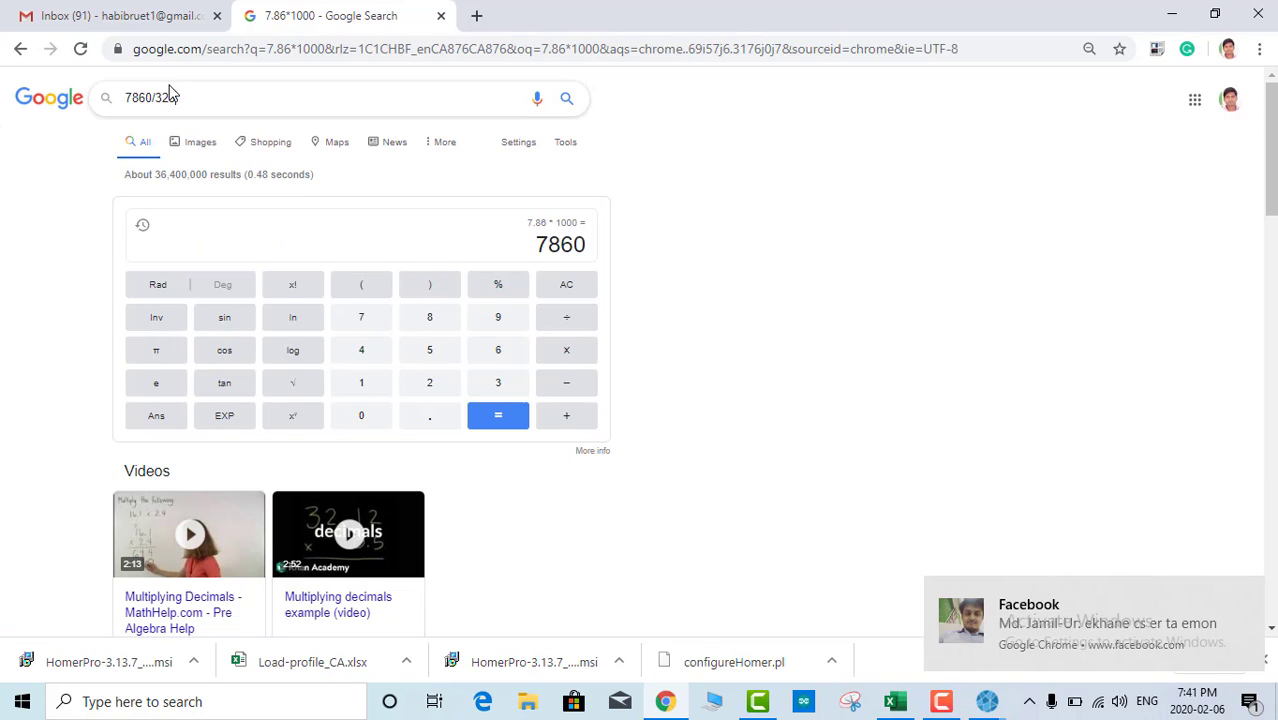
{"action": "left_click", "coordinate": [128, 104]}
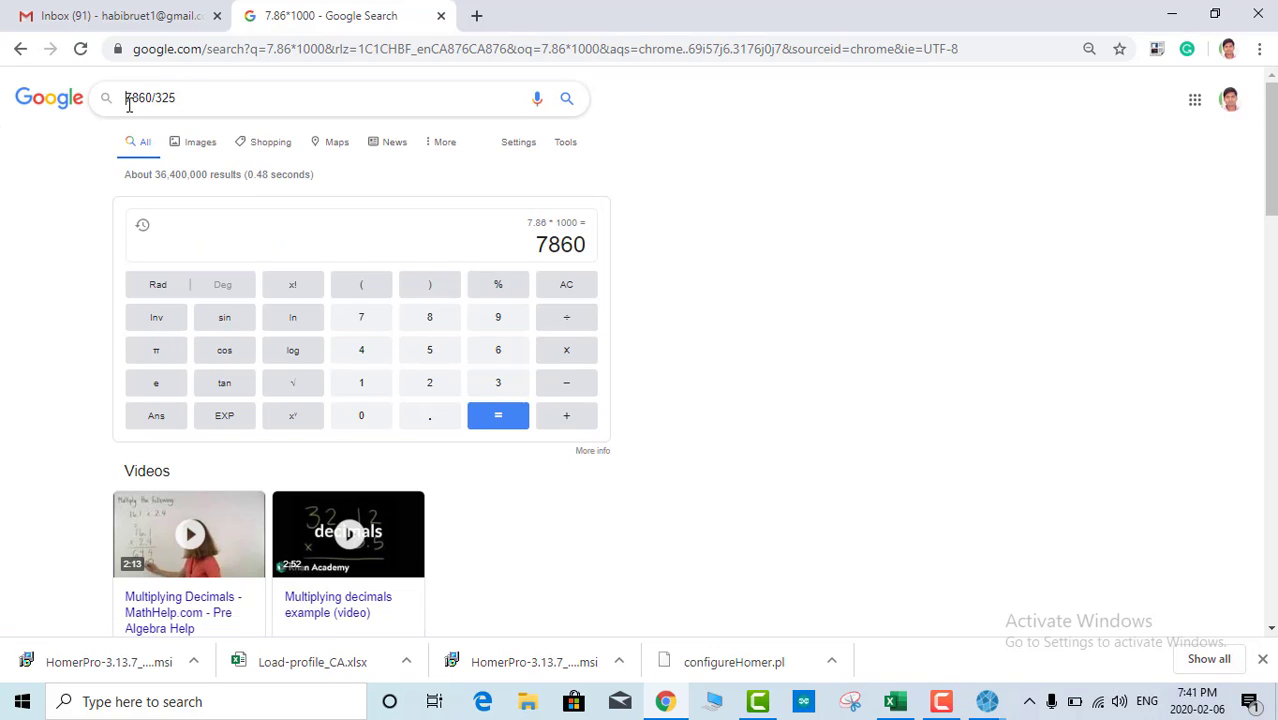
{"action": "left_click_drag", "start_coordinate": [155, 97], "coordinate": [130, 97]}
{"action": "left_click", "coordinate": [188, 97]}
{"action": "key", "text": "Return"}
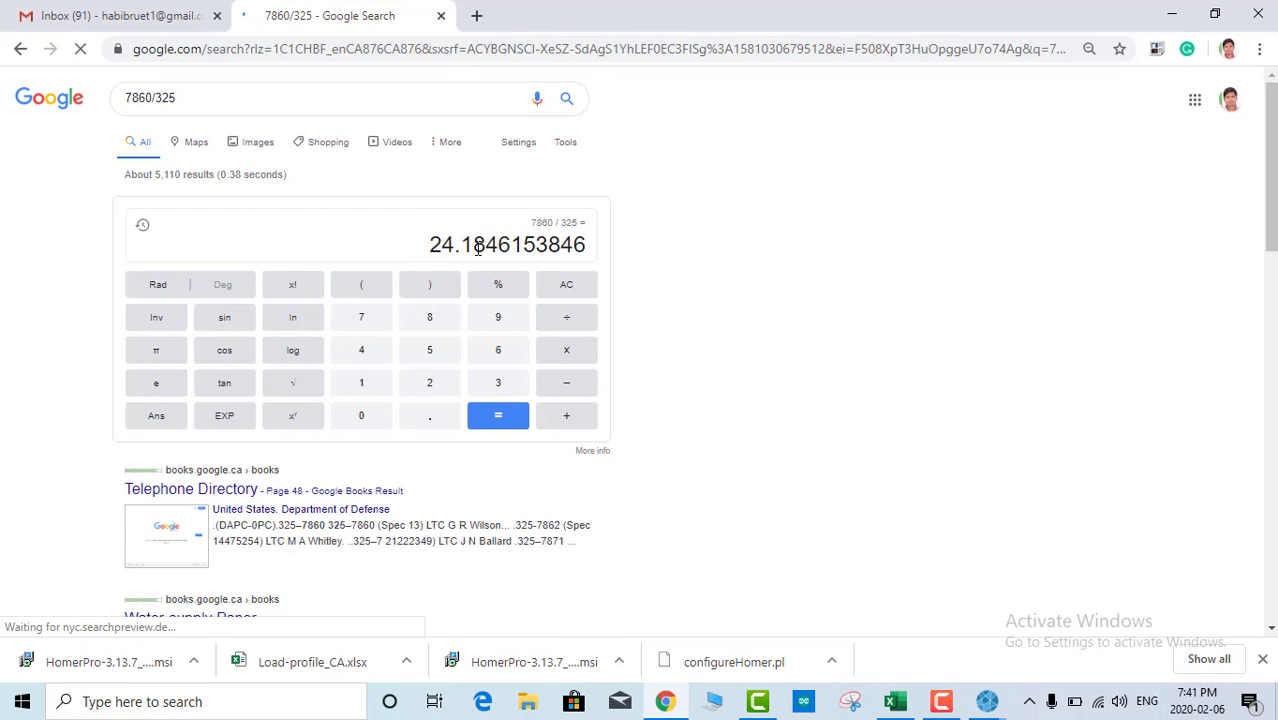
{"action": "mouse_move", "coordinate": [986, 703]}
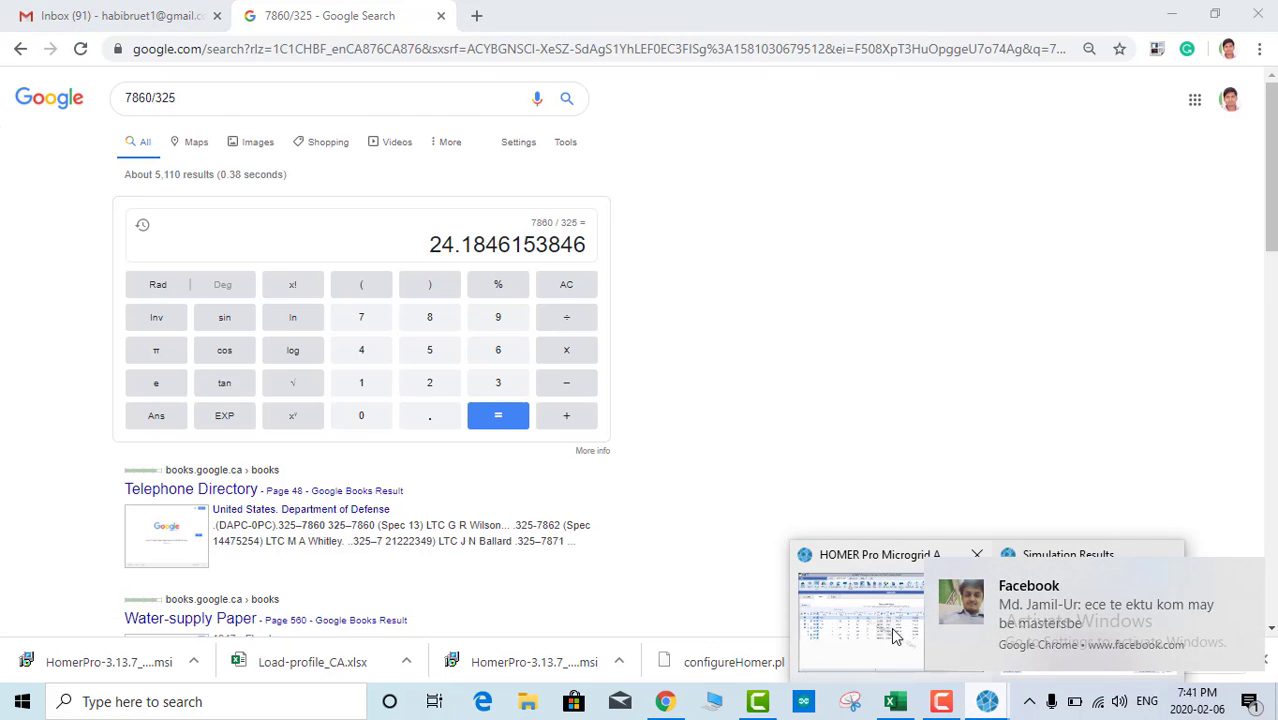
{"action": "left_click", "coordinate": [895, 636]}
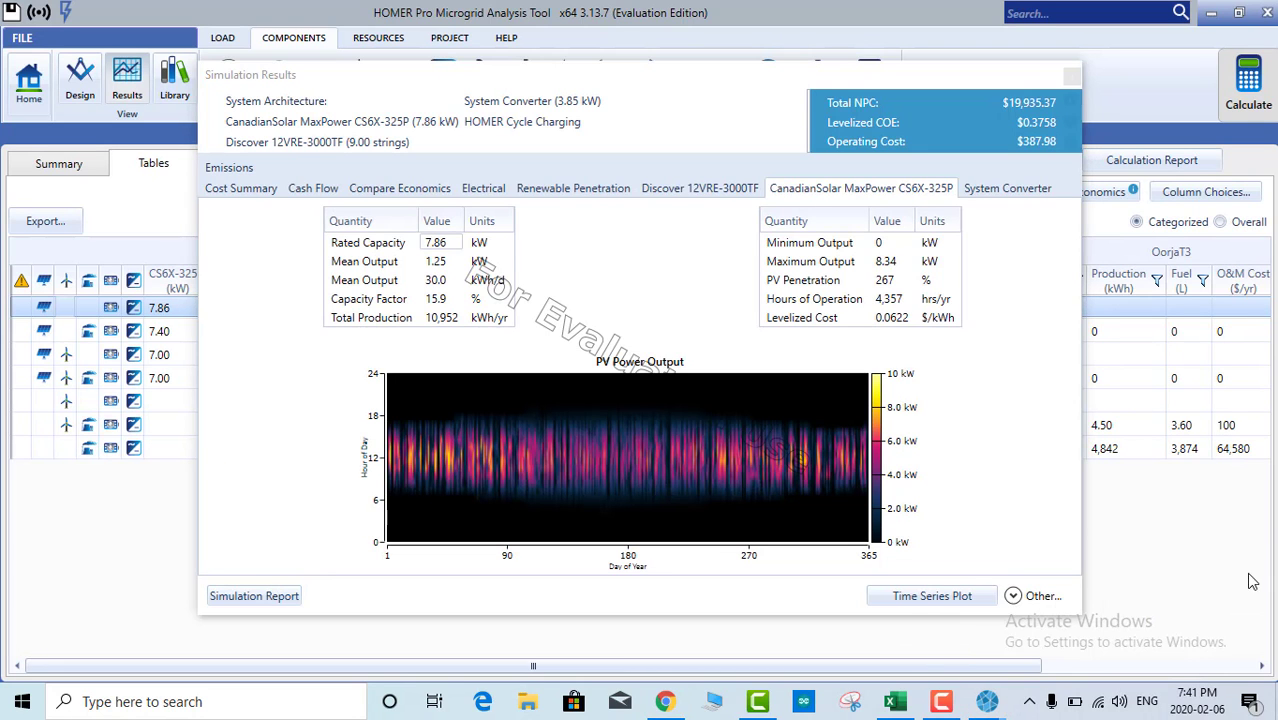
Step: Refocus the simulation results, dismiss the notification and recheck the 7.86 kW PV rated capacity
{"action": "left_click", "coordinate": [473, 248]}
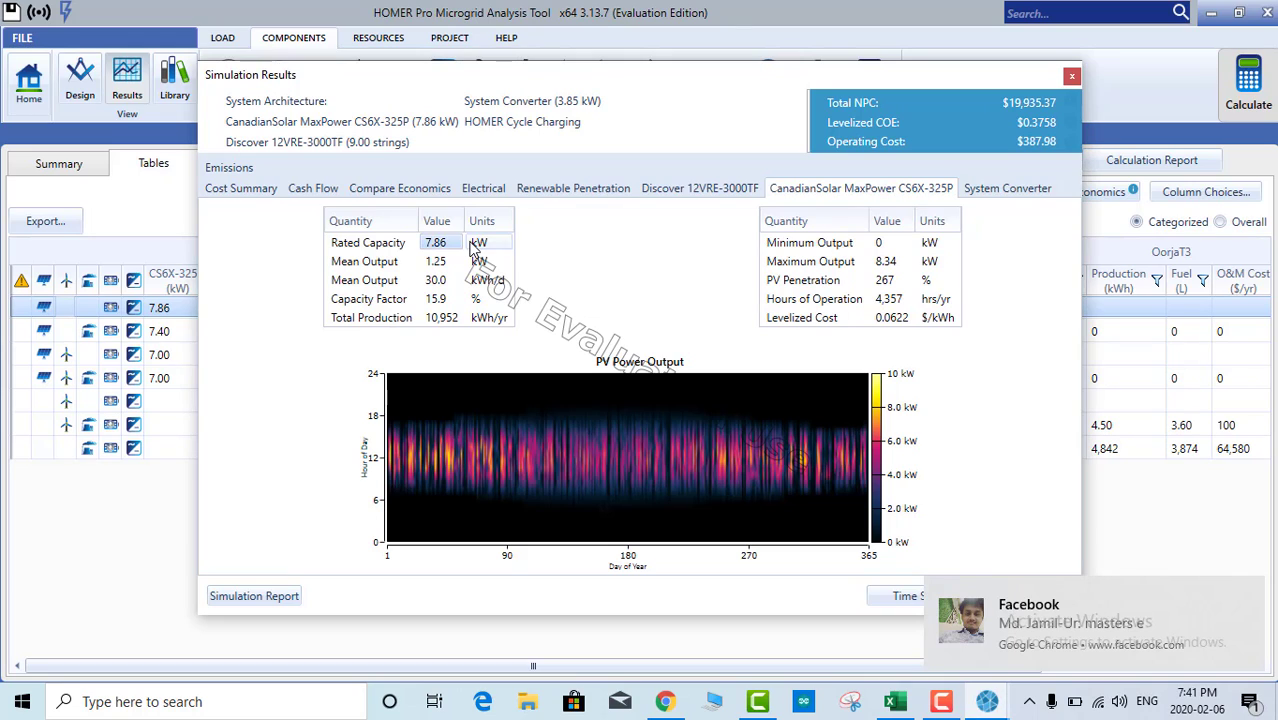
{"action": "left_click", "coordinate": [1249, 597]}
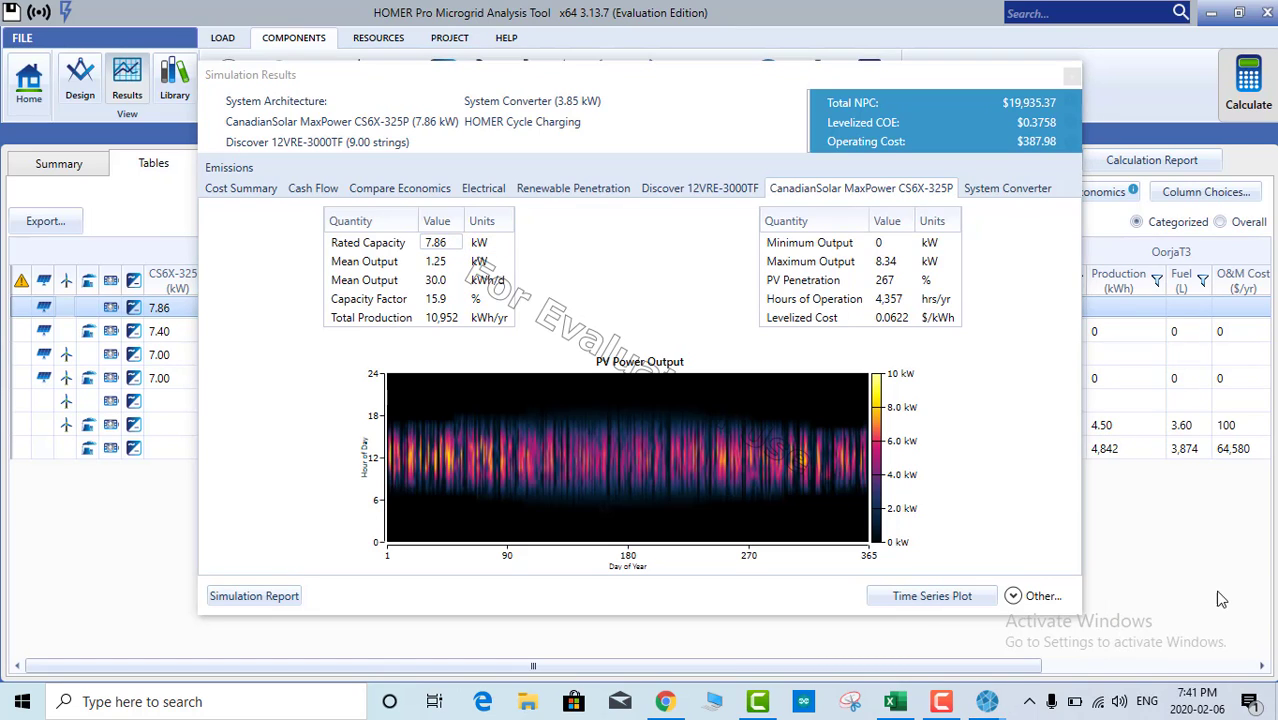
{"action": "left_click", "coordinate": [469, 245]}
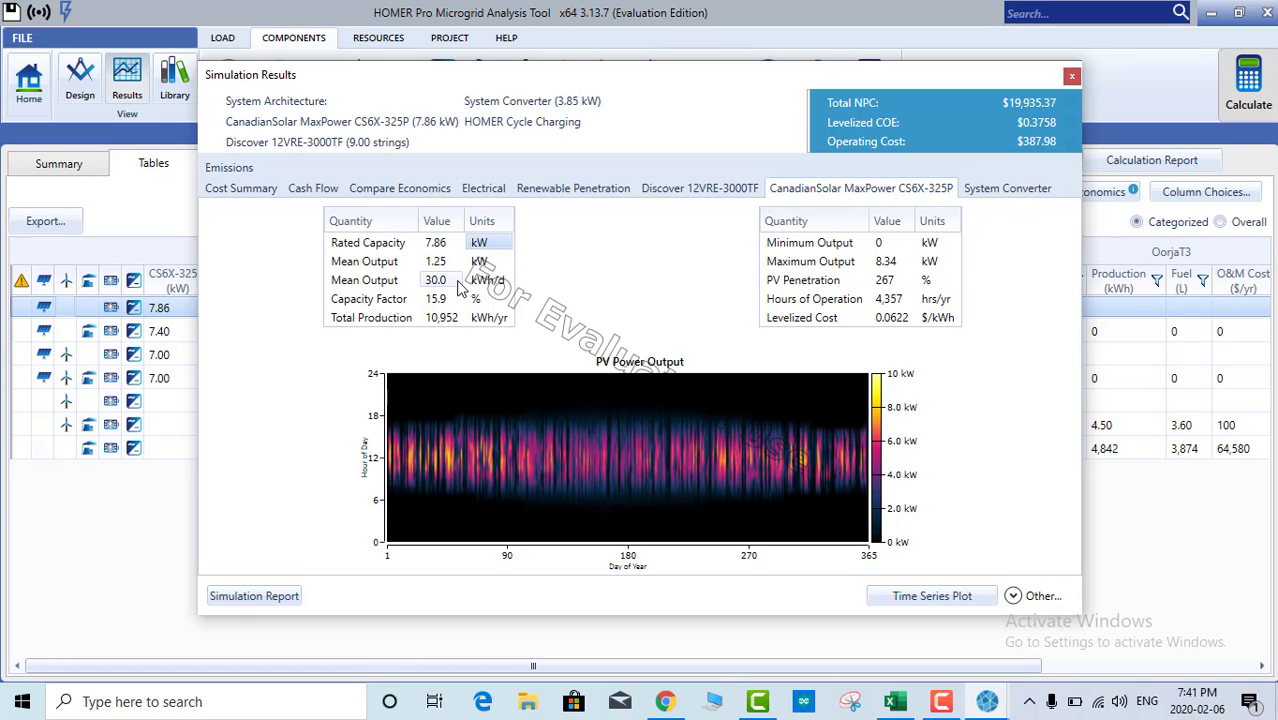
Step: Review System Converter results: 3.85 kW capacity and 8,759 inverter operating hours
{"action": "left_click", "coordinate": [1008, 190]}
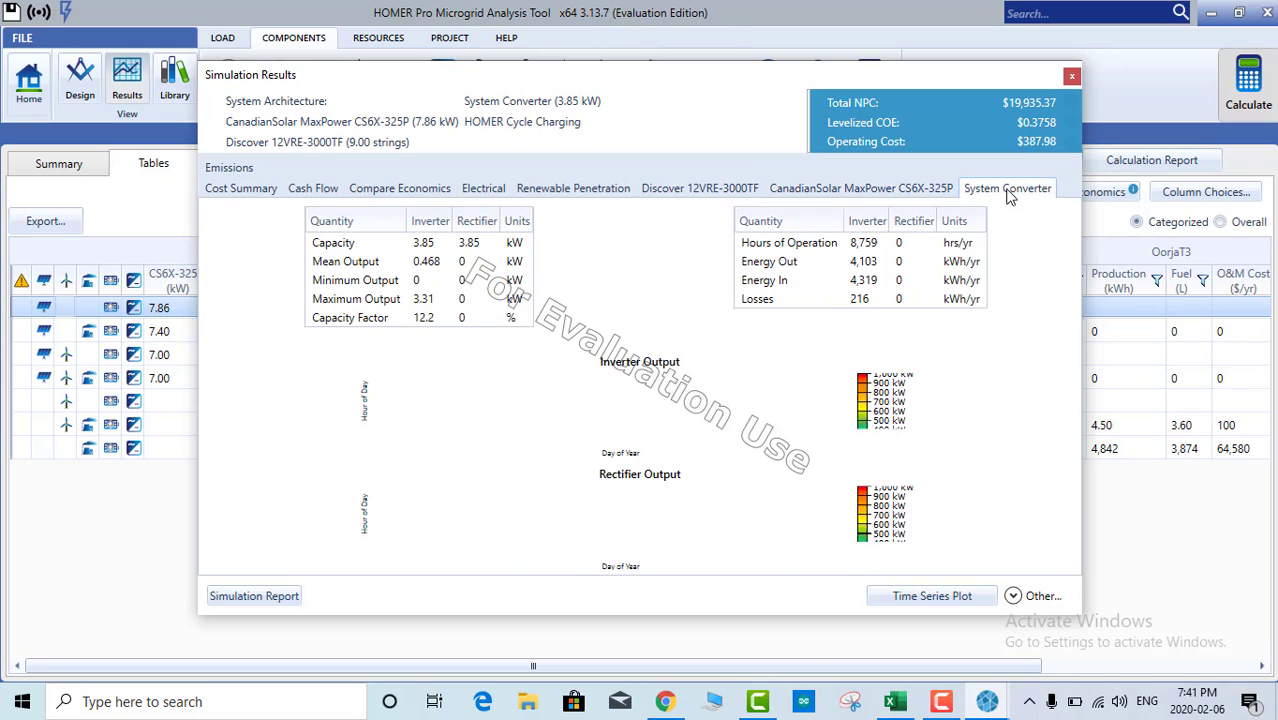
{"action": "left_click", "coordinate": [424, 243]}
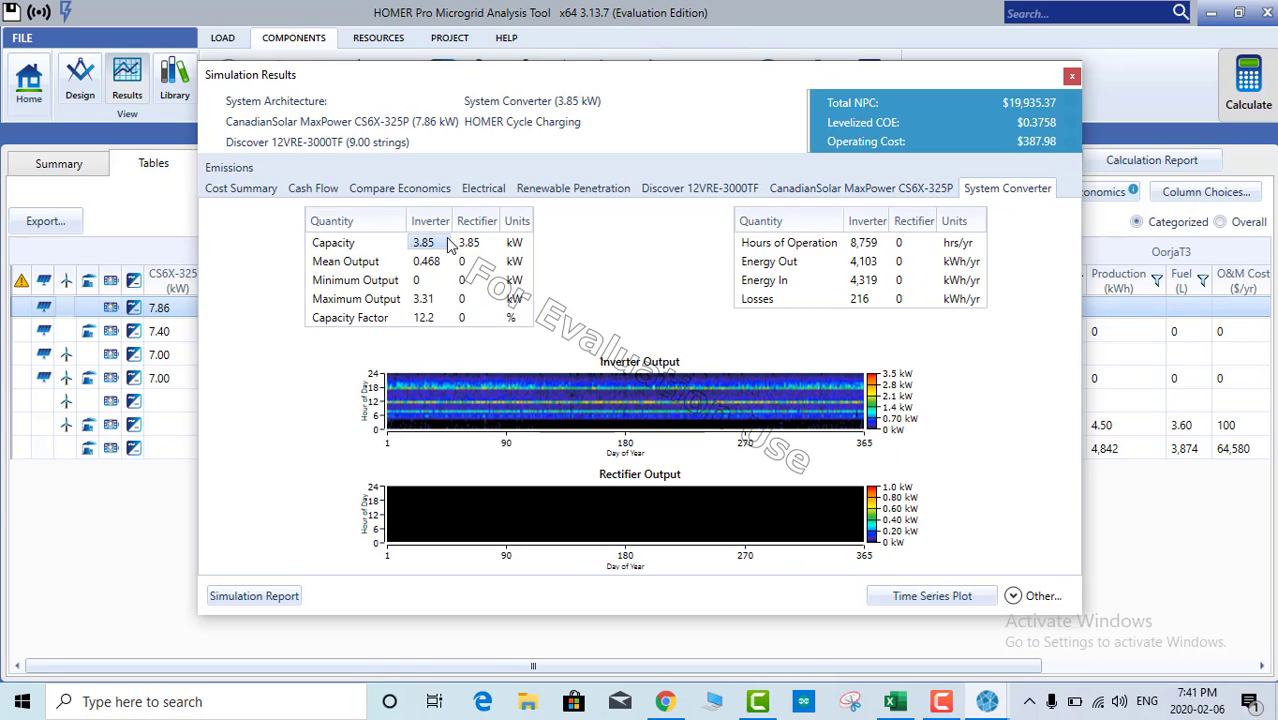
{"action": "left_click", "coordinate": [469, 243]}
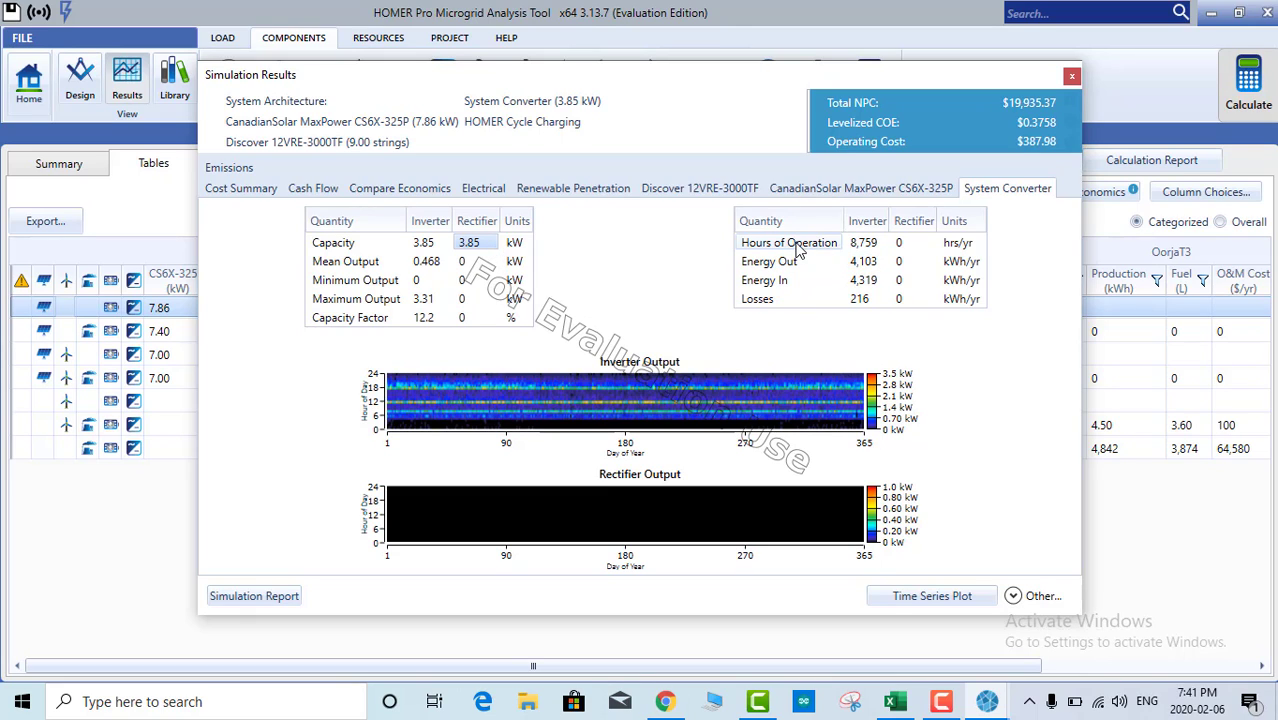
{"action": "left_click", "coordinate": [863, 243]}
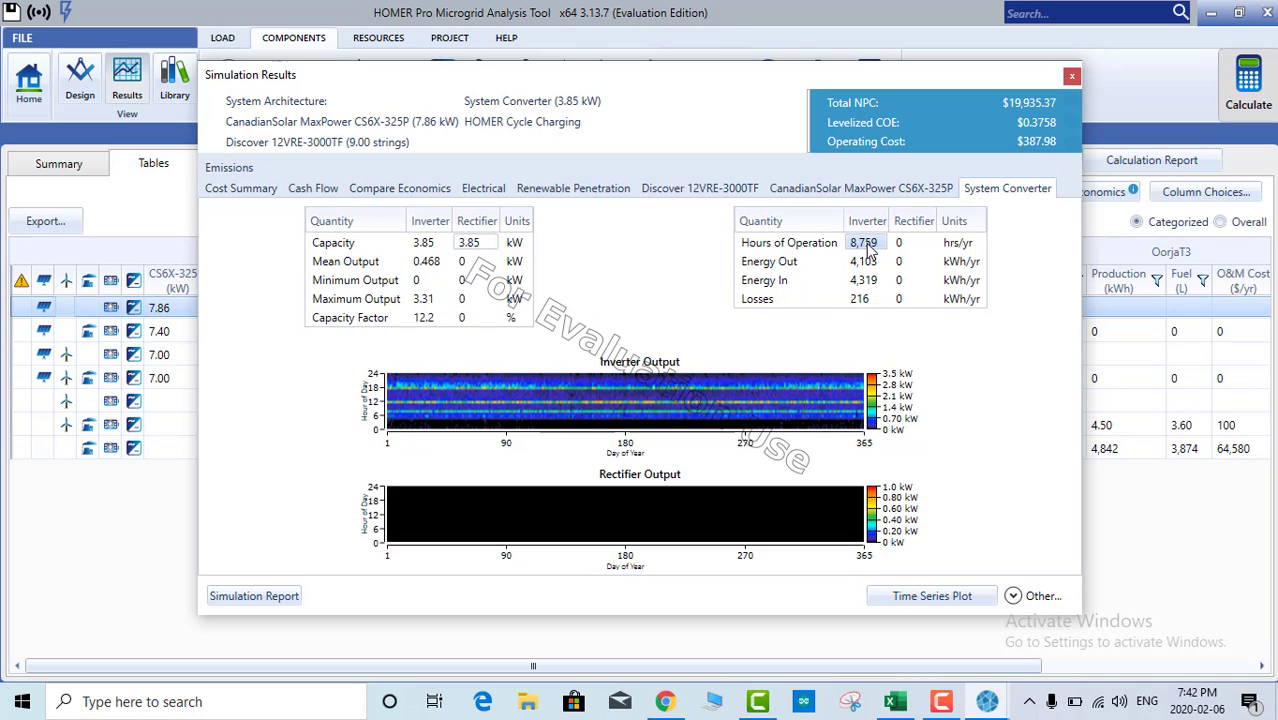
Step: Plot monthly averages of AC Primary Load and PV array Power Output in the time series plot
{"action": "left_click", "coordinate": [922, 600]}
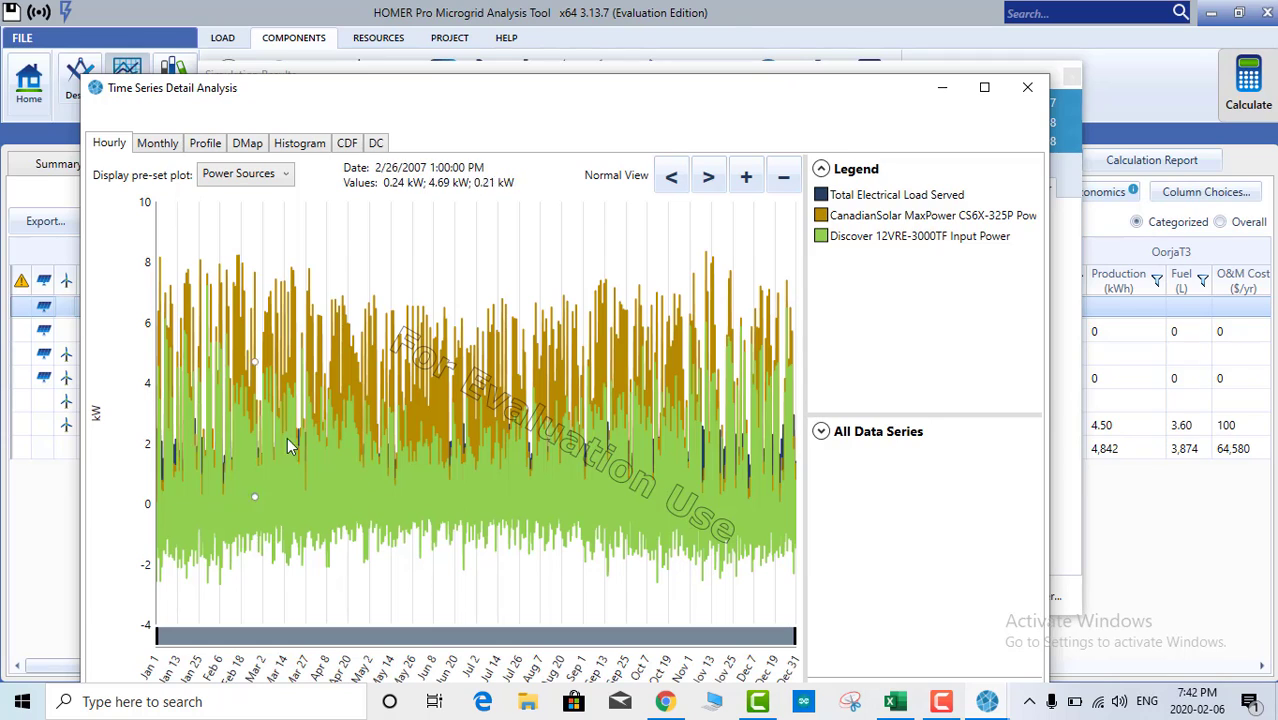
{"action": "left_click", "coordinate": [160, 145]}
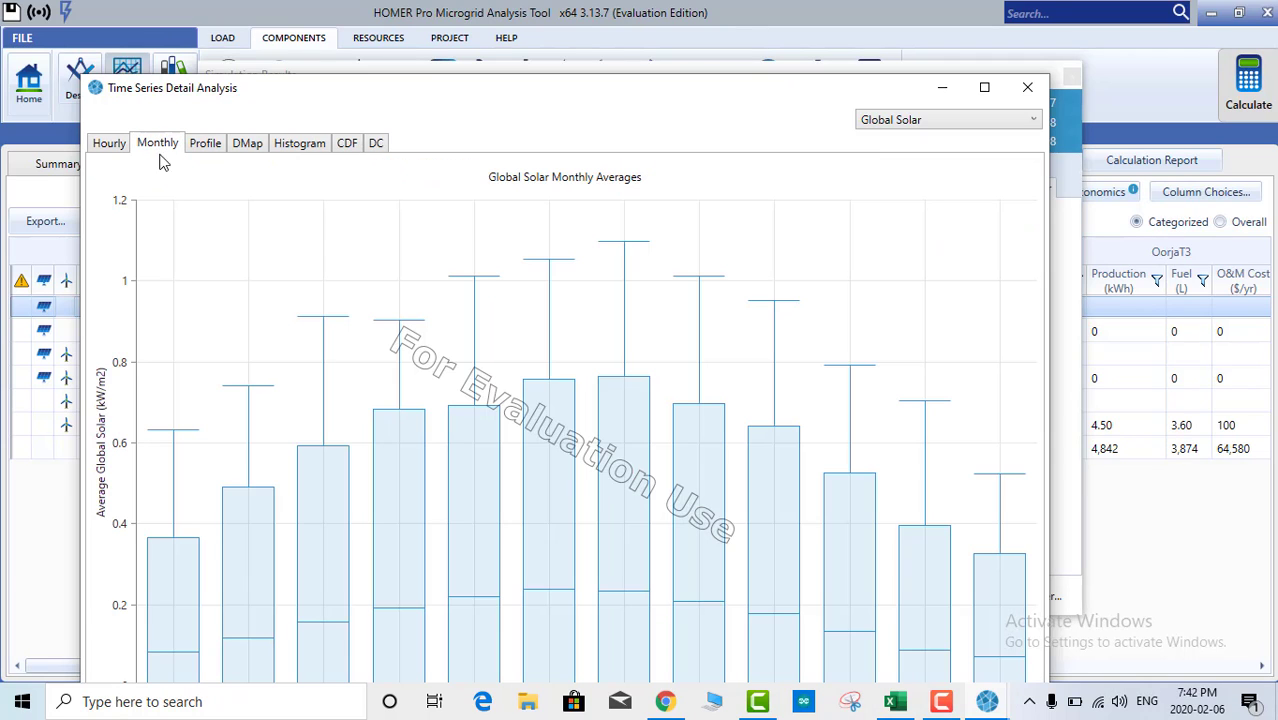
{"action": "left_click", "coordinate": [912, 122]}
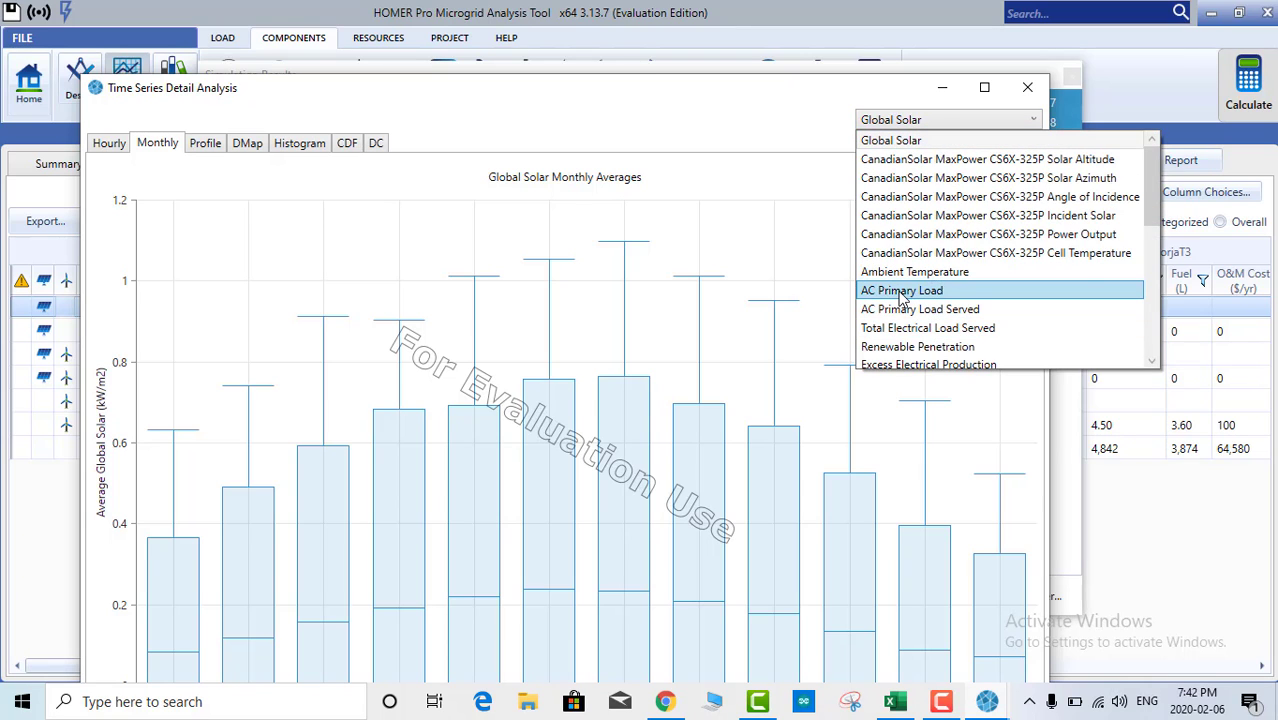
{"action": "left_click", "coordinate": [902, 290]}
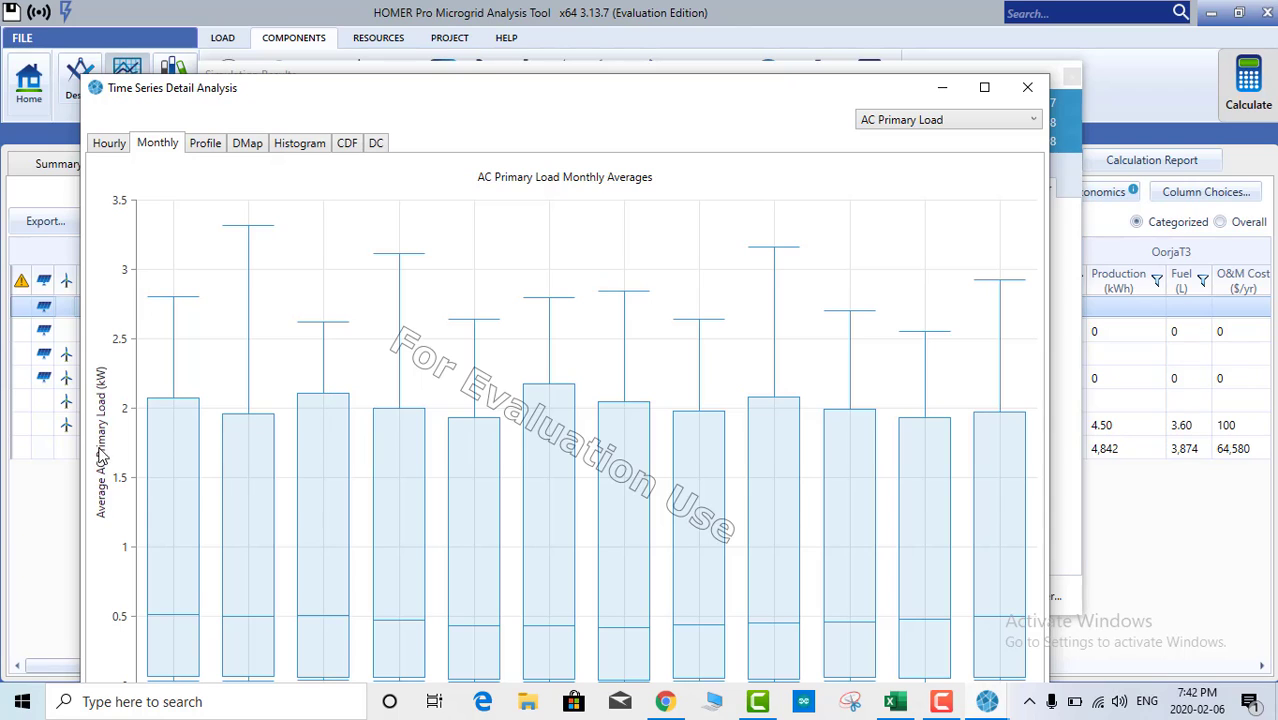
{"action": "left_click", "coordinate": [909, 124]}
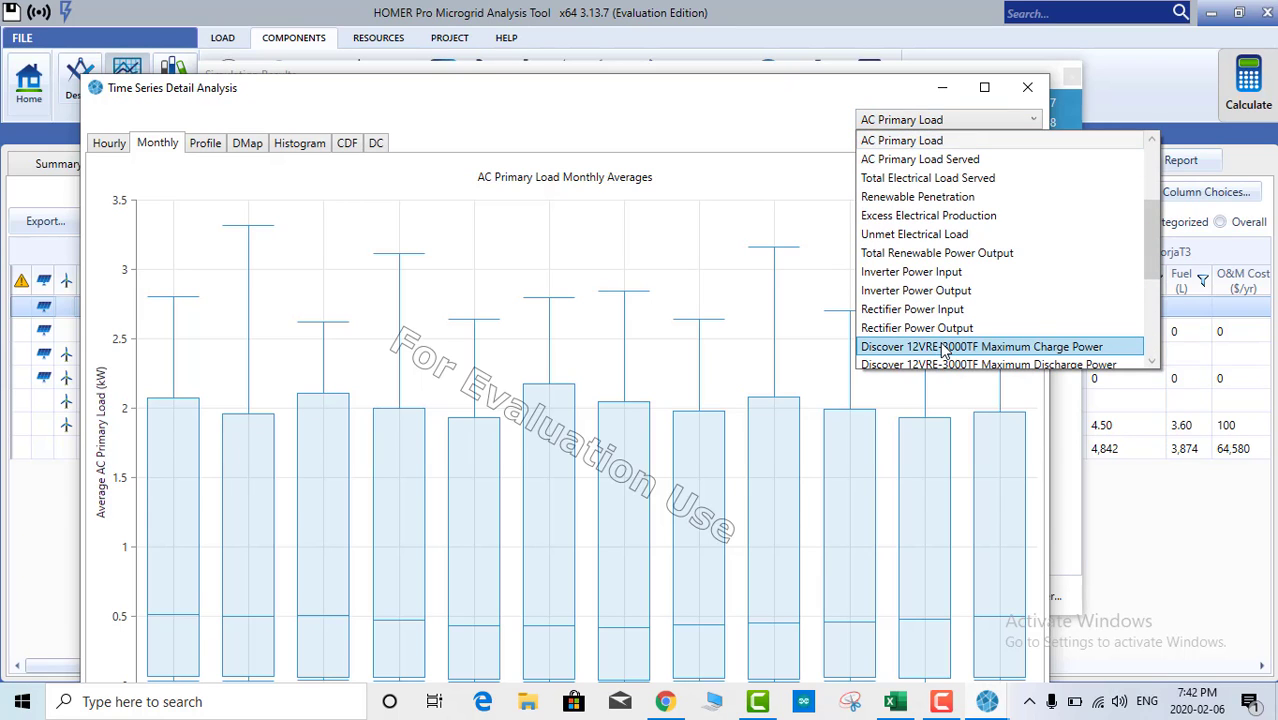
{"action": "scroll", "coordinate": [950, 285], "scroll_direction": "up", "scroll_amount": 1}
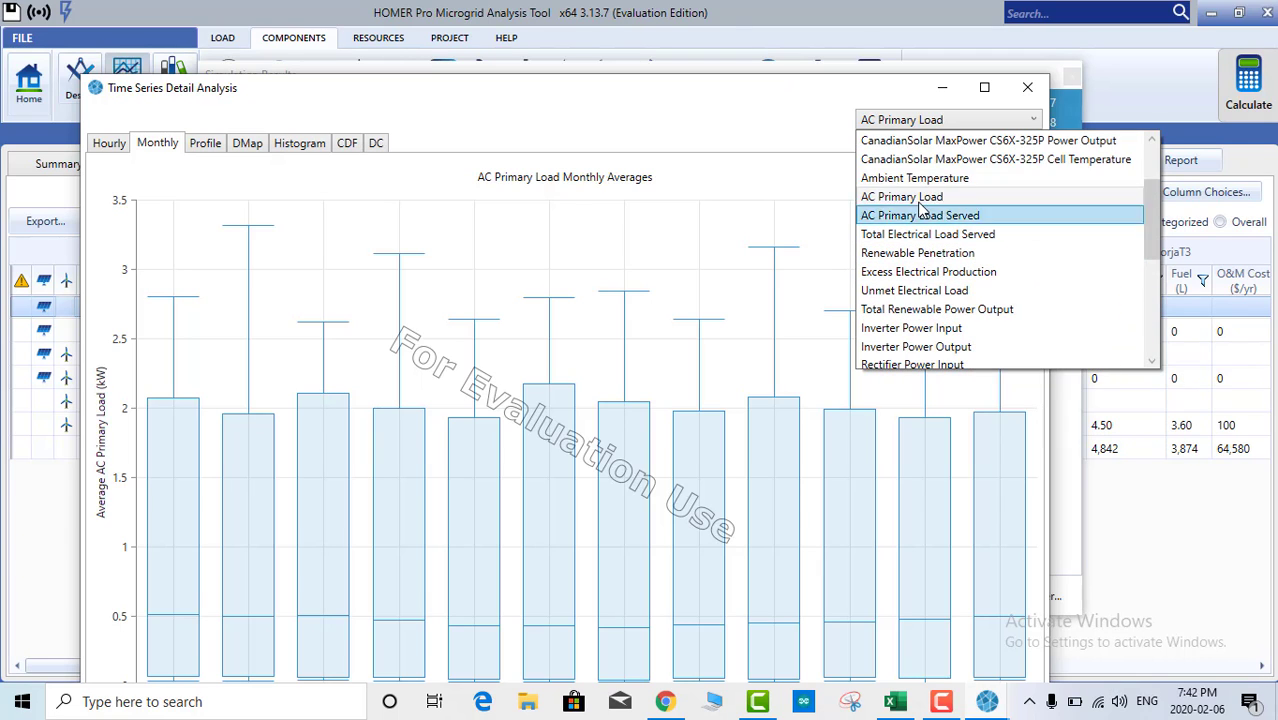
{"action": "left_click", "coordinate": [958, 141]}
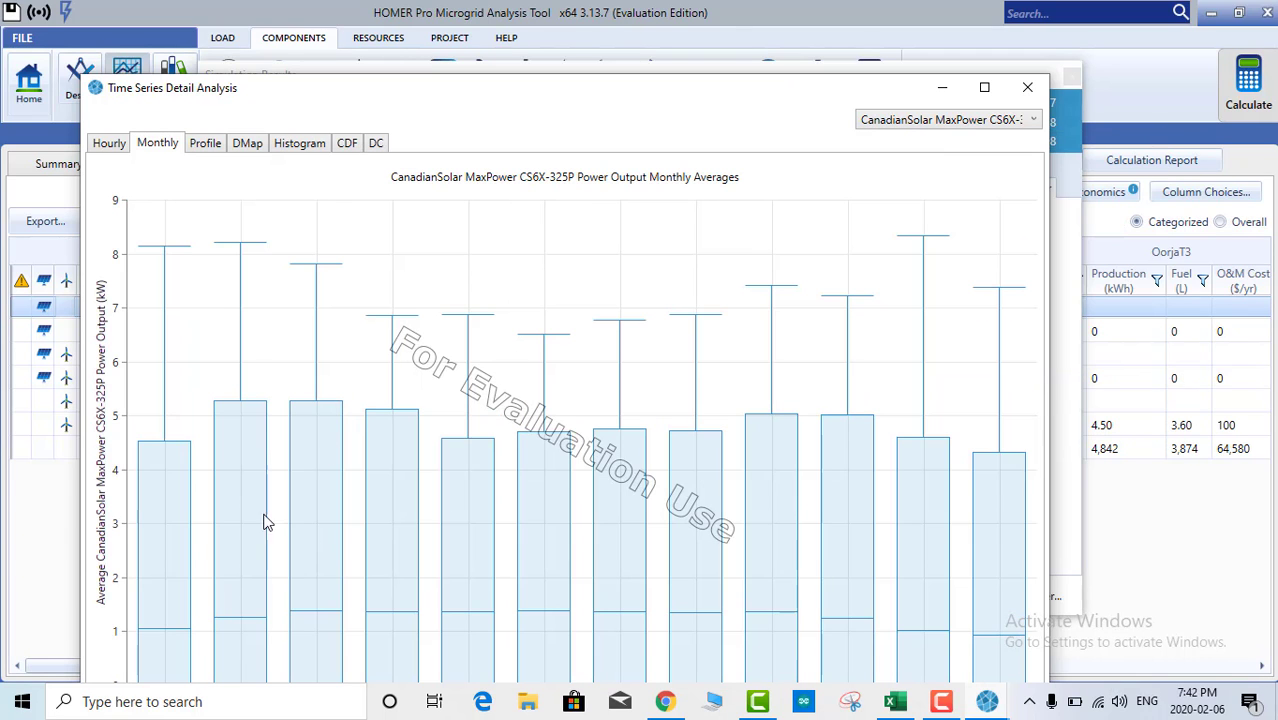
Step: Add the battery's Maximum Charge and Maximum Discharge Power monthly averages to the chart
{"action": "left_click_drag", "start_coordinate": [700, 98], "coordinate": [696, 36]}
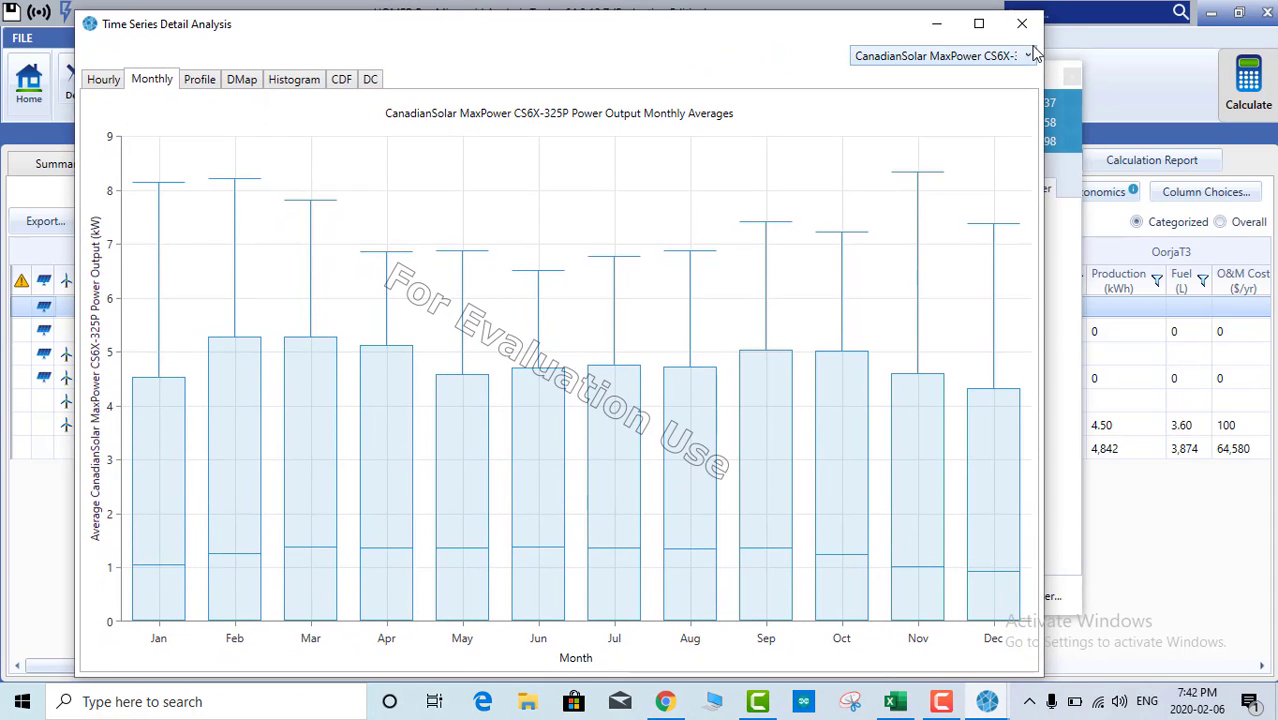
{"action": "left_click", "coordinate": [953, 63]}
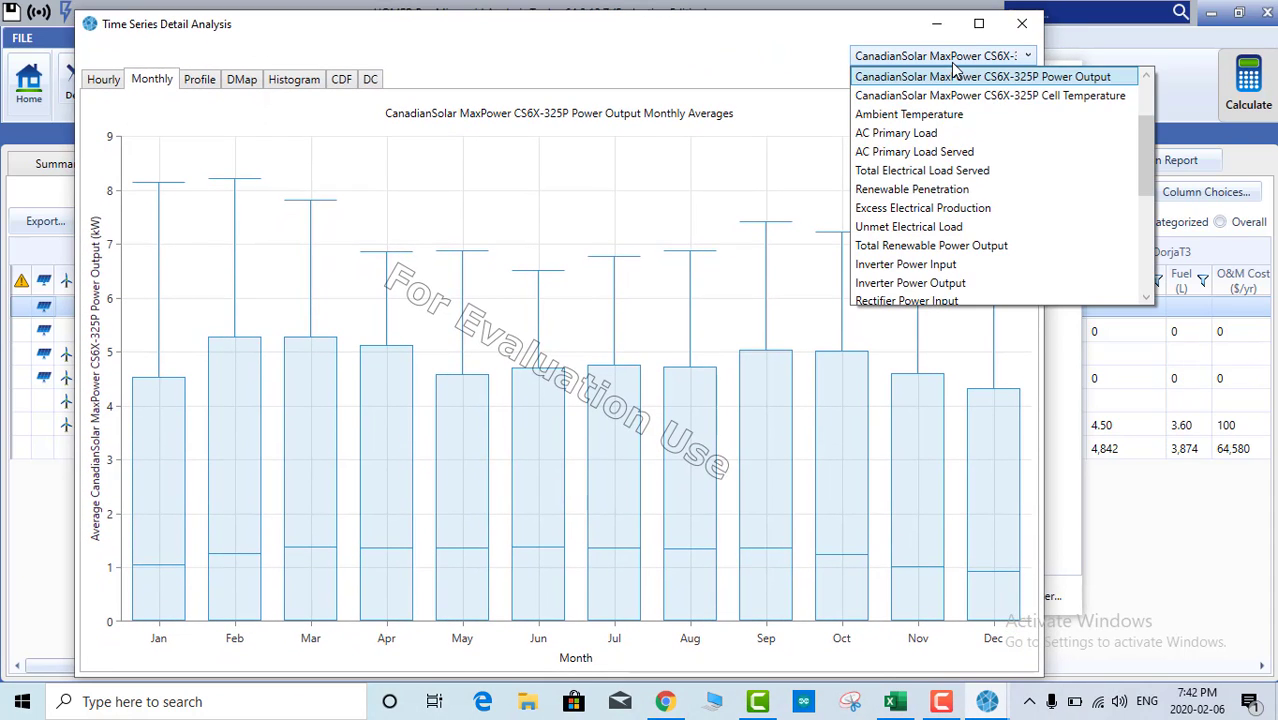
{"action": "scroll", "coordinate": [938, 288], "scroll_direction": "down", "scroll_amount": 2}
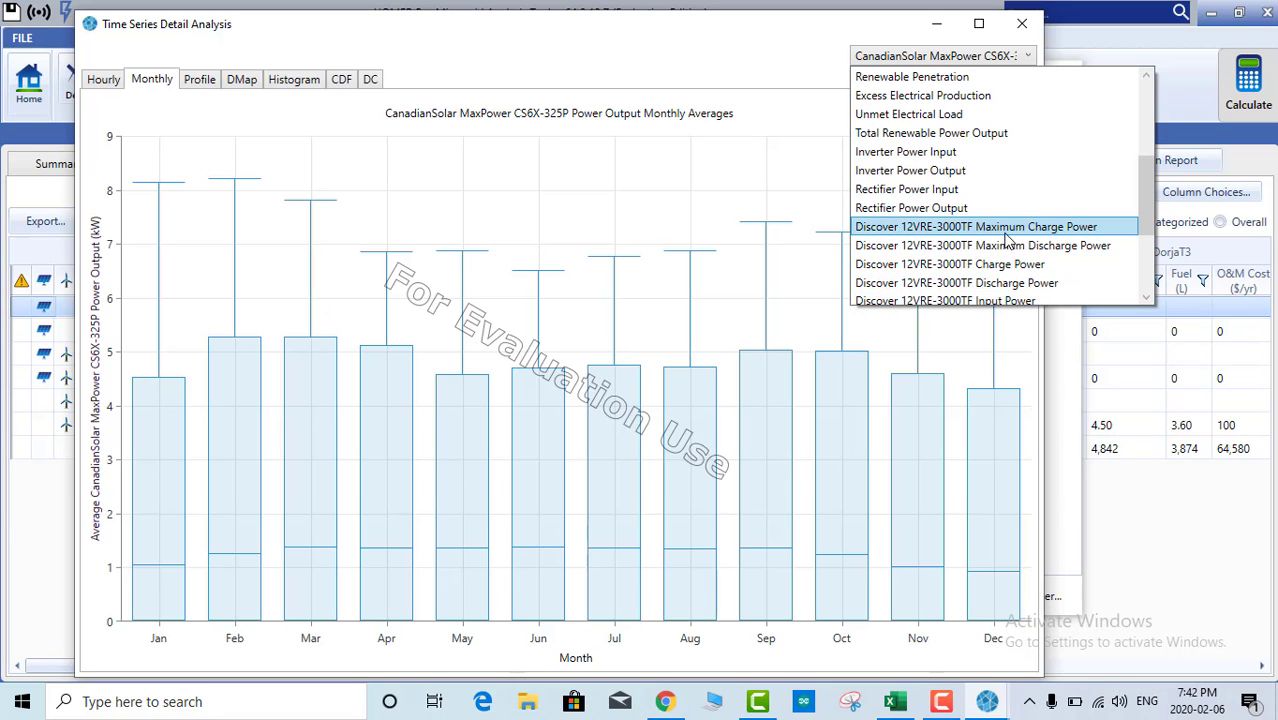
{"action": "left_click", "coordinate": [980, 229]}
{"action": "left_click", "coordinate": [955, 62]}
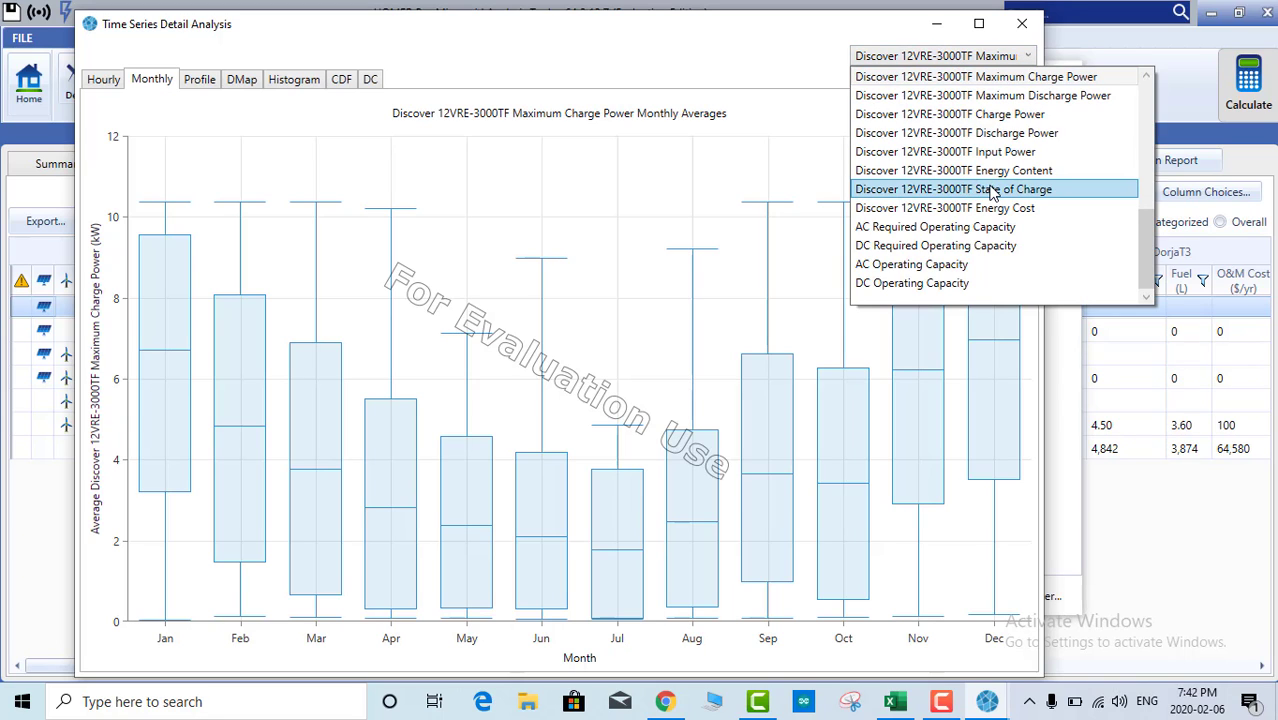
{"action": "left_click", "coordinate": [1022, 96]}
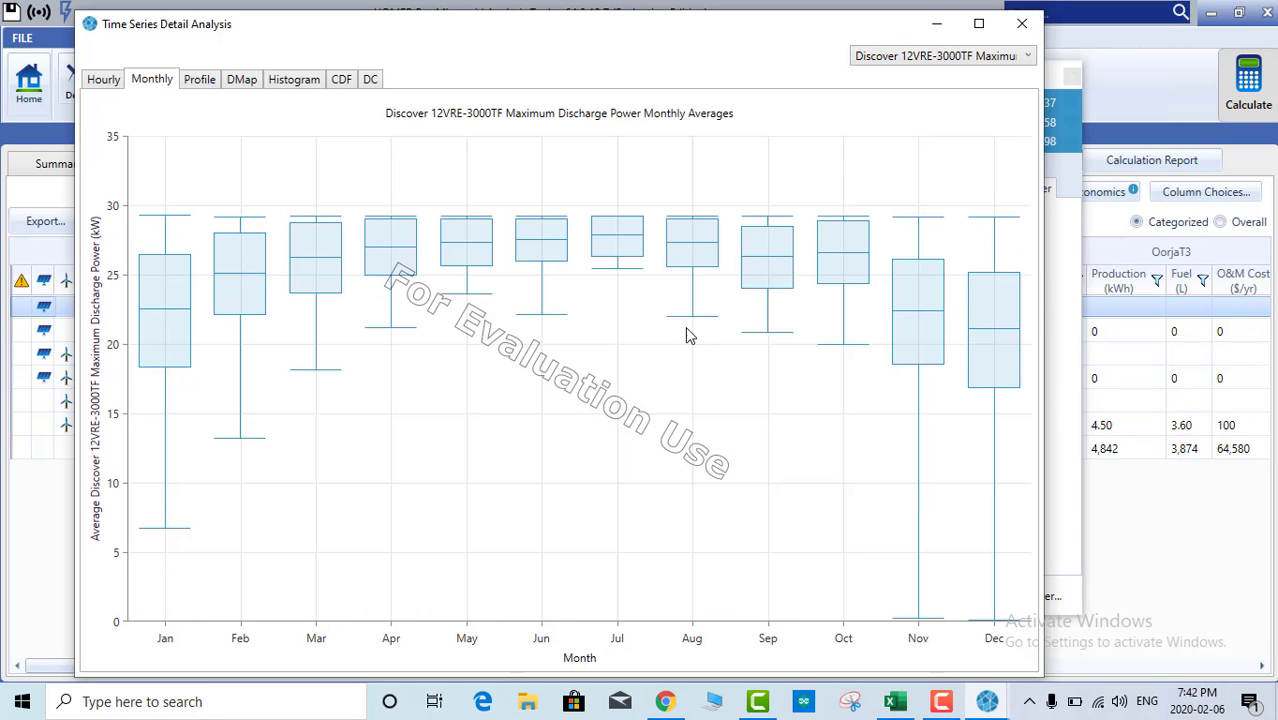
Step: Close the time series plot and open the hourly output time series as a table
{"action": "left_click", "coordinate": [998, 56]}
{"action": "left_click", "coordinate": [998, 56]}
{"action": "left_click", "coordinate": [1020, 25]}
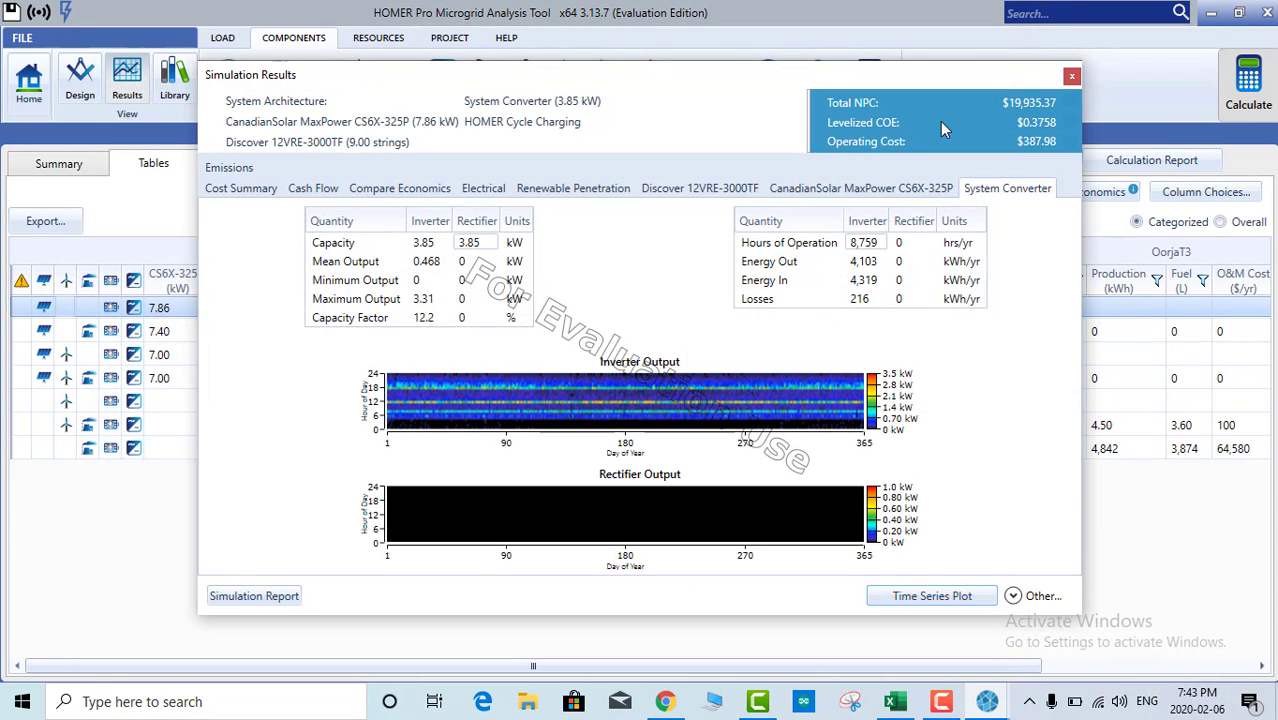
{"action": "left_click", "coordinate": [1036, 596]}
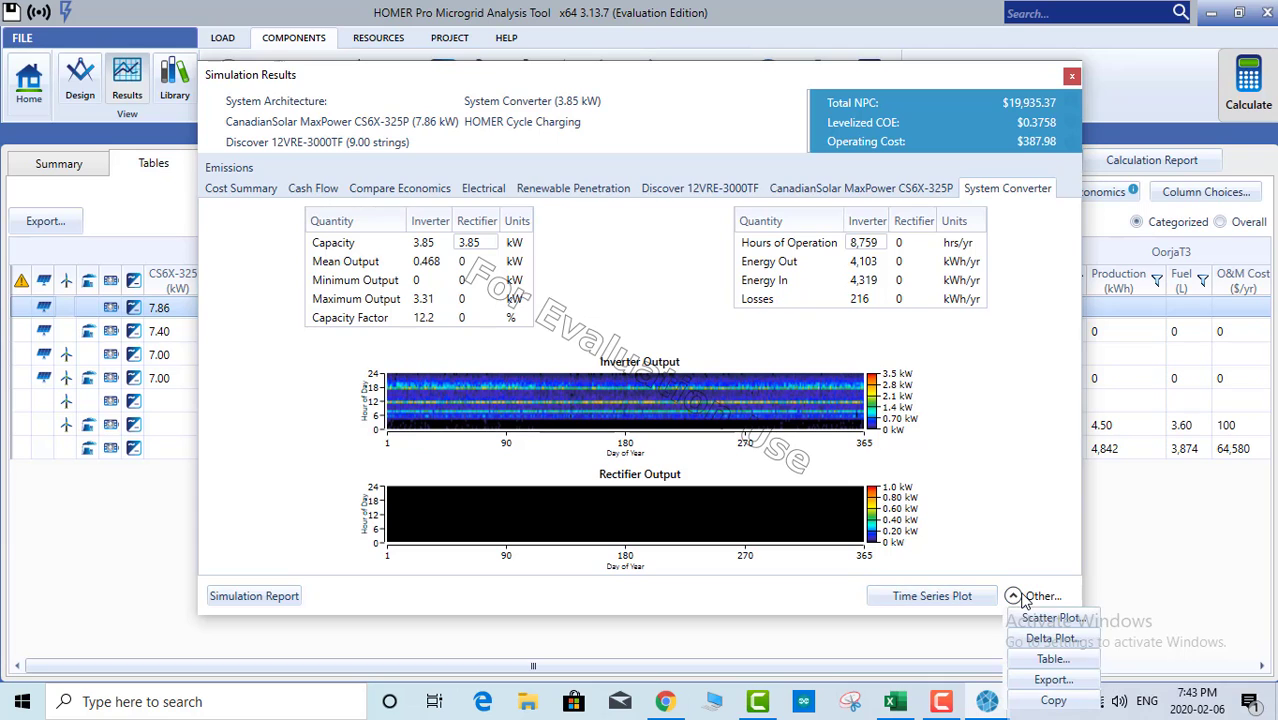
{"action": "left_click", "coordinate": [1045, 660]}
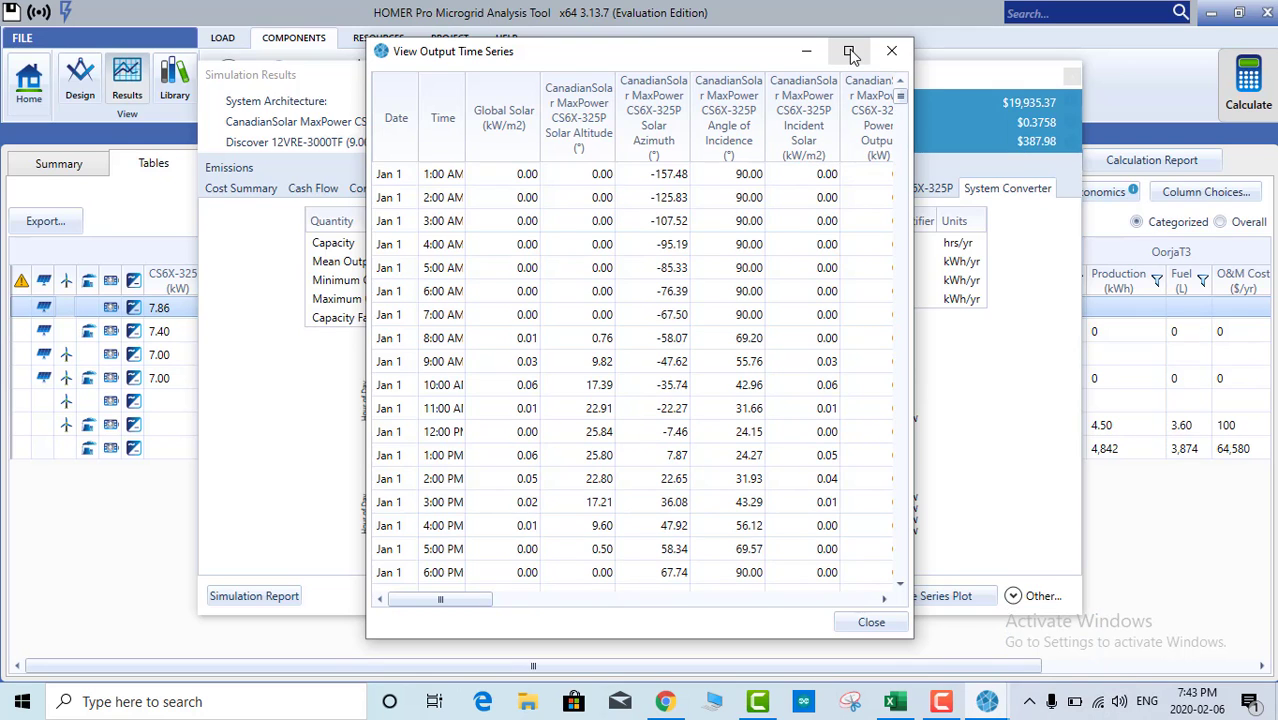
Step: Maximize the time series window and review January 1 Global Solar and PV Power Output values
{"action": "left_click", "coordinate": [849, 53]}
{"action": "left_click", "coordinate": [172, 140]}
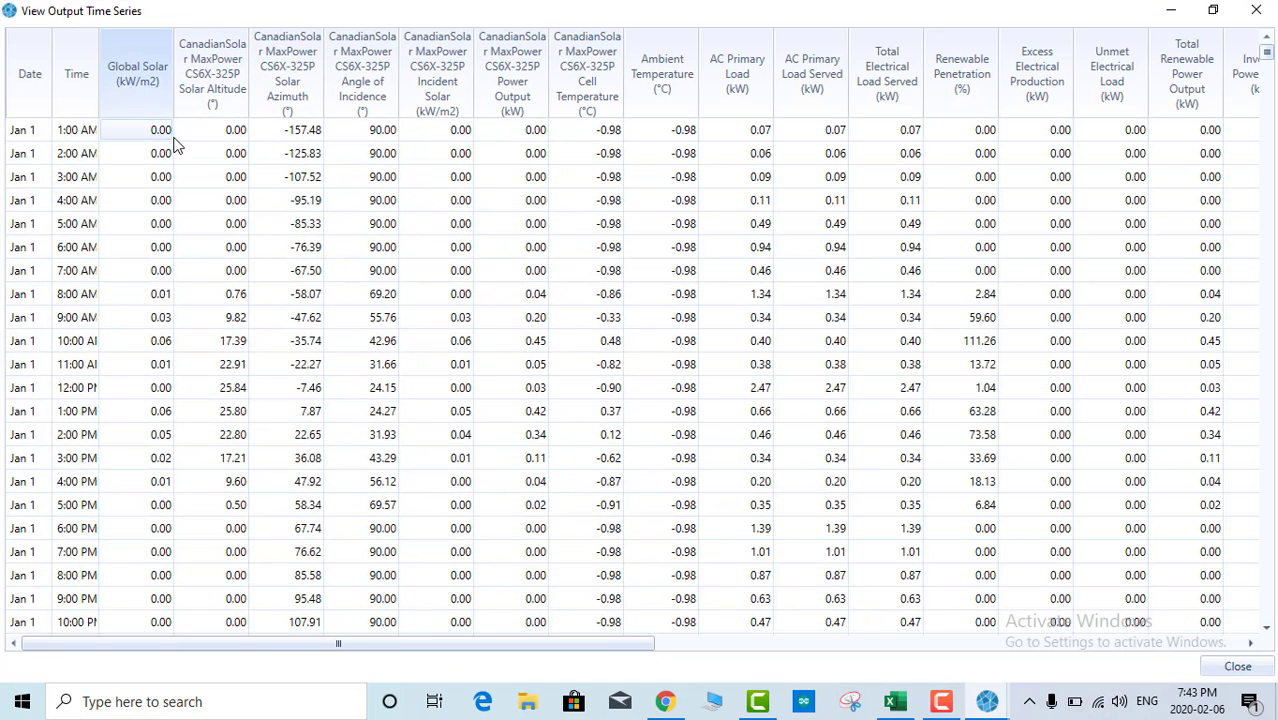
{"action": "left_click_drag", "start_coordinate": [160, 143], "coordinate": [155, 443]}
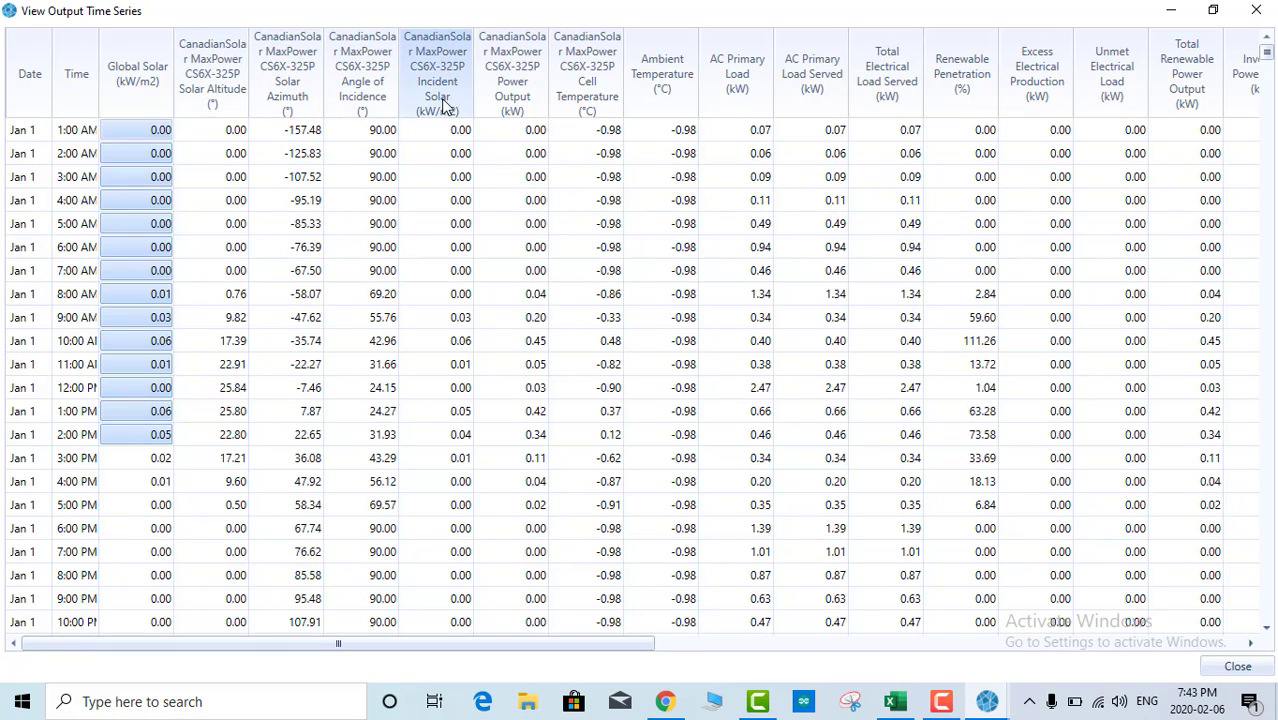
{"action": "left_click", "coordinate": [521, 132]}
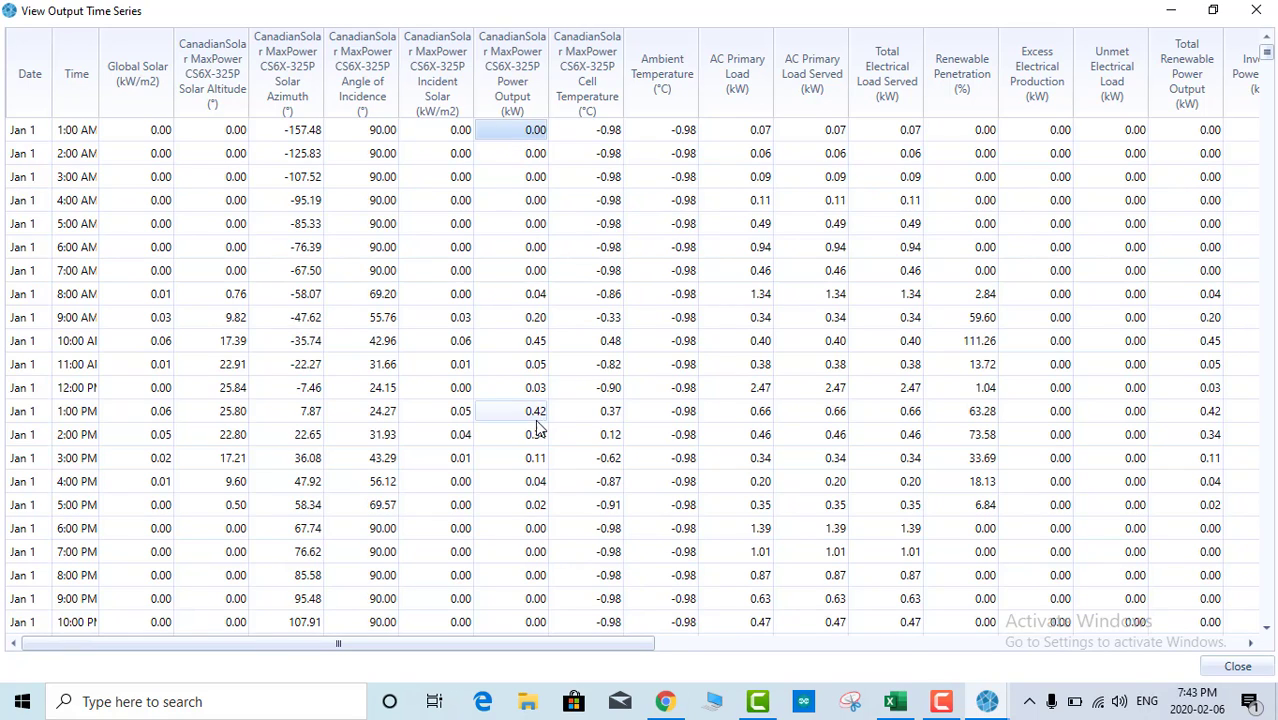
{"action": "left_click", "coordinate": [522, 247]}
{"action": "left_click_drag", "start_coordinate": [530, 135], "coordinate": [545, 650]}
{"action": "scroll", "coordinate": [553, 318], "scroll_direction": "up", "scroll_amount": 4}
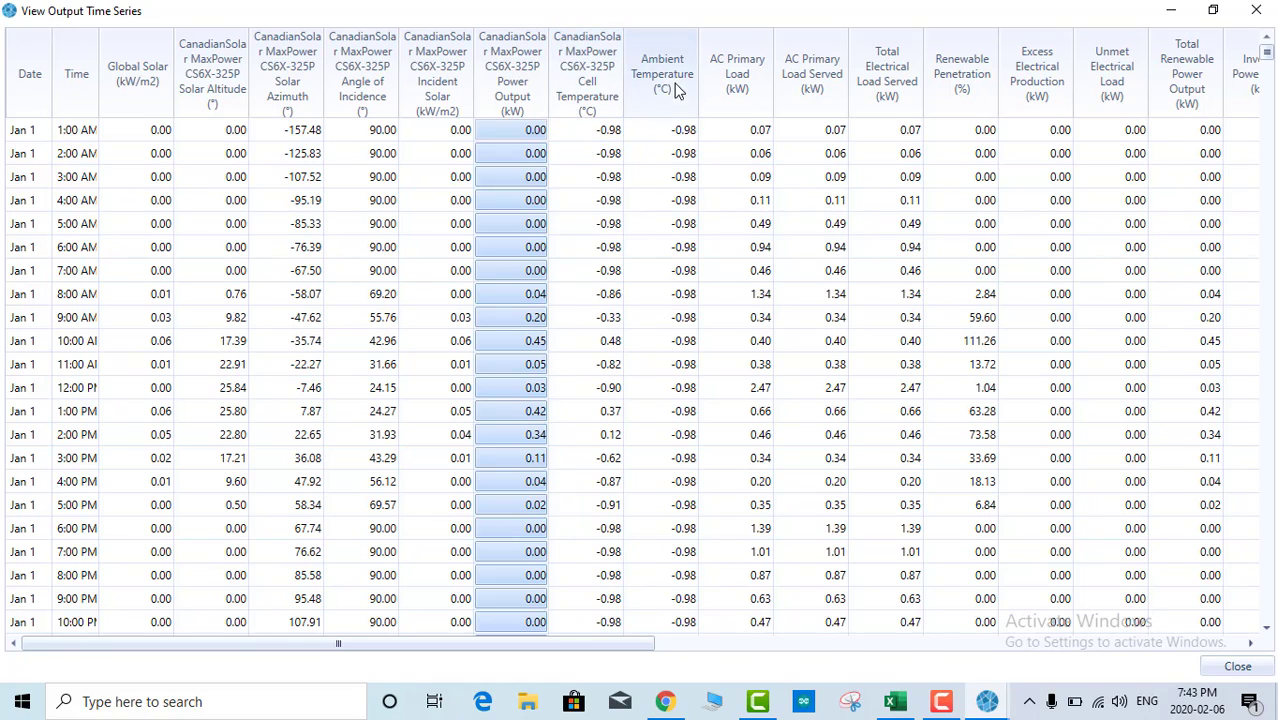
Step: Review early January 1 AC Primary Load, Renewable Penetration and Excess Electrical Production values
{"action": "left_click", "coordinate": [676, 132]}
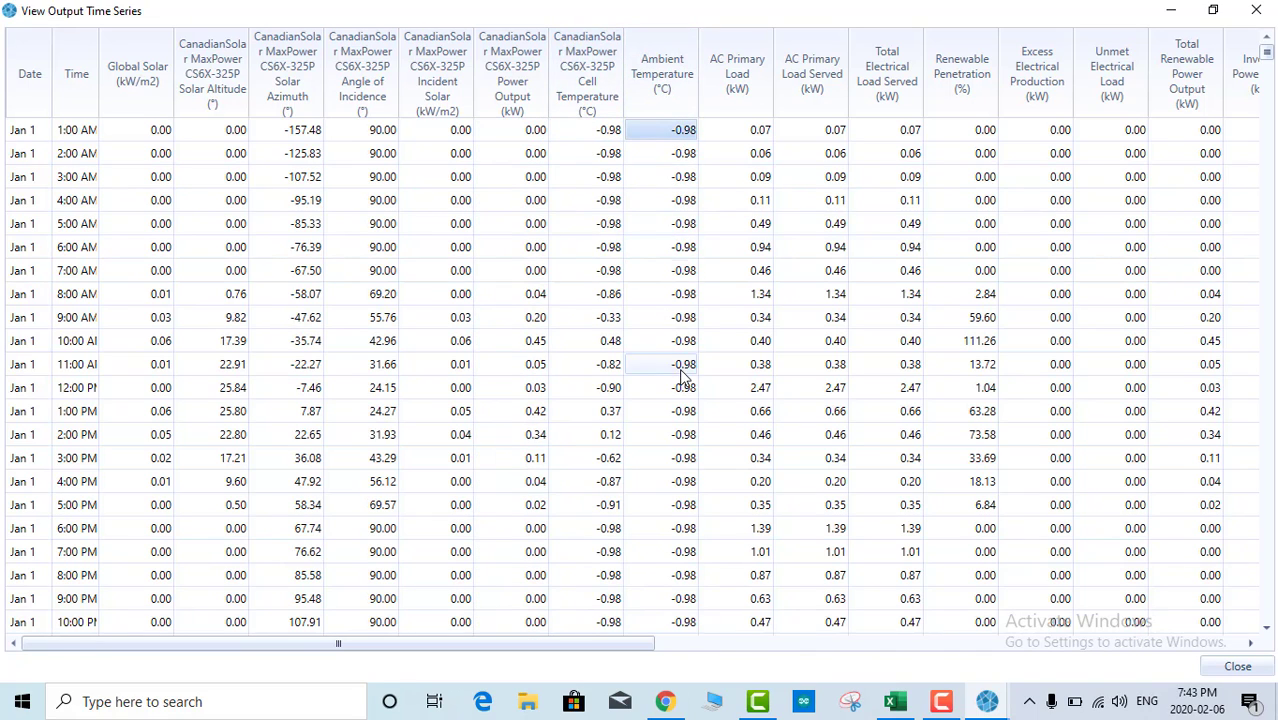
{"action": "left_click_drag", "start_coordinate": [723, 130], "coordinate": [760, 411]}
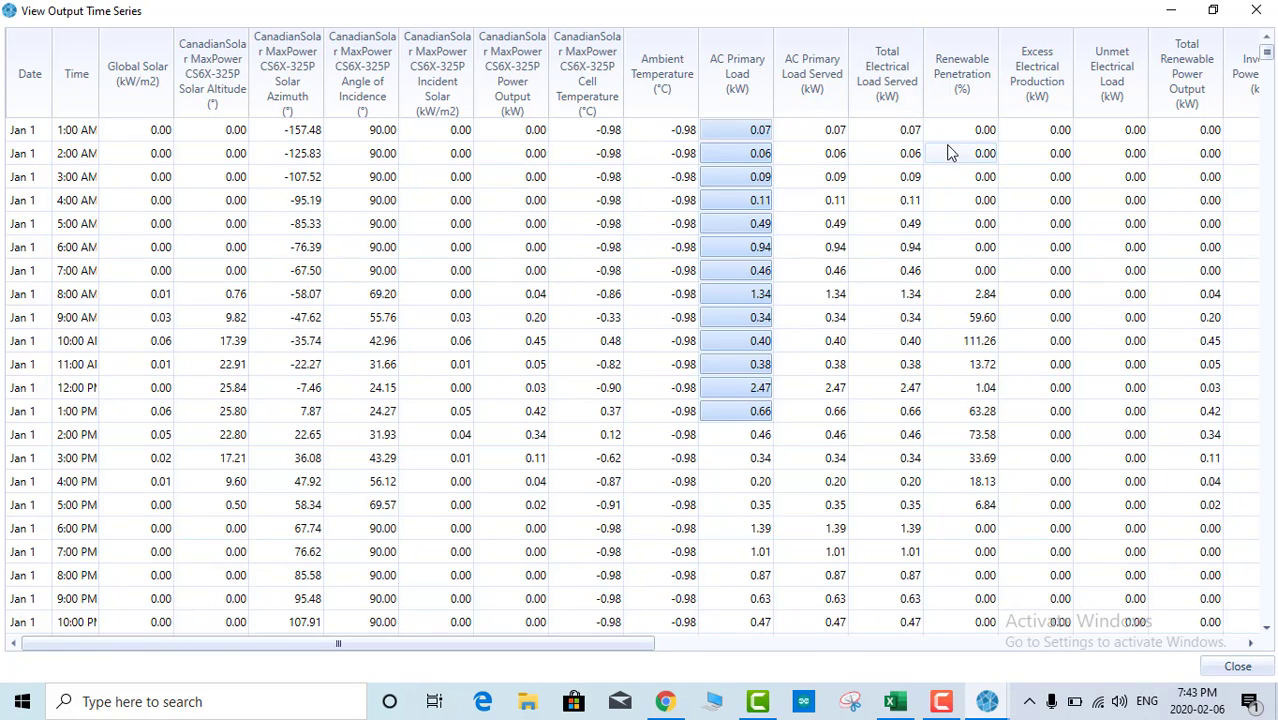
{"action": "left_click", "coordinate": [980, 130]}
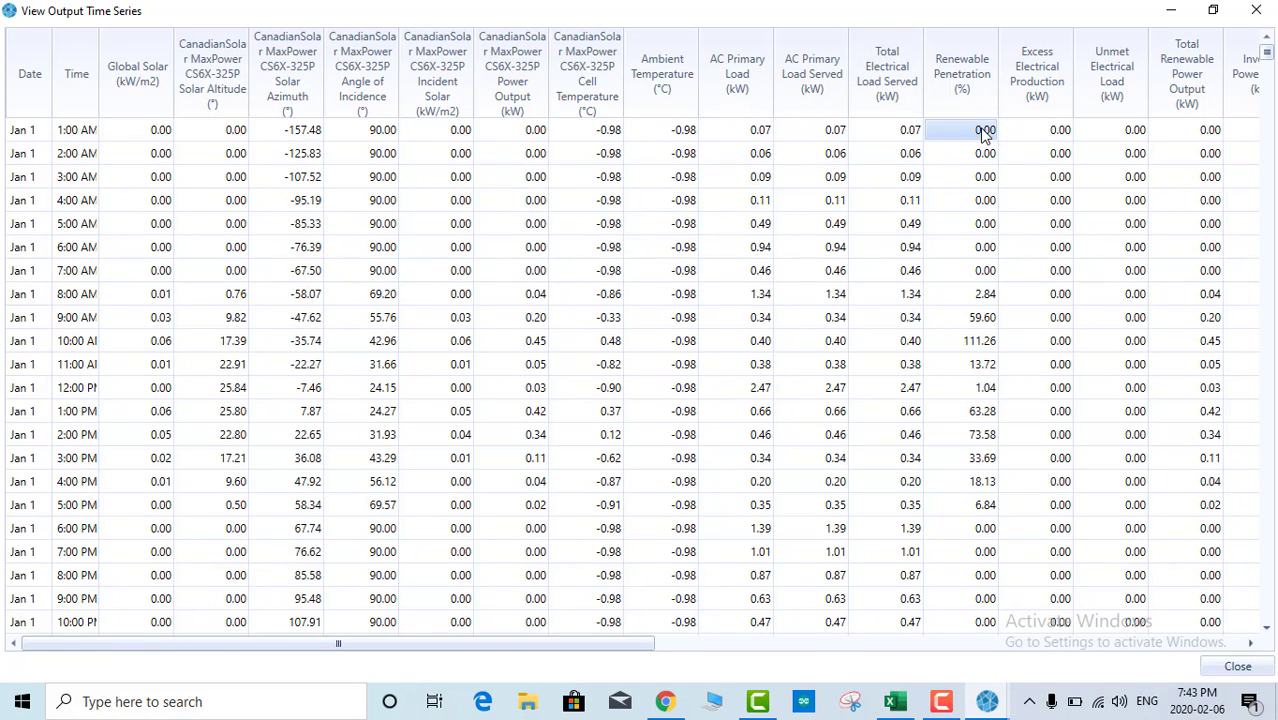
{"action": "left_click", "coordinate": [1057, 135]}
{"action": "left_click_drag", "start_coordinate": [1057, 135], "coordinate": [1059, 188]}
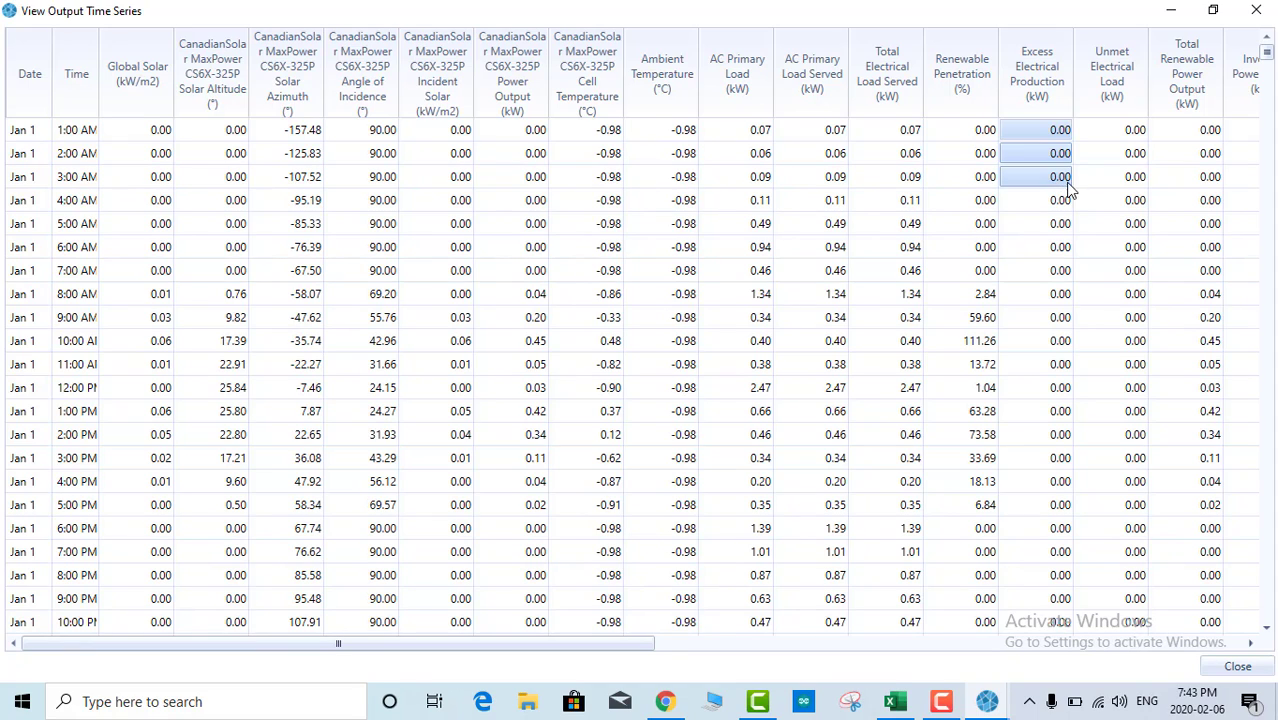
{"action": "left_click", "coordinate": [1043, 160]}
{"action": "left_click_drag", "start_coordinate": [1043, 135], "coordinate": [1050, 342]}
{"action": "left_click", "coordinate": [1047, 223]}
{"action": "left_click_drag", "start_coordinate": [1055, 150], "coordinate": [1050, 291]}
{"action": "left_click", "coordinate": [1055, 293]}
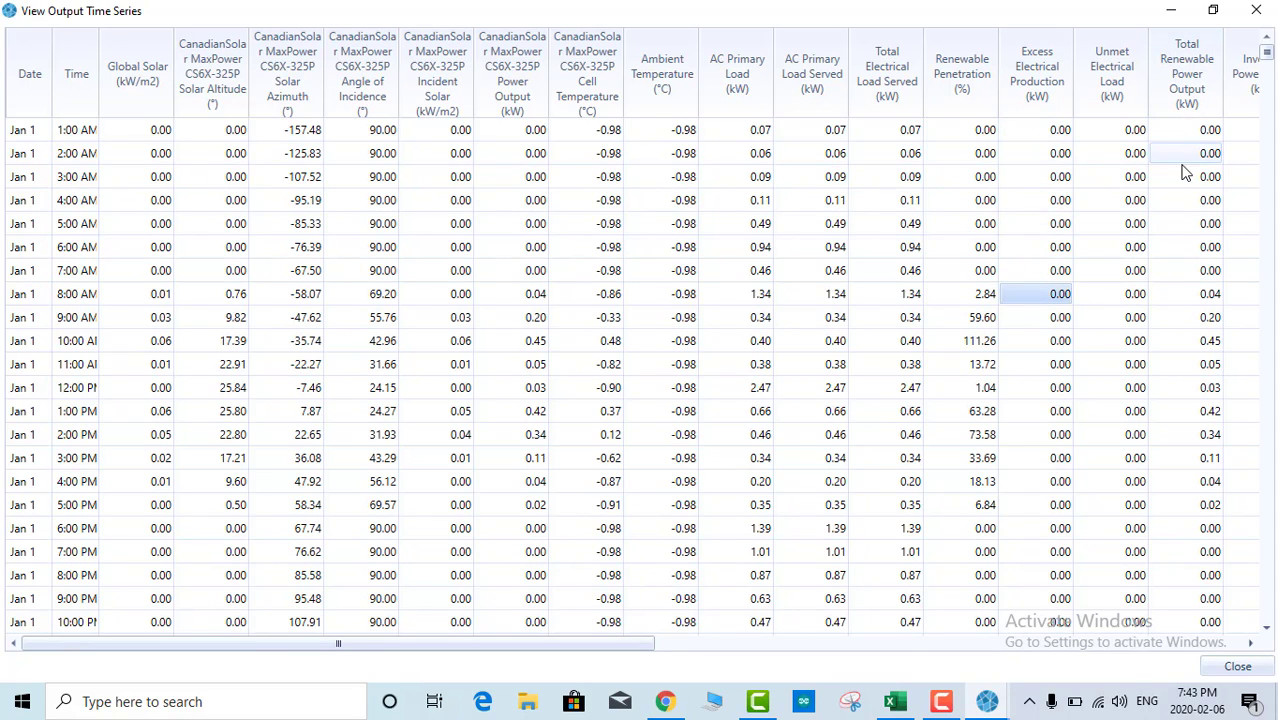
Step: Check the Total Renewable Power Output values for 1–8 AM, including 0.04 at 8 AM
{"action": "left_click_drag", "start_coordinate": [1192, 137], "coordinate": [1192, 232]}
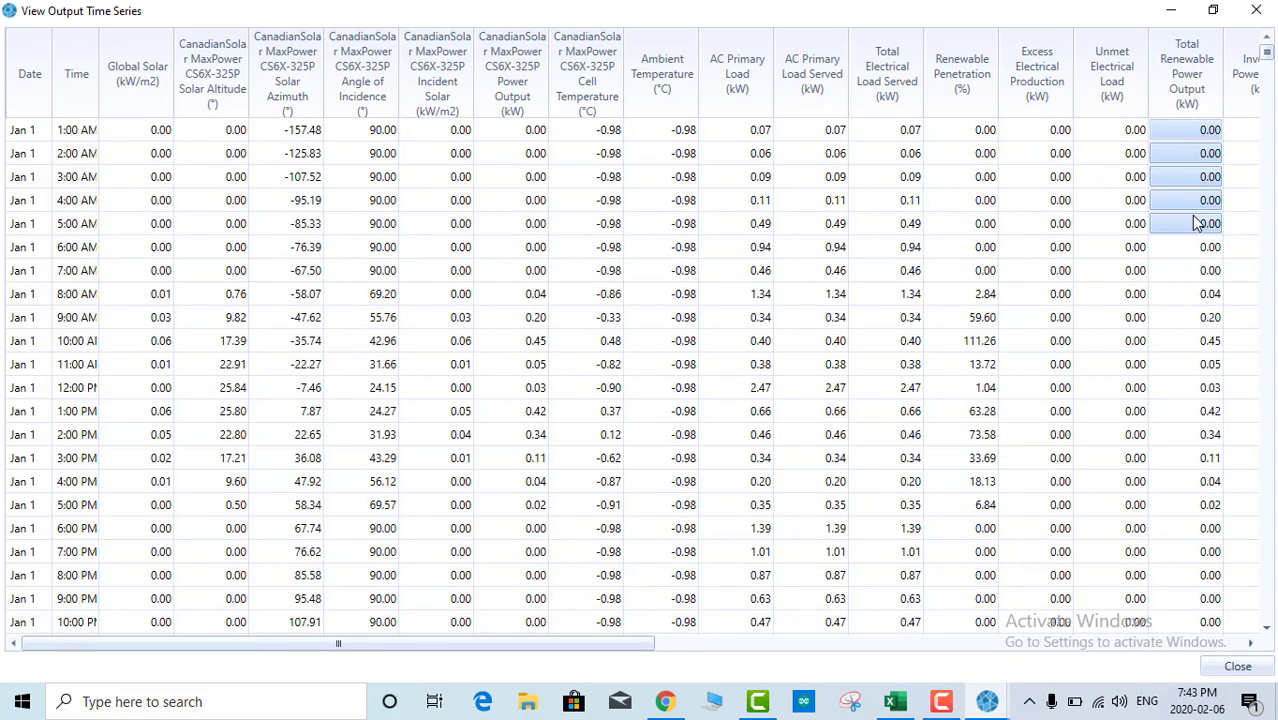
{"action": "left_click", "coordinate": [1196, 203]}
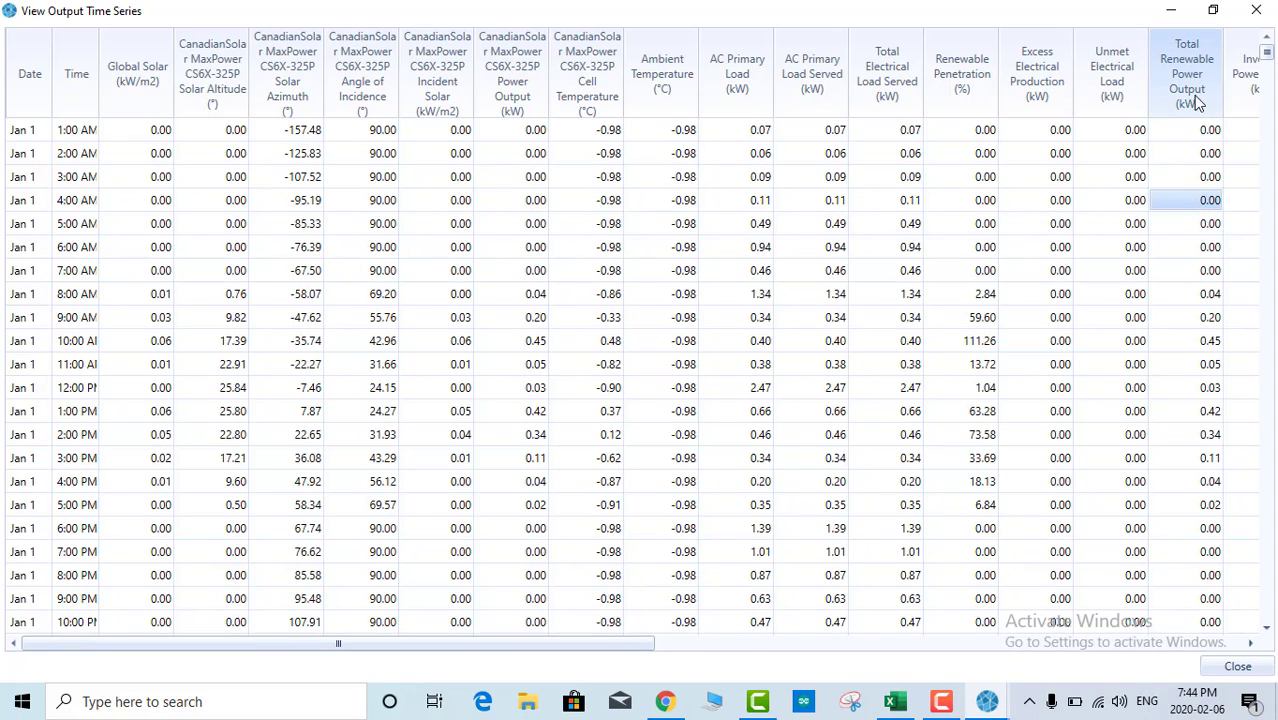
{"action": "left_click_drag", "start_coordinate": [1205, 134], "coordinate": [1216, 268]}
{"action": "left_click", "coordinate": [1184, 286]}
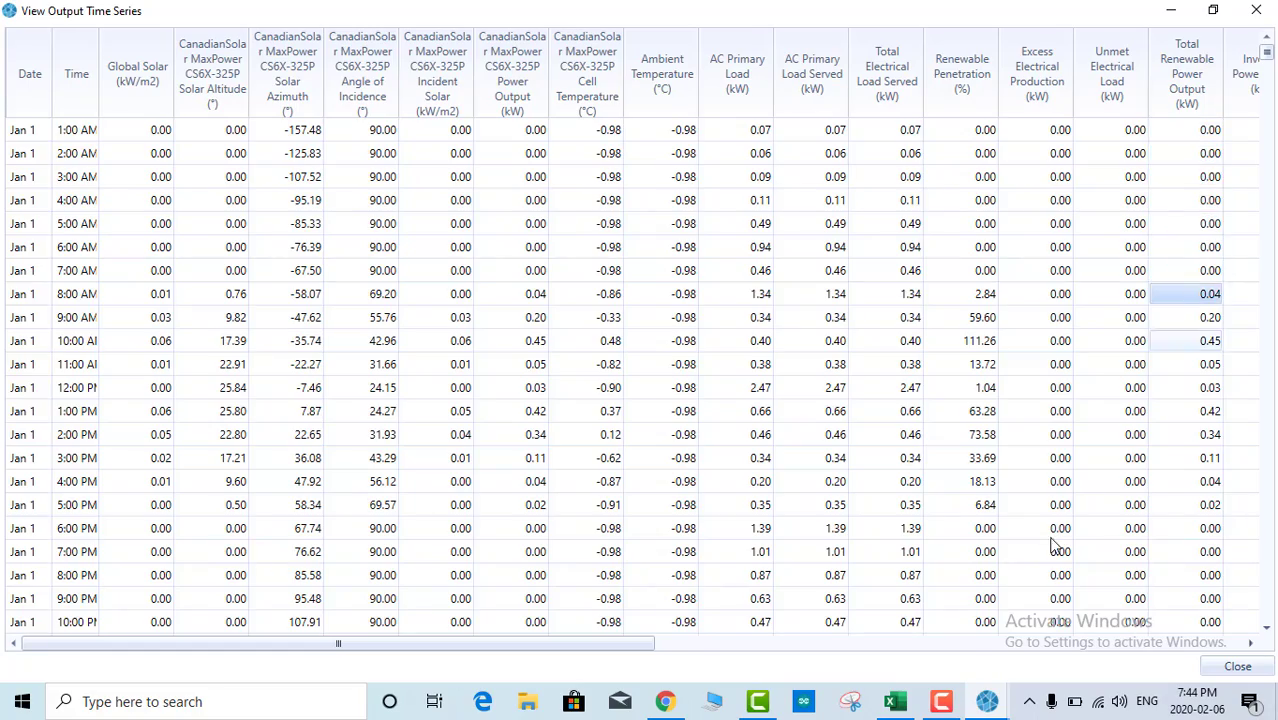
{"action": "left_click_drag", "start_coordinate": [499, 646], "coordinate": [943, 618]}
{"action": "left_click_drag", "start_coordinate": [700, 130], "coordinate": [724, 317]}
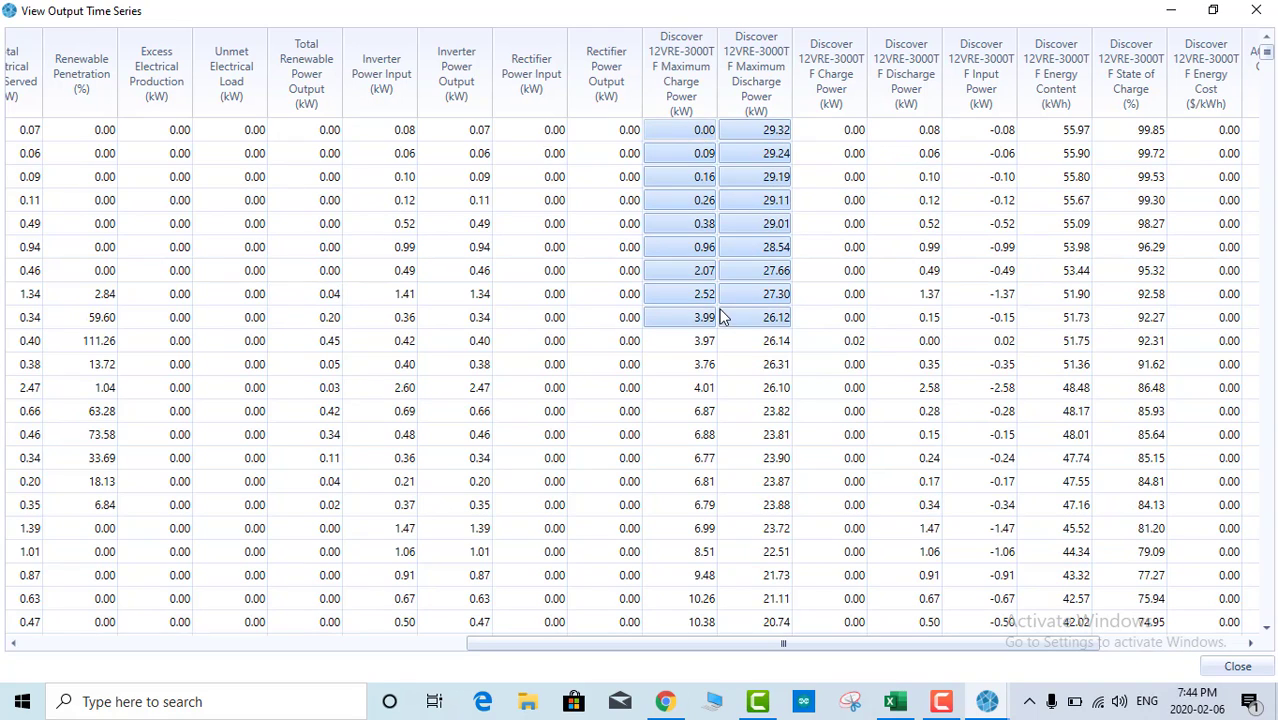
Step: Scroll right and review the early-hour battery Maximum Charge and Discharge Power values
{"action": "left_click", "coordinate": [690, 223]}
{"action": "left_click_drag", "start_coordinate": [764, 136], "coordinate": [767, 274]}
{"action": "left_click", "coordinate": [762, 323]}
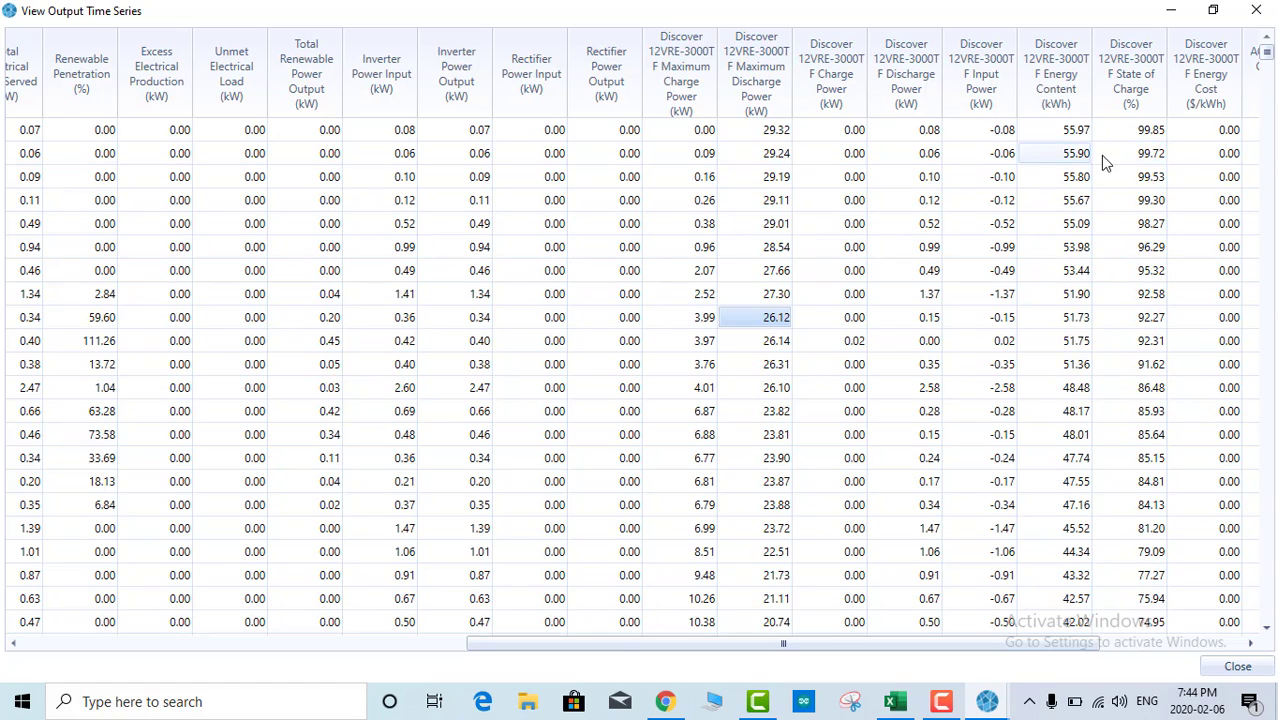
{"action": "left_click_drag", "start_coordinate": [787, 645], "coordinate": [995, 551]}
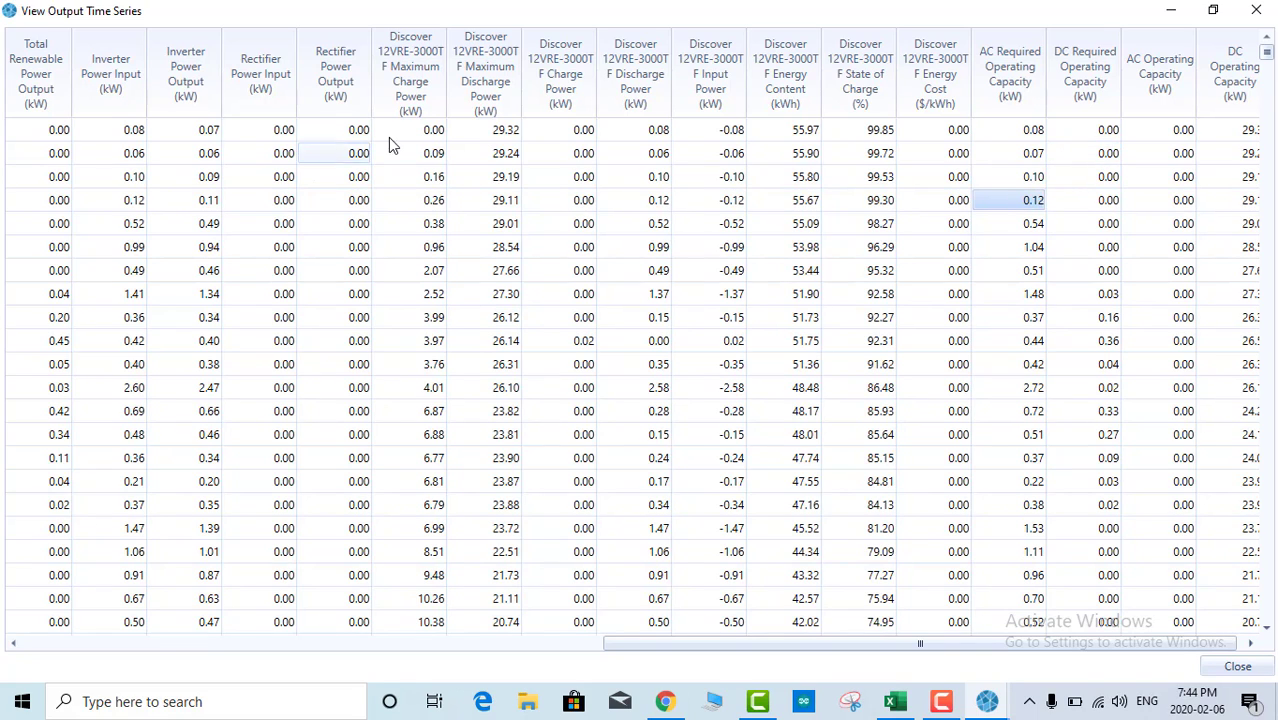
{"action": "left_click_drag", "start_coordinate": [433, 130], "coordinate": [431, 575]}
{"action": "left_click_drag", "start_coordinate": [505, 130], "coordinate": [613, 442]}
{"action": "left_click", "coordinate": [613, 438]}
Step: Bring Excel forward, open the Output sheet and check the hour numbers in column A
{"action": "left_click", "coordinate": [895, 703]}
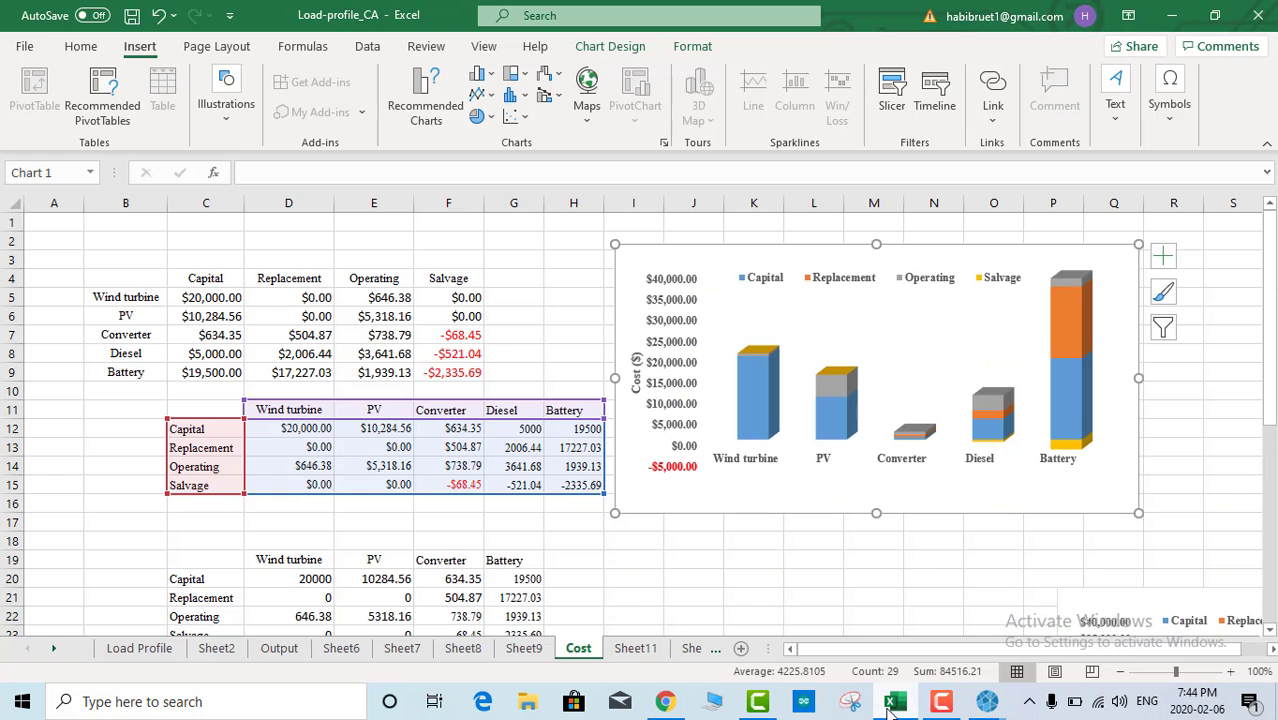
{"action": "left_click", "coordinate": [128, 650]}
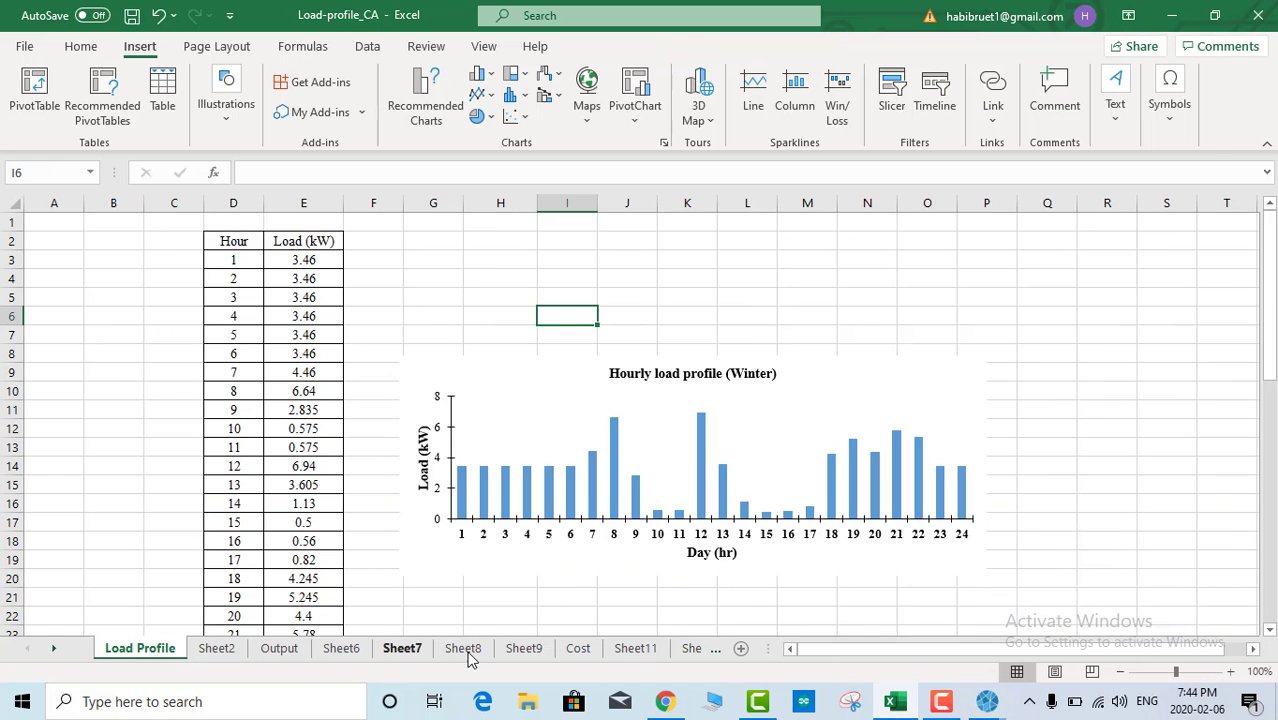
{"action": "left_click", "coordinate": [289, 650]}
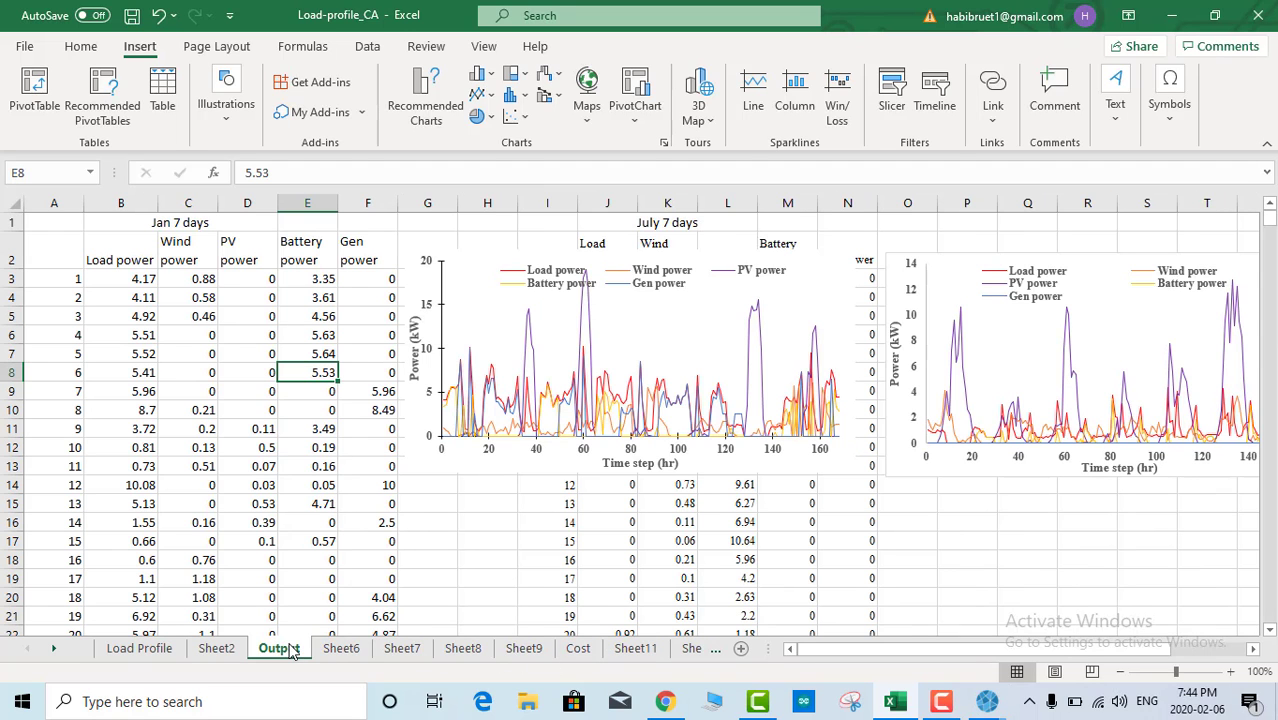
{"action": "left_click_drag", "start_coordinate": [77, 279], "coordinate": [72, 505]}
{"action": "left_click", "coordinate": [62, 285]}
{"action": "left_click", "coordinate": [62, 298]}
{"action": "left_click", "coordinate": [62, 316]}
{"action": "left_click", "coordinate": [80, 263]}
{"action": "left_click", "coordinate": [70, 354]}
Step: Highlight the January Load power values B3:B14, then return to the HOMER time series
{"action": "left_click", "coordinate": [137, 264]}
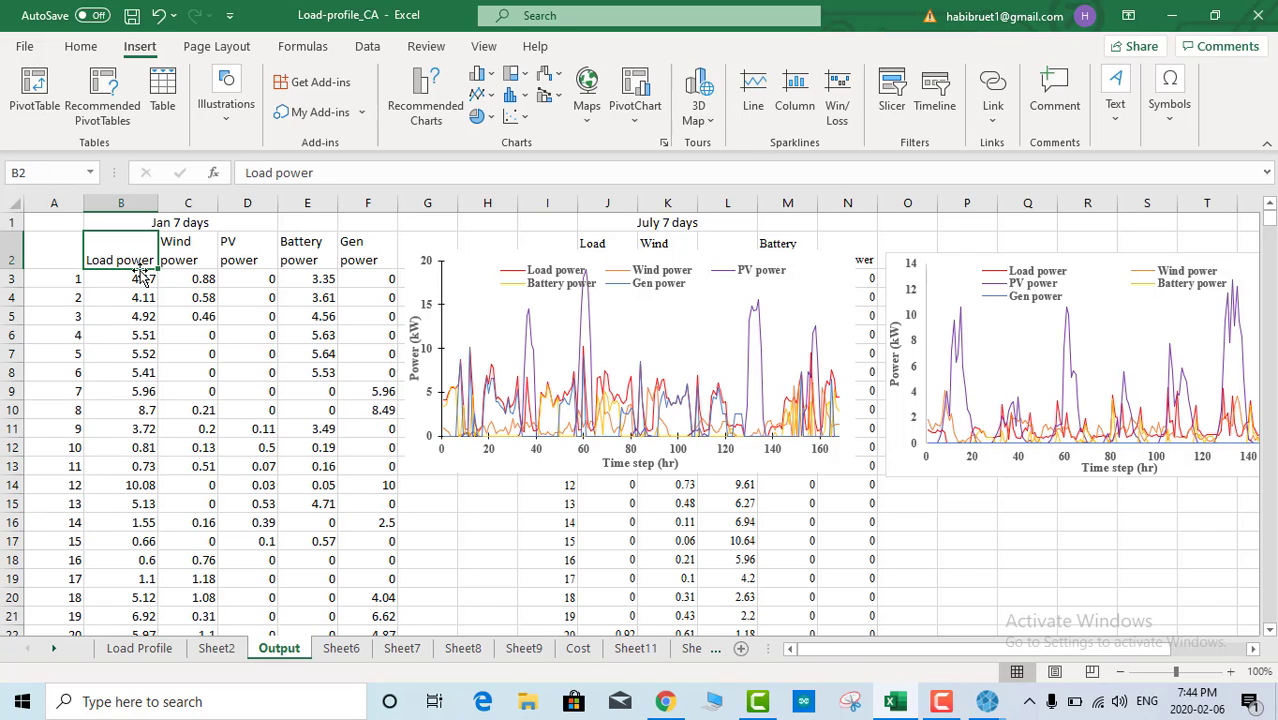
{"action": "left_click_drag", "start_coordinate": [140, 282], "coordinate": [142, 487]}
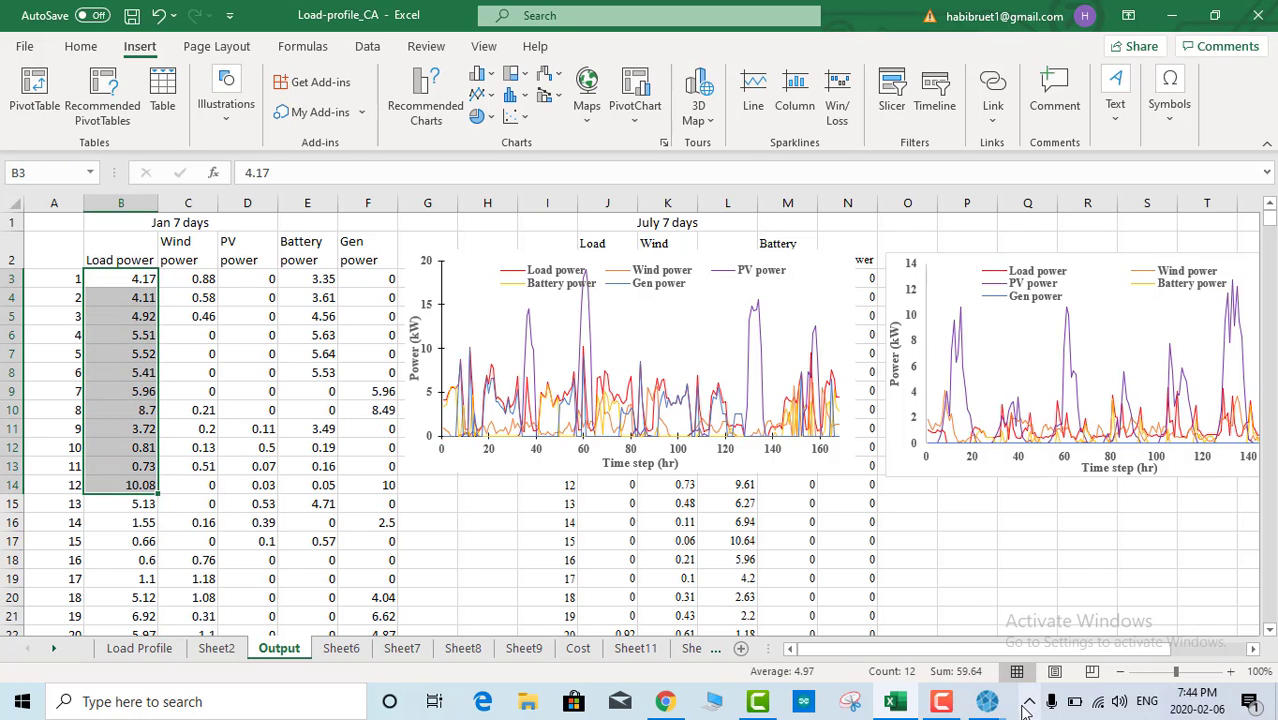
{"action": "left_click", "coordinate": [987, 701]}
{"action": "left_click", "coordinate": [1131, 627]}
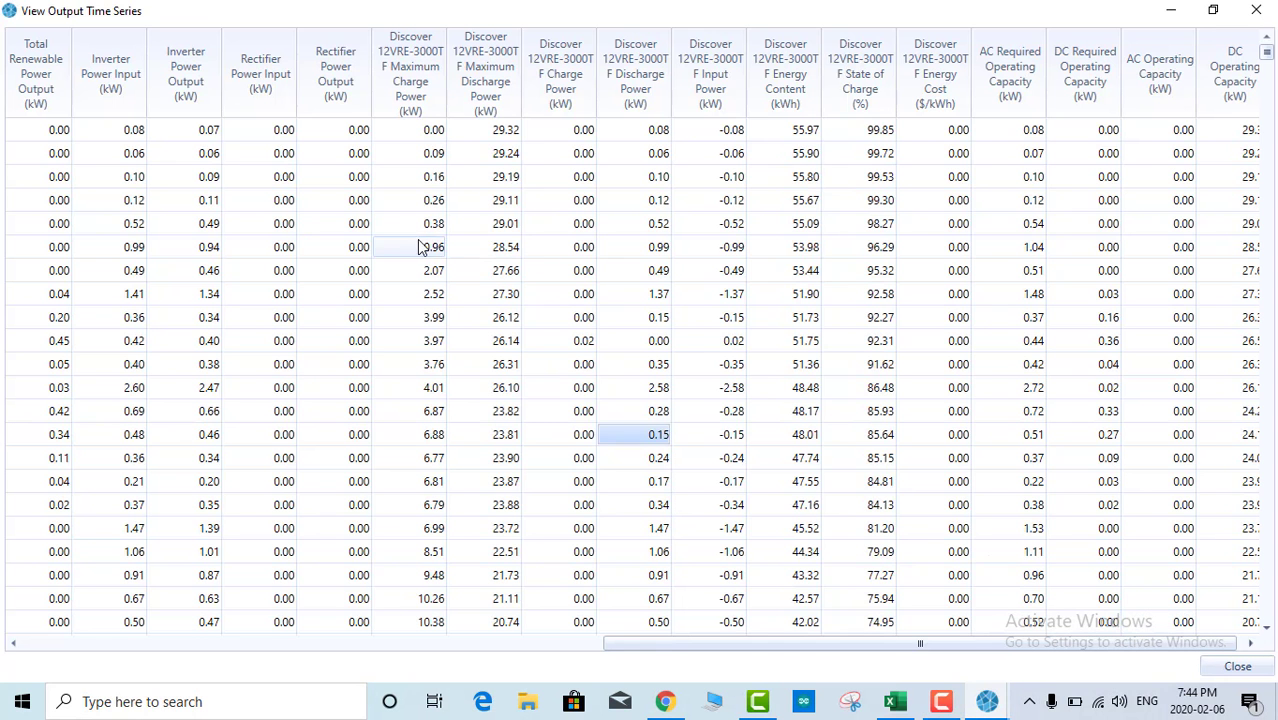
Step: Scroll back to the first columns and highlight AC Primary Load from 1 AM to 6 PM
{"action": "left_click_drag", "start_coordinate": [717, 647], "coordinate": [178, 664]}
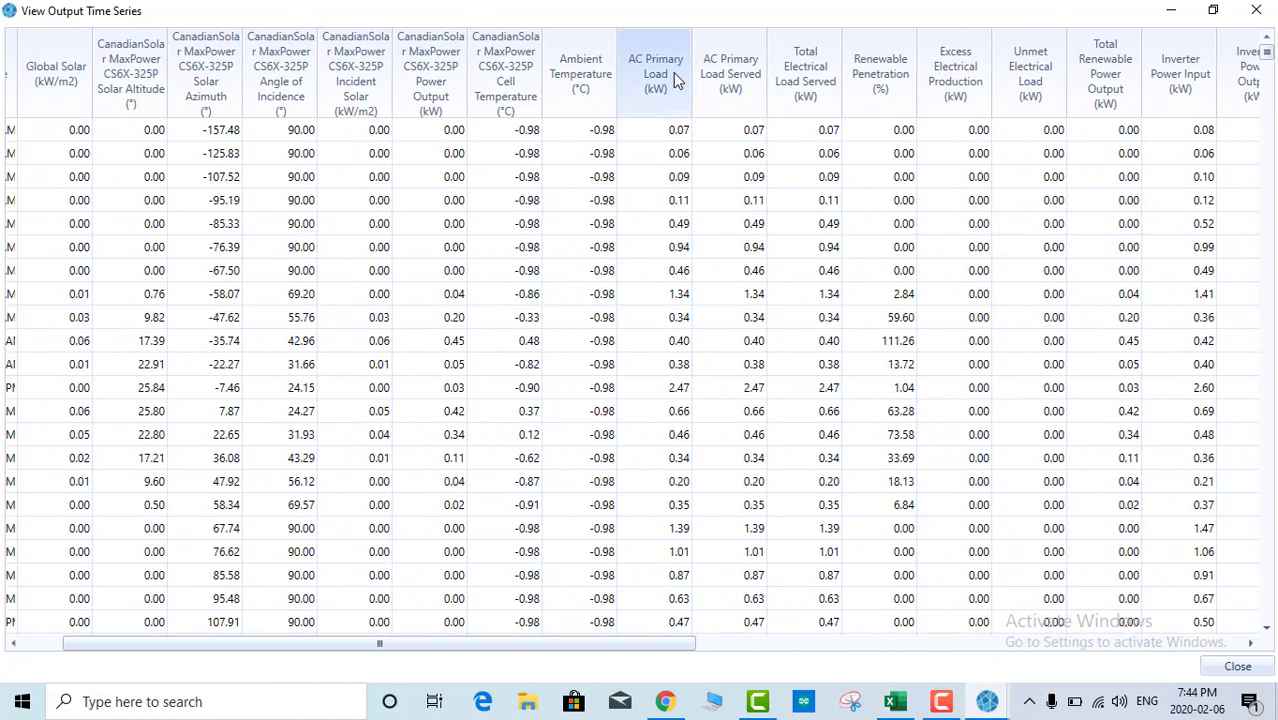
{"action": "left_click_drag", "start_coordinate": [673, 130], "coordinate": [676, 530]}
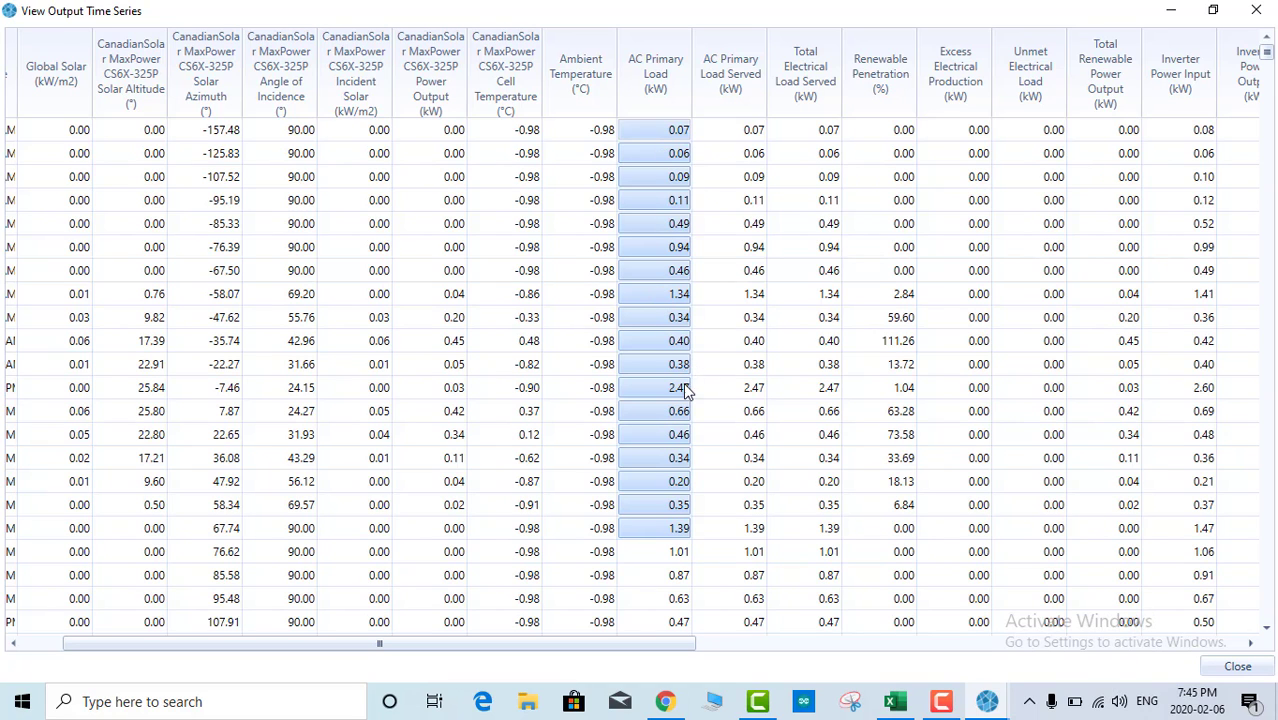
{"action": "left_click", "coordinate": [893, 703]}
{"action": "left_click", "coordinate": [118, 316]}
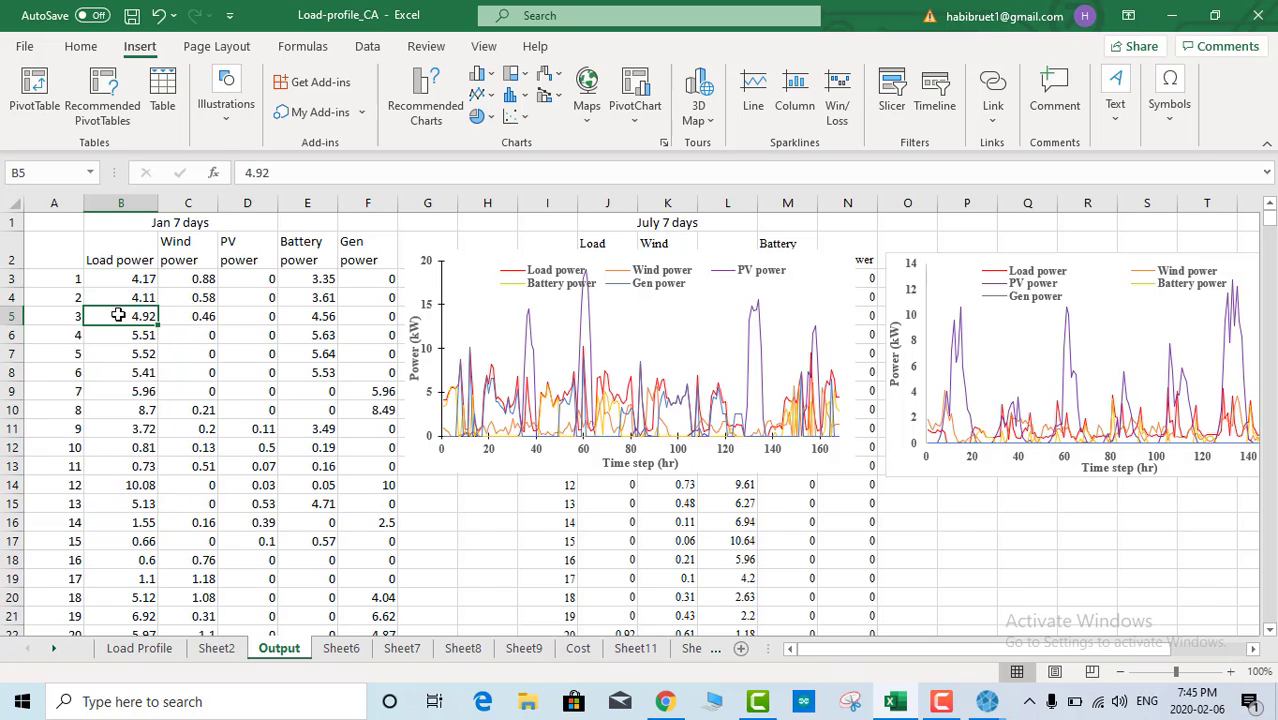
{"action": "left_click", "coordinate": [201, 283]}
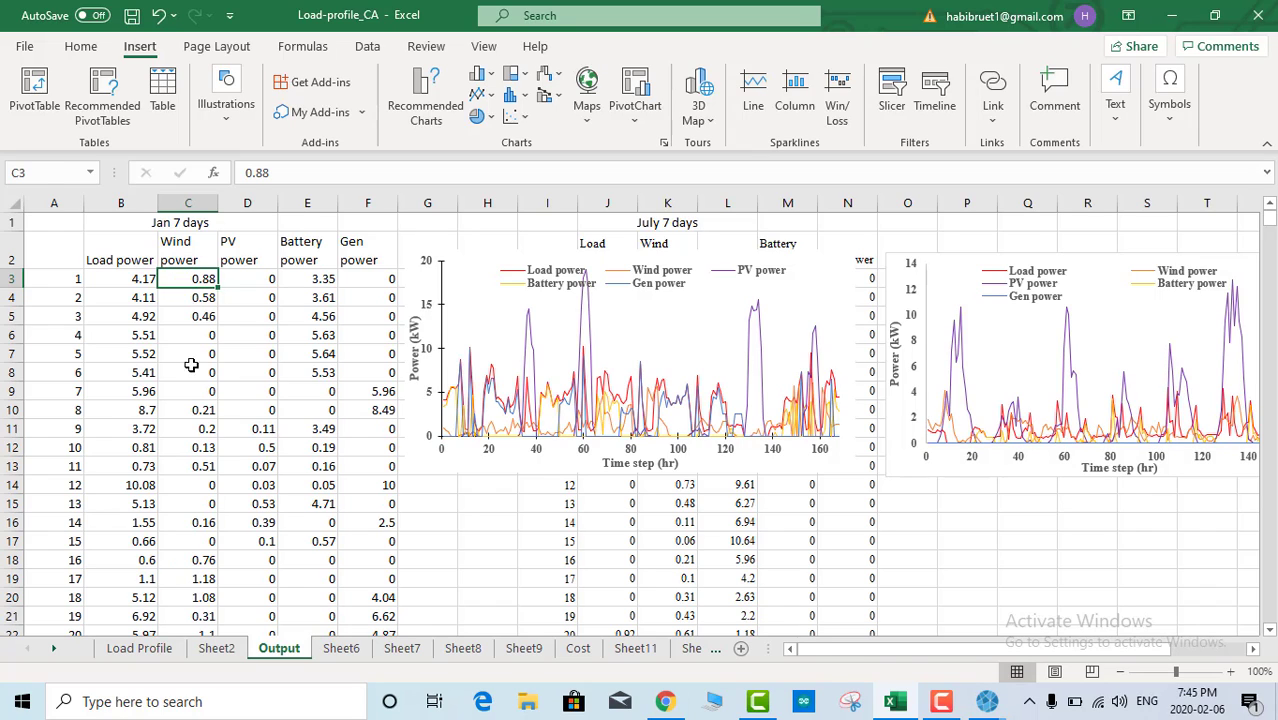
{"action": "left_click_drag", "start_coordinate": [201, 283], "coordinate": [205, 470]}
{"action": "left_click", "coordinate": [266, 316]}
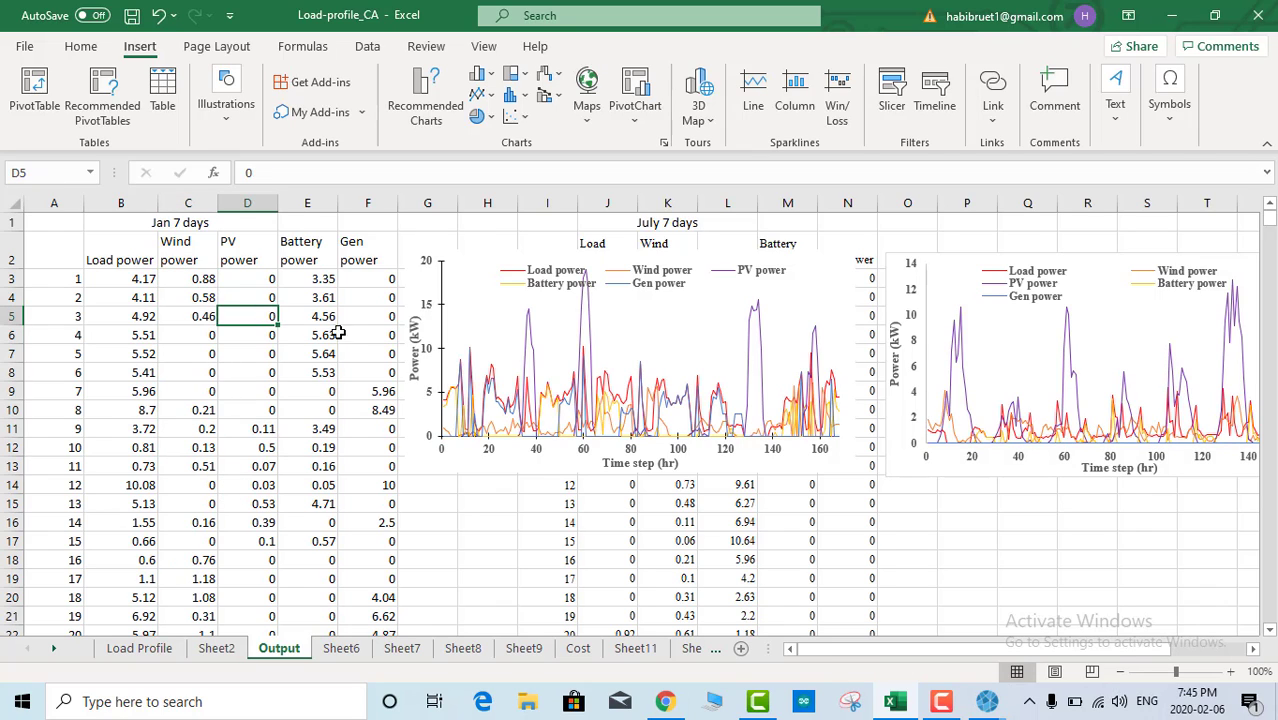
{"action": "left_click", "coordinate": [257, 278]}
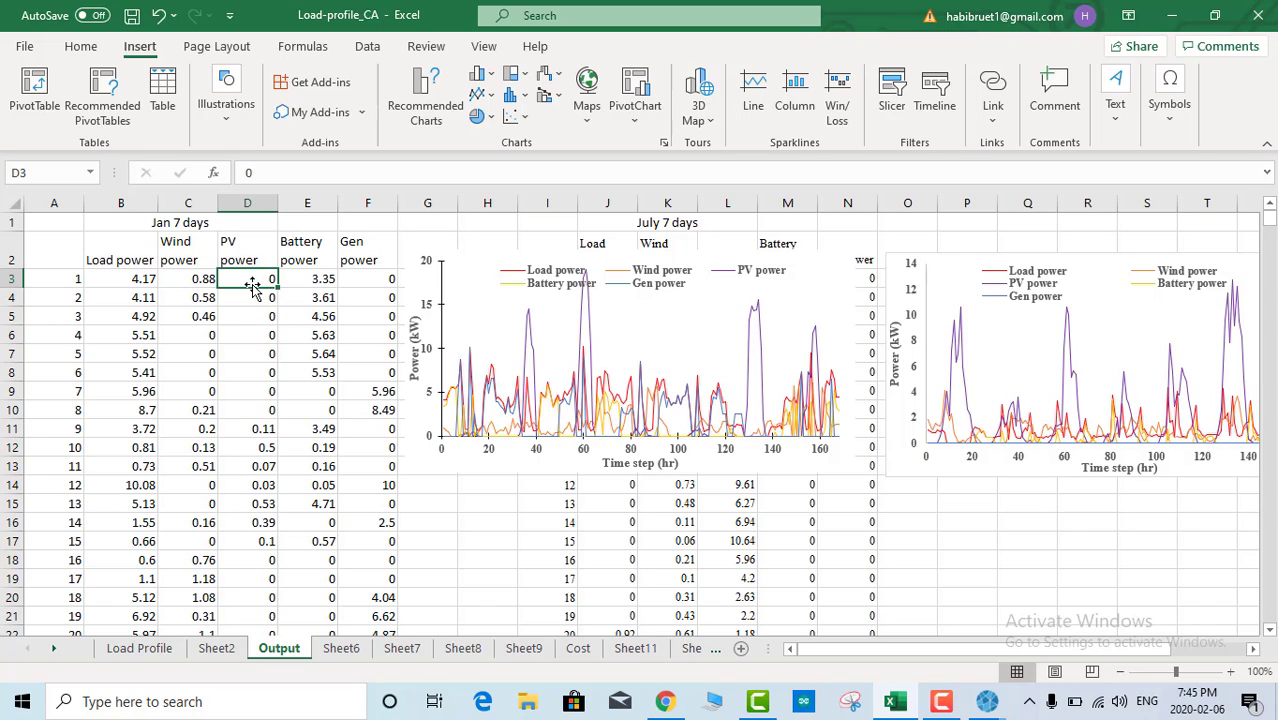
{"action": "left_click", "coordinate": [263, 335]}
{"action": "left_click_drag", "start_coordinate": [262, 279], "coordinate": [262, 498]}
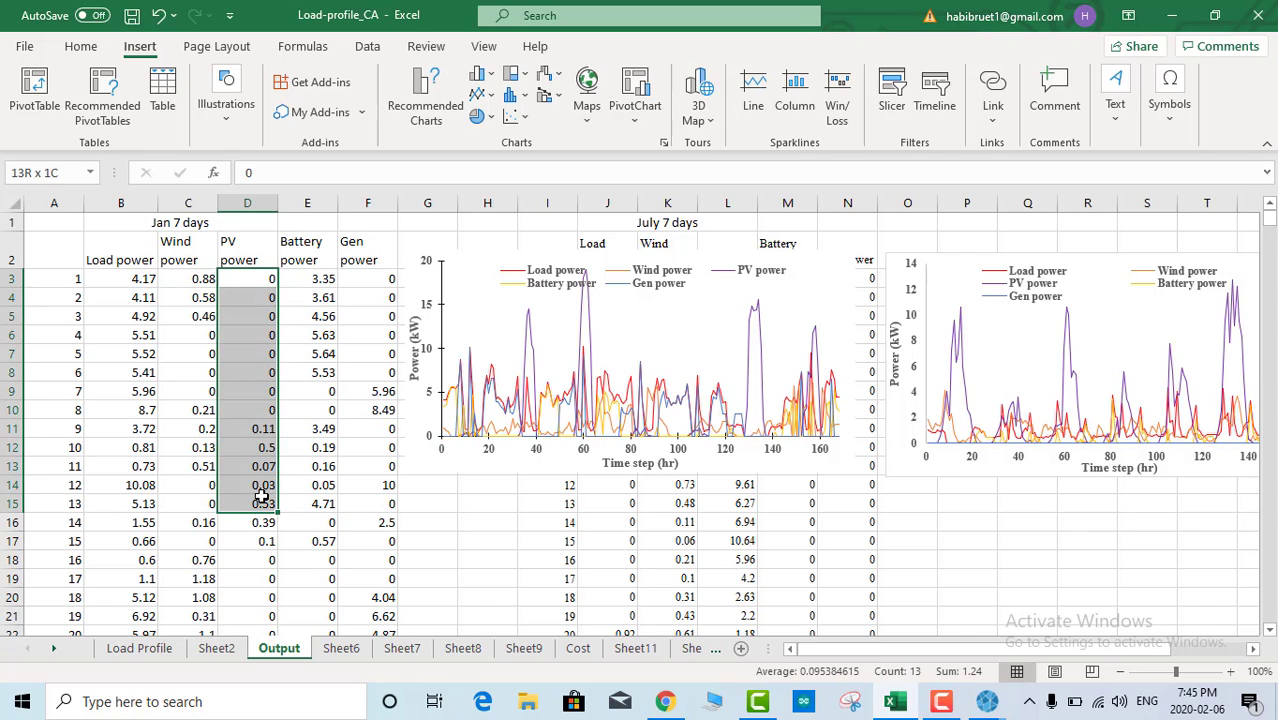
{"action": "left_click", "coordinate": [266, 370]}
{"action": "left_click_drag", "start_coordinate": [324, 280], "coordinate": [314, 490]}
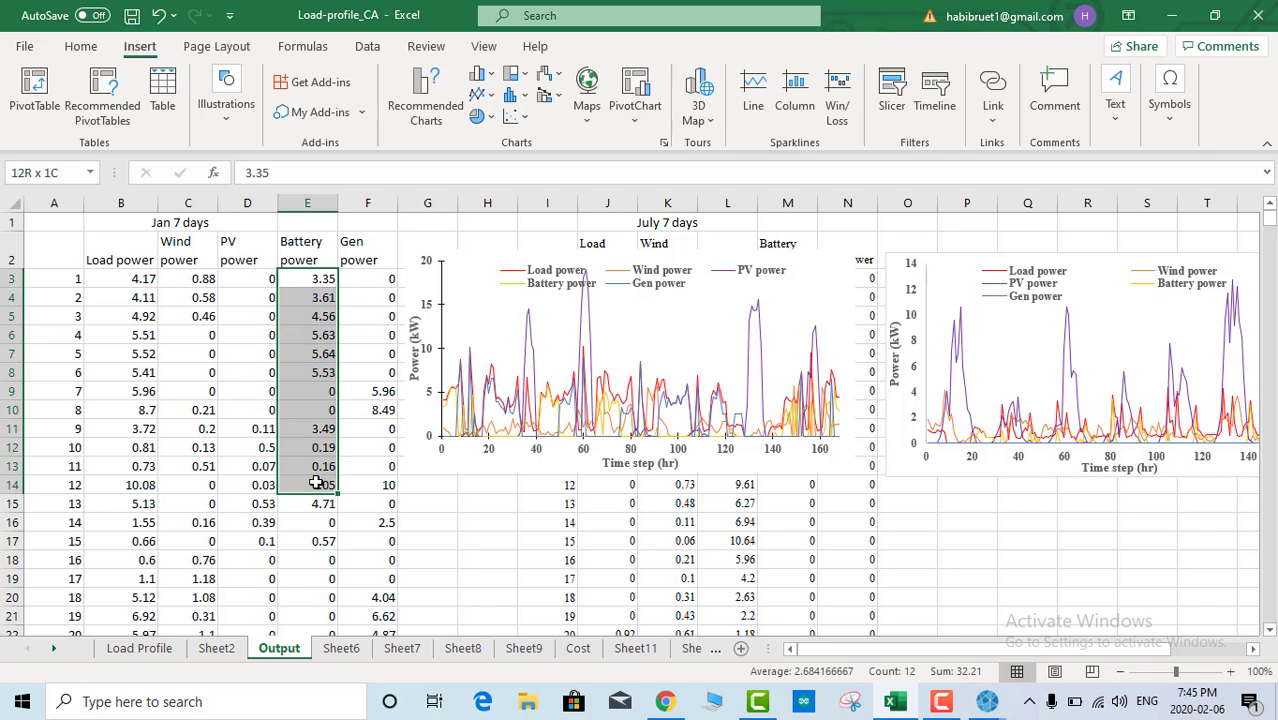
{"action": "left_click", "coordinate": [312, 398]}
{"action": "left_click_drag", "start_coordinate": [368, 279], "coordinate": [371, 548]}
{"action": "left_click", "coordinate": [370, 405]}
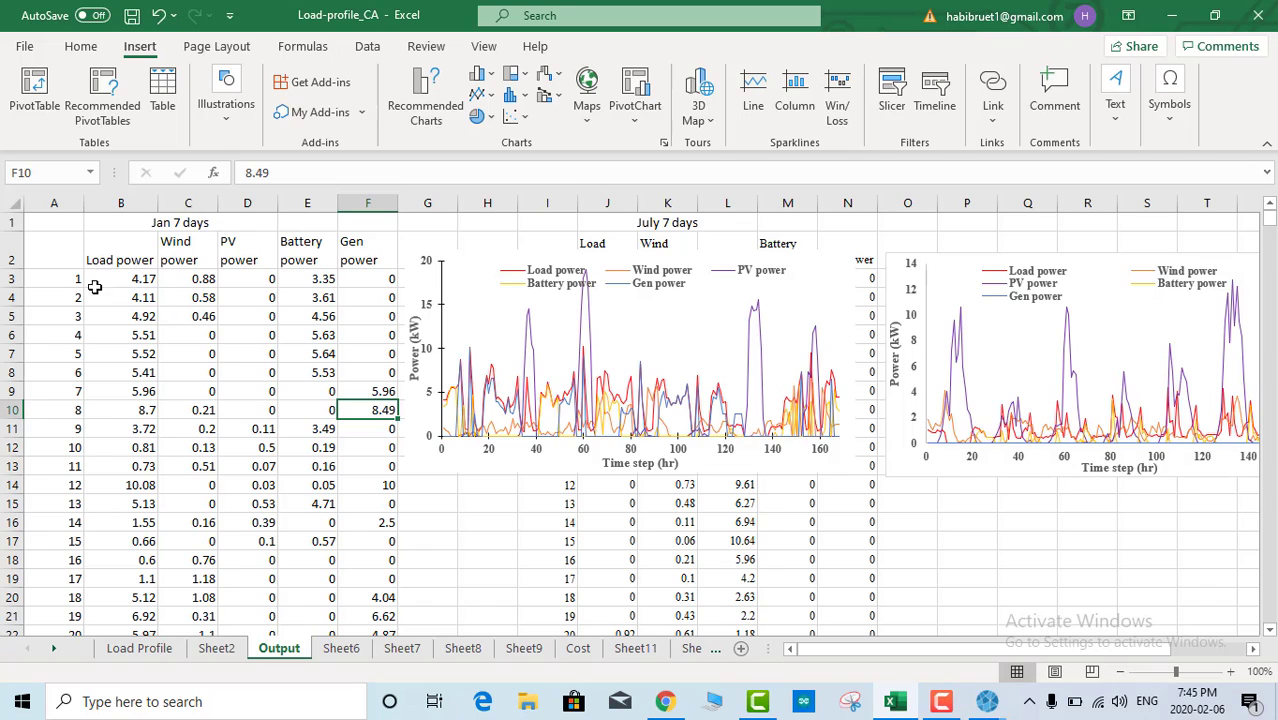
{"action": "left_click_drag", "start_coordinate": [65, 254], "coordinate": [378, 605]}
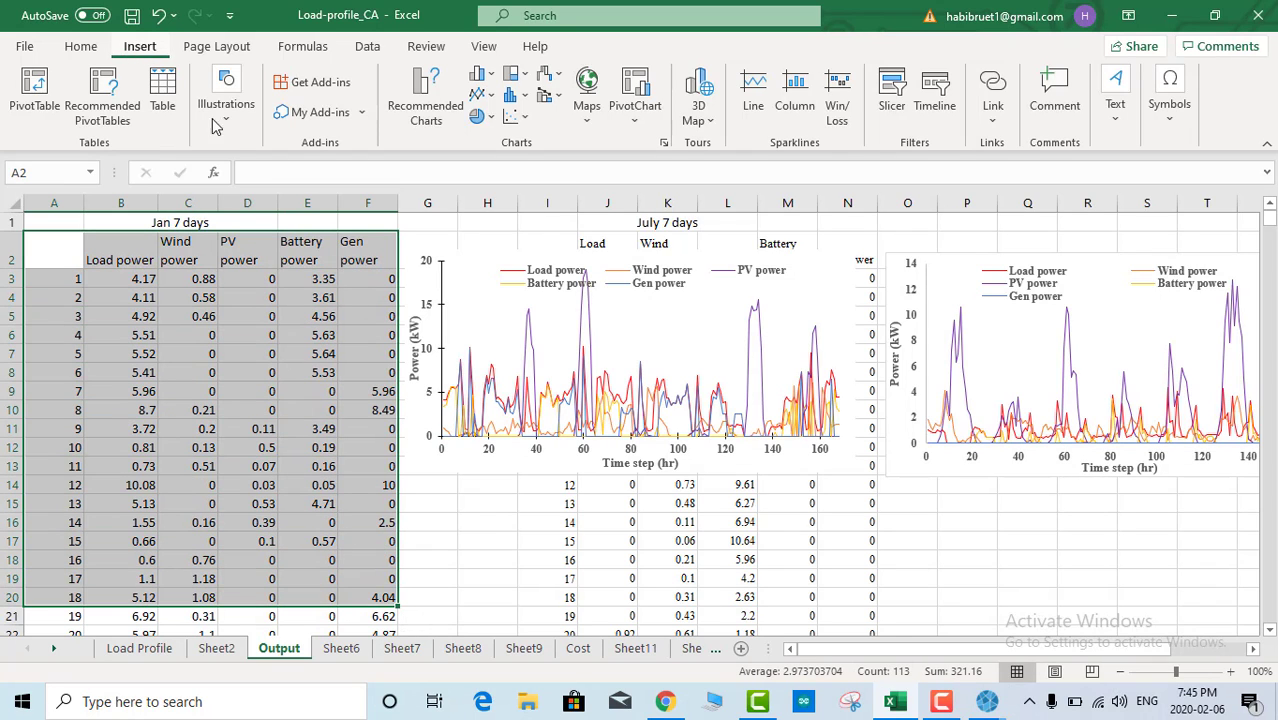
{"action": "left_click", "coordinate": [260, 342]}
{"action": "left_click", "coordinate": [510, 322]}
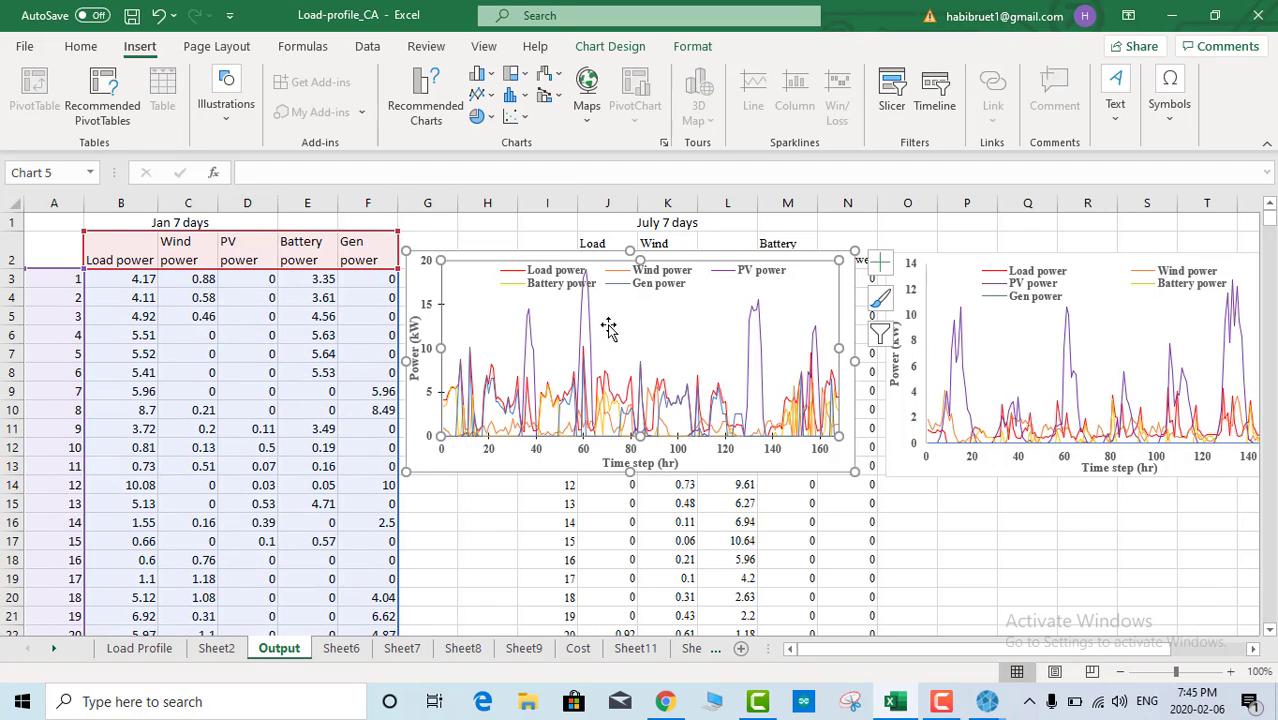
Step: Widen and lengthen the January power chart, then select the PV power legend entry
{"action": "left_click_drag", "start_coordinate": [855, 360], "coordinate": [1047, 360]}
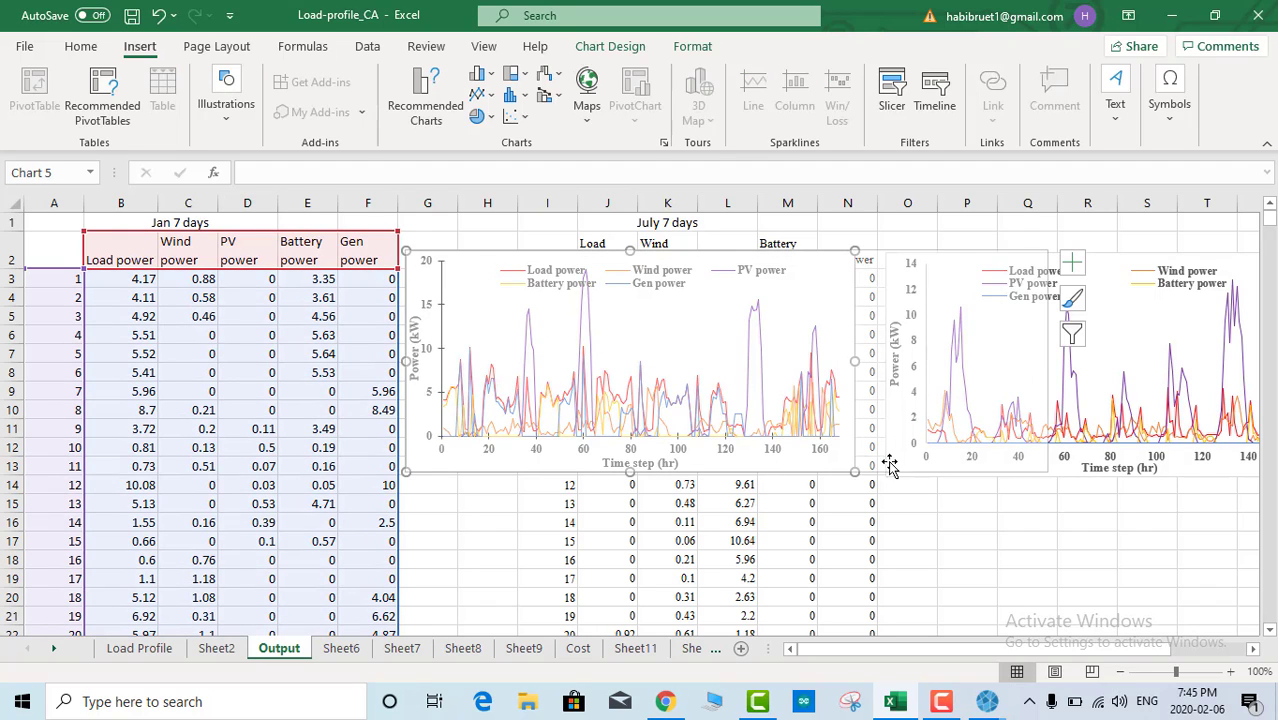
{"action": "left_click_drag", "start_coordinate": [727, 471], "coordinate": [727, 527]}
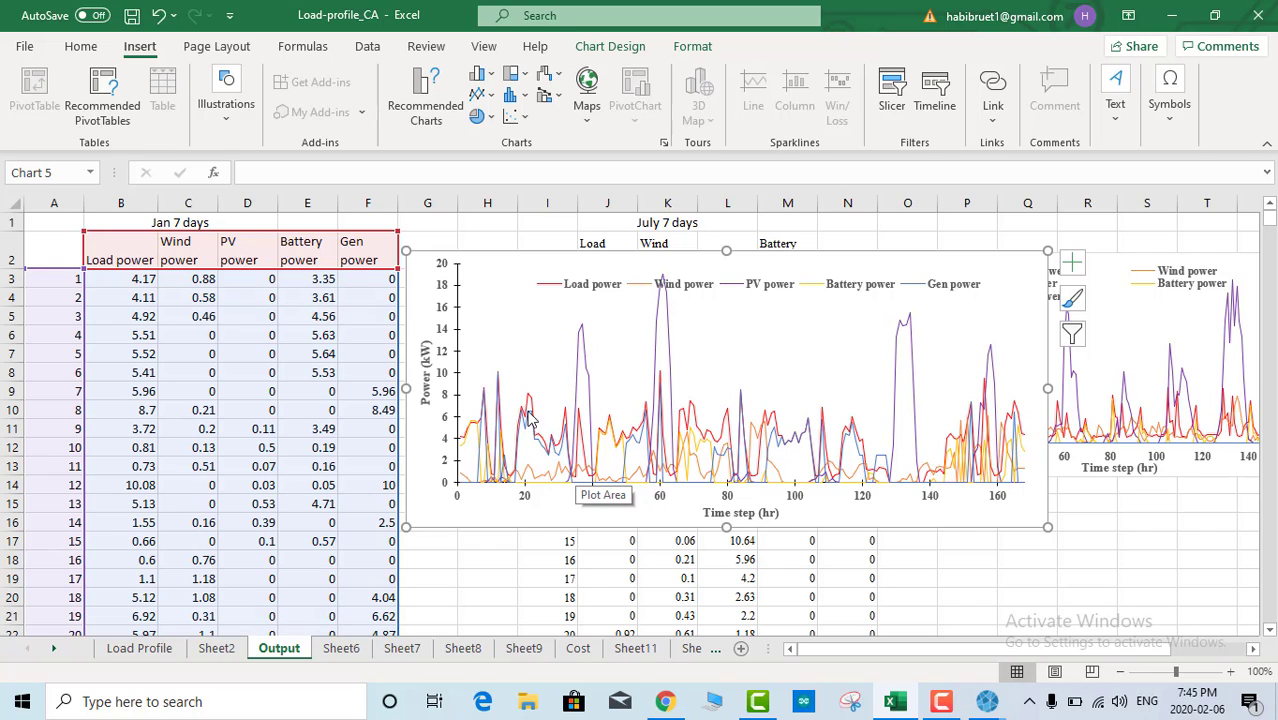
{"action": "left_click", "coordinate": [692, 291]}
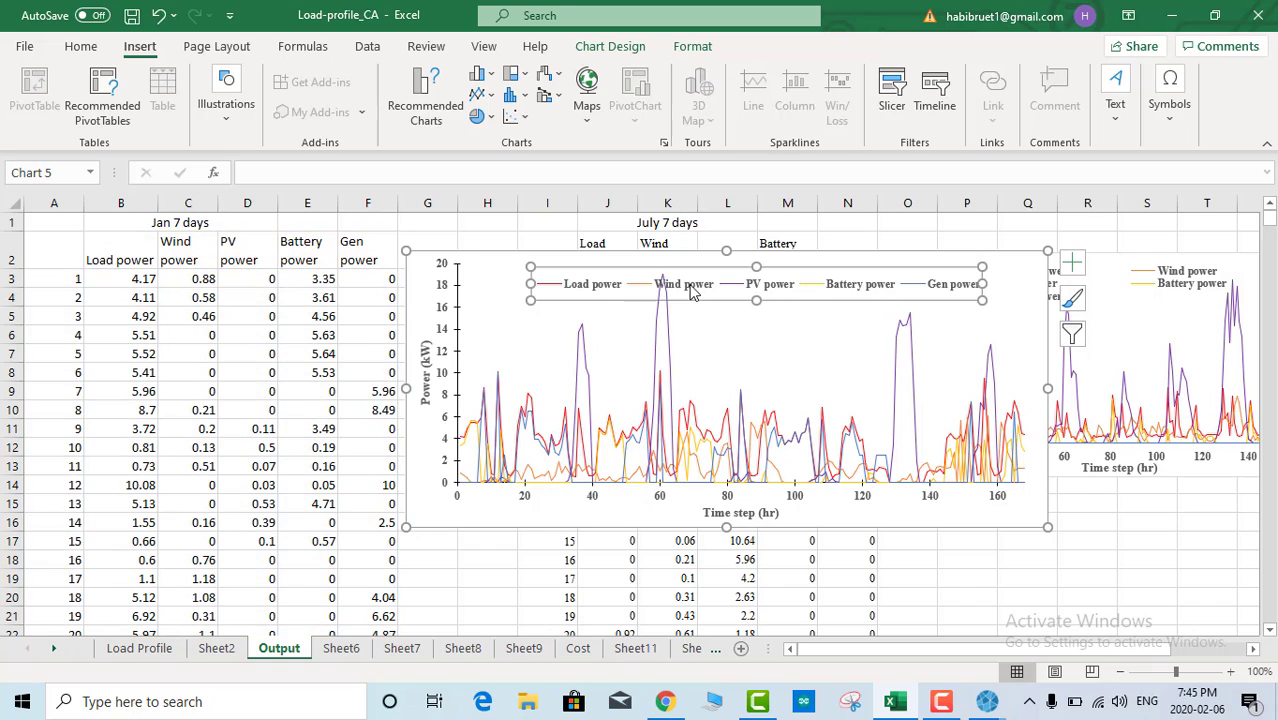
{"action": "left_click", "coordinate": [778, 295]}
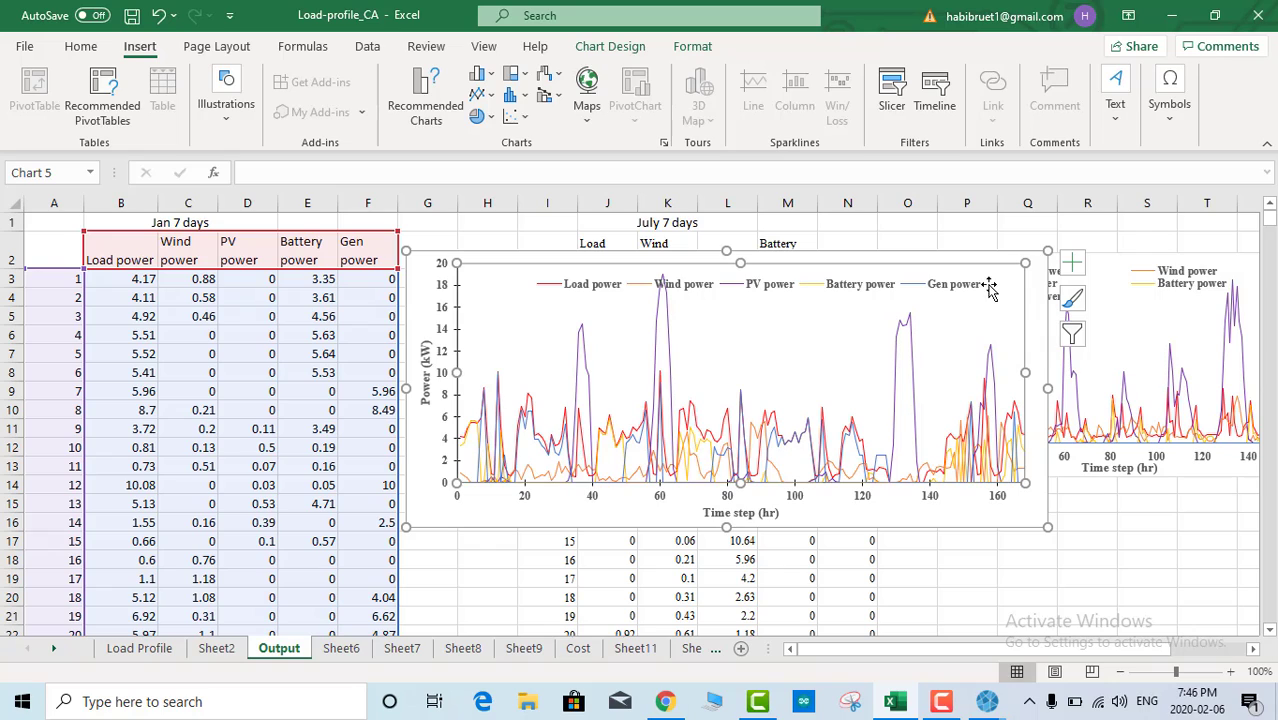
Step: Close the Output Time Series and Simulation Results windows and go back to Design
{"action": "mouse_move", "coordinate": [988, 706]}
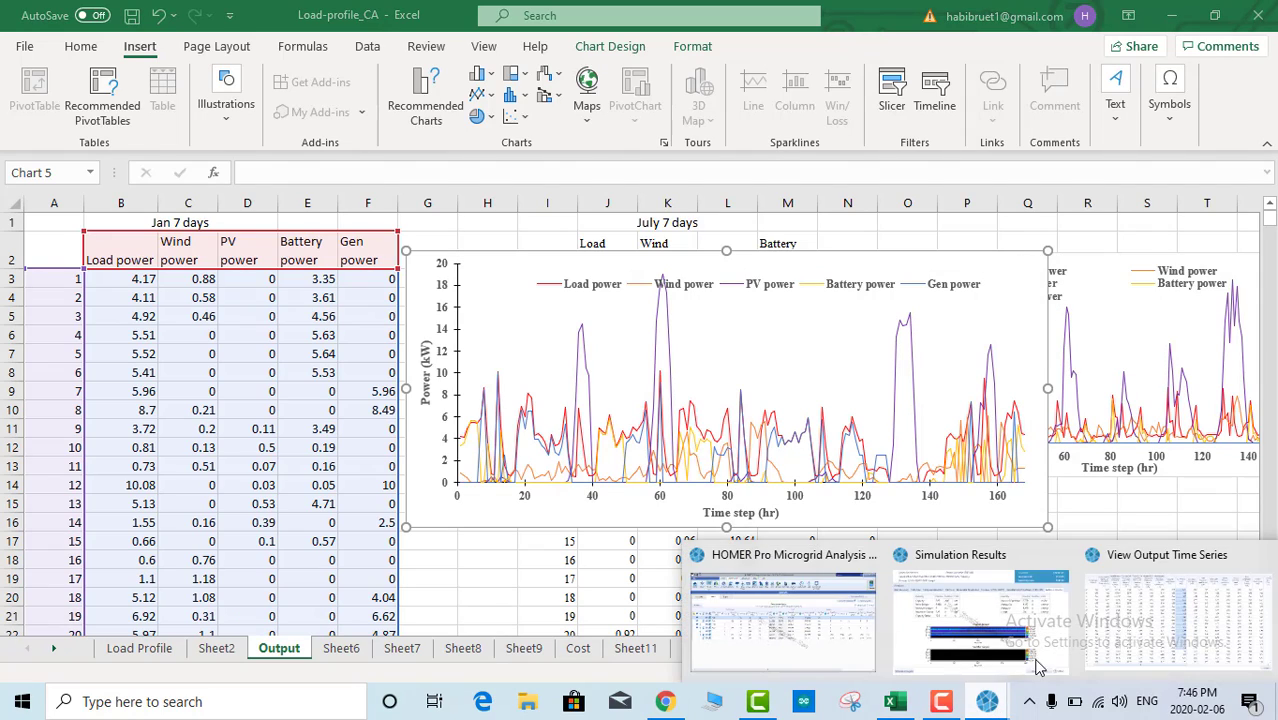
{"action": "left_click", "coordinate": [1118, 616]}
{"action": "left_click", "coordinate": [1257, 11]}
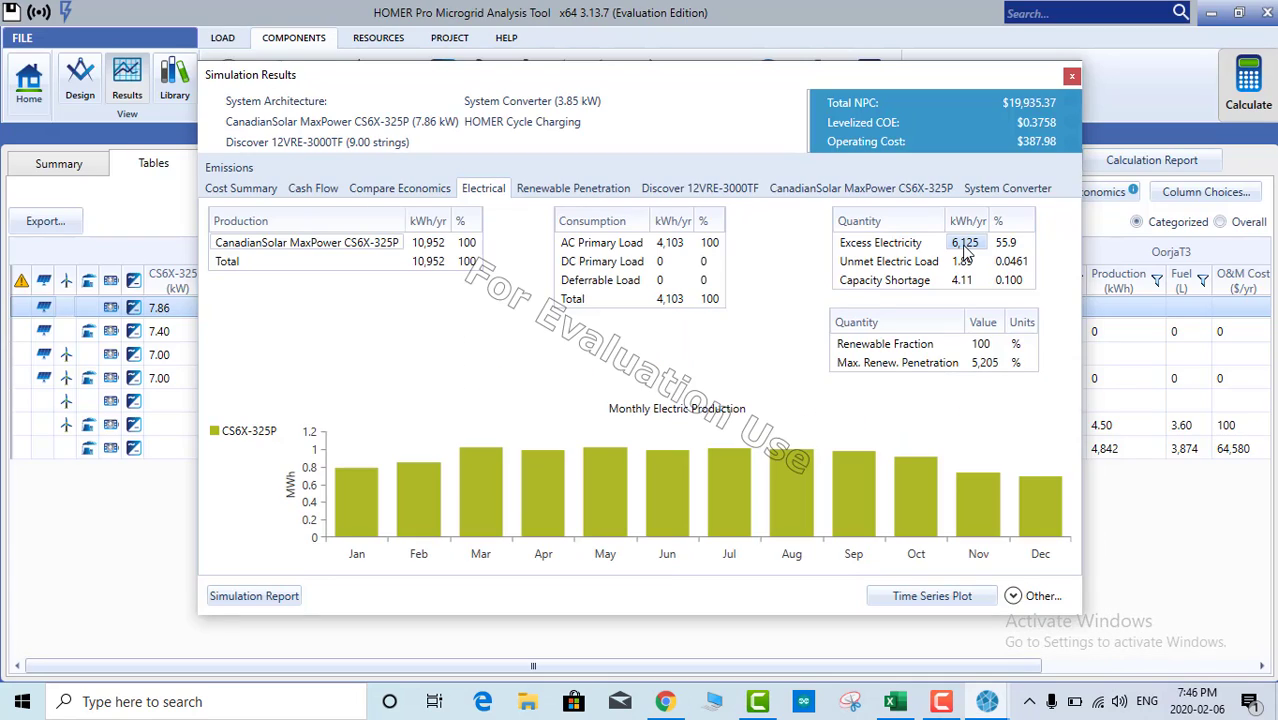
{"action": "left_click", "coordinate": [1070, 78]}
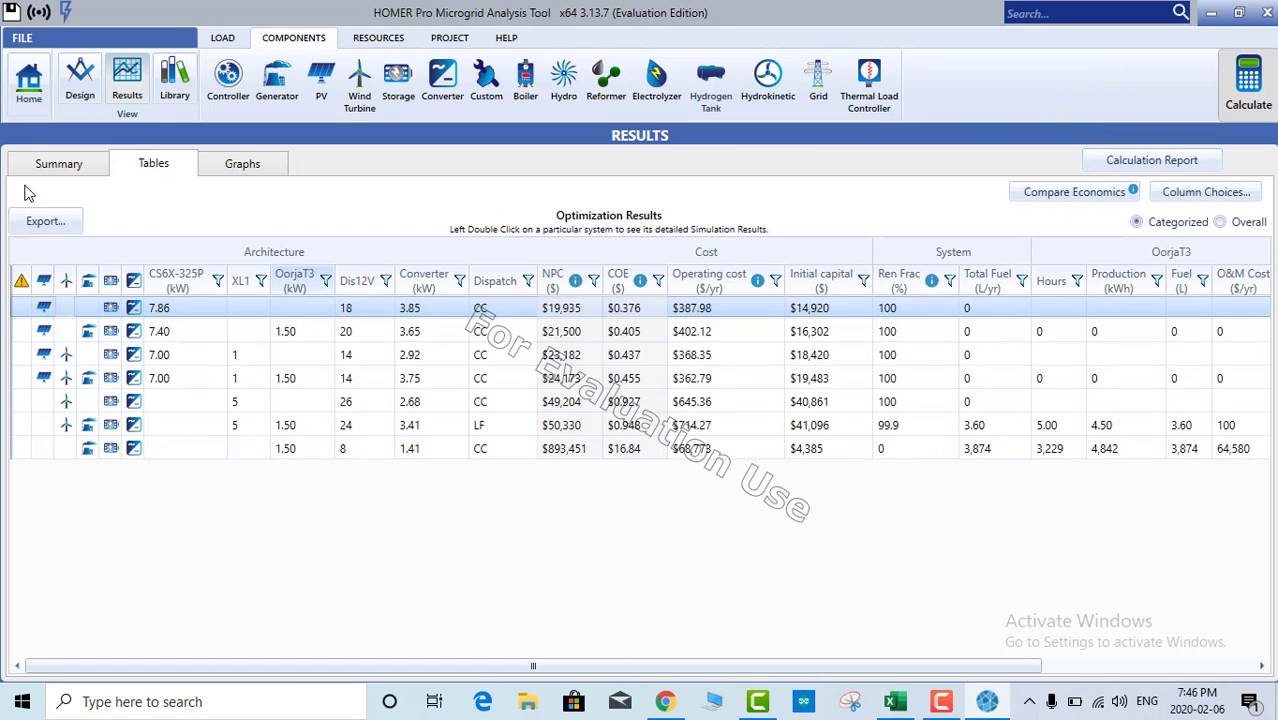
{"action": "left_click", "coordinate": [78, 80]}
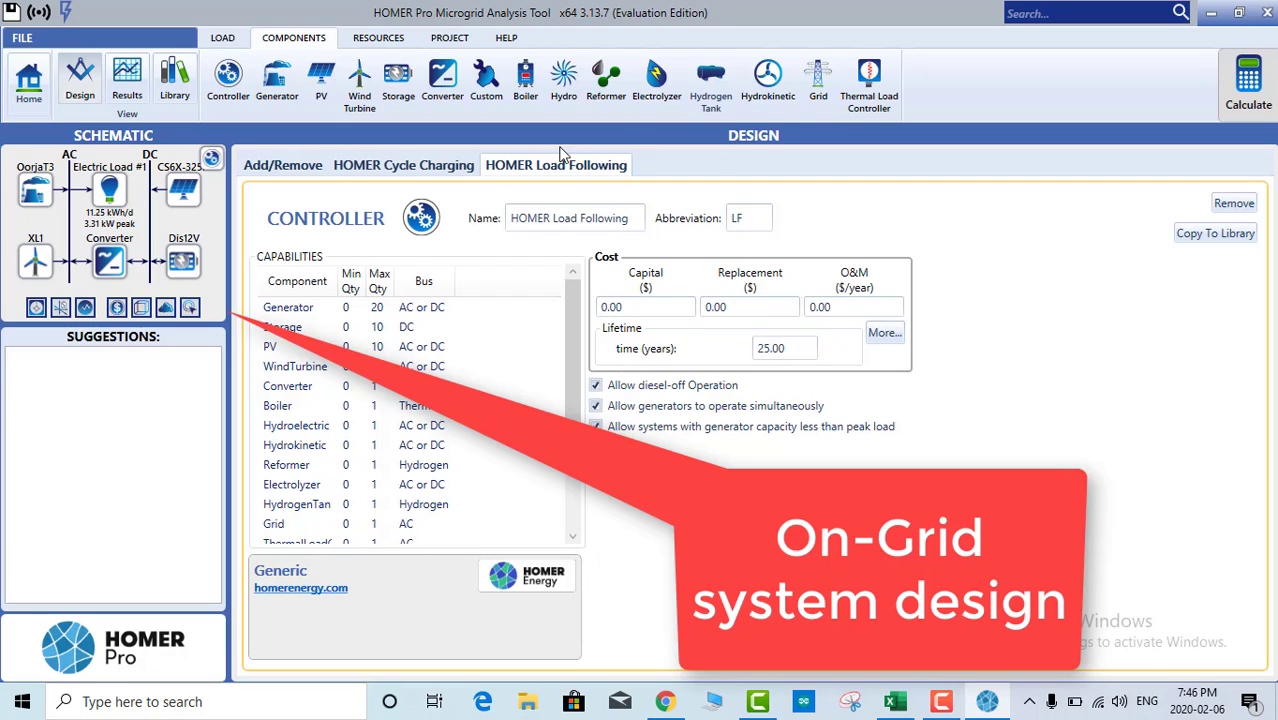
Step: Add a Grid component and change its sellback price to 0.080 $/kWh
{"action": "left_click", "coordinate": [818, 82]}
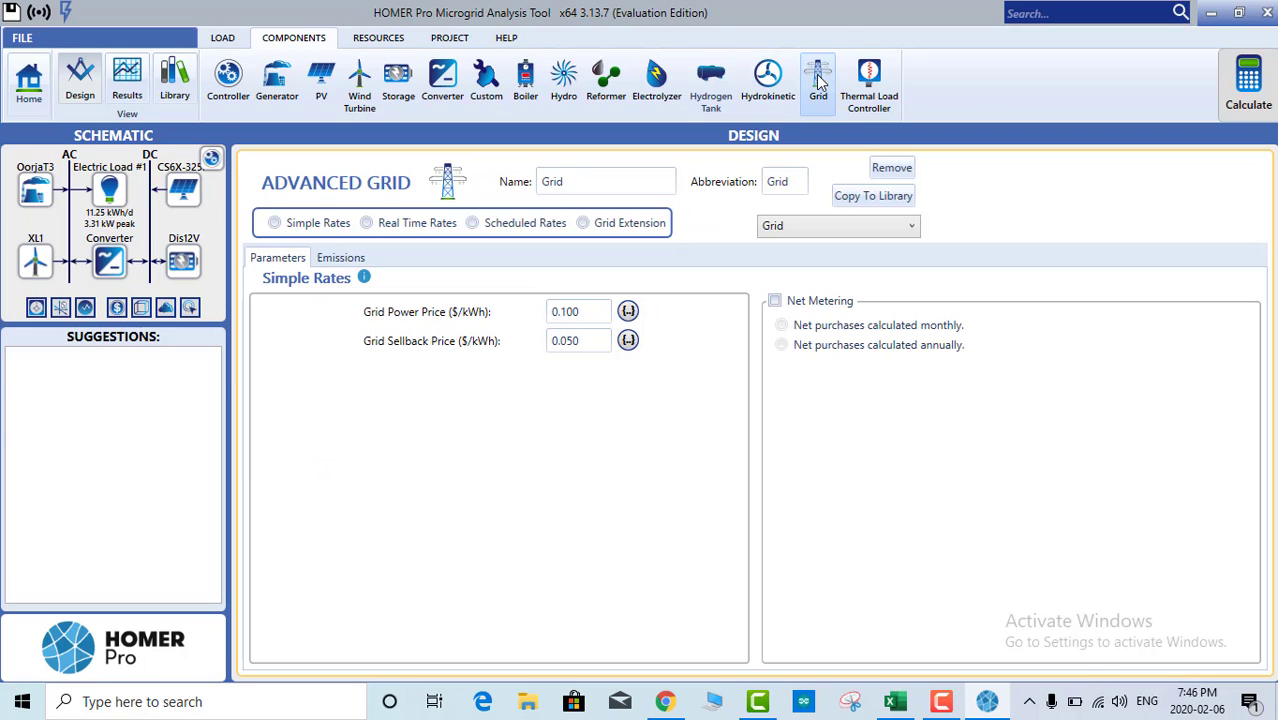
{"action": "left_click", "coordinate": [585, 311]}
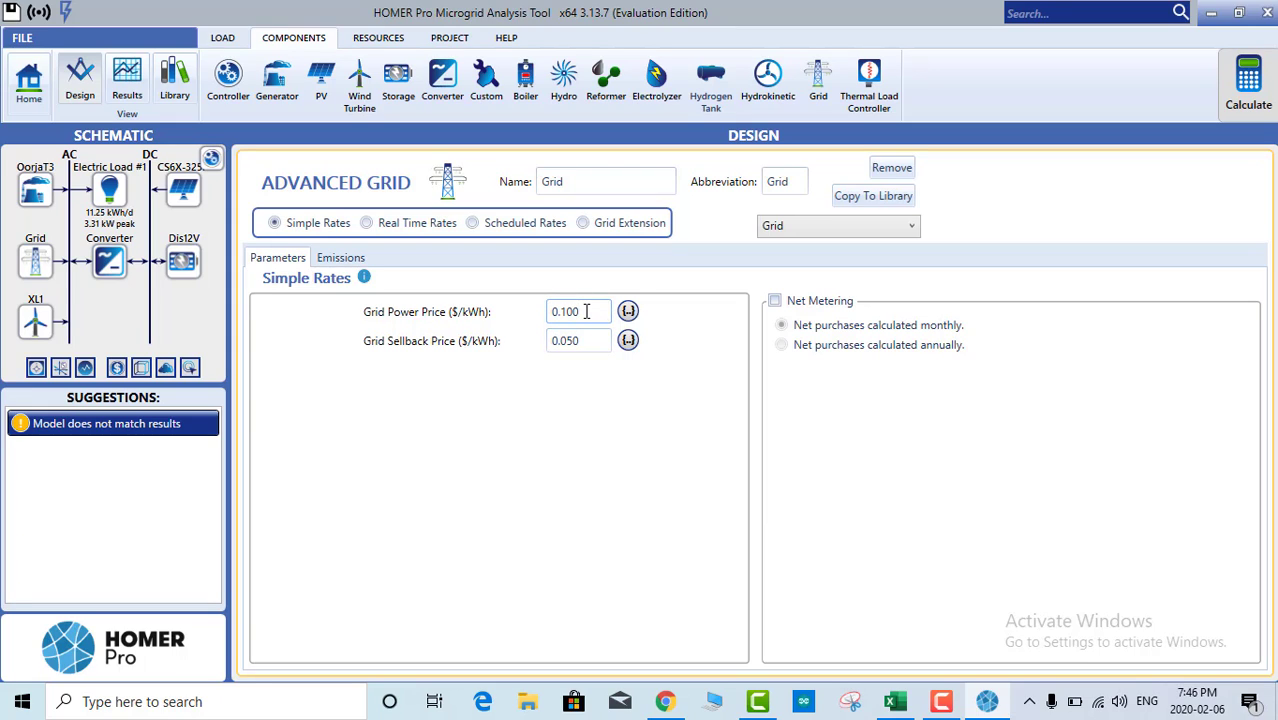
{"action": "double_click", "coordinate": [575, 311]}
{"action": "left_click_drag", "start_coordinate": [587, 340], "coordinate": [564, 341]}
{"action": "key", "text": "BackSpace"}
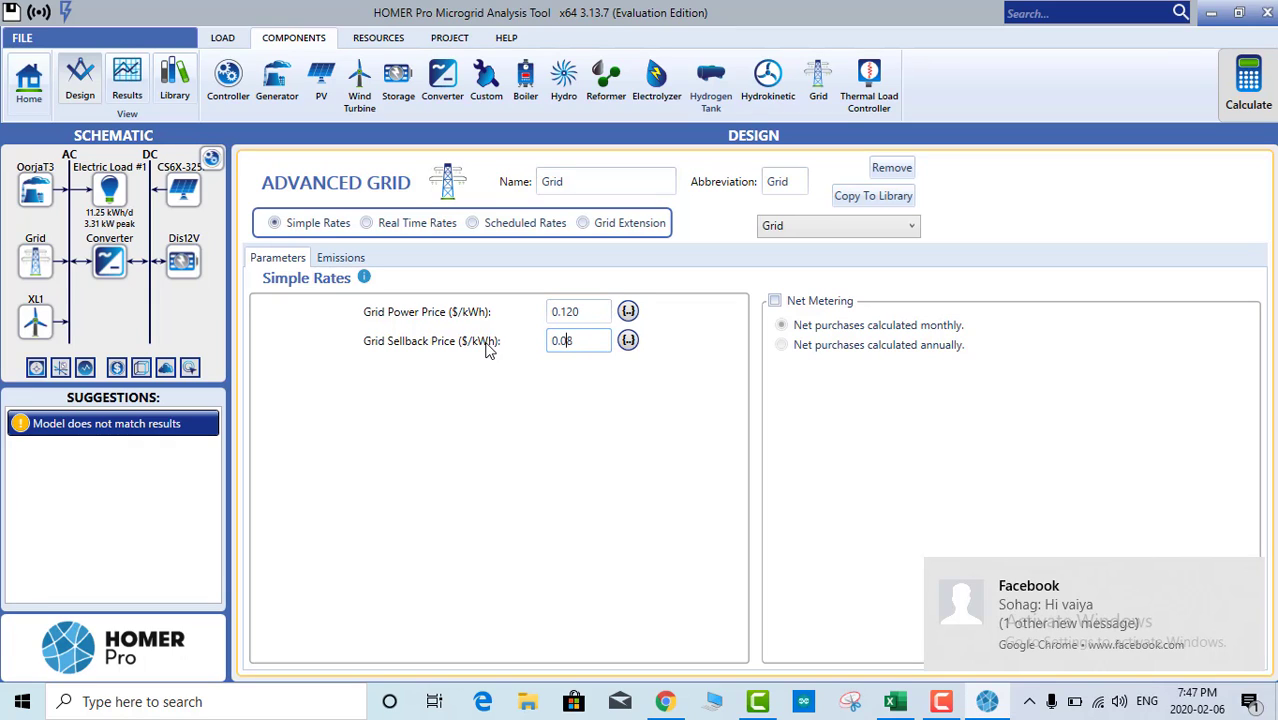
{"action": "key", "text": "Return"}
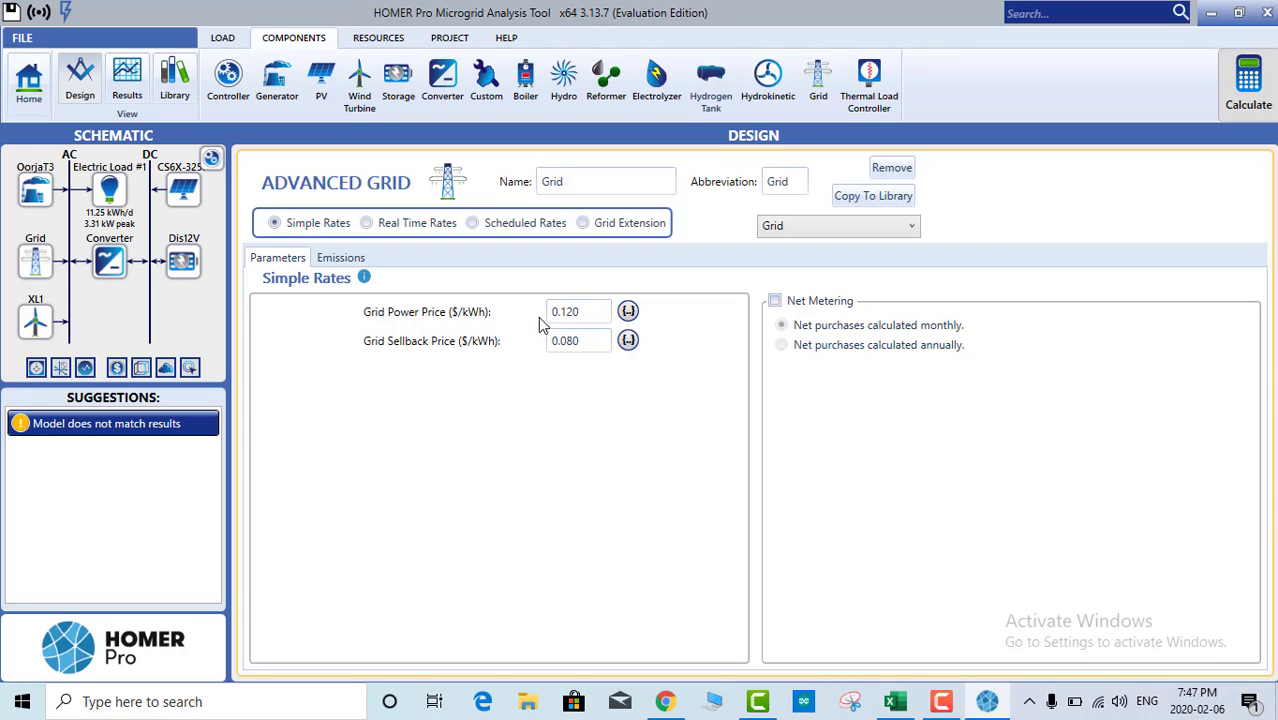
Step: Keep the grid power price at 0.120 $/kWh and confirm the sellback value
{"action": "left_click_drag", "start_coordinate": [587, 314], "coordinate": [566, 314]}
{"action": "left_click", "coordinate": [576, 318]}
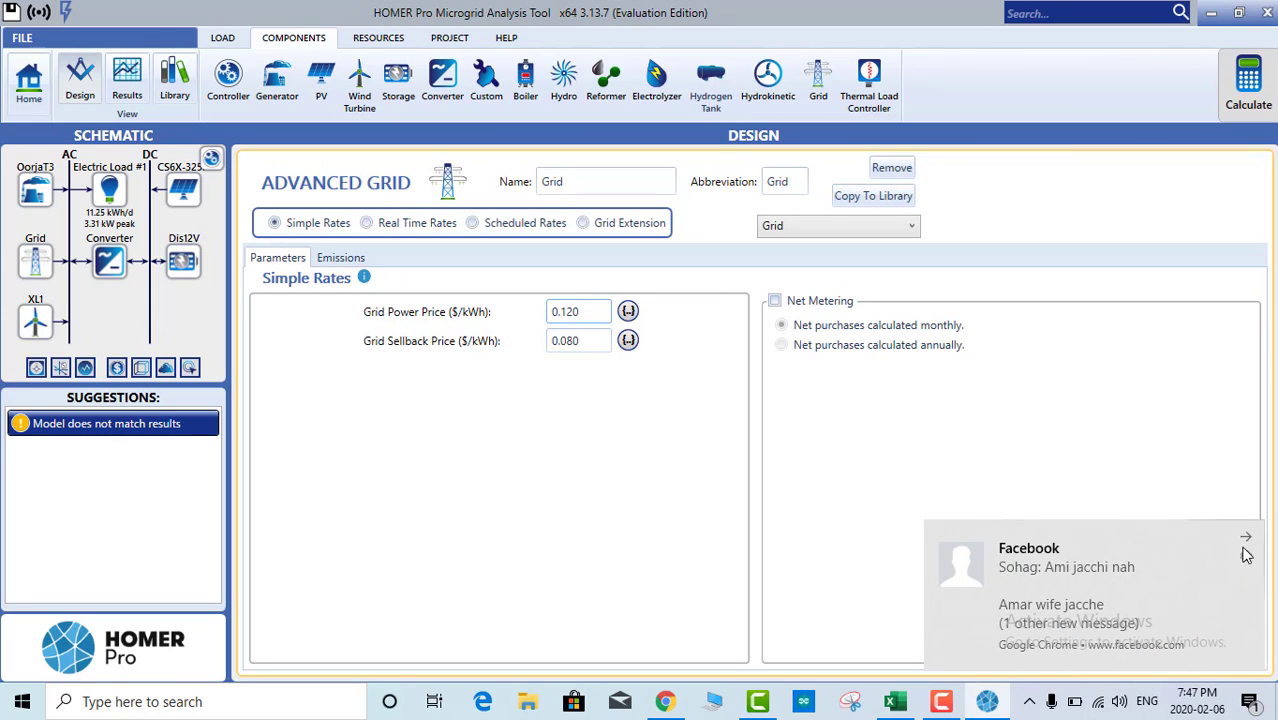
{"action": "left_click", "coordinate": [1246, 541]}
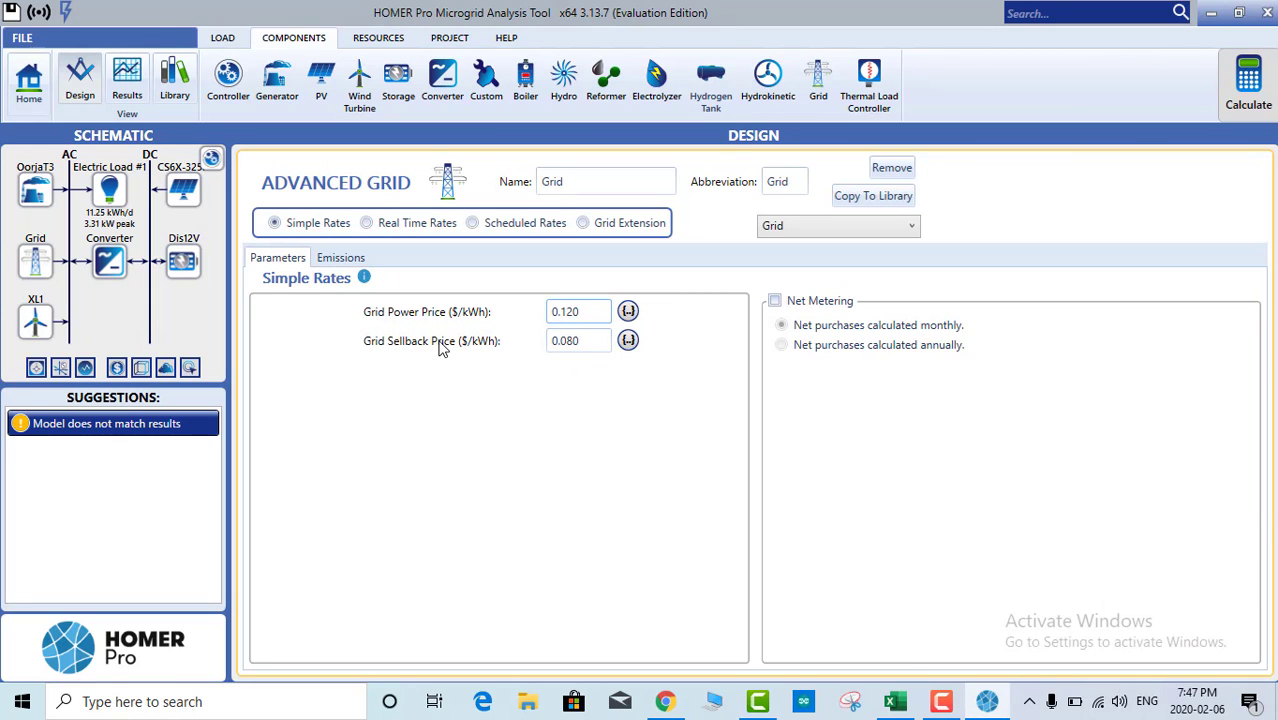
{"action": "left_click", "coordinate": [585, 342]}
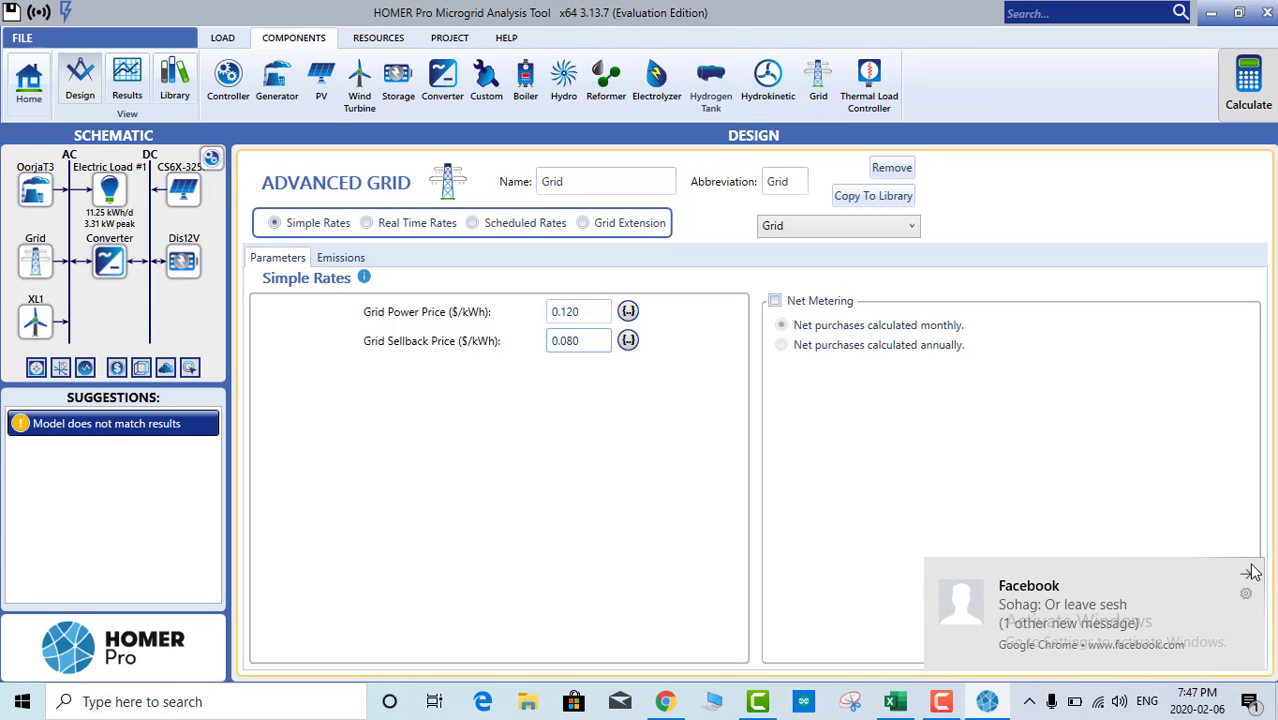
{"action": "left_click", "coordinate": [1248, 572]}
{"action": "left_click", "coordinate": [566, 341]}
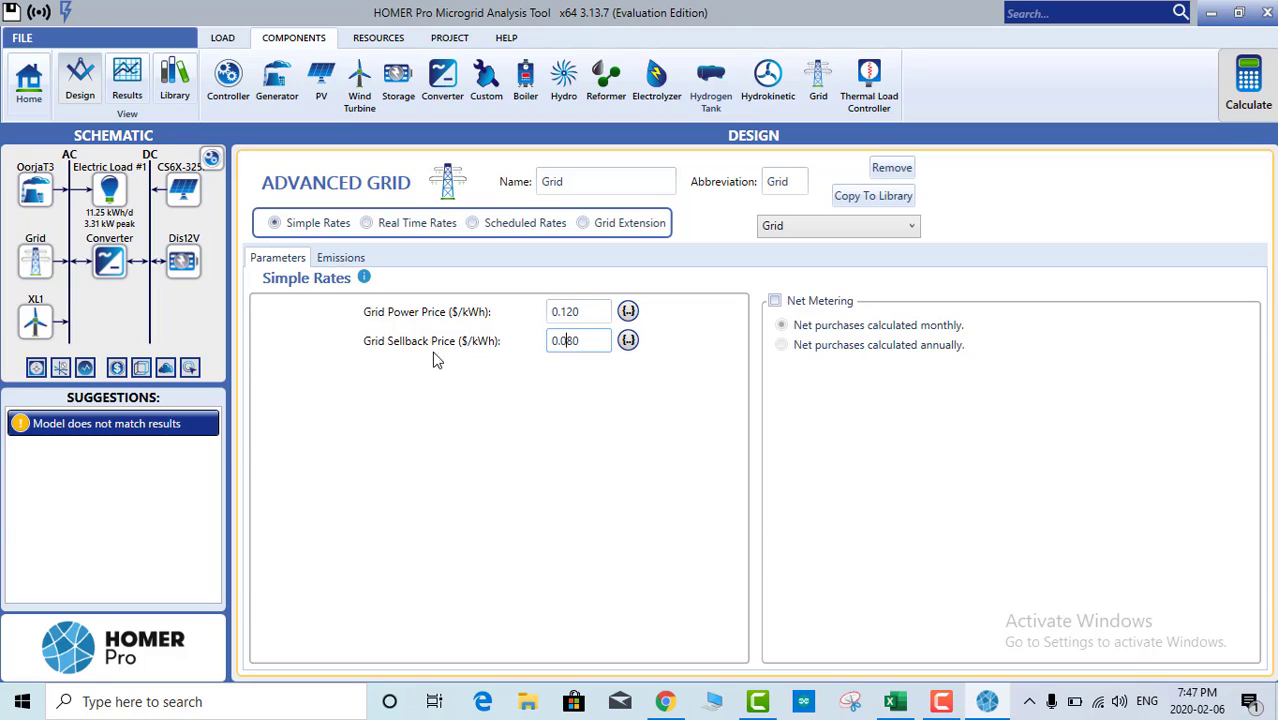
{"action": "left_click", "coordinate": [40, 262]}
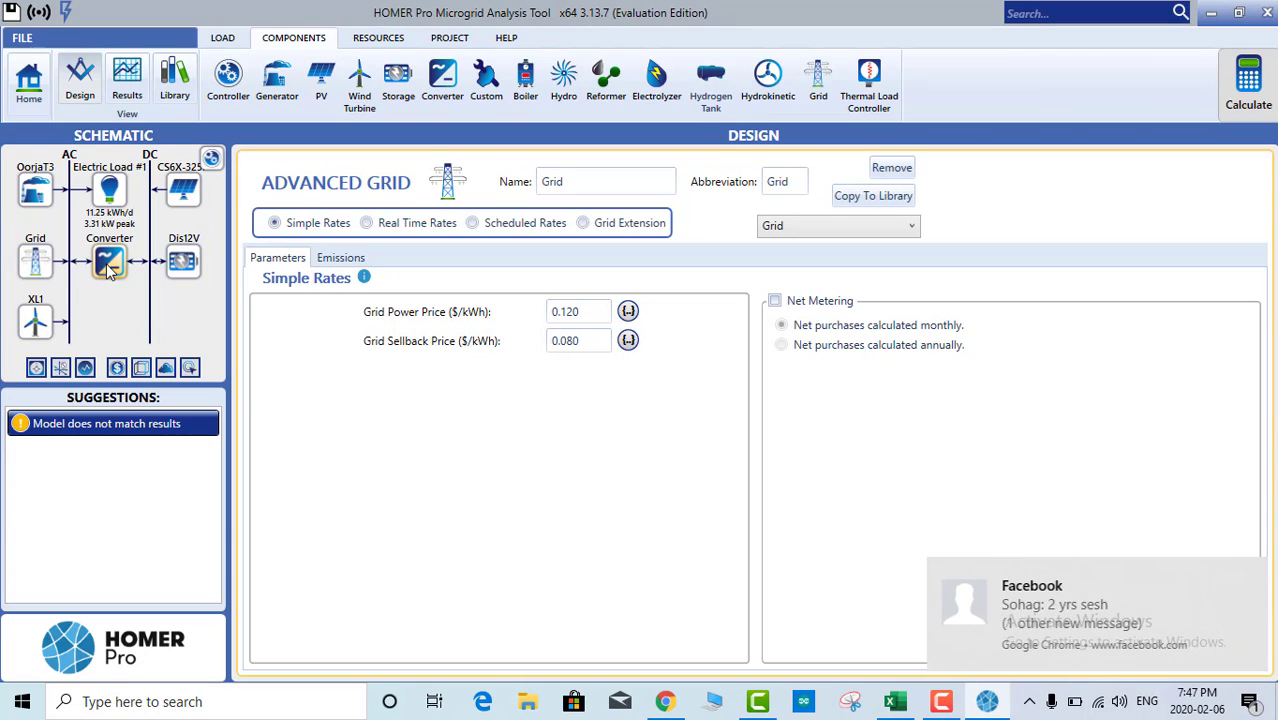
Step: Remove the Dis12V battery and OorjaT3 generator, then check the XL1 and Grid settings
{"action": "left_click", "coordinate": [182, 265]}
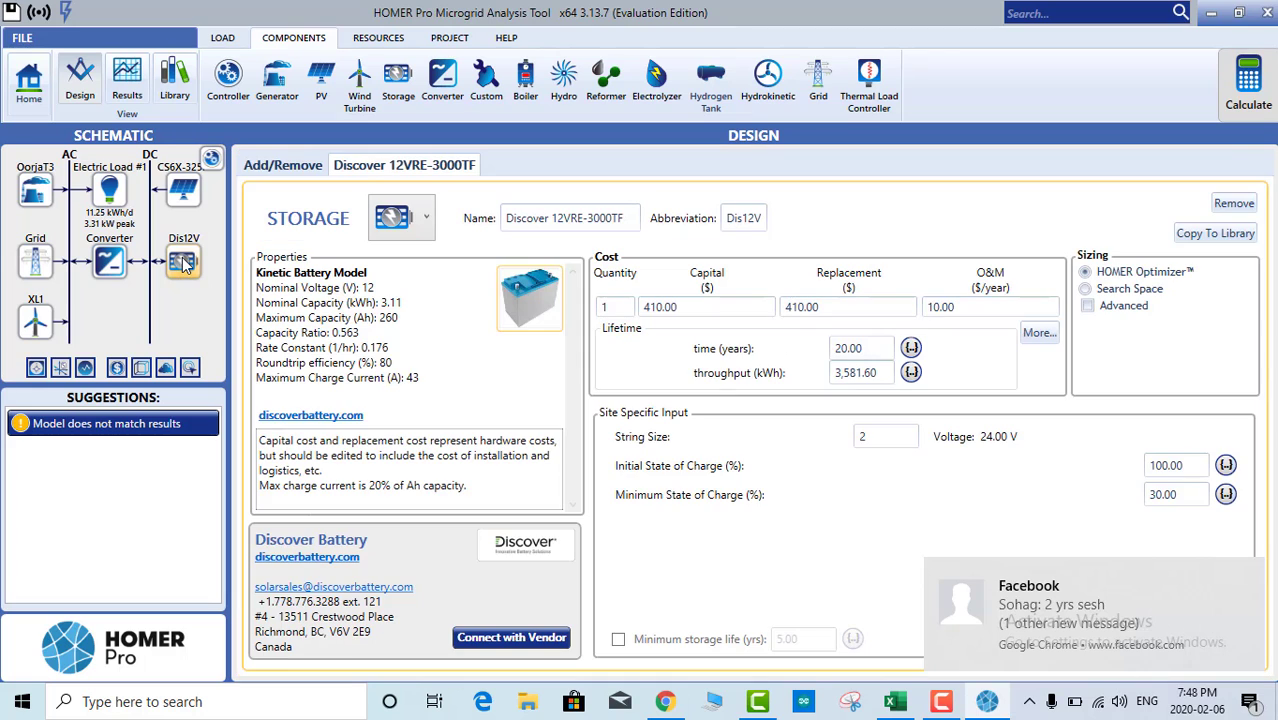
{"action": "left_click", "coordinate": [1234, 203]}
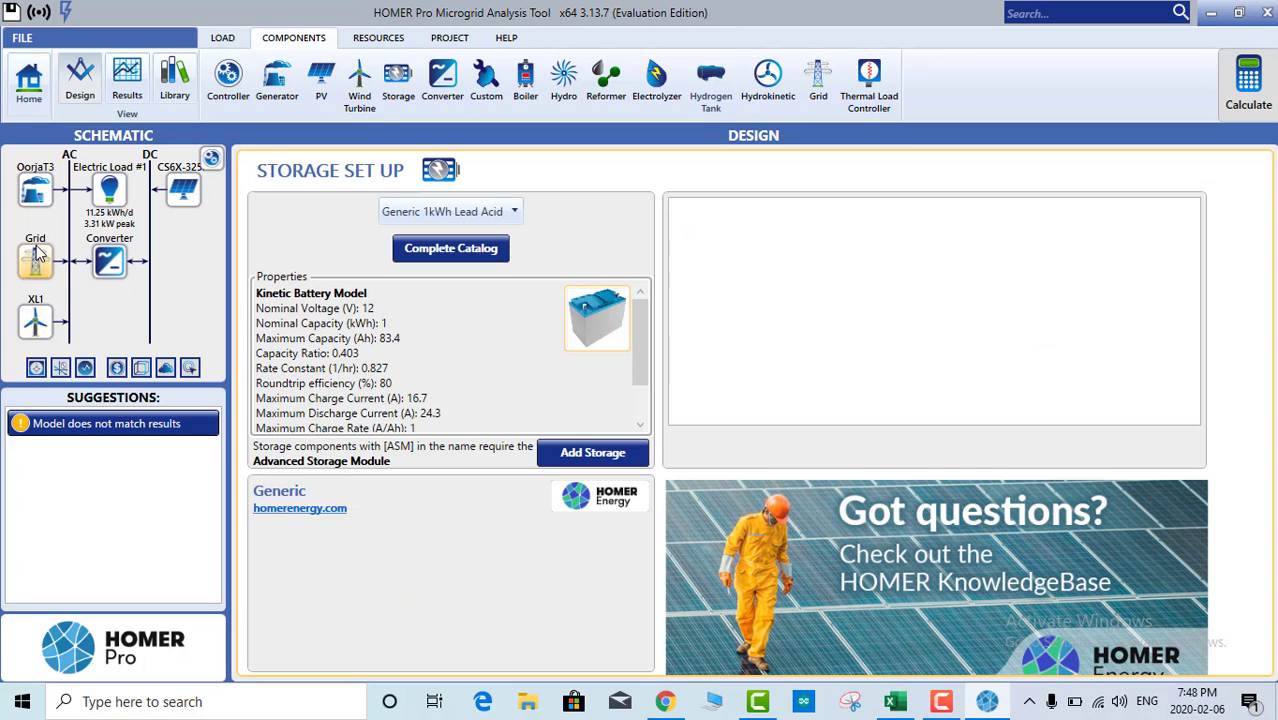
{"action": "left_click", "coordinate": [32, 193]}
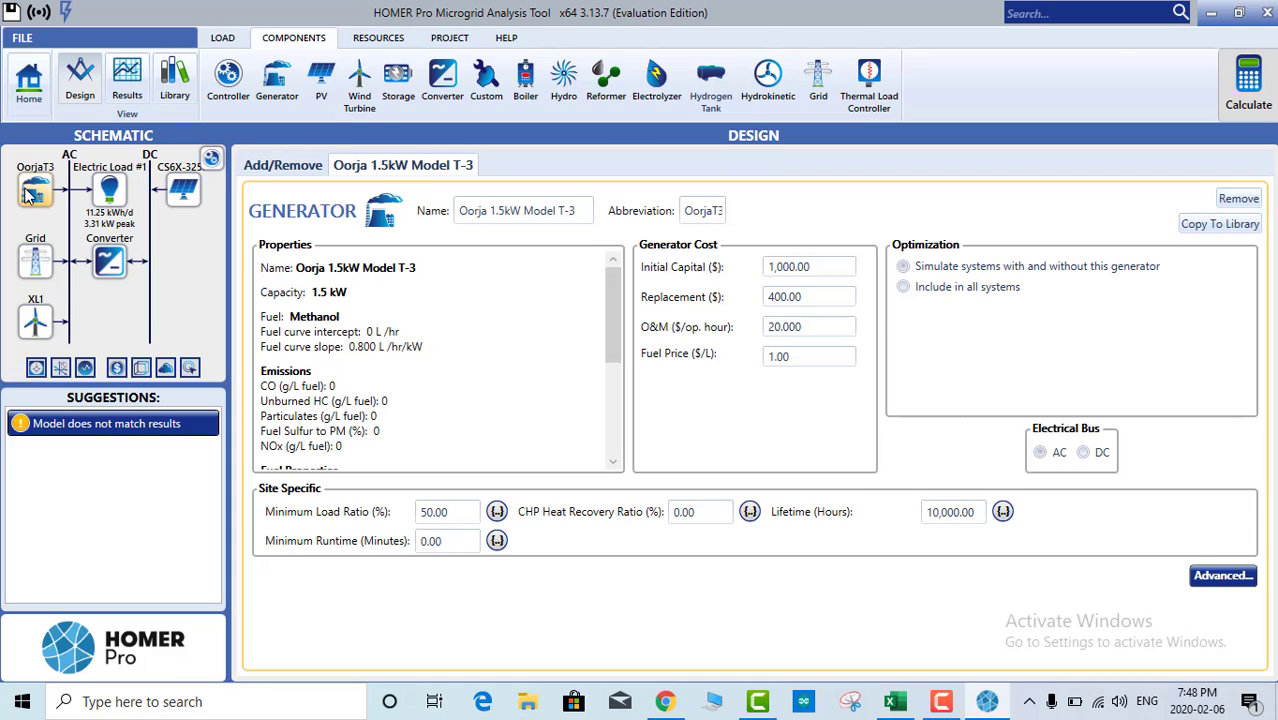
{"action": "left_click", "coordinate": [1238, 199]}
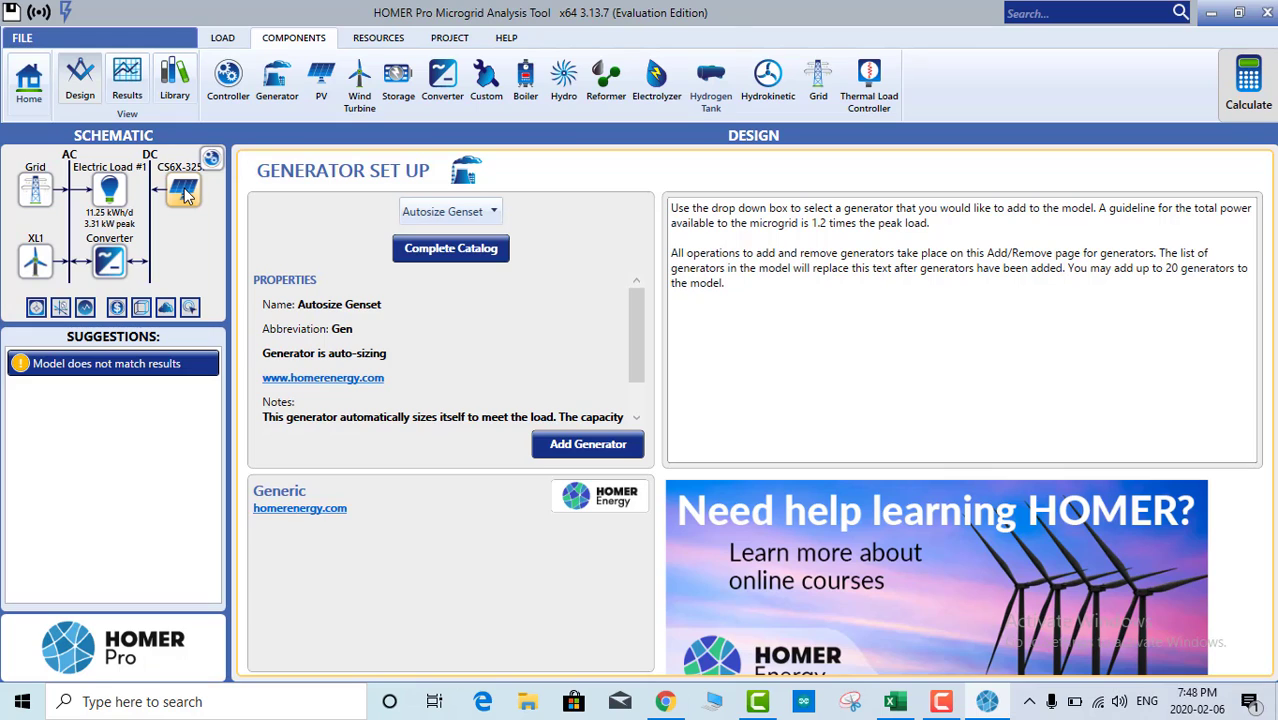
{"action": "left_click", "coordinate": [40, 262]}
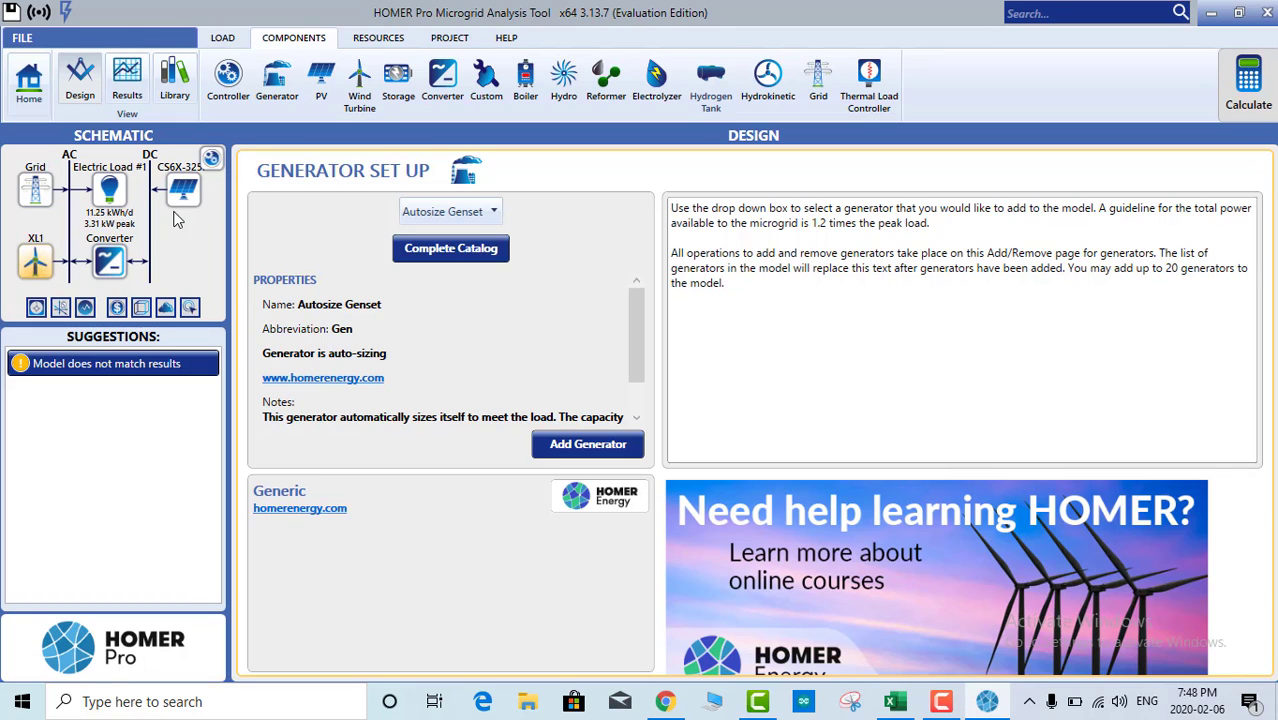
{"action": "left_click", "coordinate": [36, 190]}
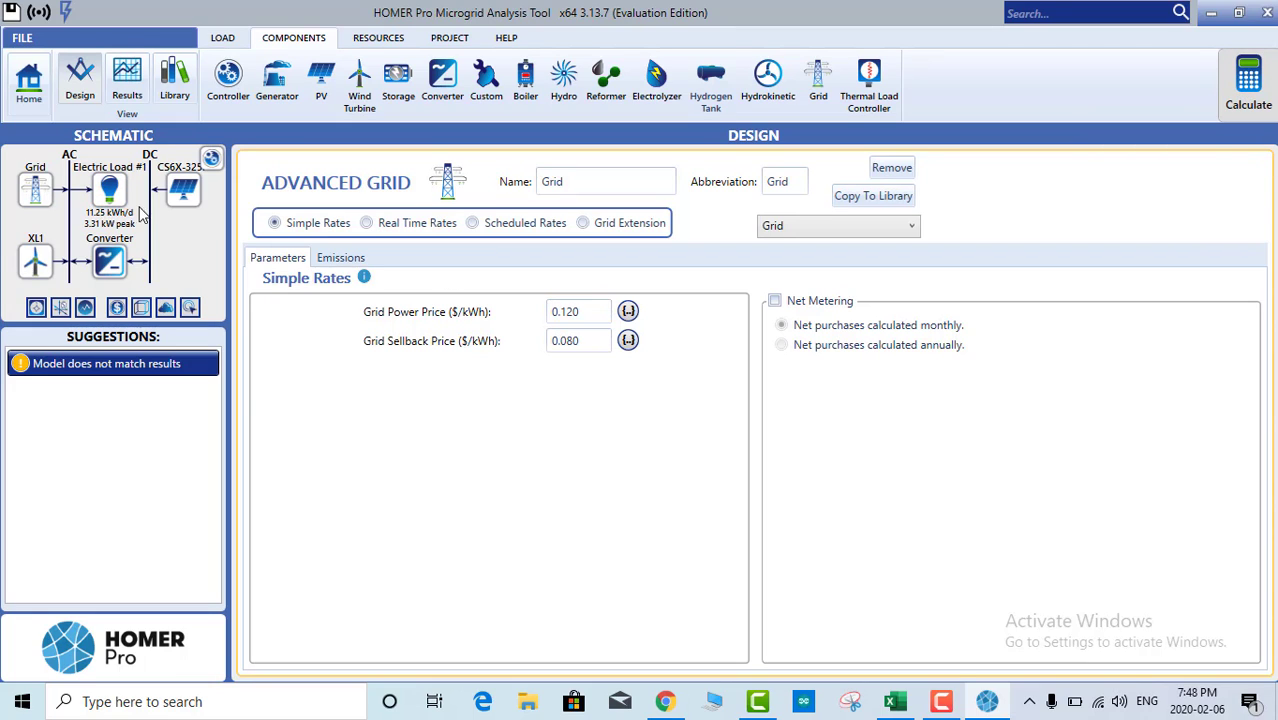
Step: Open the HOMER Load Following controller and calculate the optimization
{"action": "left_click", "coordinate": [211, 158]}
{"action": "left_click", "coordinate": [561, 168]}
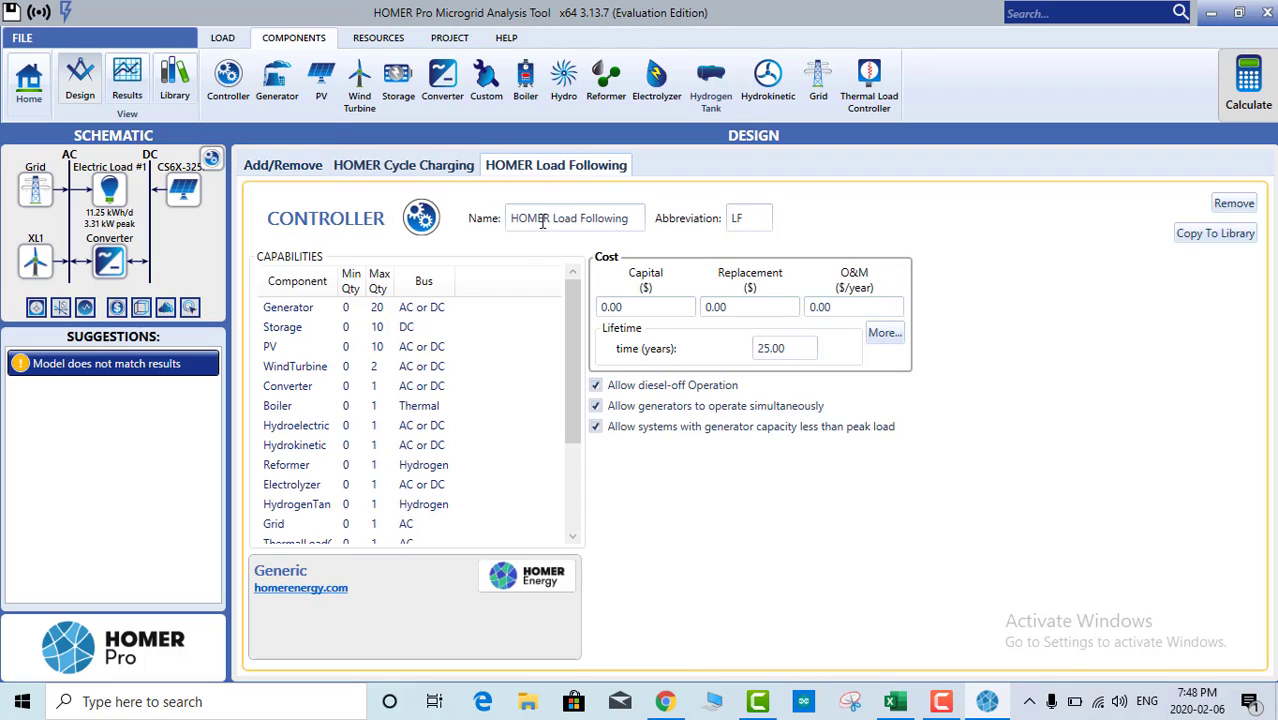
{"action": "left_click", "coordinate": [1249, 88]}
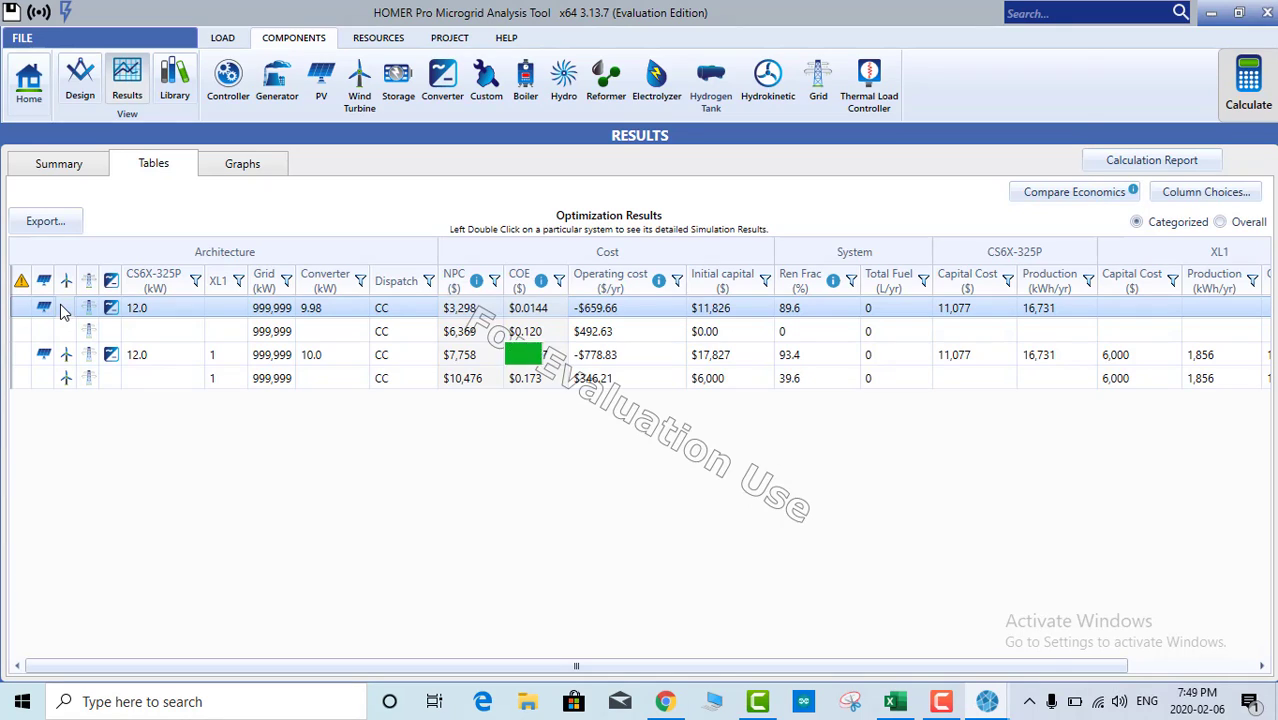
{"action": "double_click", "coordinate": [176, 304]}
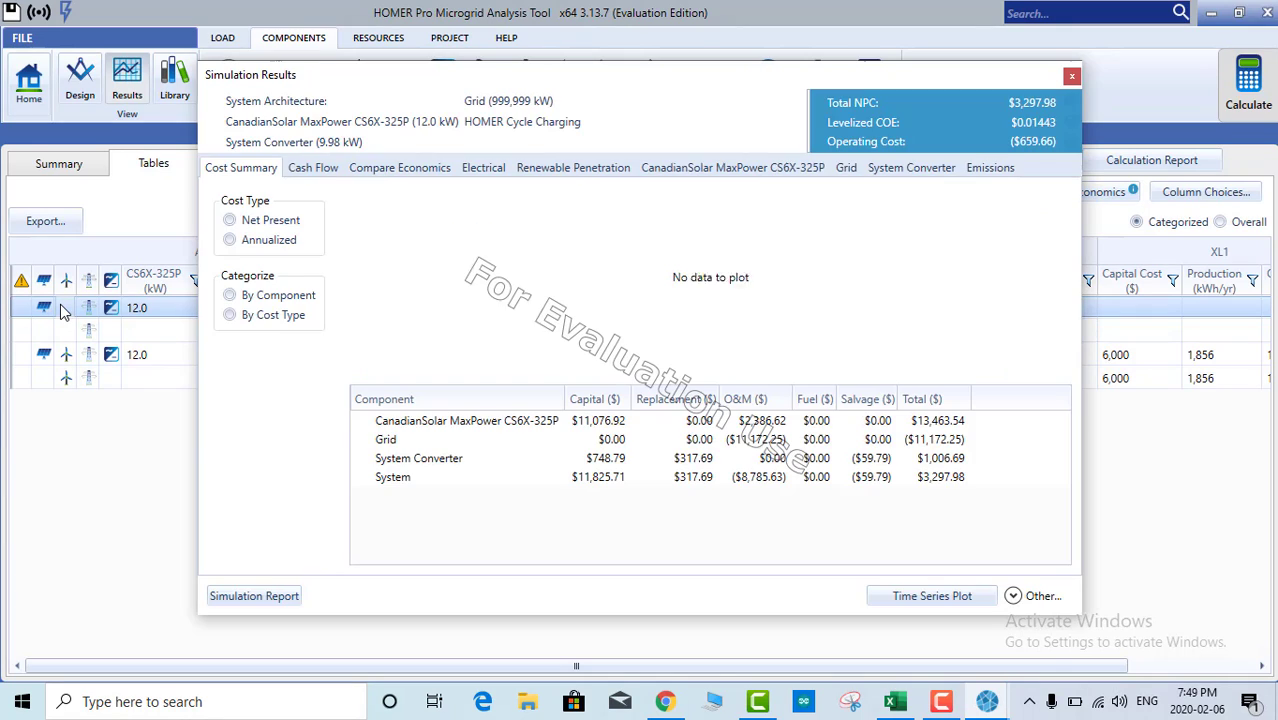
{"action": "left_click", "coordinate": [380, 170]}
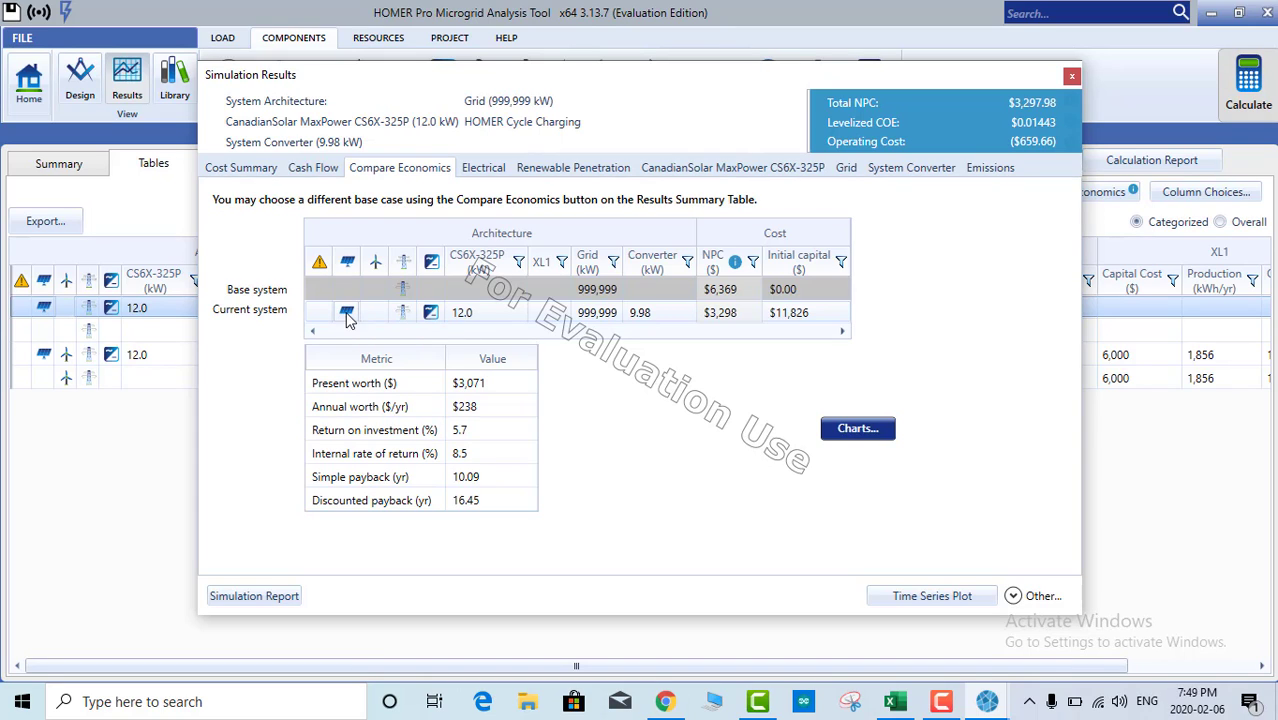
{"action": "left_click", "coordinate": [1070, 78]}
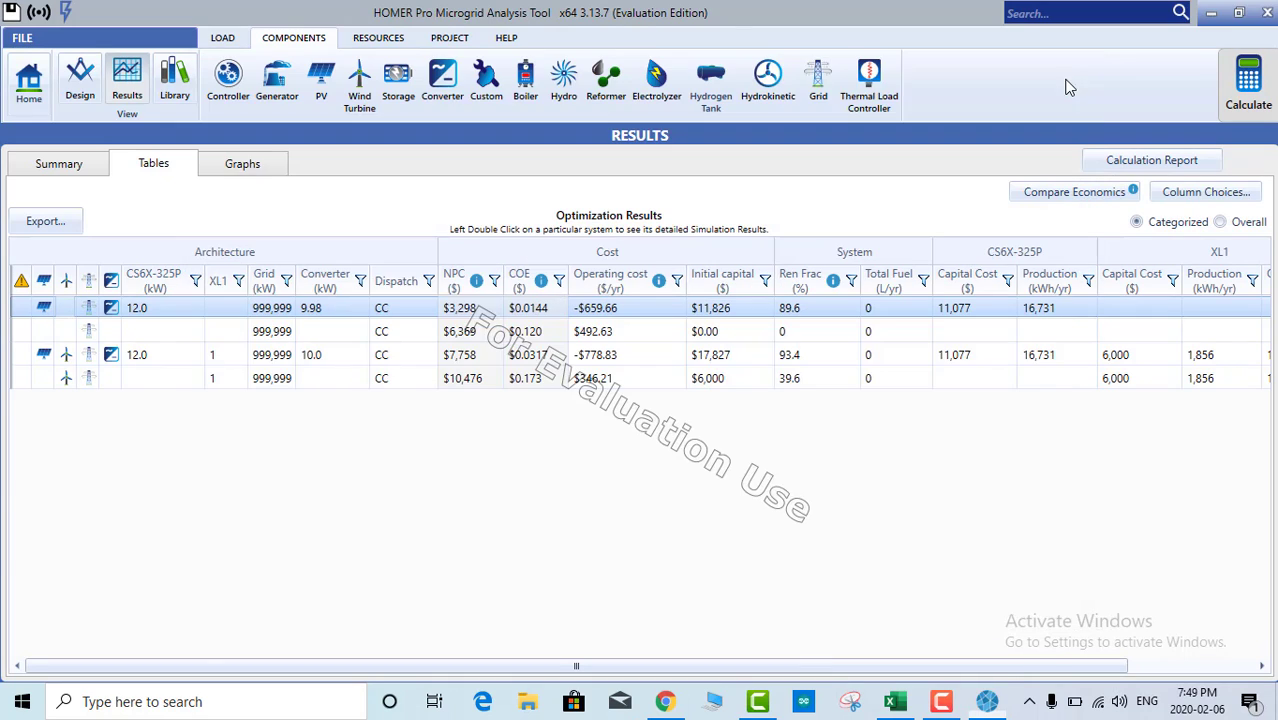
Step: Set the minimum renewable fraction constraint to 50%
{"action": "left_click", "coordinate": [82, 82]}
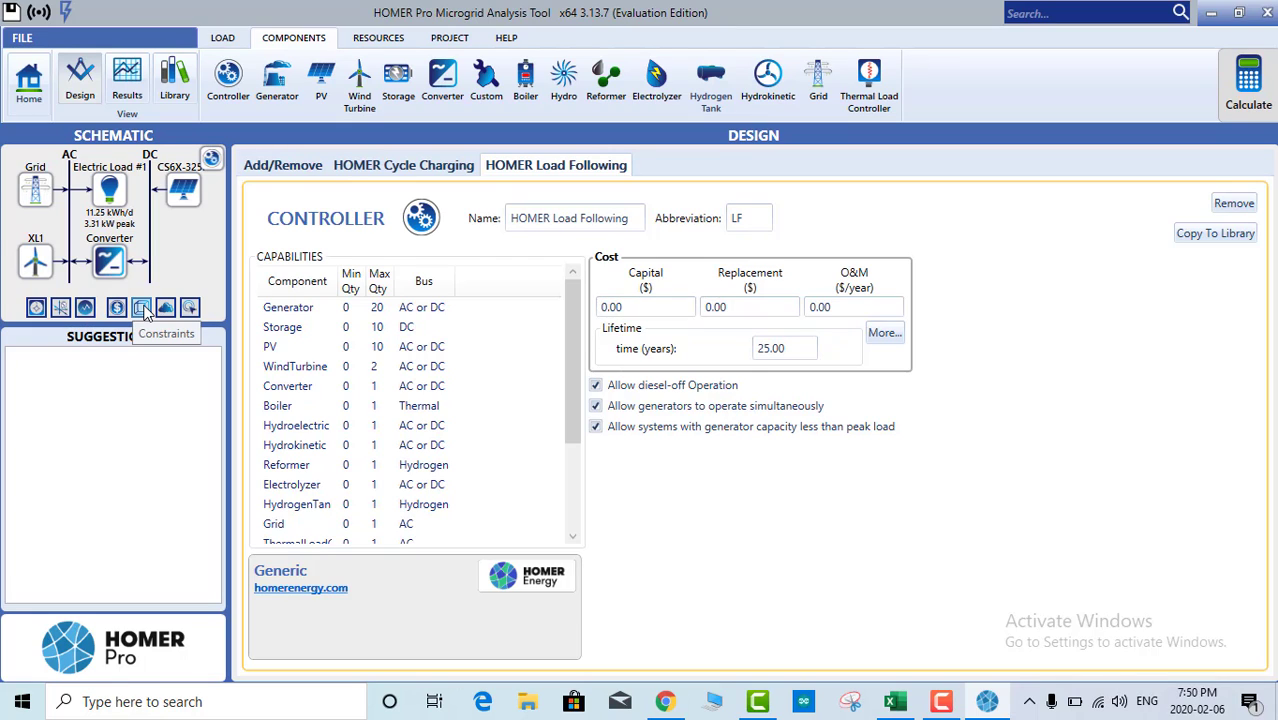
{"action": "left_click", "coordinate": [142, 309]}
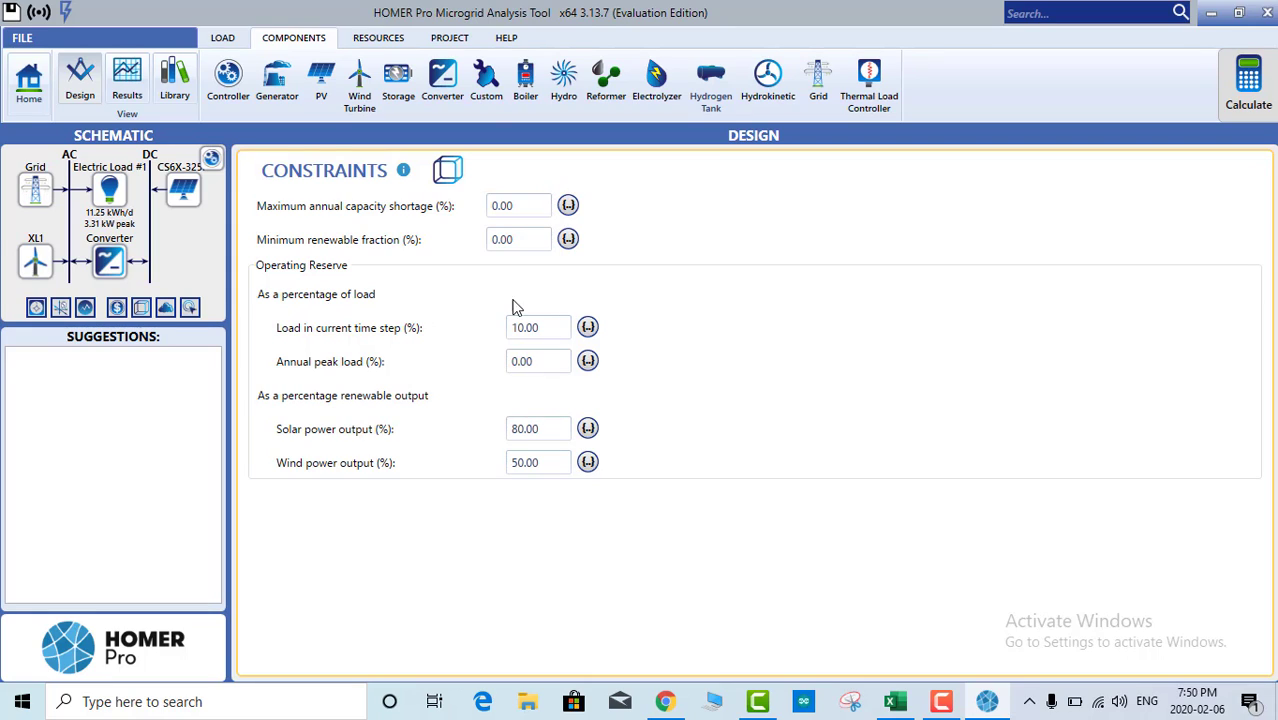
{"action": "double_click", "coordinate": [522, 240]}
{"action": "type", "text": "50"}
{"action": "left_click", "coordinate": [737, 434]}
Step: Set operating reserve to 40% of solar output and 10% of wind output
{"action": "left_click", "coordinate": [538, 428]}
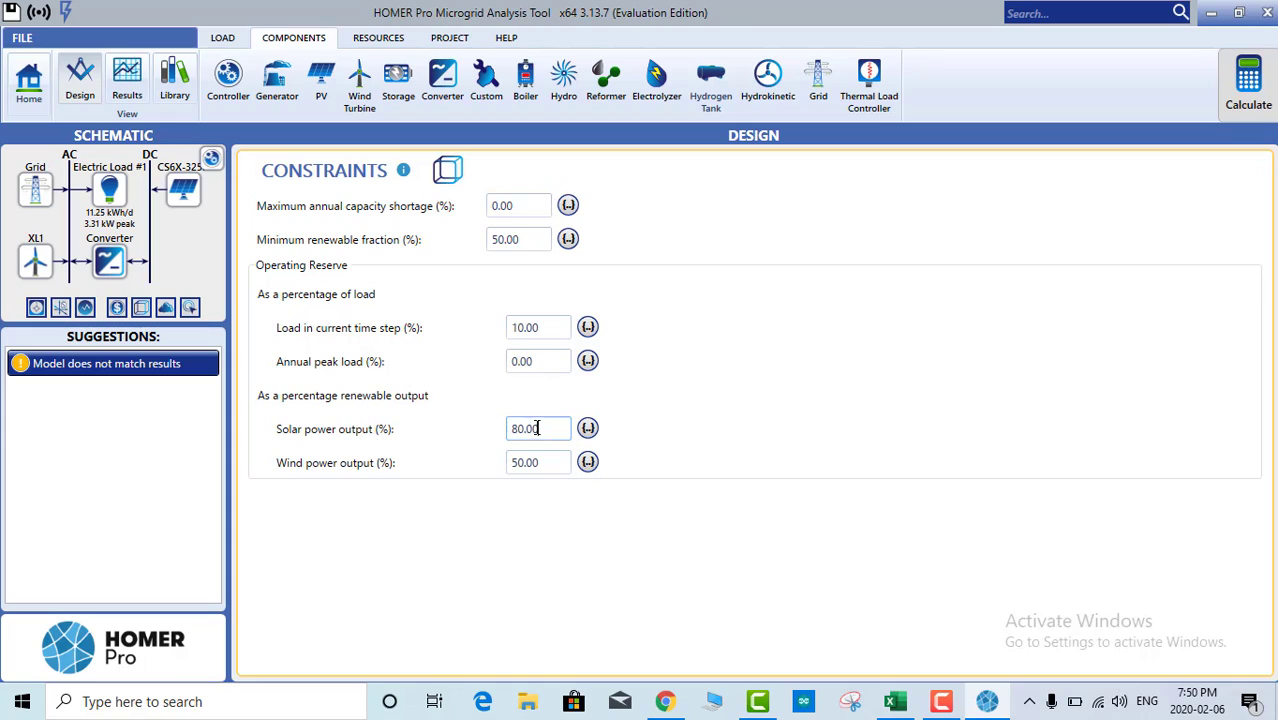
{"action": "left_click_drag", "start_coordinate": [538, 428], "coordinate": [500, 434]}
{"action": "type", "text": "0"}
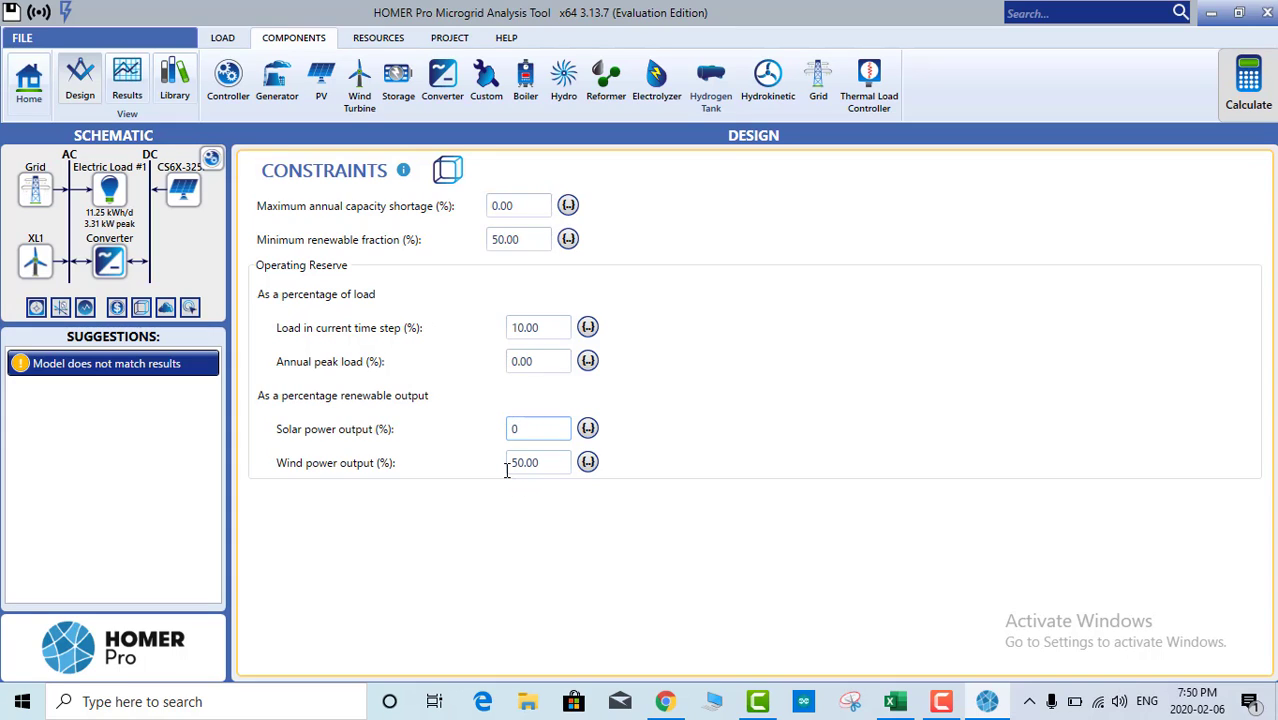
{"action": "key", "text": "BackSpace"}
{"action": "type", "text": "40"}
{"action": "key", "text": "Tab"}
{"action": "type", "text": "10"}
{"action": "left_click", "coordinate": [521, 520]}
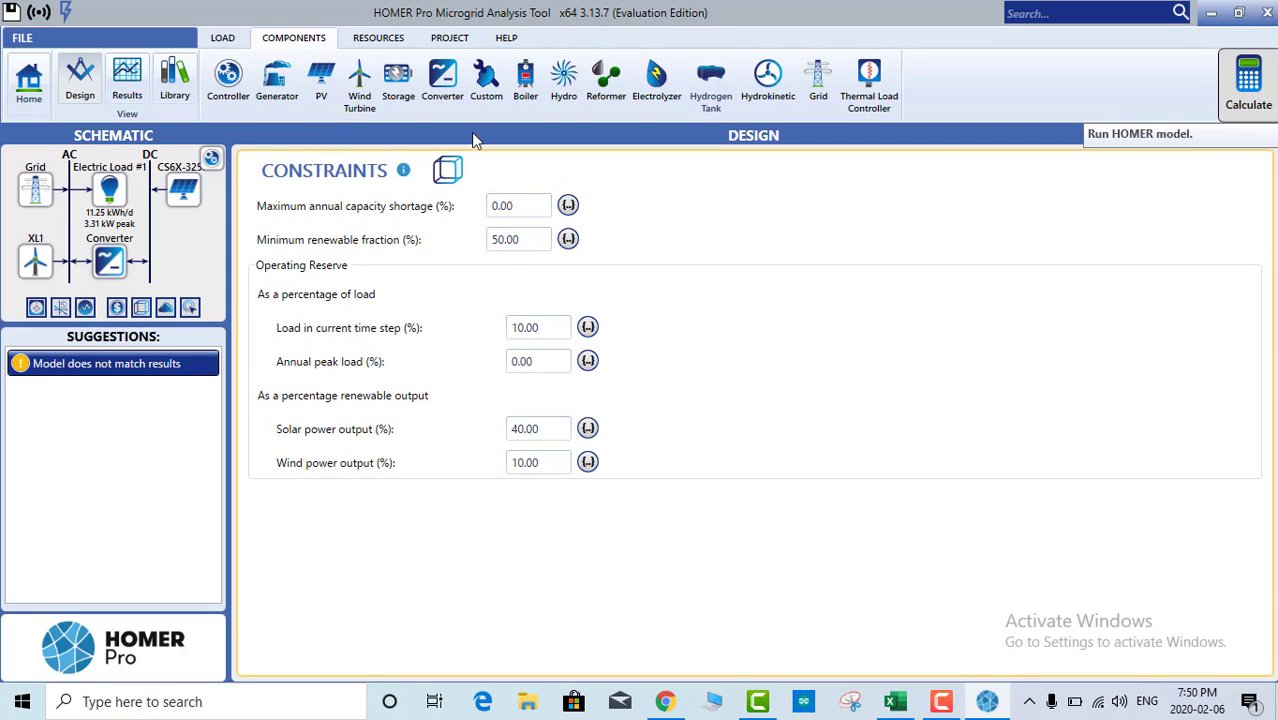
{"action": "left_click", "coordinate": [128, 78]}
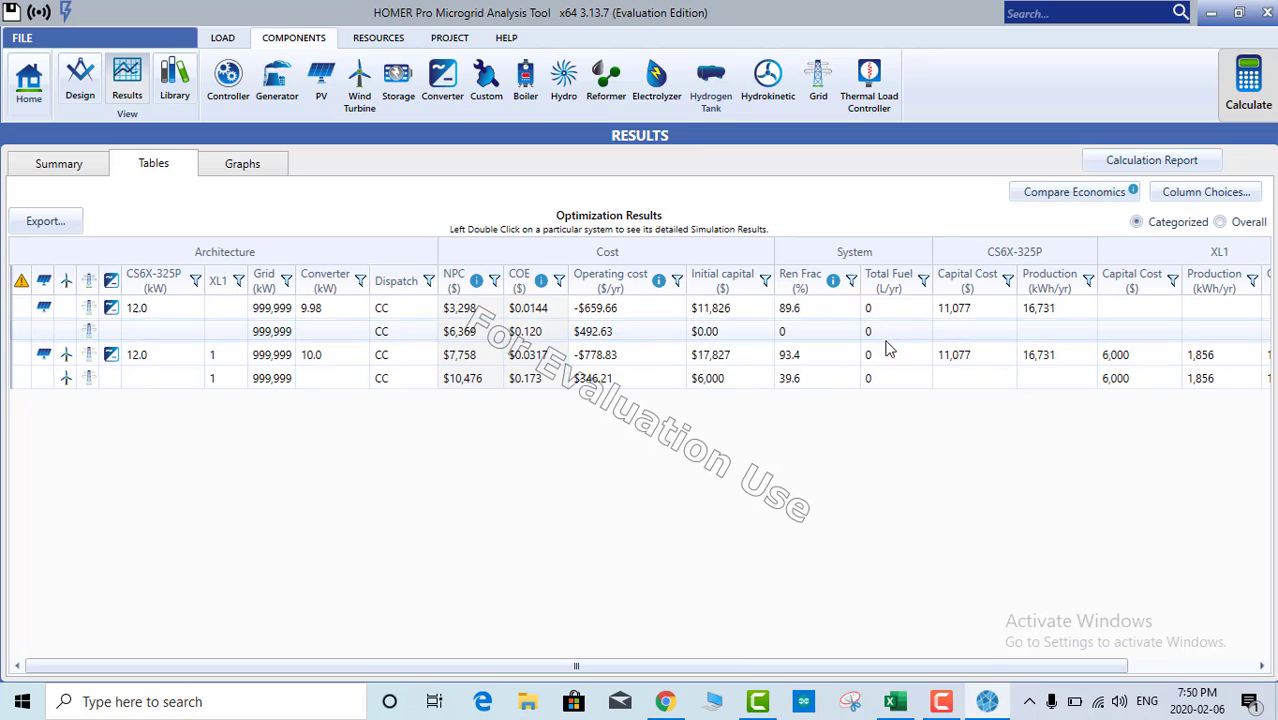
Step: Open the top 12.0 kW PV-grid system's detailed results with economics compared, showing CanadianSolar output statistics
{"action": "double_click", "coordinate": [60, 308]}
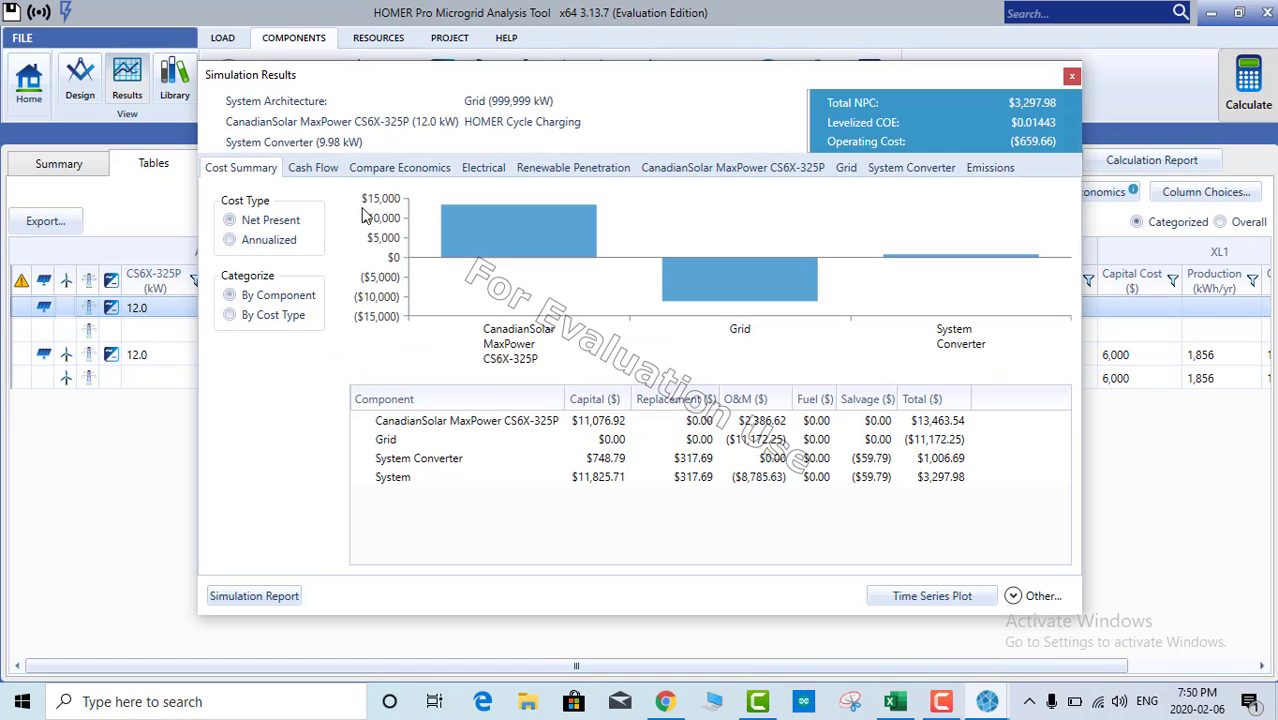
{"action": "left_click", "coordinate": [366, 168]}
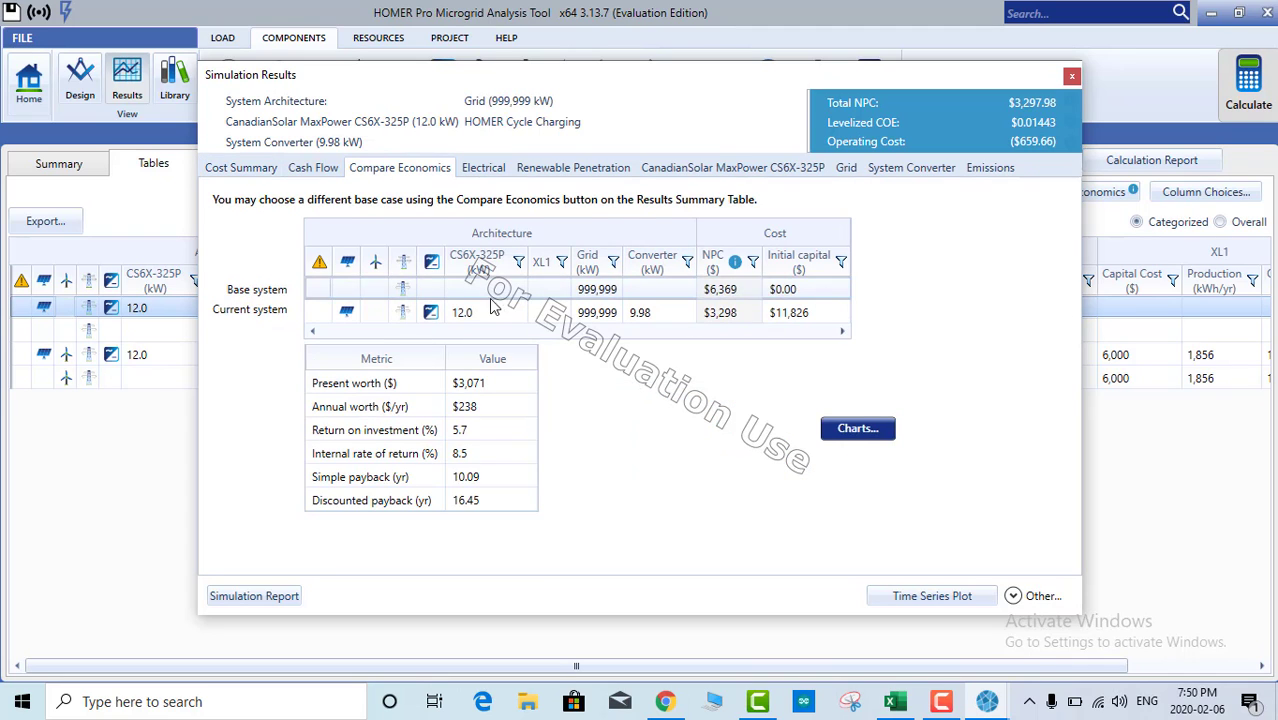
{"action": "left_click", "coordinate": [1071, 79]}
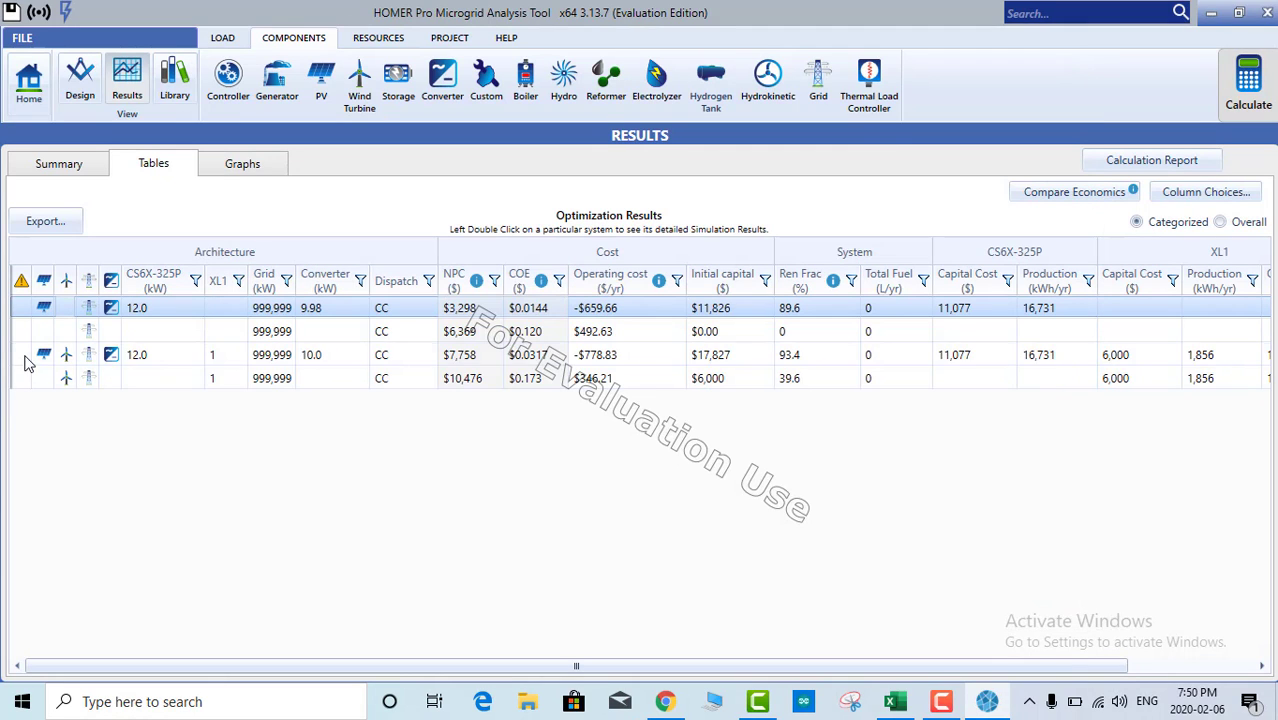
{"action": "double_click", "coordinate": [40, 311]}
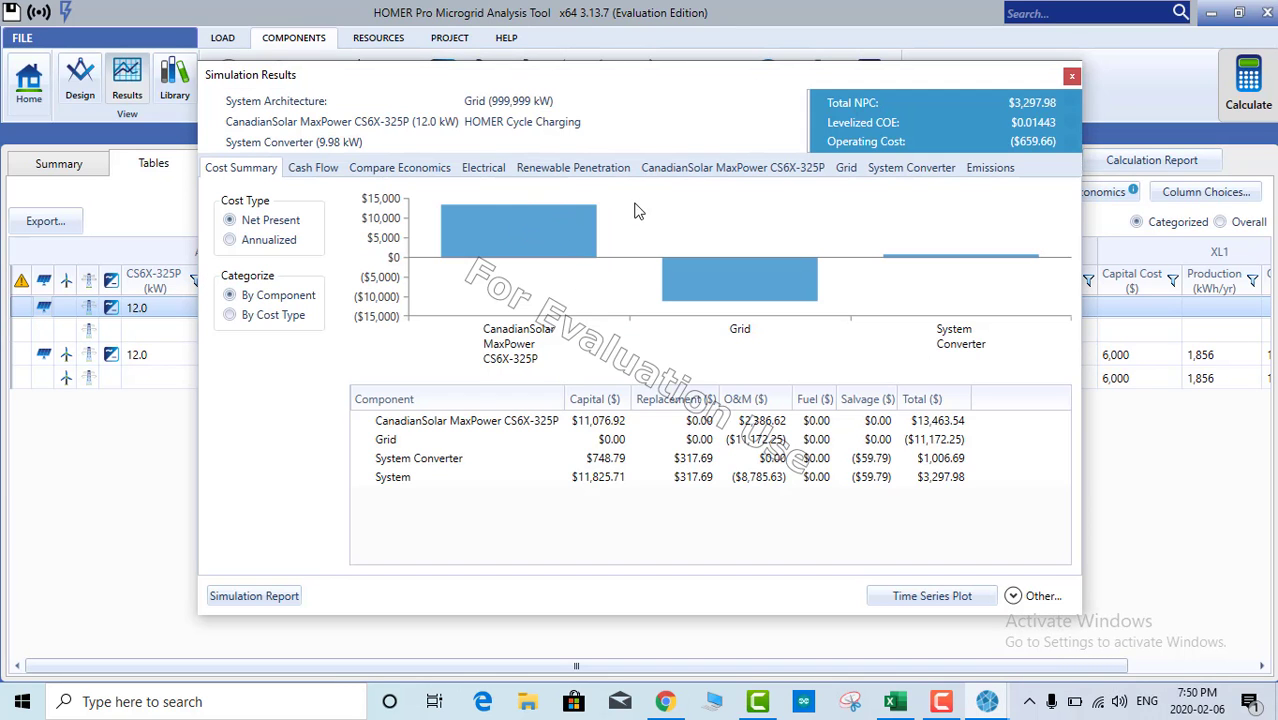
{"action": "left_click", "coordinate": [697, 170]}
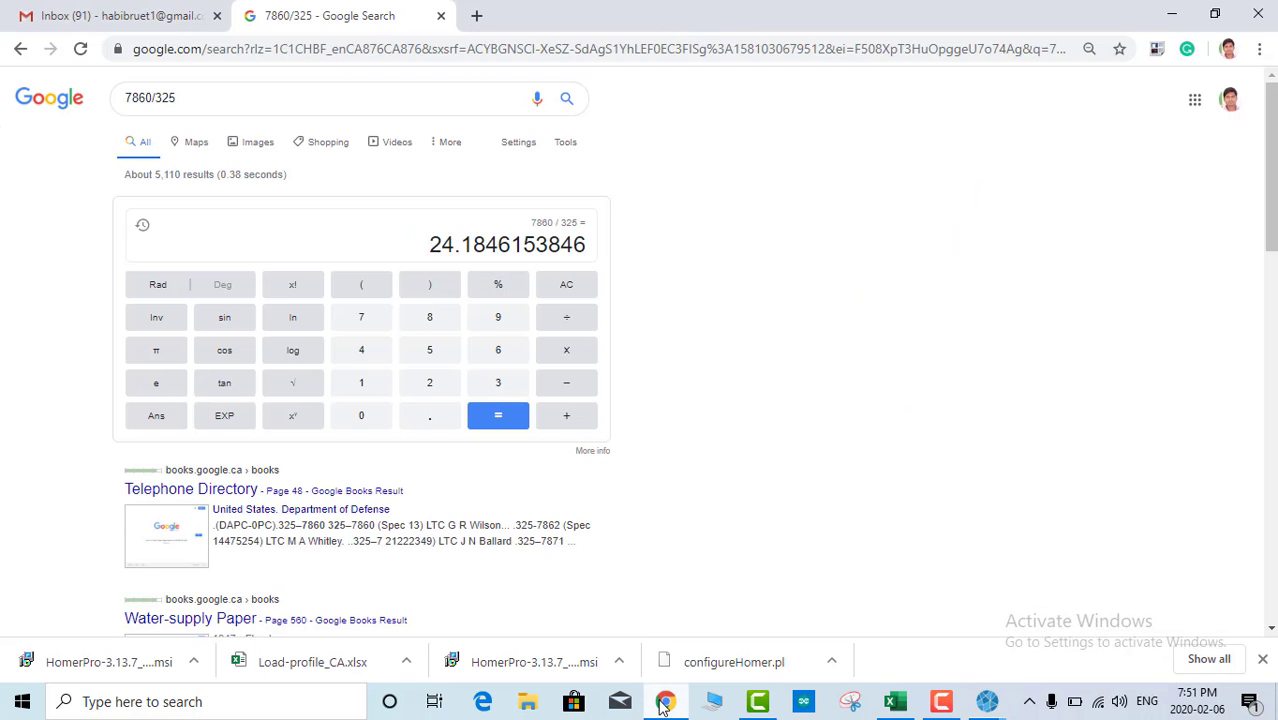
Step: Change the Google calculator query to 12000/325, giving 36.92, about 37 panels of 325 W
{"action": "left_click", "coordinate": [664, 704]}
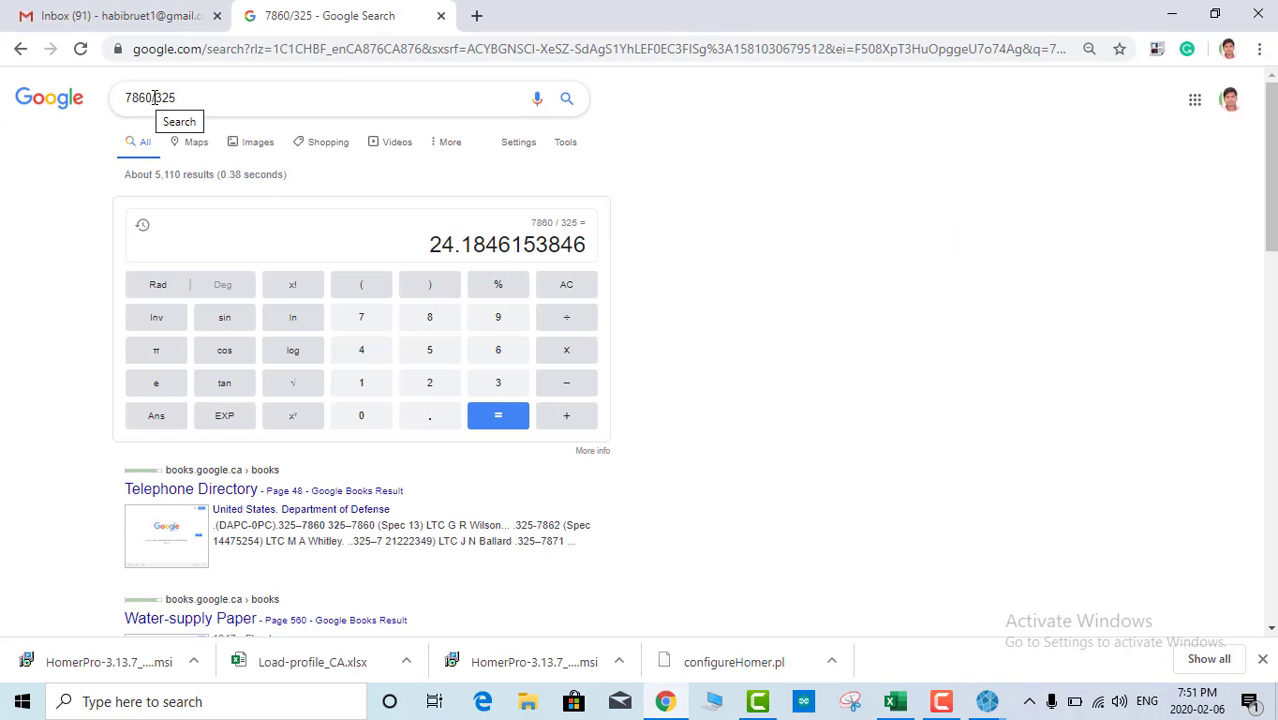
{"action": "left_click_drag", "start_coordinate": [153, 97], "coordinate": [127, 97]}
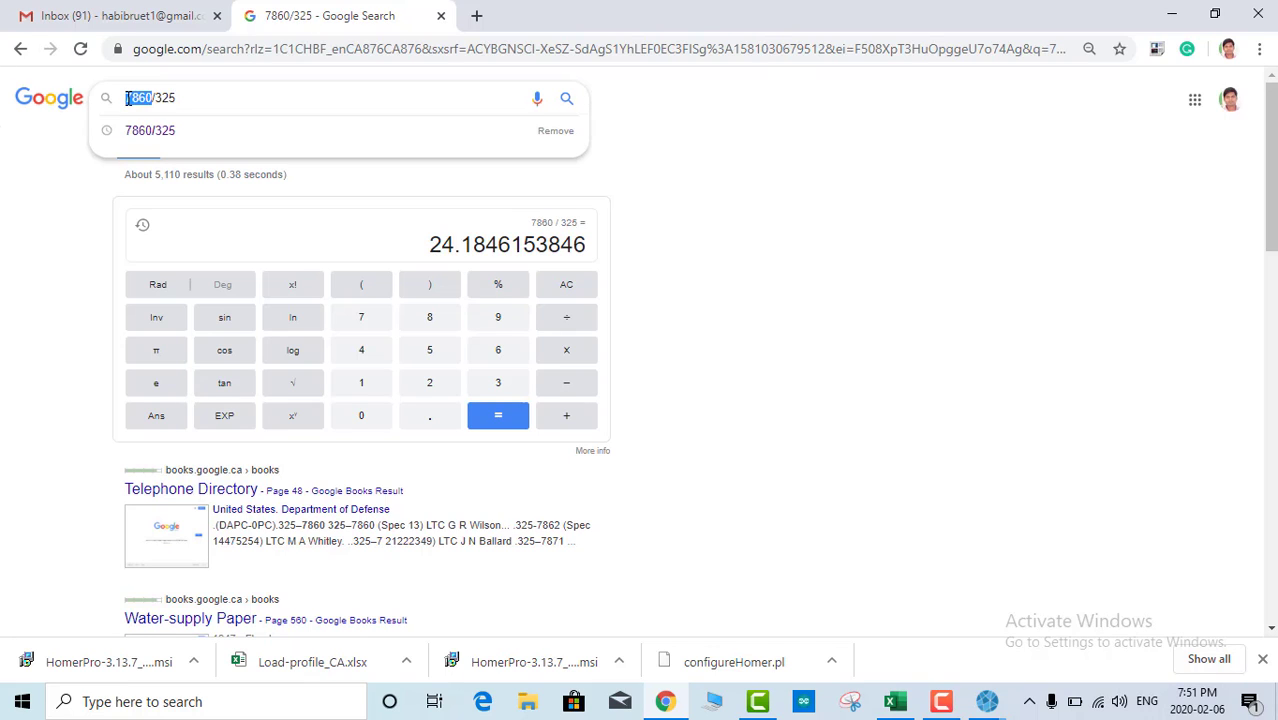
{"action": "type", "text": "12000"}
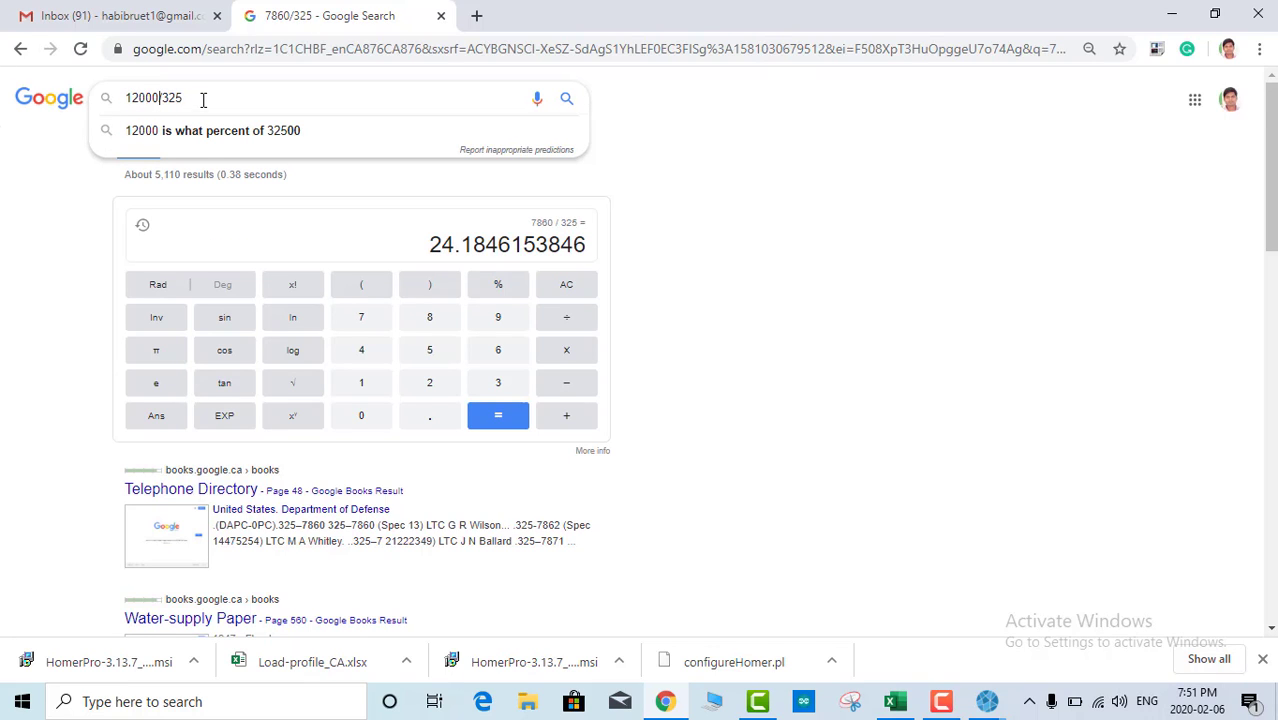
{"action": "left_click", "coordinate": [190, 97]}
{"action": "left_click_drag", "start_coordinate": [163, 97], "coordinate": [133, 96]}
{"action": "left_click", "coordinate": [186, 96]}
{"action": "left_click", "coordinate": [133, 96]}
{"action": "key", "text": "Return"}
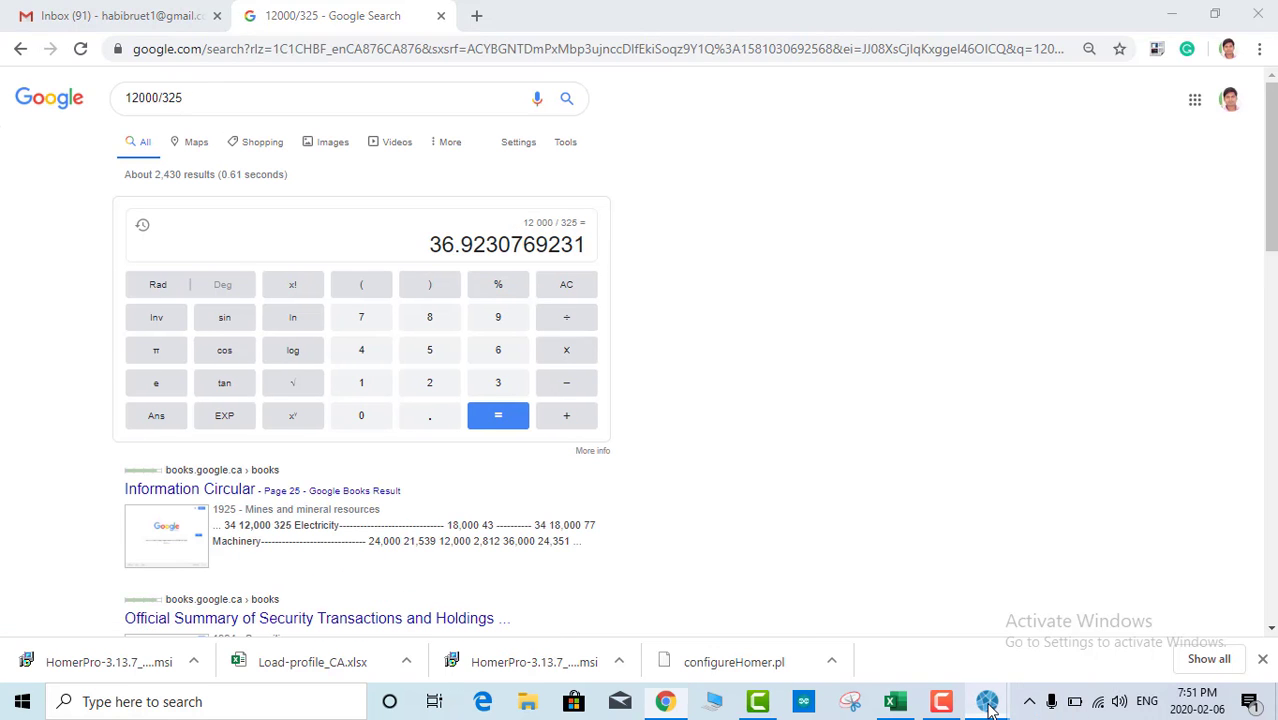
Step: Back in HOMER's simulation results, highlight the PV's 16,731 kWh/yr total production
{"action": "mouse_move", "coordinate": [987, 701]}
{"action": "left_click", "coordinate": [1050, 638]}
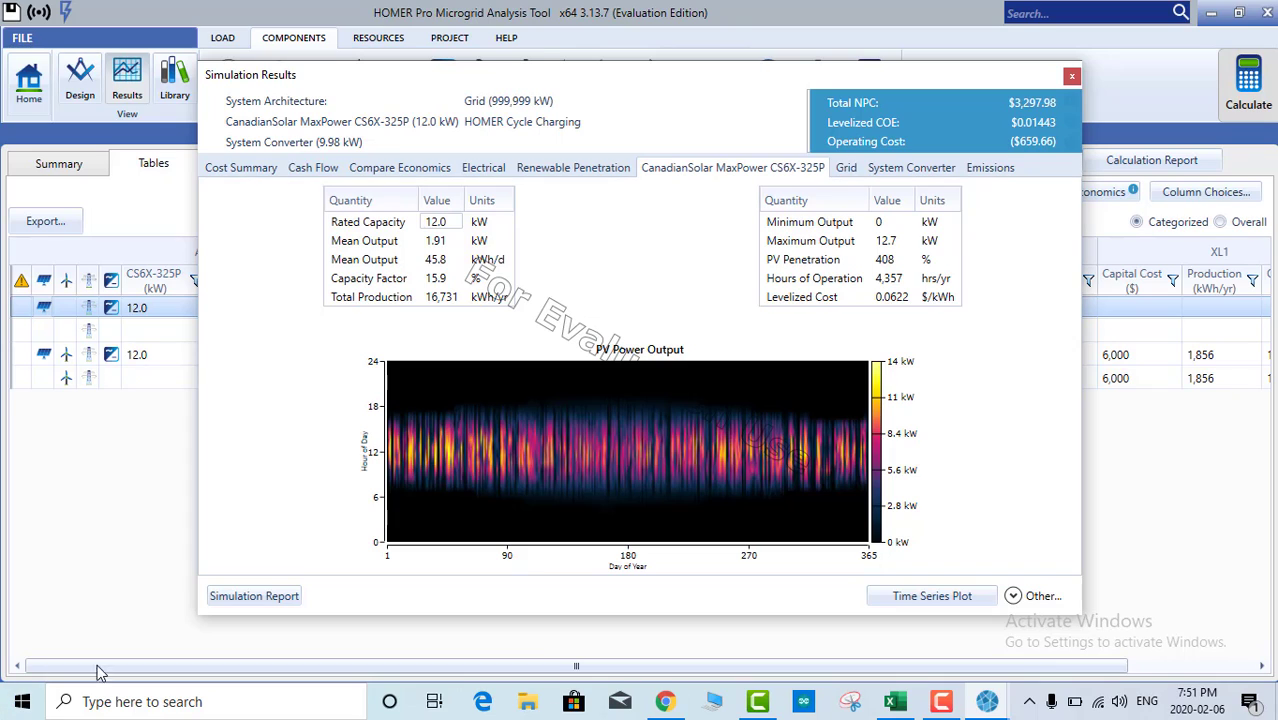
{"action": "left_click", "coordinate": [439, 300]}
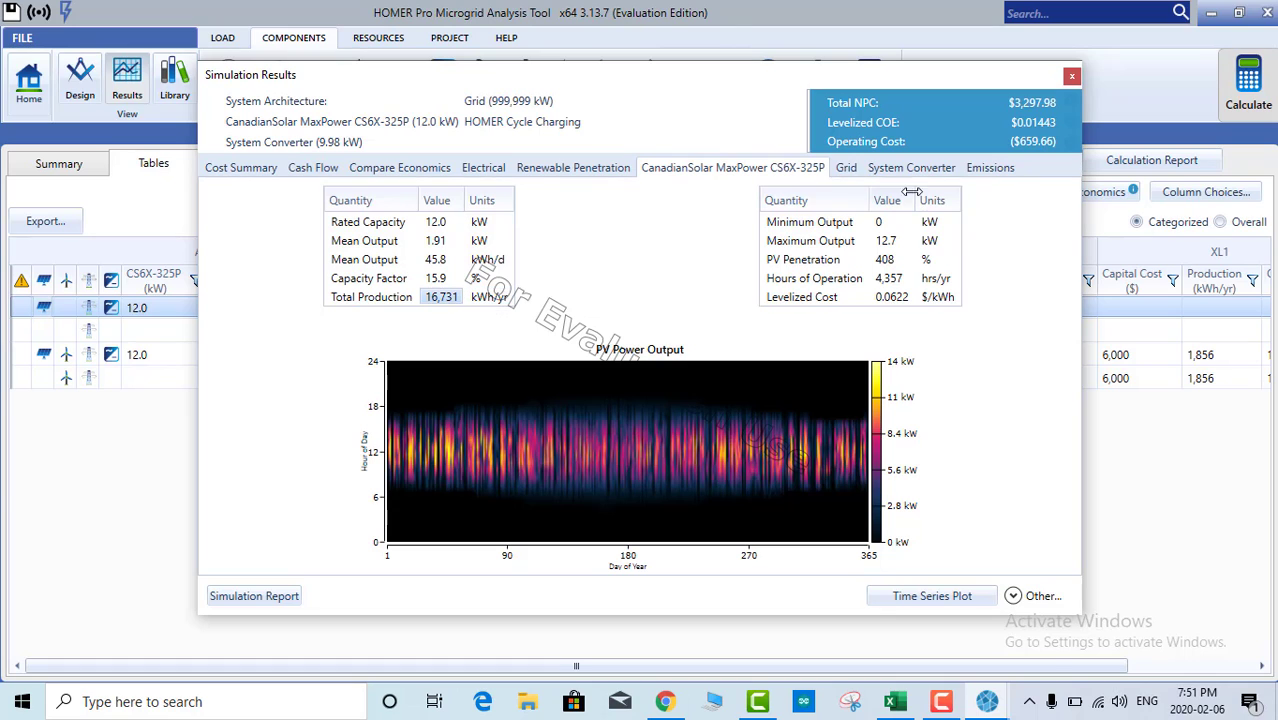
Step: In the Grid table, mark the annual 1,845 kWh purchased and 13,570 kWh sold totals
{"action": "left_click", "coordinate": [846, 169]}
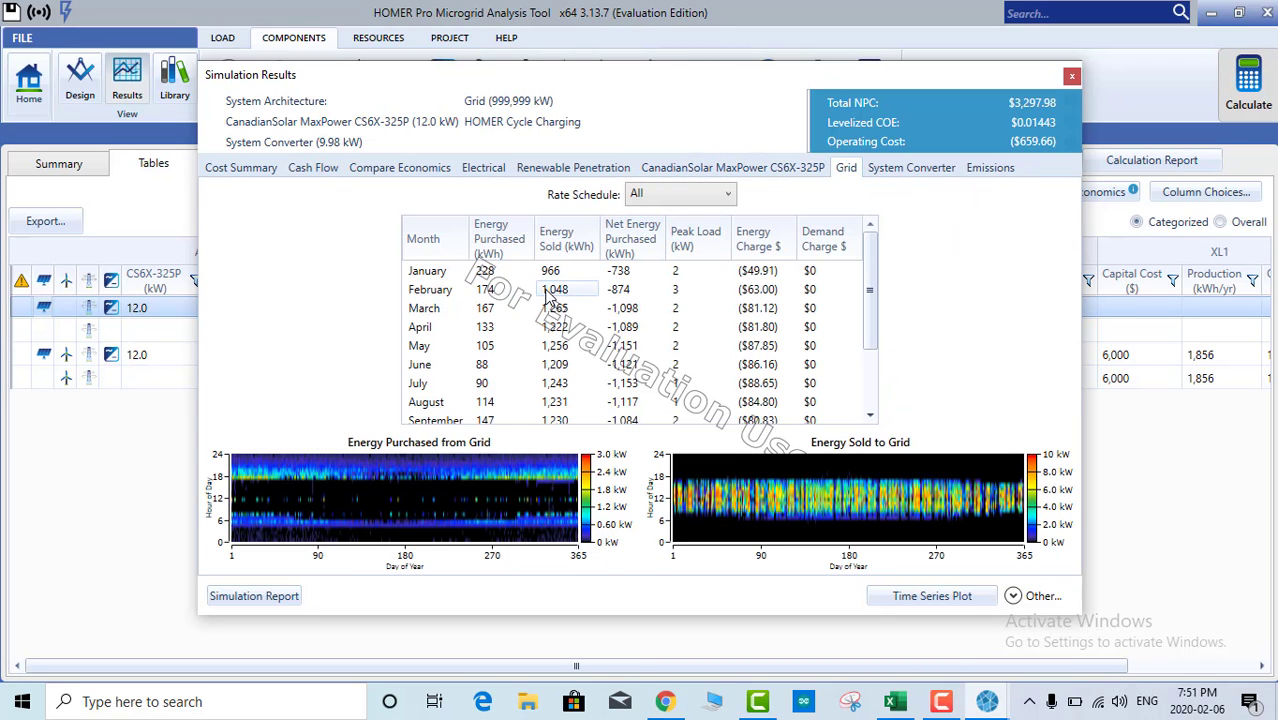
{"action": "scroll", "coordinate": [483, 303], "scroll_direction": "down", "scroll_amount": 3}
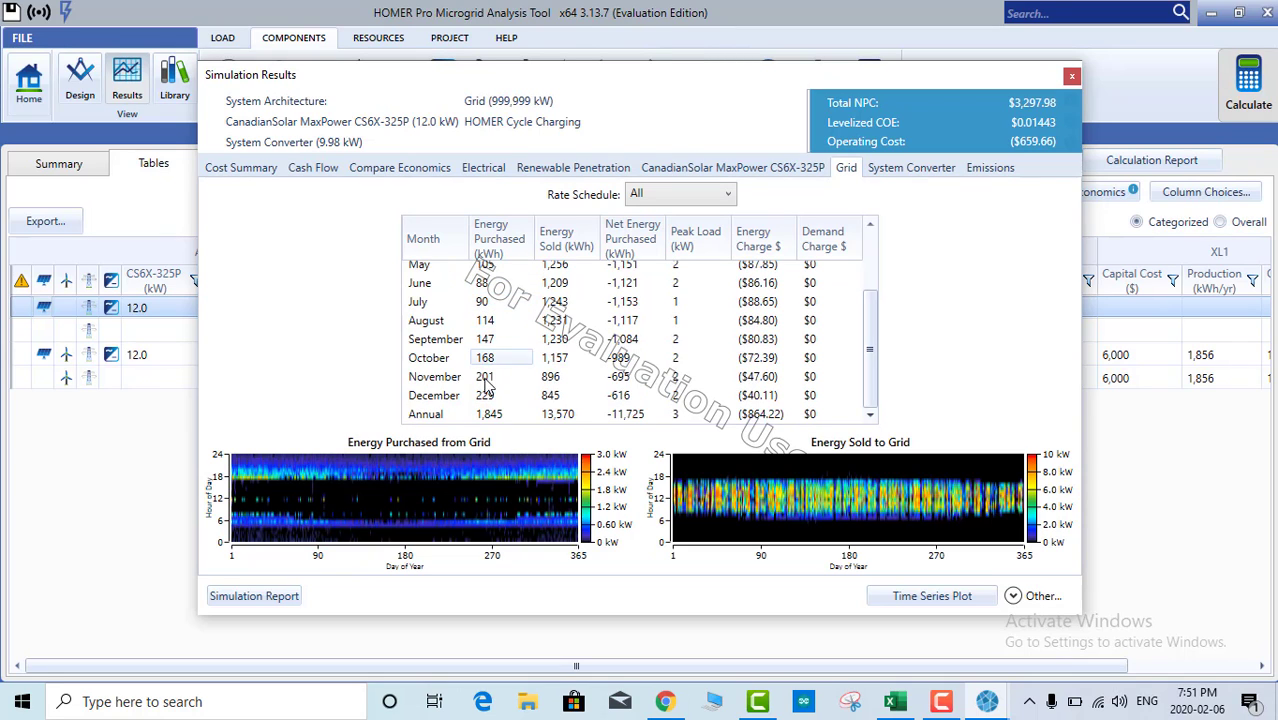
{"action": "scroll", "coordinate": [485, 300], "scroll_direction": "up", "scroll_amount": 3}
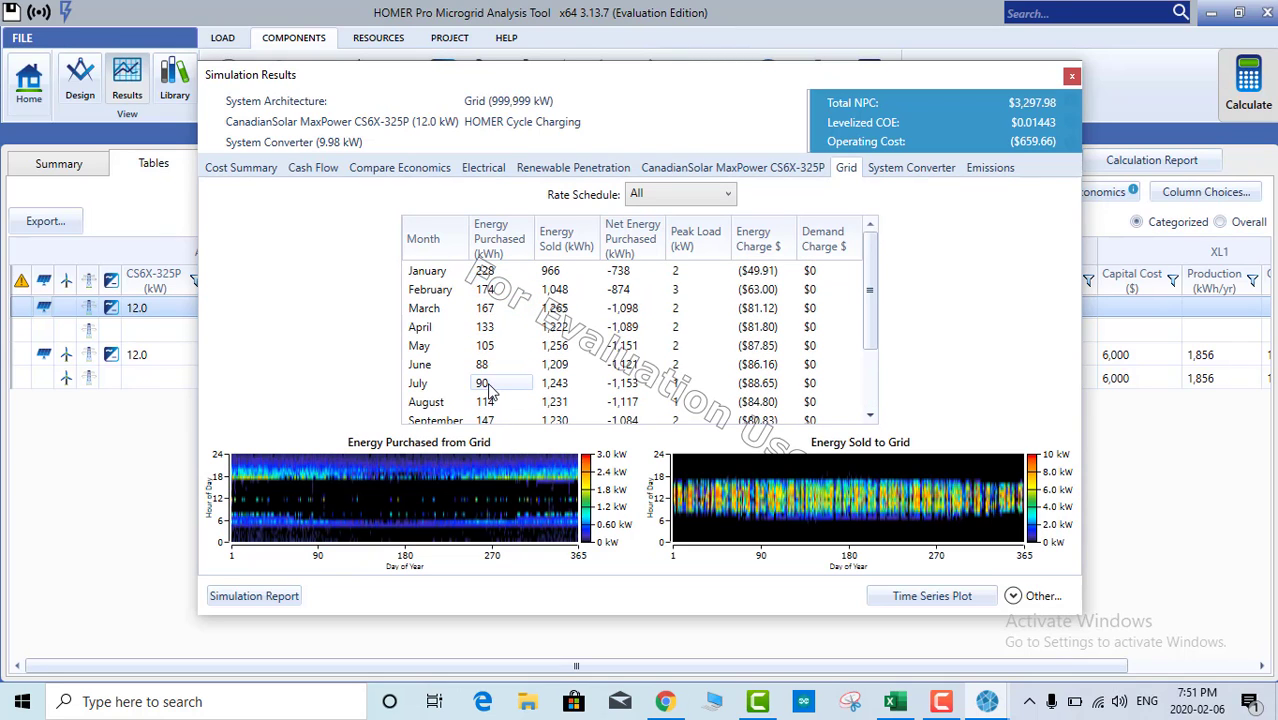
{"action": "scroll", "coordinate": [490, 385], "scroll_direction": "down", "scroll_amount": 3}
{"action": "left_click", "coordinate": [487, 416]}
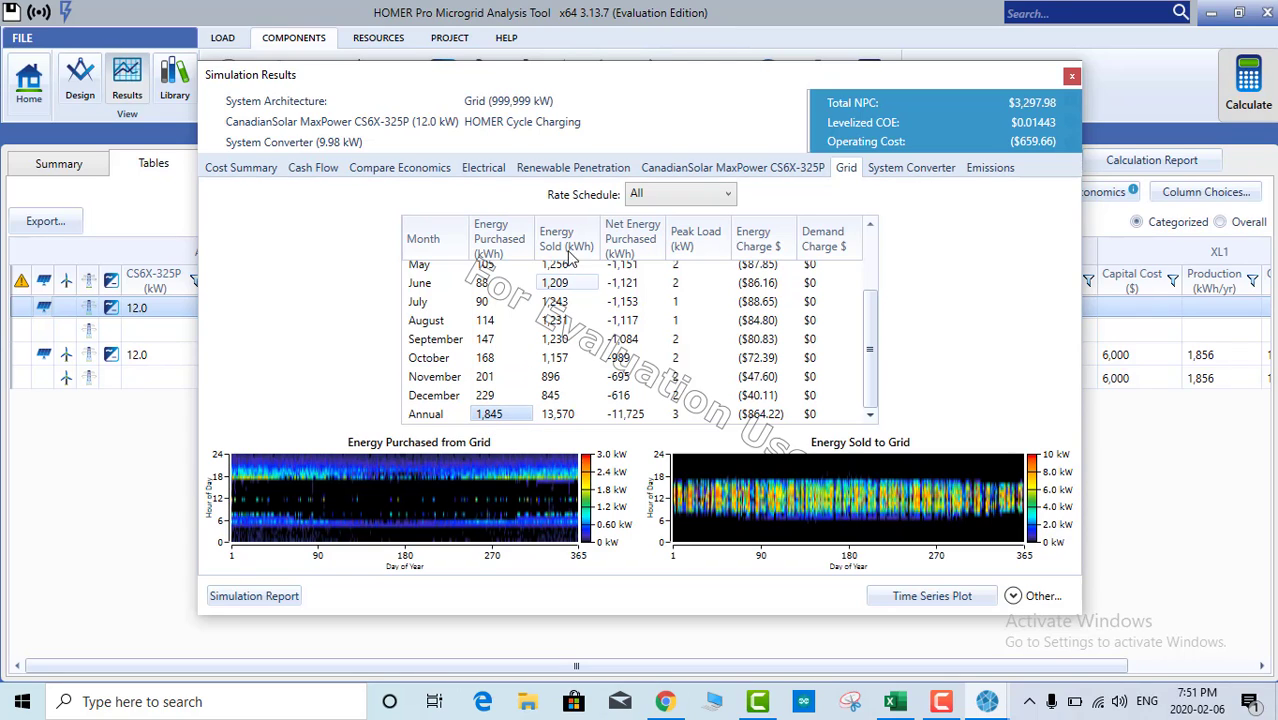
{"action": "left_click", "coordinate": [557, 419], "text": "shift"}
{"action": "left_click", "coordinate": [554, 418]}
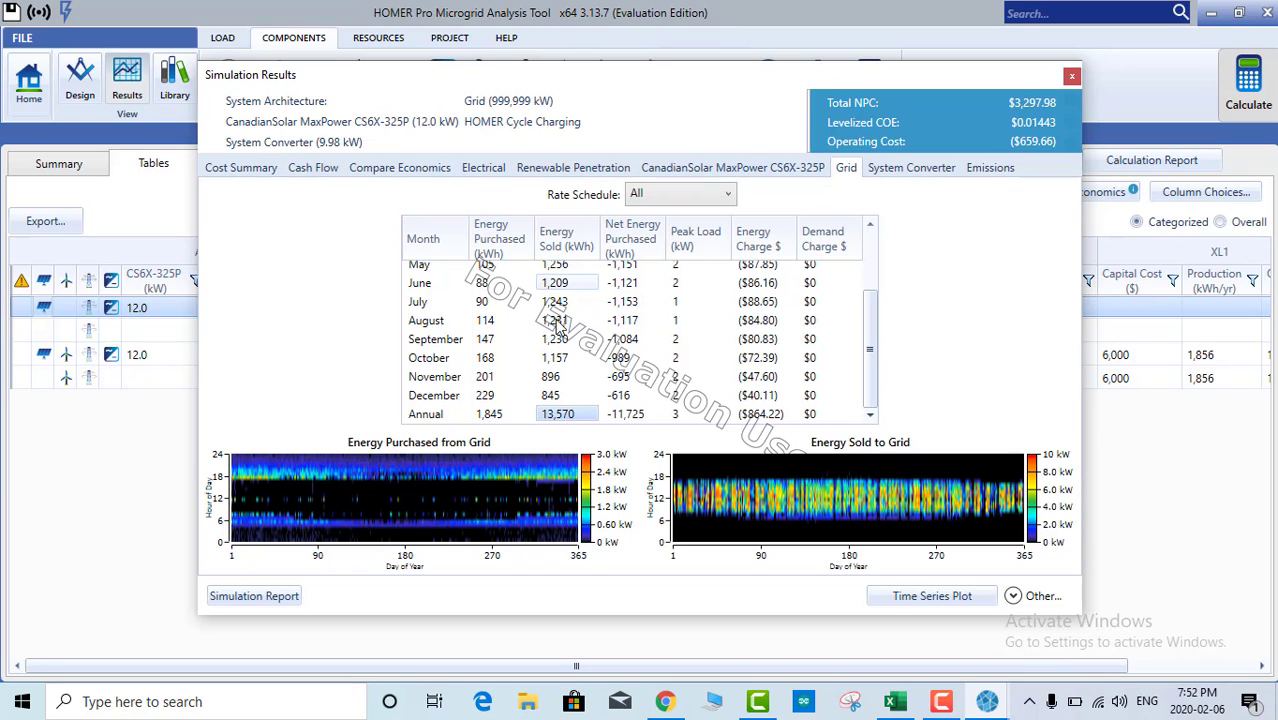
{"action": "left_click", "coordinate": [552, 400], "text": "shift"}
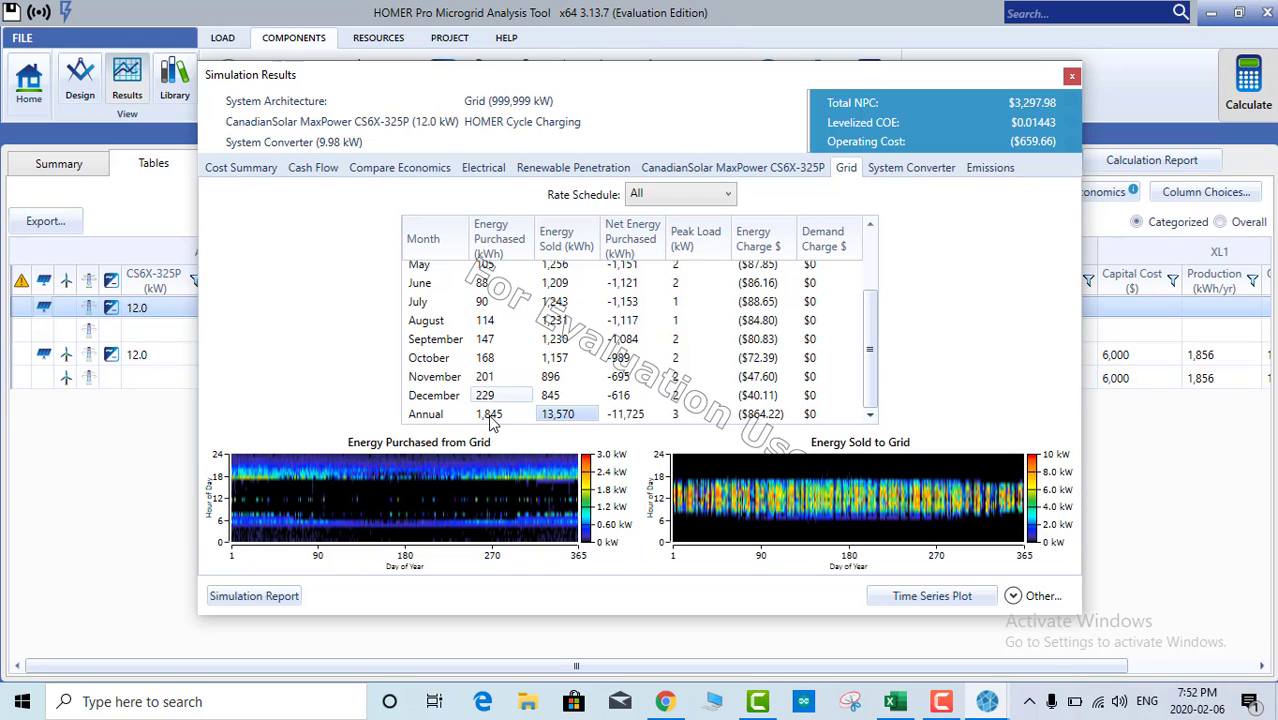
{"action": "left_click", "coordinate": [490, 414]}
{"action": "left_click", "coordinate": [557, 414]}
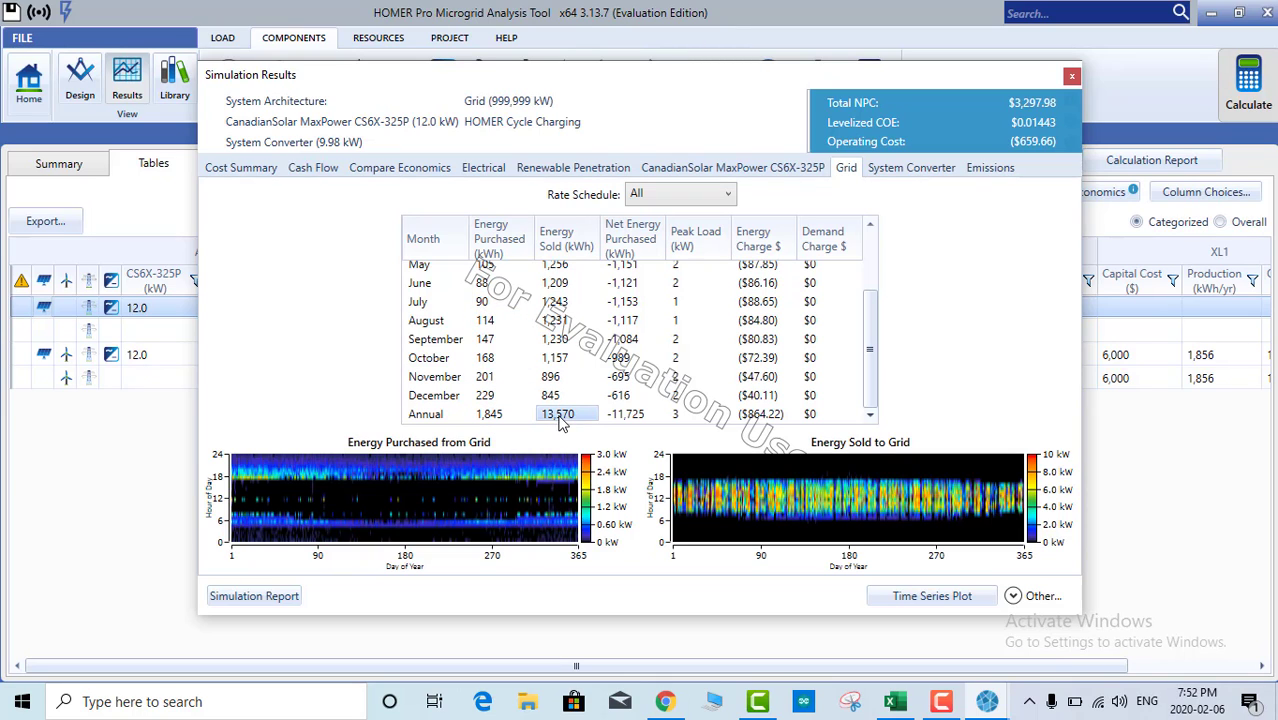
{"action": "left_click", "coordinate": [552, 377], "text": "ctrl"}
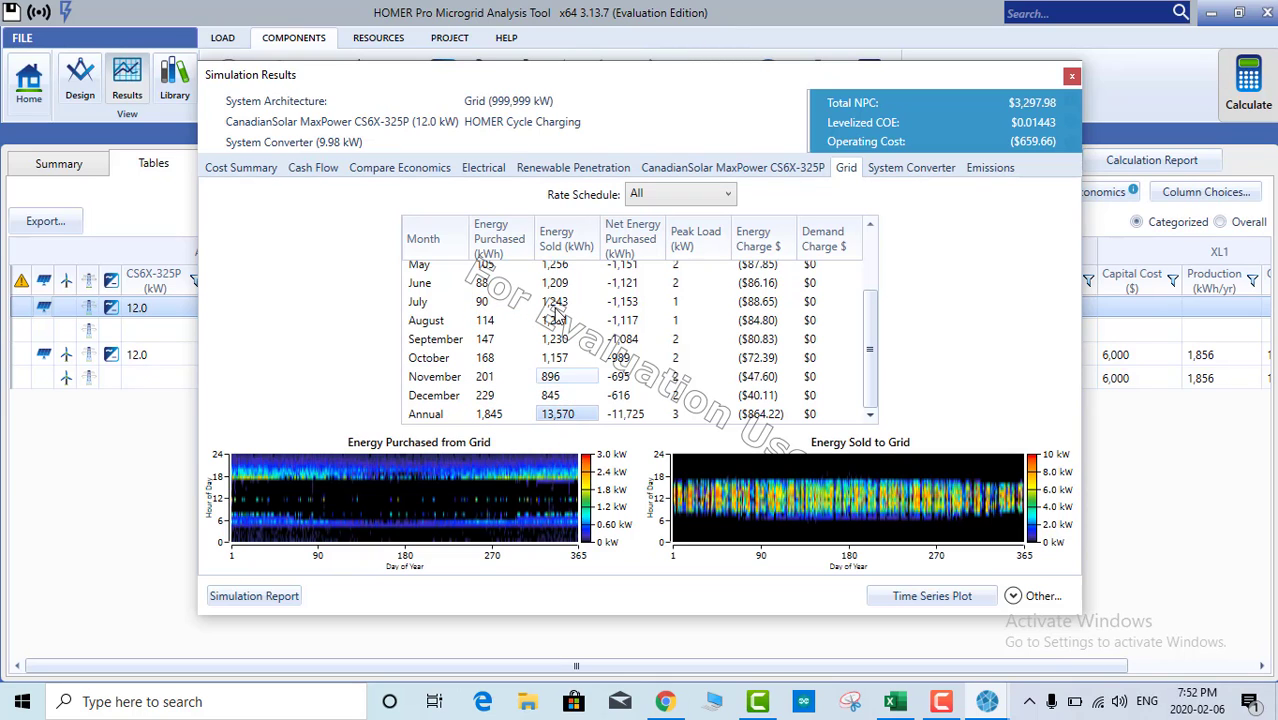
{"action": "left_click", "coordinate": [484, 168]}
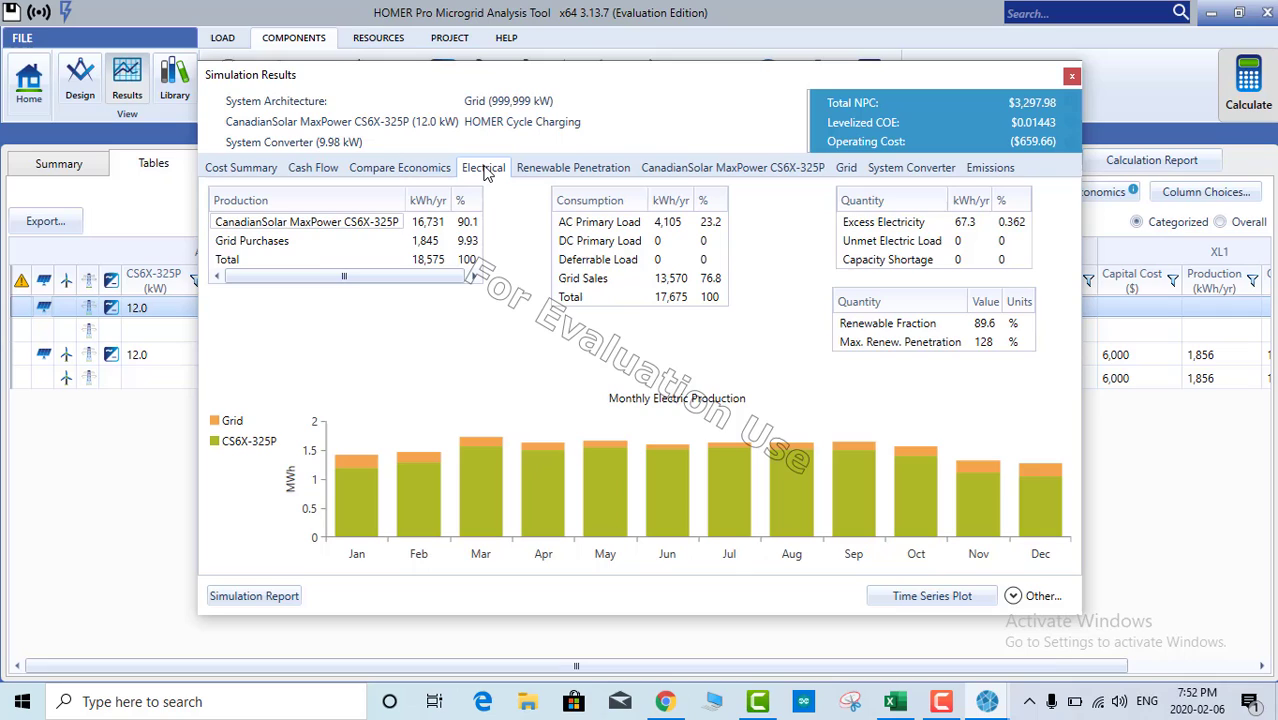
Step: Highlight the 4,105 kWh load, 16,731 kWh PV output, and January–September and annual 13,570 kWh grid sales
{"action": "left_click", "coordinate": [672, 226]}
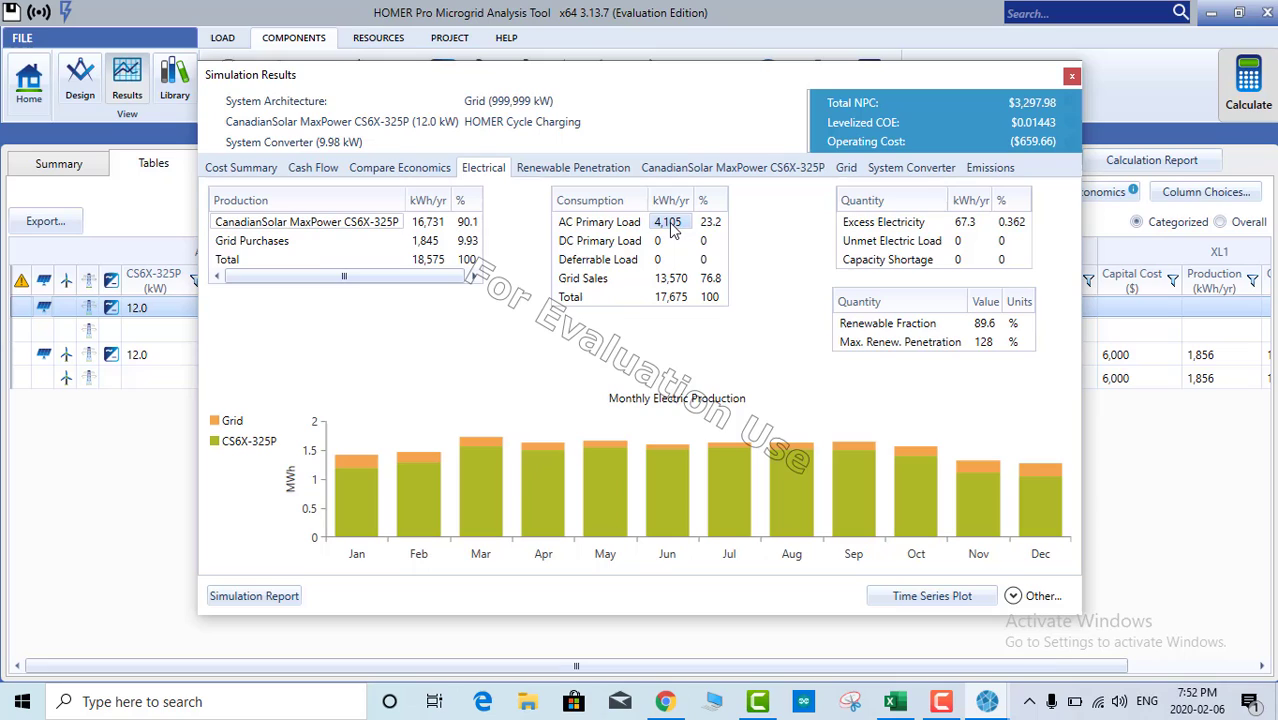
{"action": "left_click", "coordinate": [430, 226]}
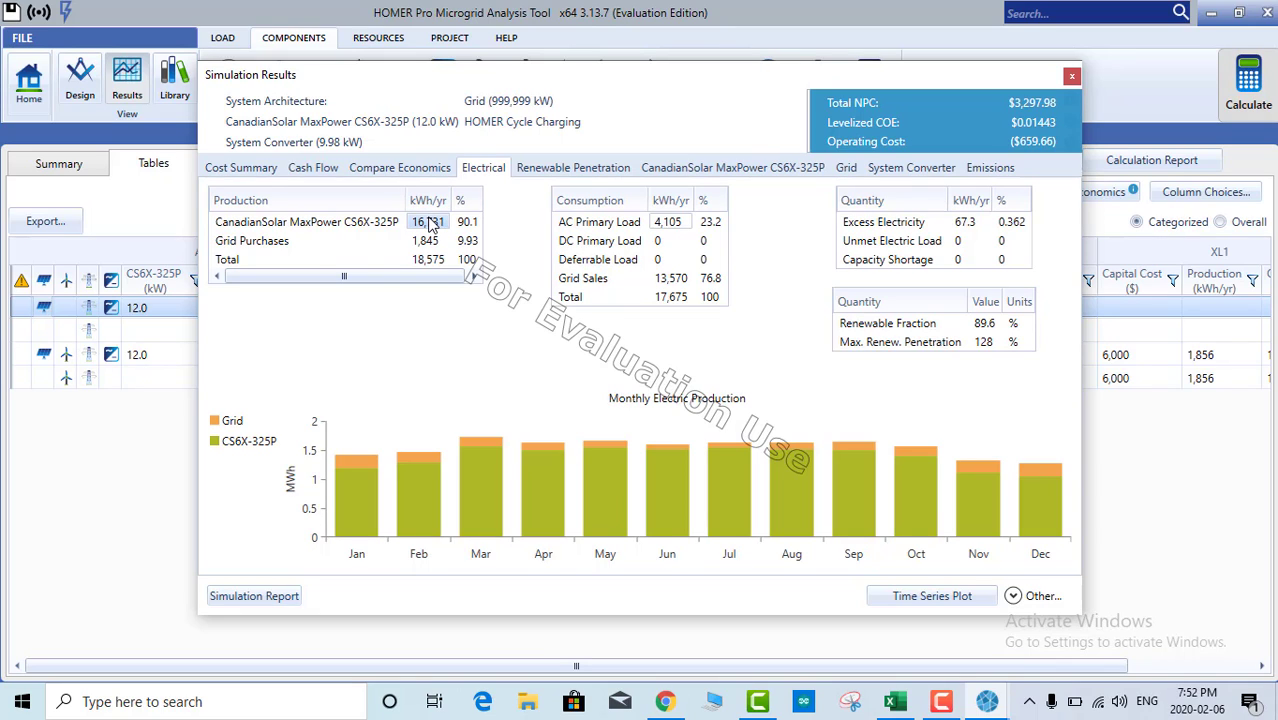
{"action": "left_click", "coordinate": [846, 168]}
{"action": "left_click_drag", "start_coordinate": [553, 271], "coordinate": [562, 422]}
{"action": "left_click", "coordinate": [560, 414]}
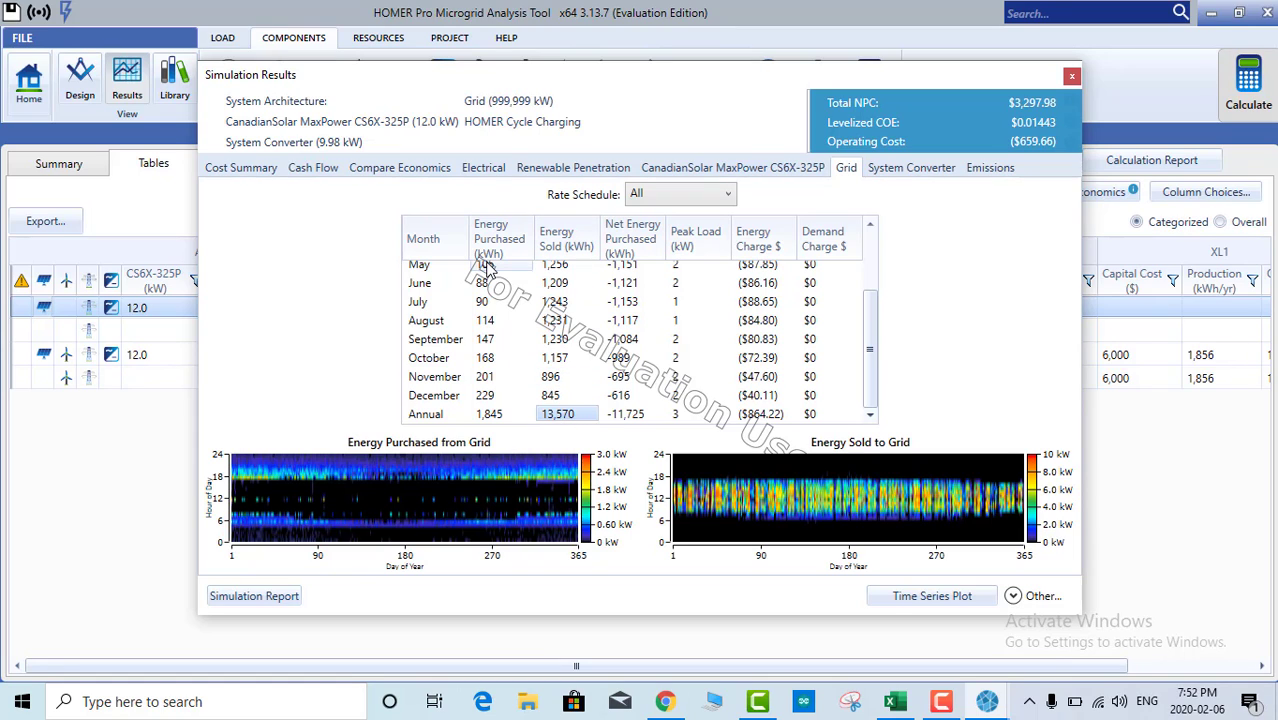
{"action": "scroll", "coordinate": [484, 395], "scroll_direction": "up", "scroll_amount": 3}
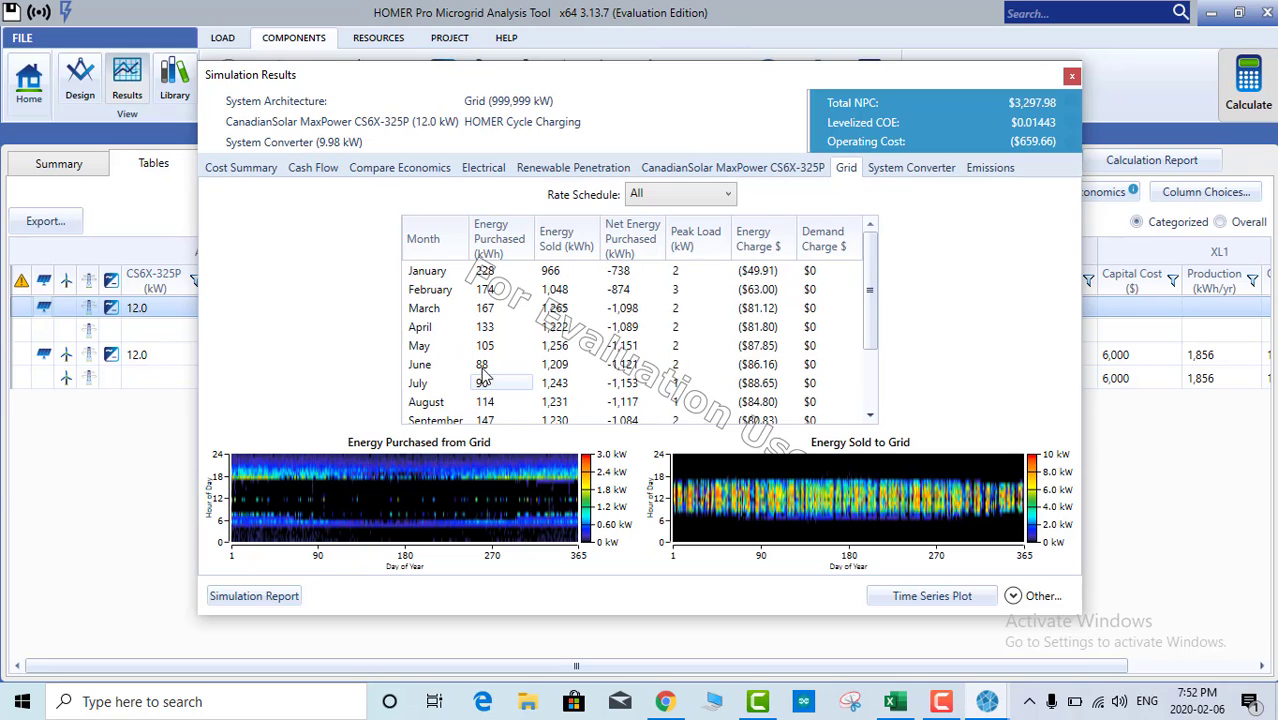
Step: Mark the CanadianSolar production row, then January–April purchases plus annual and August sales
{"action": "left_click", "coordinate": [490, 170]}
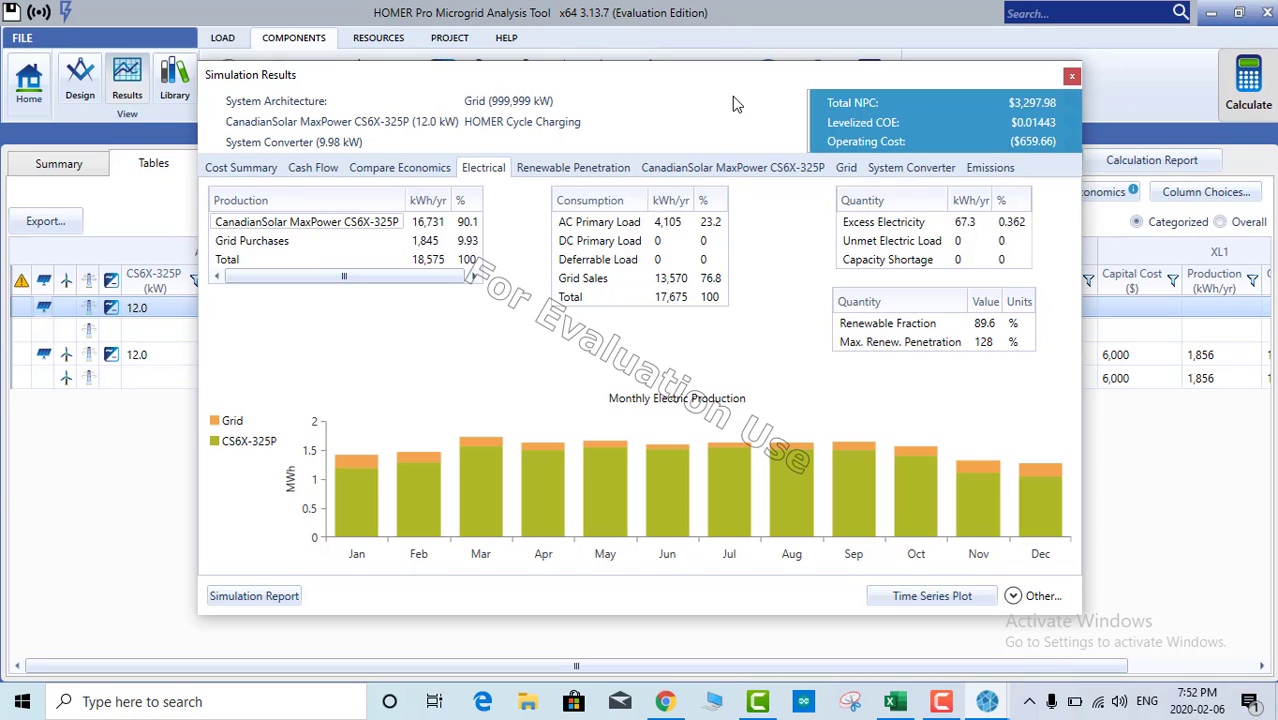
{"action": "left_click", "coordinate": [378, 229]}
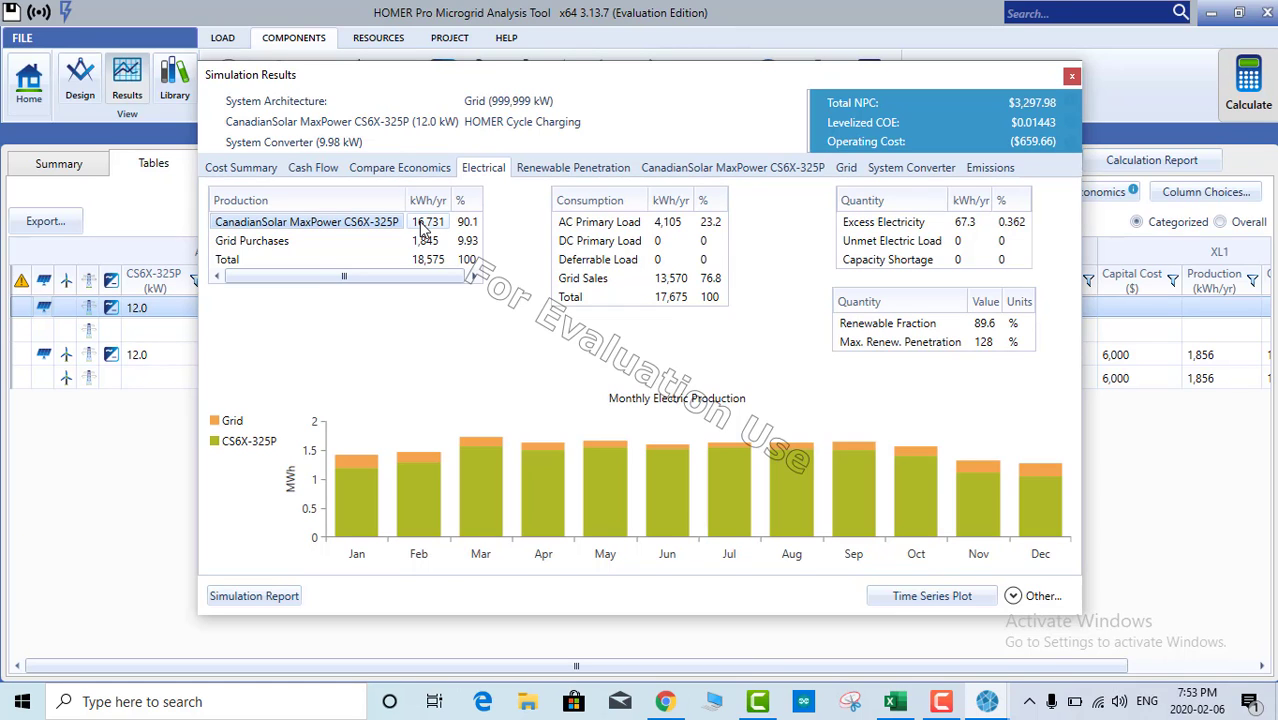
{"action": "left_click", "coordinate": [848, 168]}
{"action": "left_click_drag", "start_coordinate": [484, 270], "coordinate": [494, 344]}
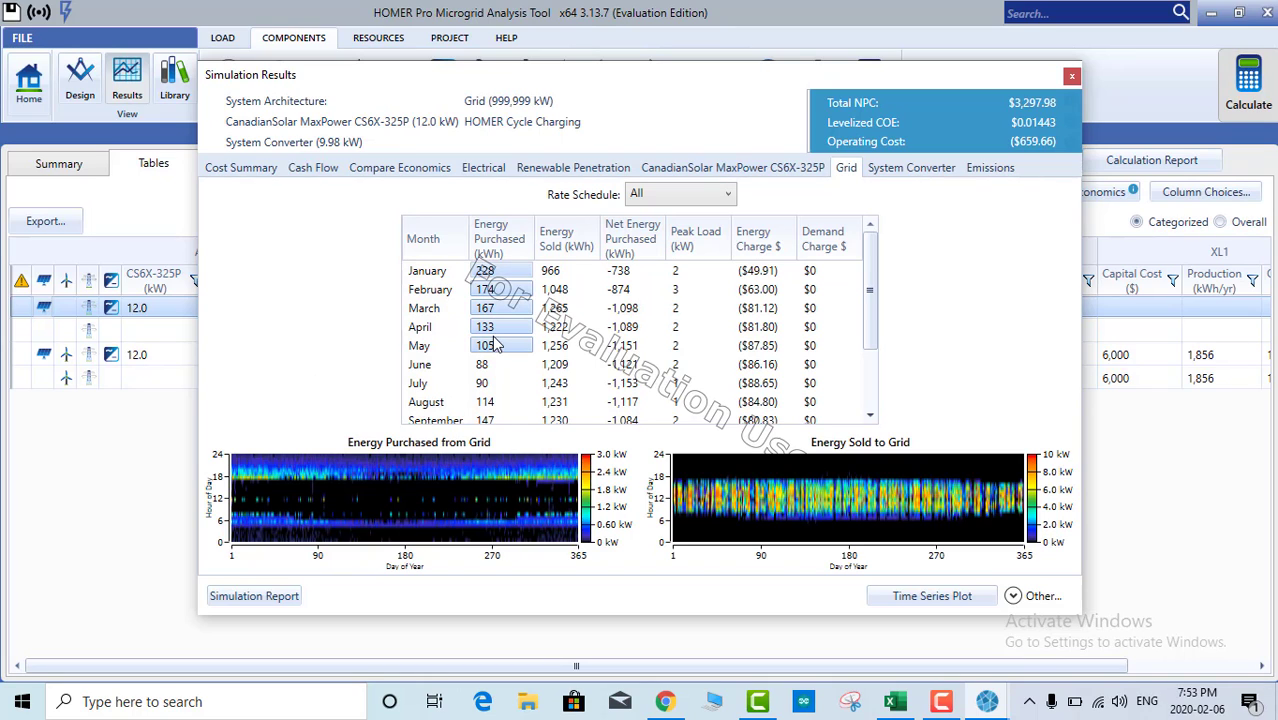
{"action": "scroll", "coordinate": [494, 344], "scroll_direction": "down", "scroll_amount": 2}
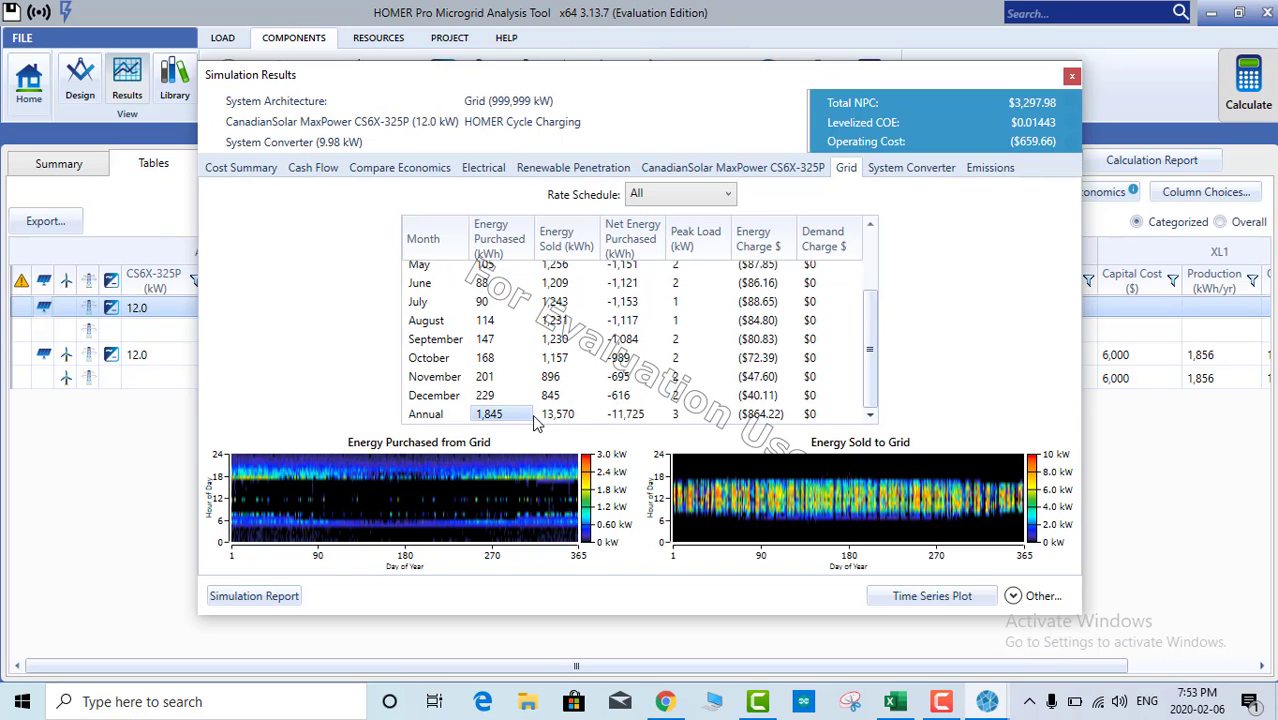
{"action": "left_click", "coordinate": [566, 413]}
{"action": "scroll", "coordinate": [568, 411], "scroll_direction": "up", "scroll_amount": 2}
{"action": "left_click", "coordinate": [570, 401]}
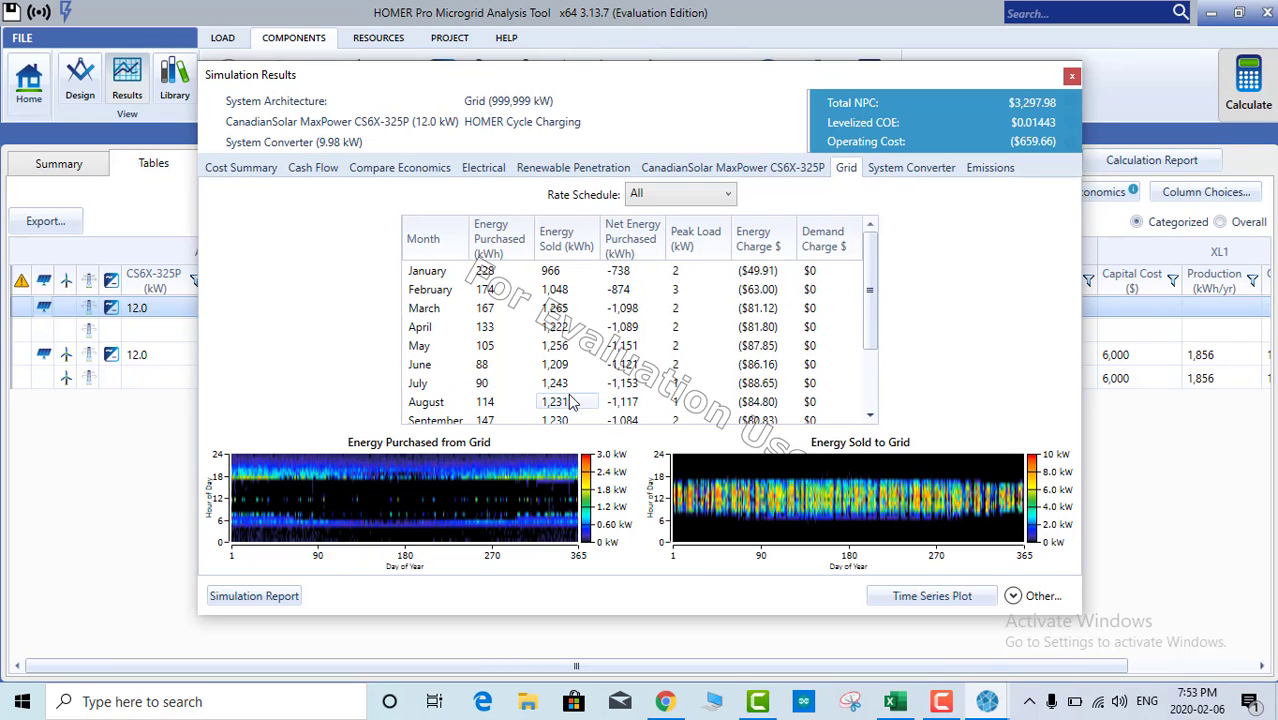
Step: Select the excess electricity value and show renewable penetration results: 94.7% of load, 90.1% of generation
{"action": "left_click", "coordinate": [478, 170]}
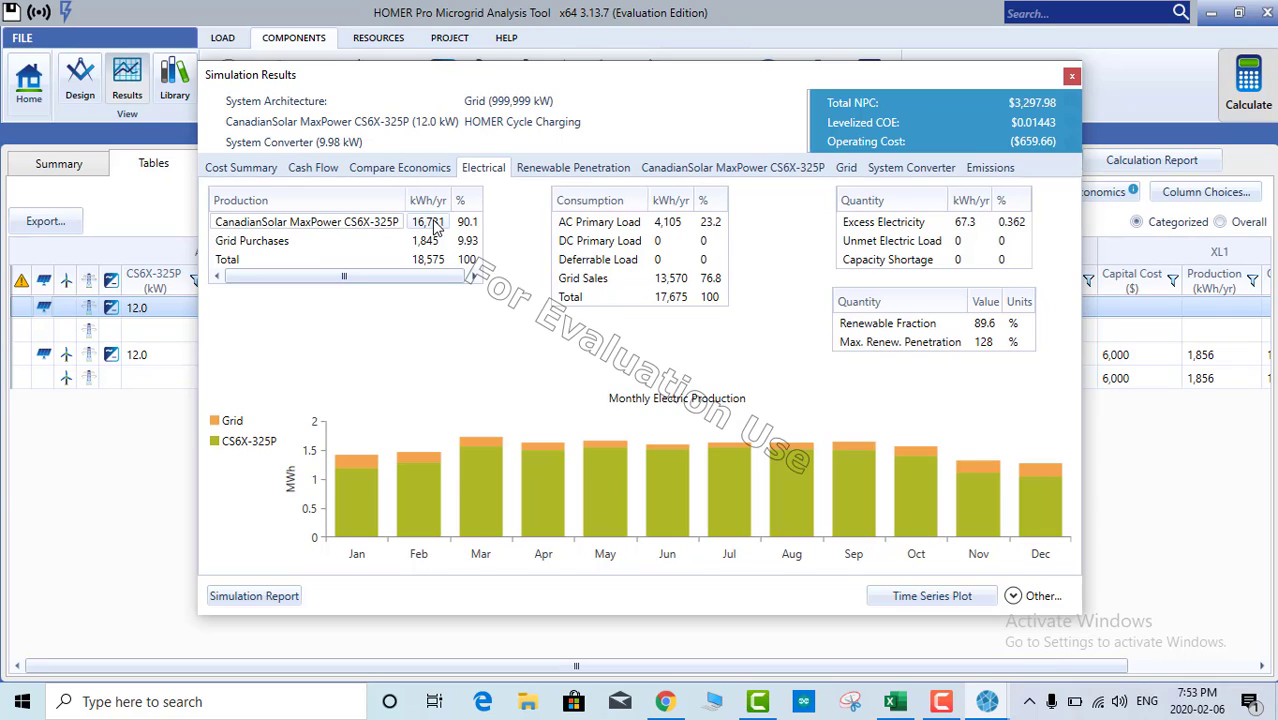
{"action": "left_click", "coordinate": [962, 226]}
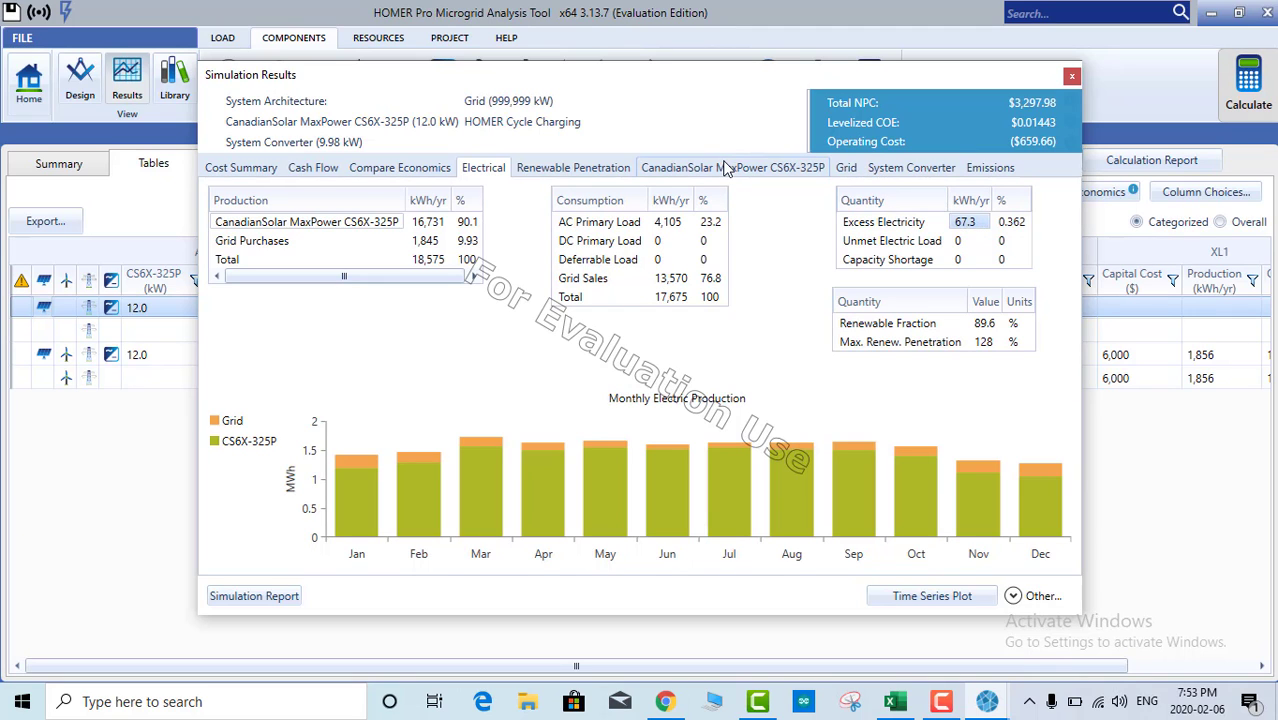
{"action": "left_click", "coordinate": [676, 168]}
{"action": "left_click", "coordinate": [565, 168]}
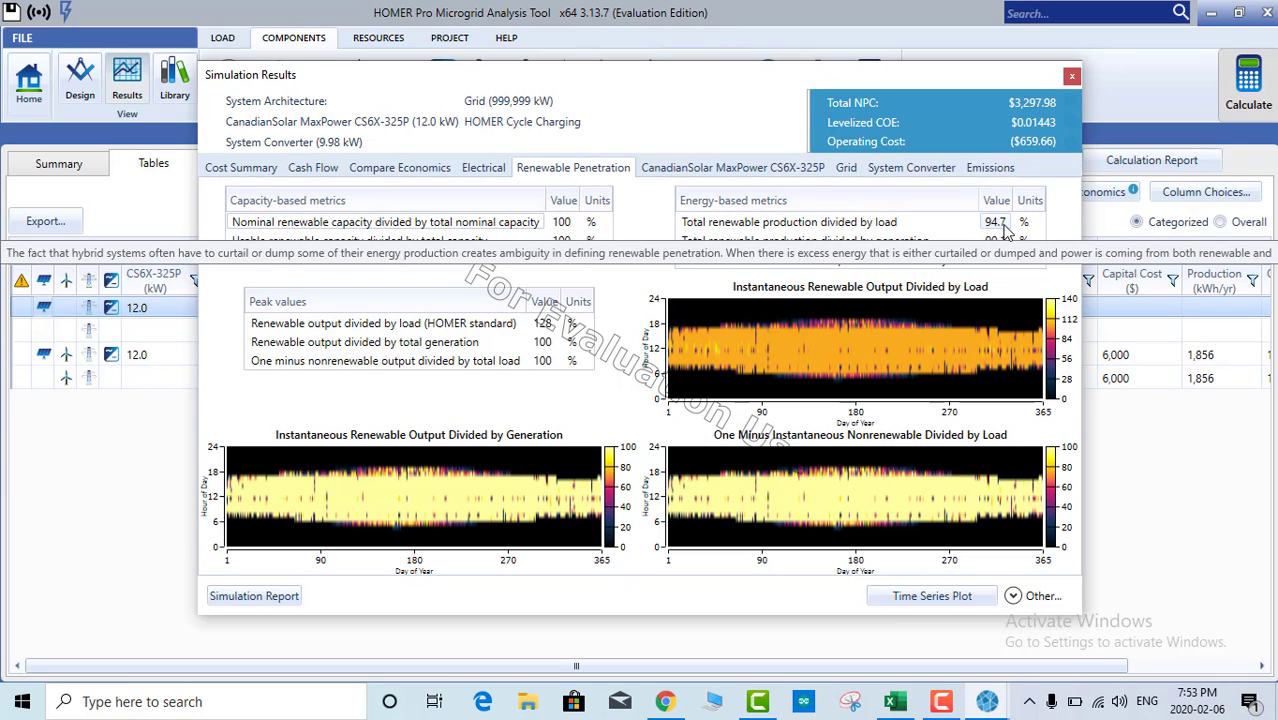
Step: Plot the CanadianSolar power output as monthly averages in the Time Series window, then close it
{"action": "left_click", "coordinate": [905, 603]}
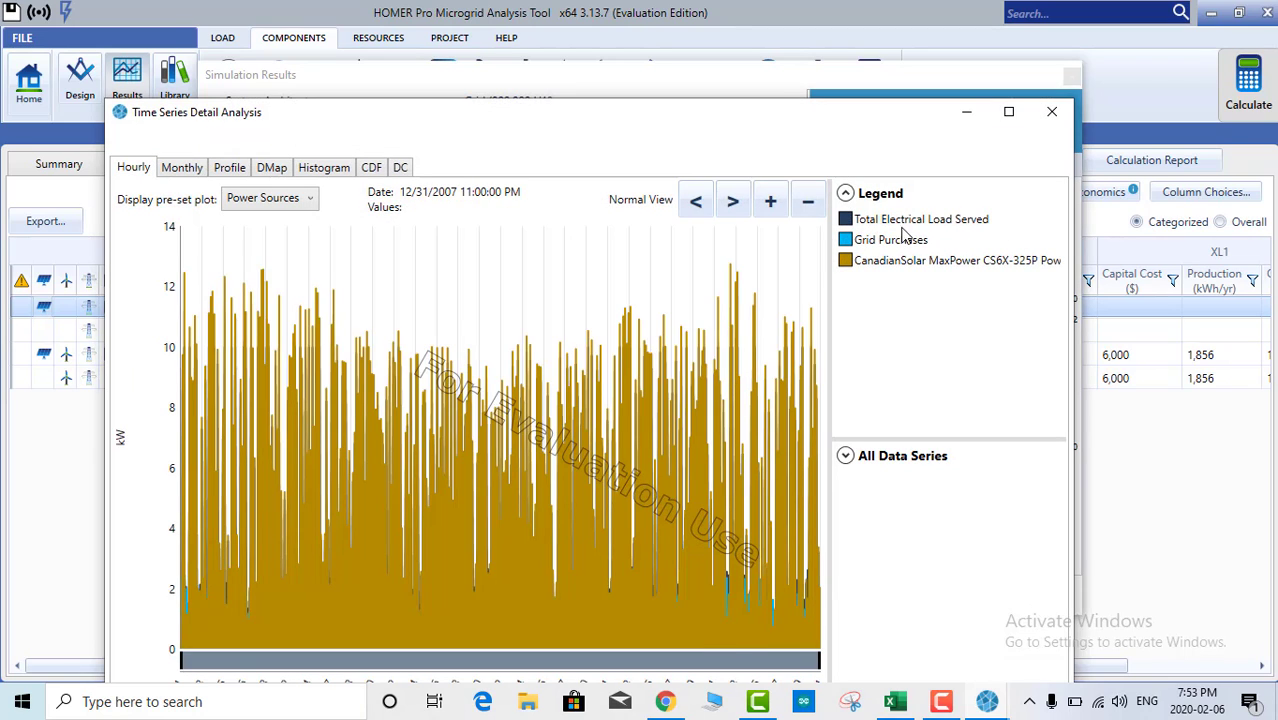
{"action": "left_click", "coordinate": [196, 170]}
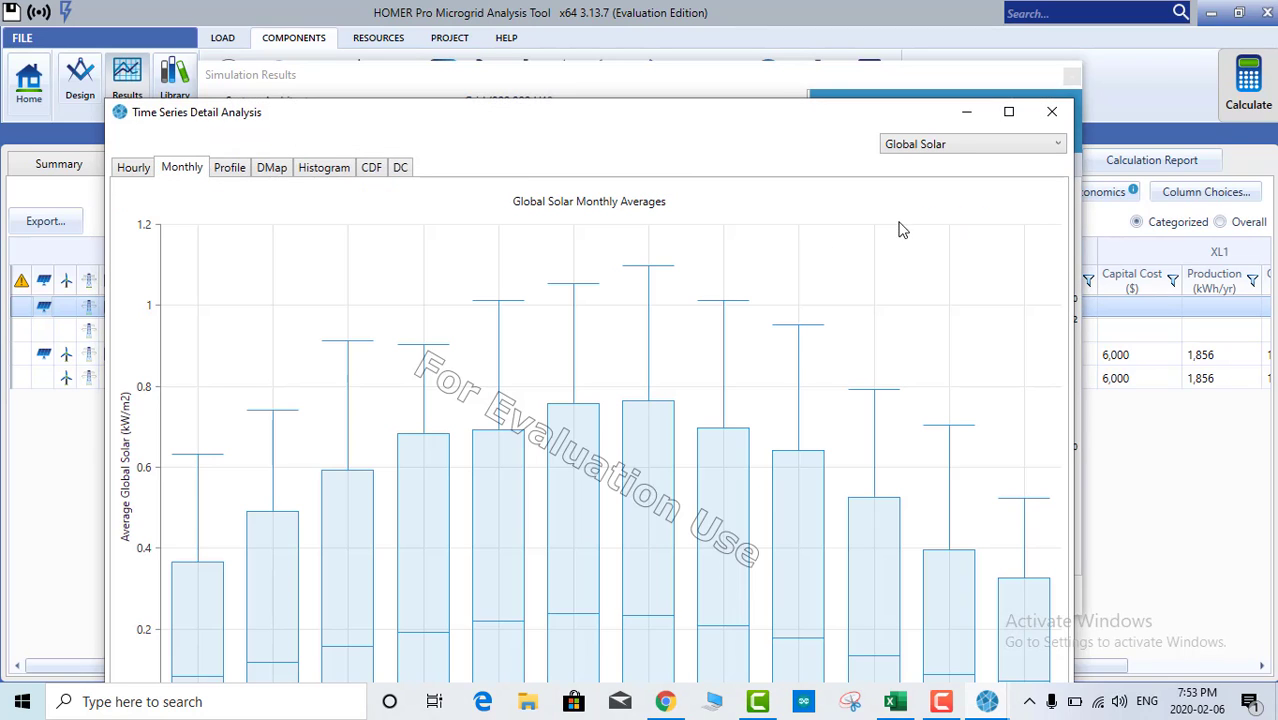
{"action": "left_click", "coordinate": [953, 143]}
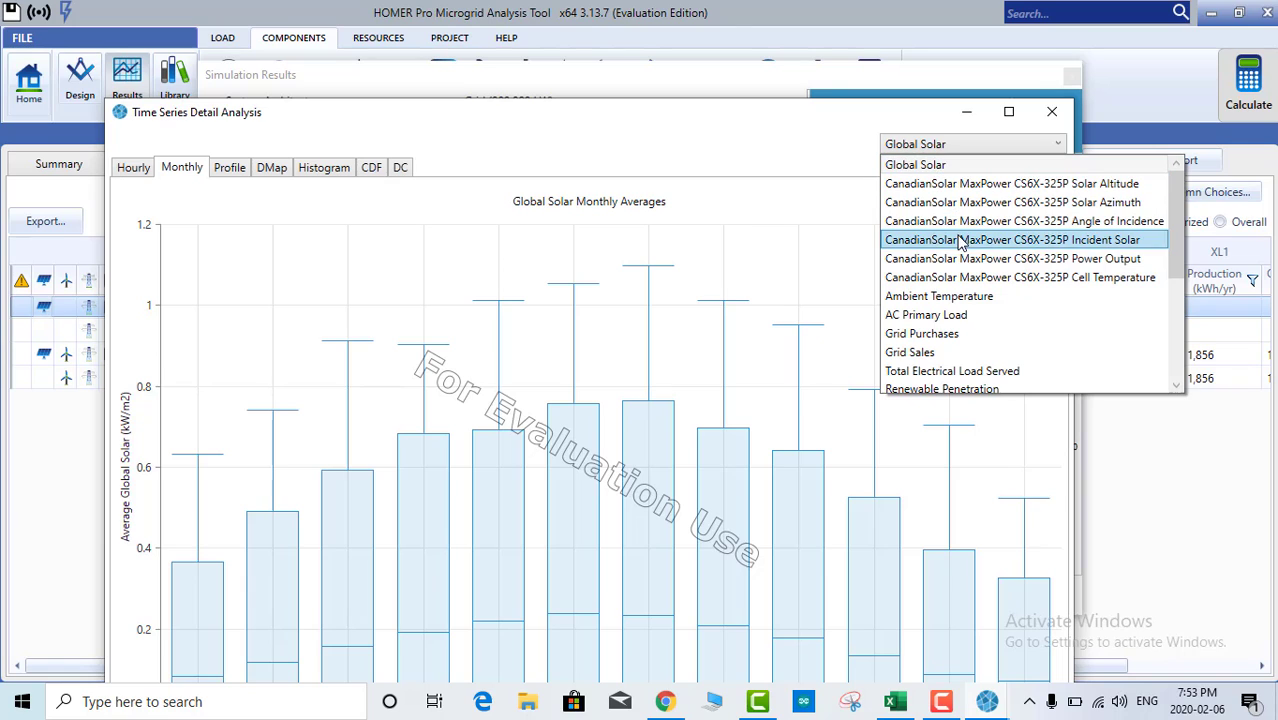
{"action": "left_click", "coordinate": [1020, 259]}
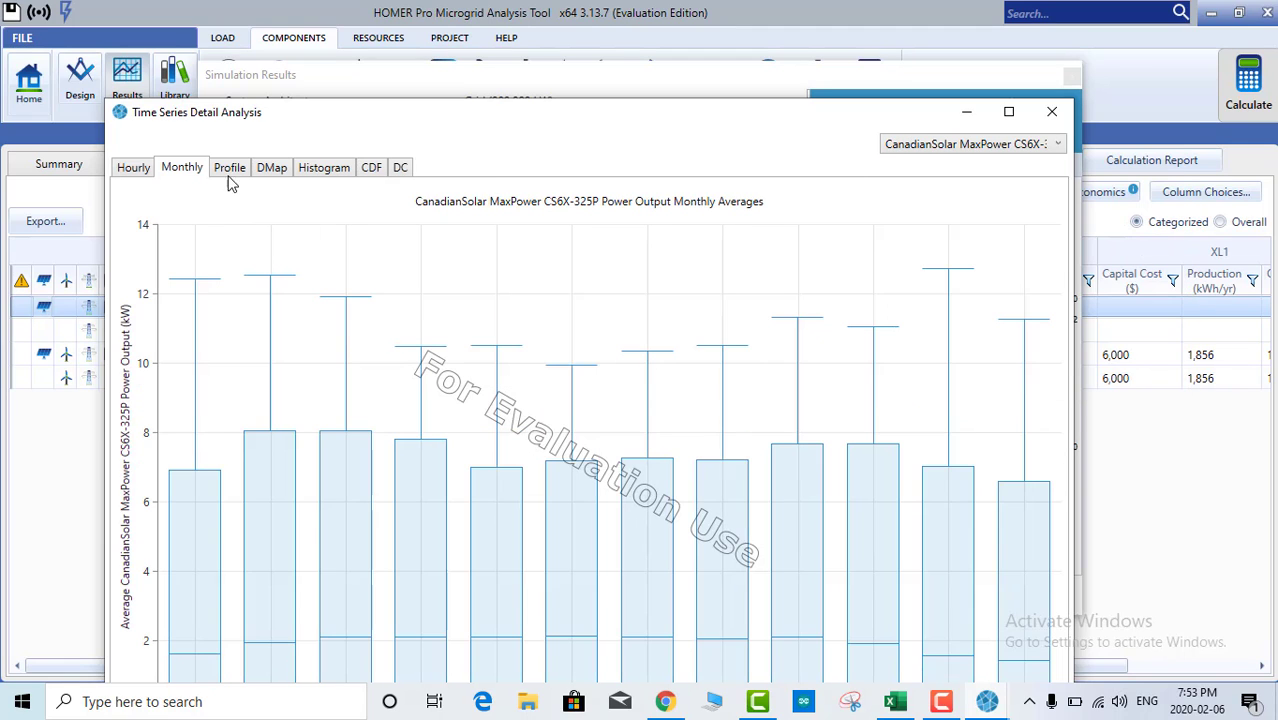
{"action": "left_click", "coordinate": [1052, 111]}
{"action": "left_click", "coordinate": [1038, 597]}
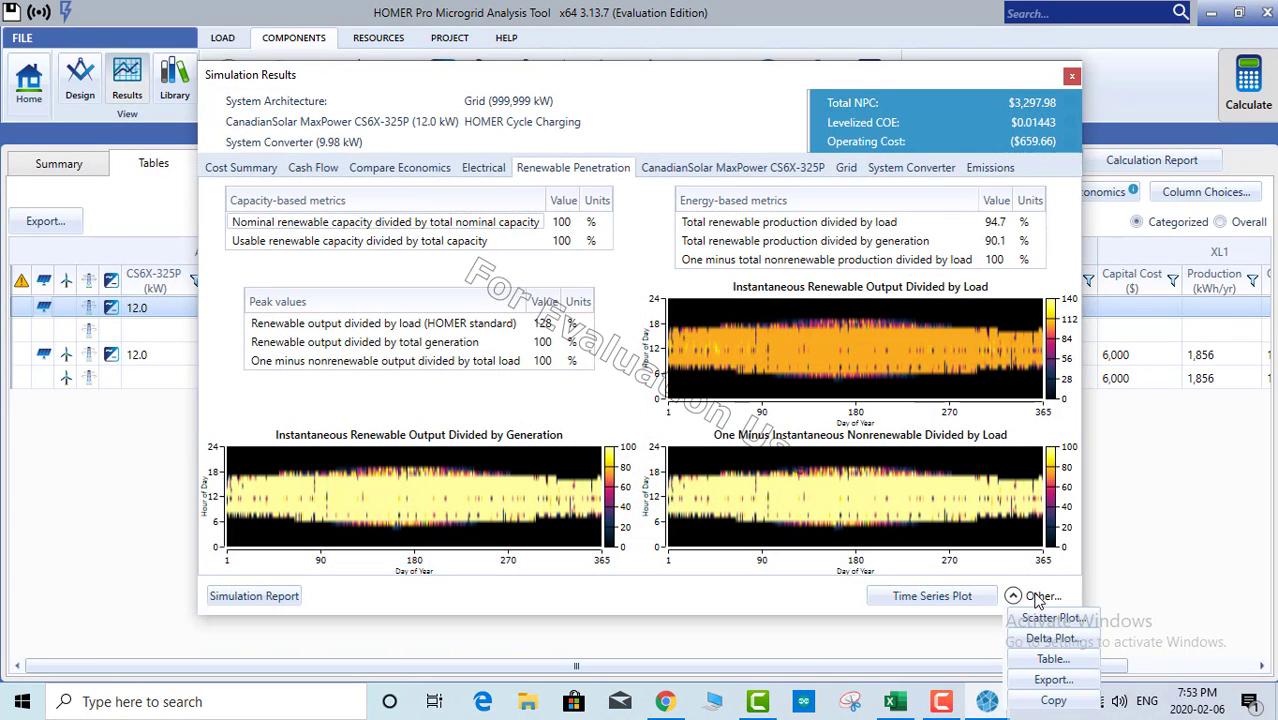
{"action": "left_click", "coordinate": [1046, 659]}
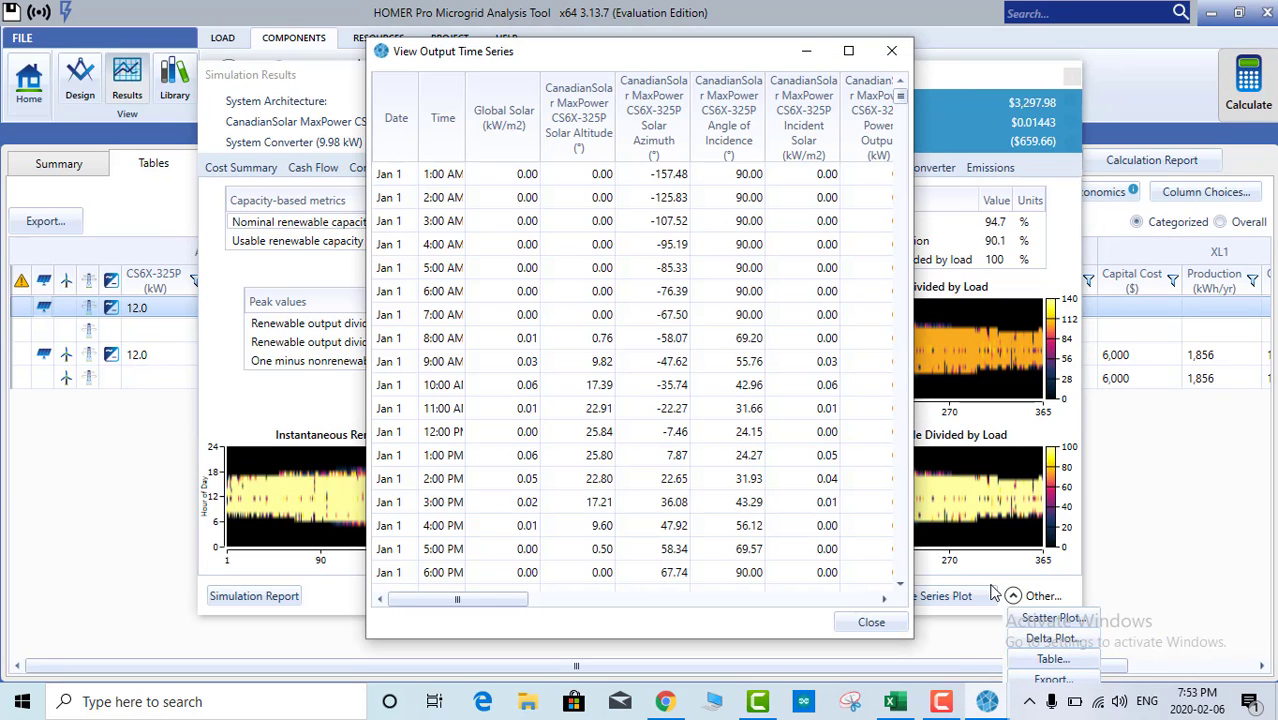
{"action": "left_click", "coordinate": [849, 51]}
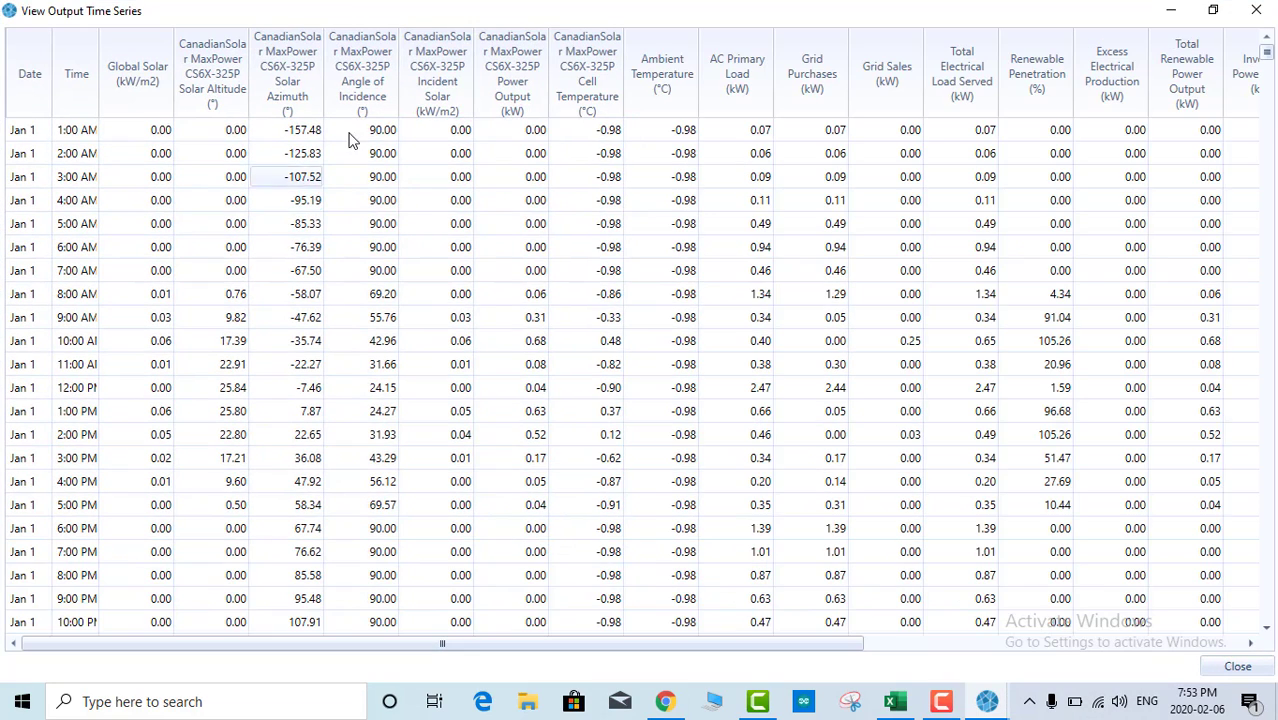
{"action": "left_click_drag", "start_coordinate": [512, 176], "coordinate": [515, 481]}
{"action": "left_click_drag", "start_coordinate": [756, 141], "coordinate": [770, 490]}
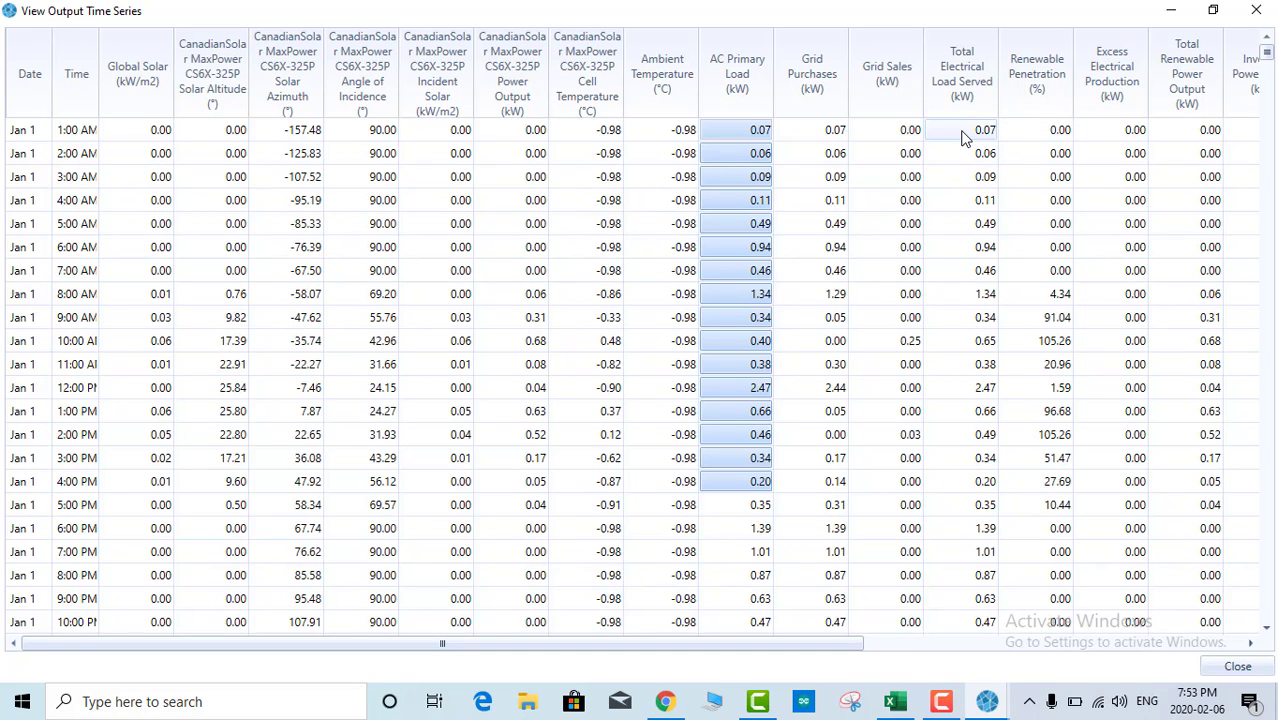
{"action": "left_click_drag", "start_coordinate": [632, 648], "coordinate": [1016, 592]}
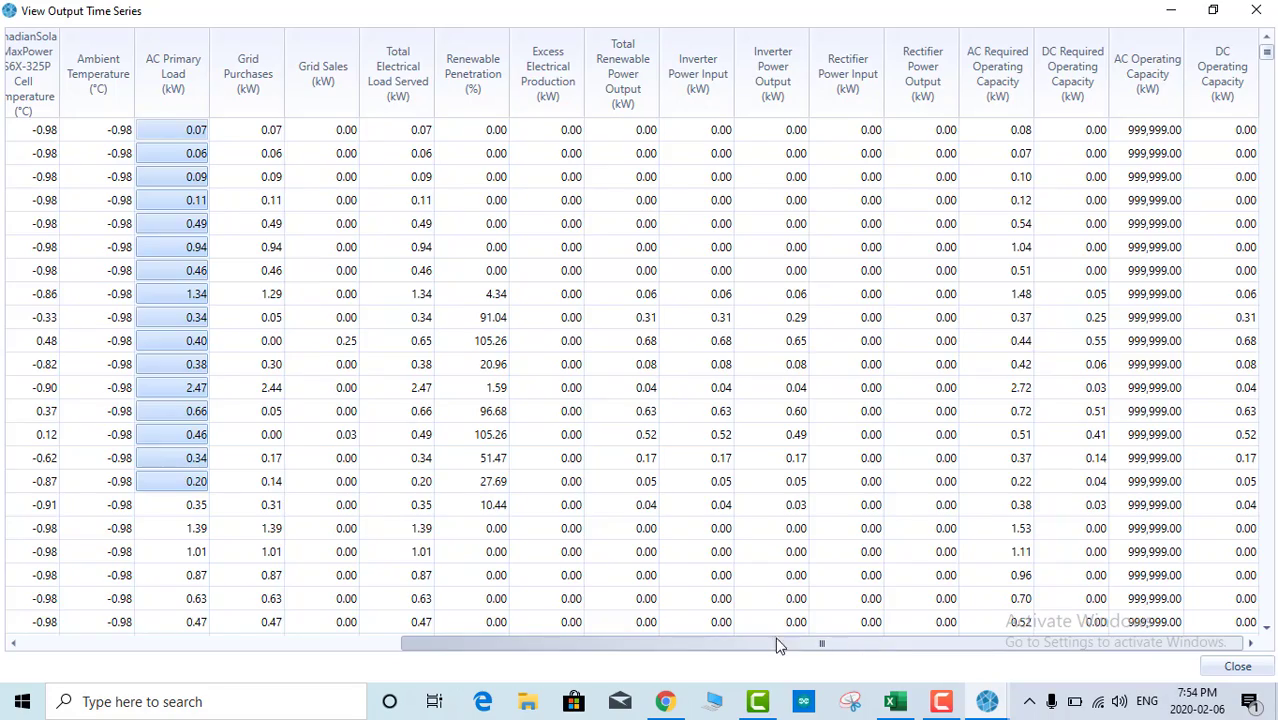
{"action": "left_click_drag", "start_coordinate": [779, 645], "coordinate": [398, 628]}
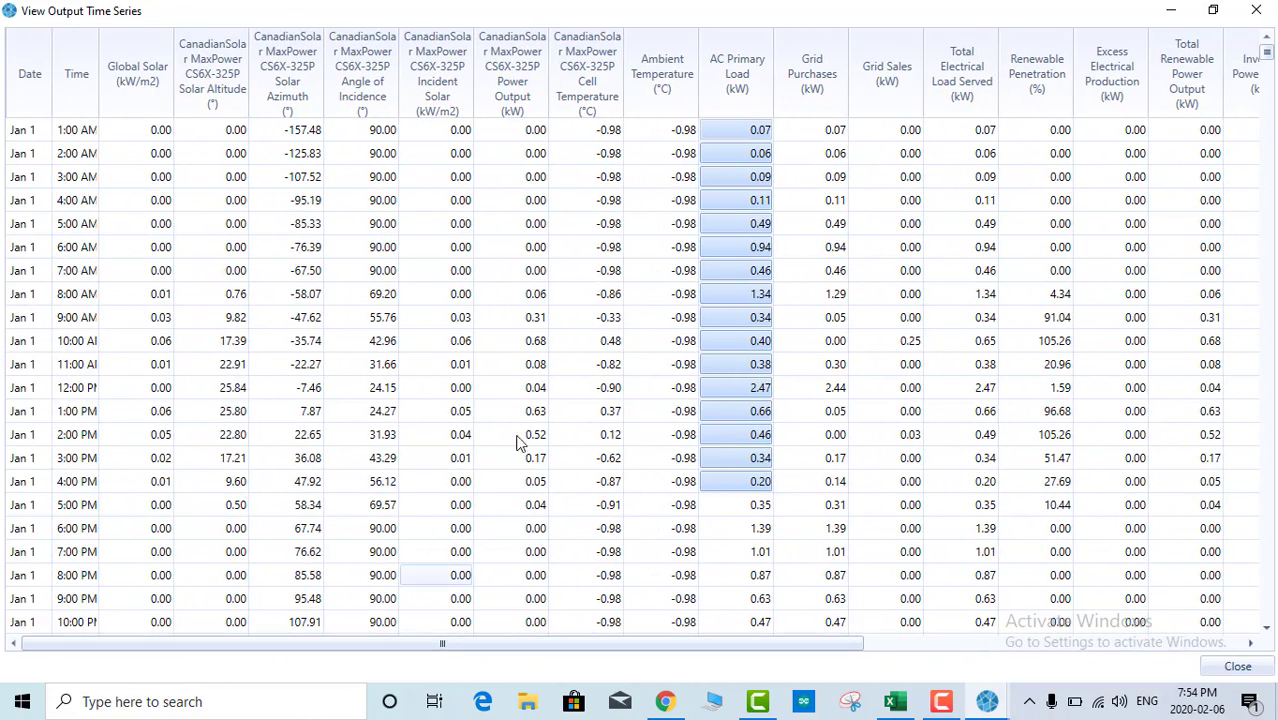
{"action": "left_click_drag", "start_coordinate": [665, 130], "coordinate": [652, 465]}
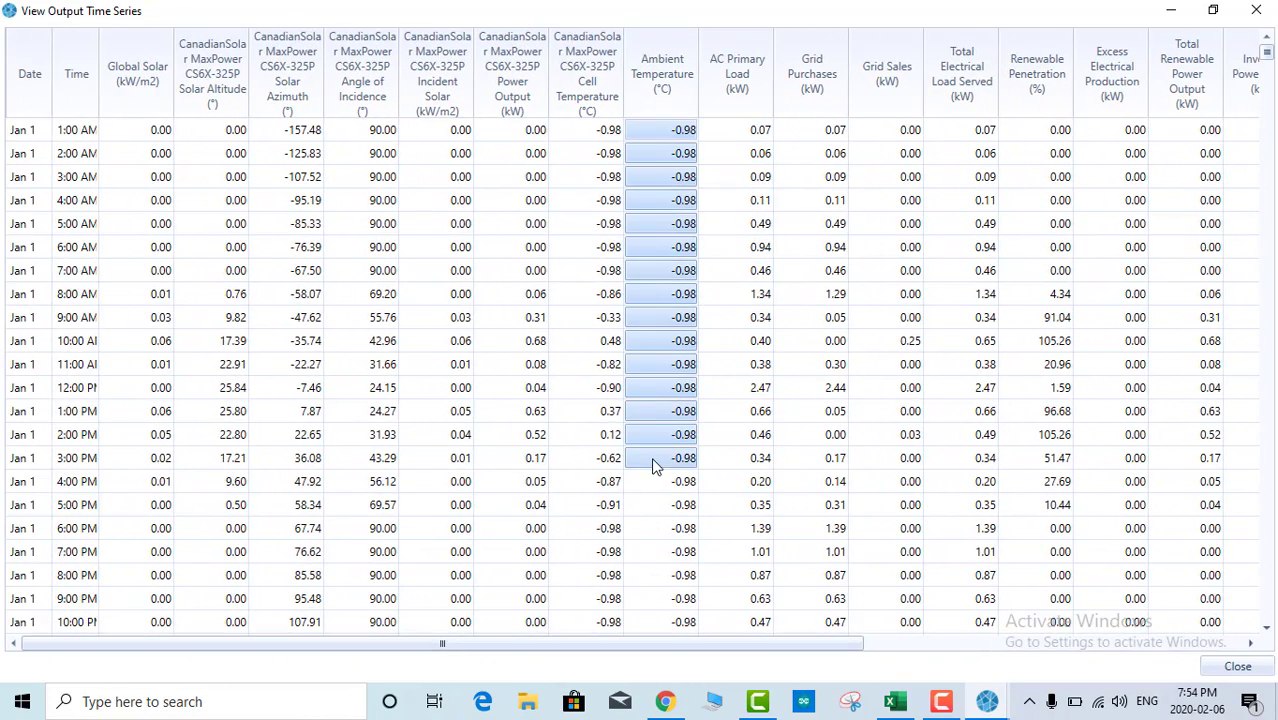
{"action": "left_click", "coordinate": [651, 341]}
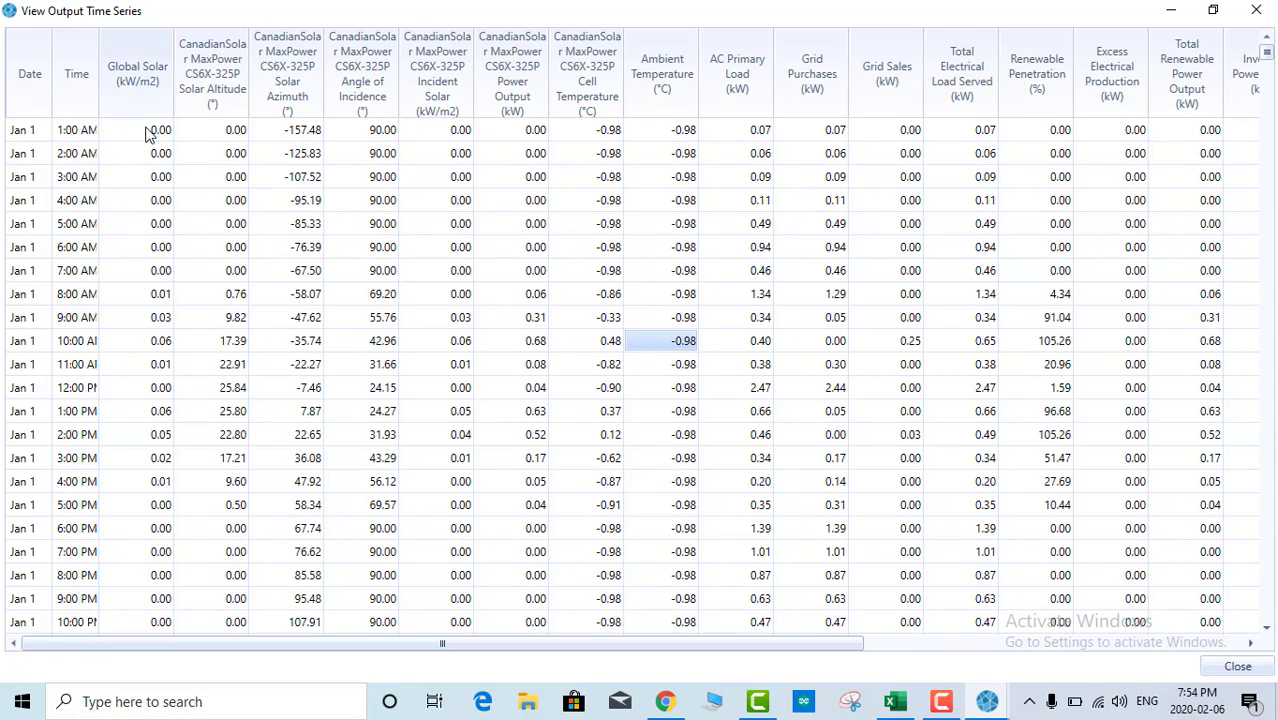
{"action": "left_click", "coordinate": [150, 318]}
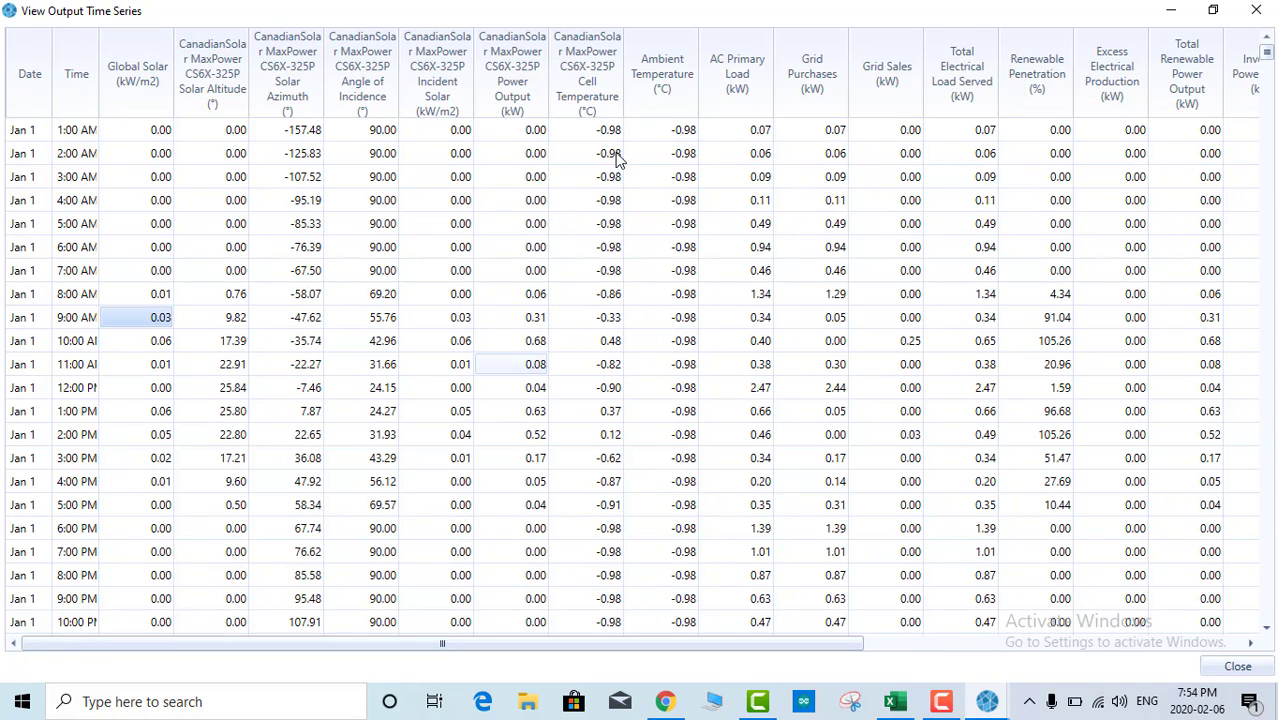
Step: Close the hourly output table and simulation results, returning to the Design view's Constraints page
{"action": "left_click", "coordinate": [1267, 10]}
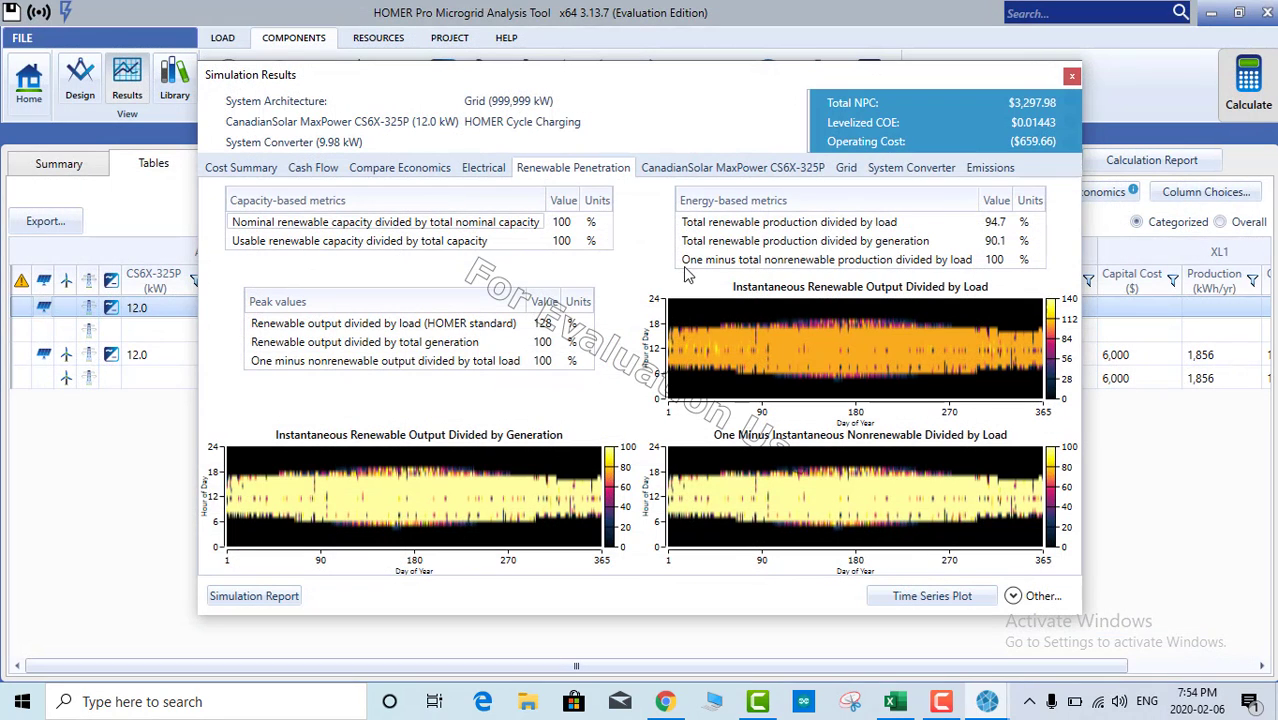
{"action": "left_click", "coordinate": [1071, 77]}
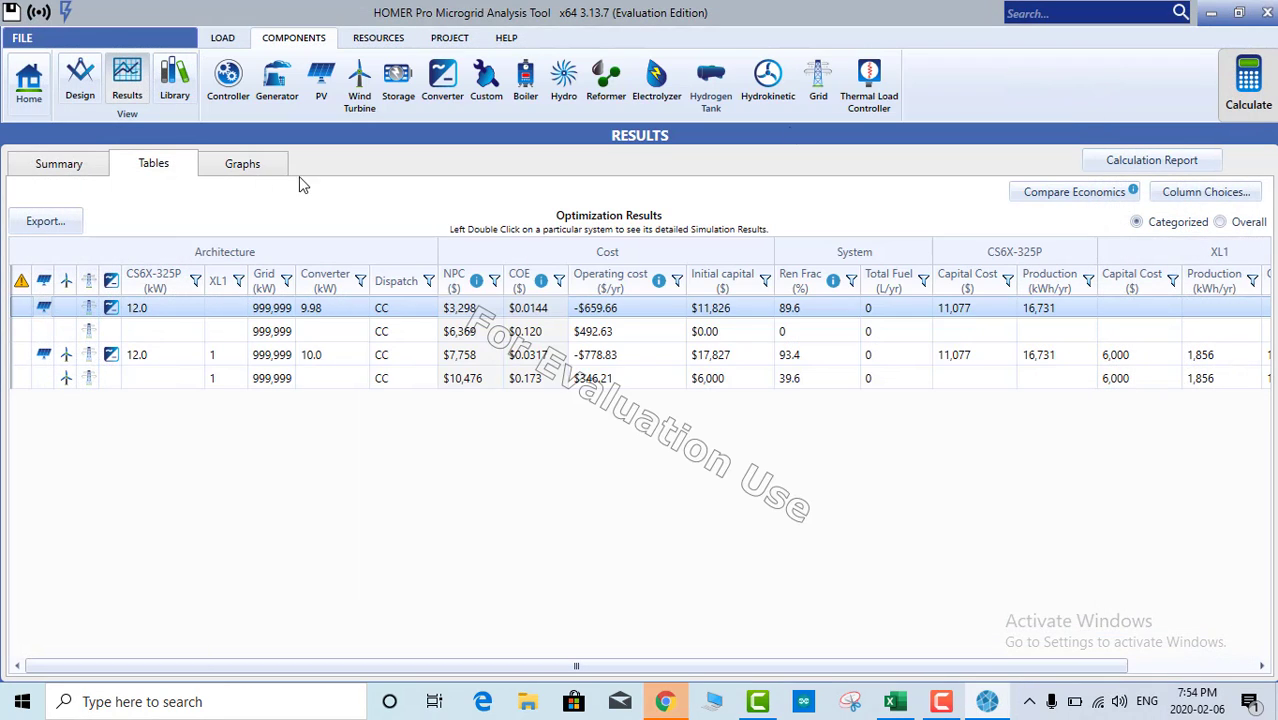
{"action": "left_click", "coordinate": [74, 80]}
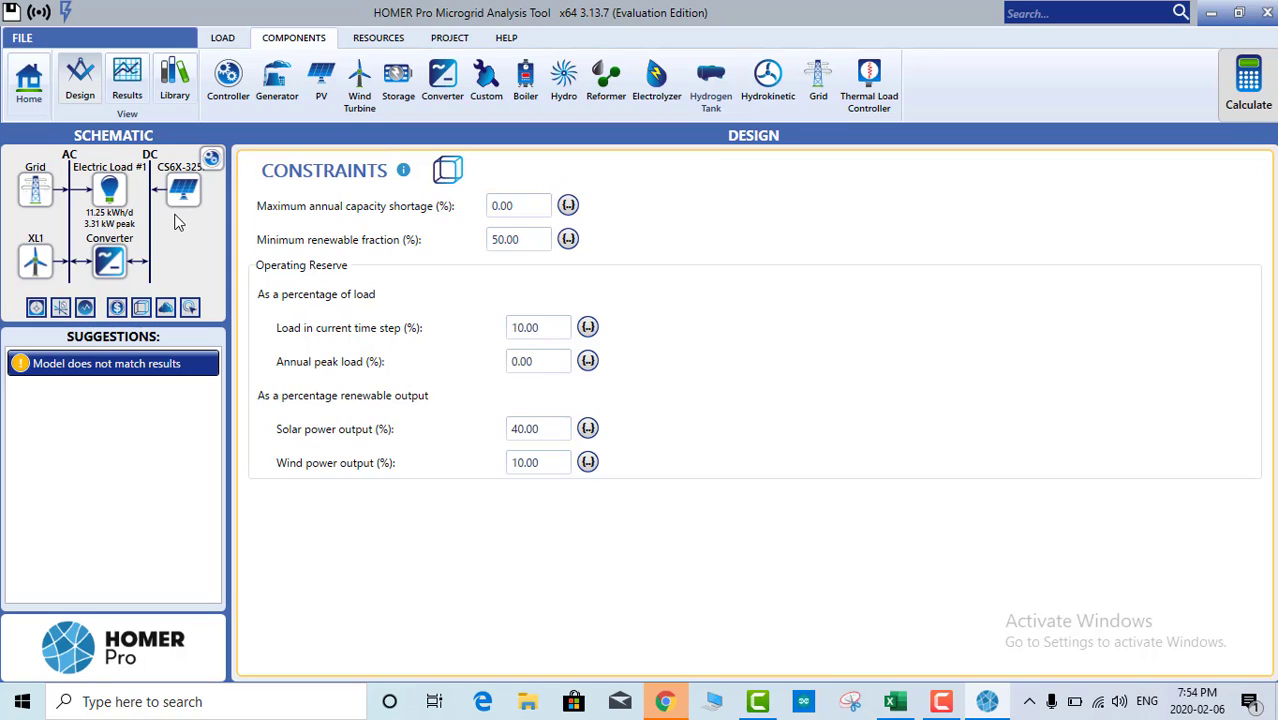
Step: Show Electric Load #1's January hourly profile, scaled to 11.25 kWh/day with a 3.31 kW peak
{"action": "left_click", "coordinate": [110, 195]}
{"action": "scroll", "coordinate": [323, 428], "scroll_direction": "down", "scroll_amount": 3}
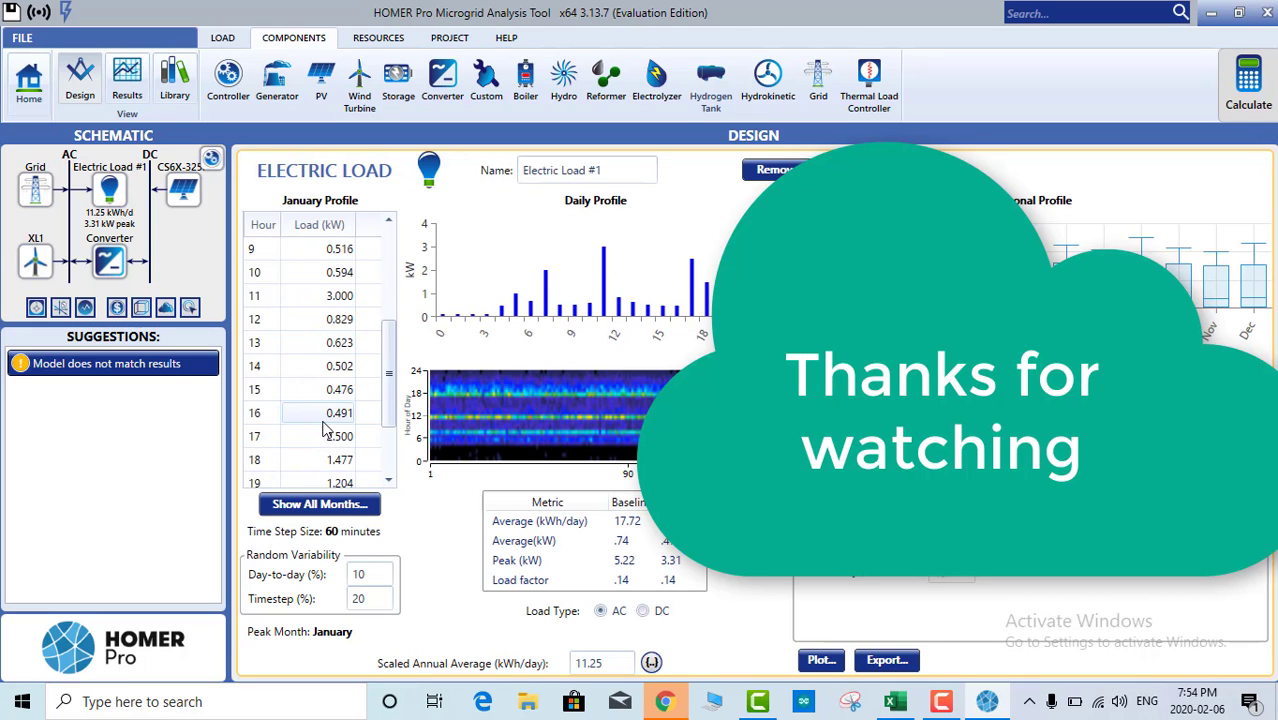
{"action": "scroll", "coordinate": [329, 407], "scroll_direction": "down", "scroll_amount": 2}
{"action": "scroll", "coordinate": [345, 420], "scroll_direction": "up", "scroll_amount": 4}
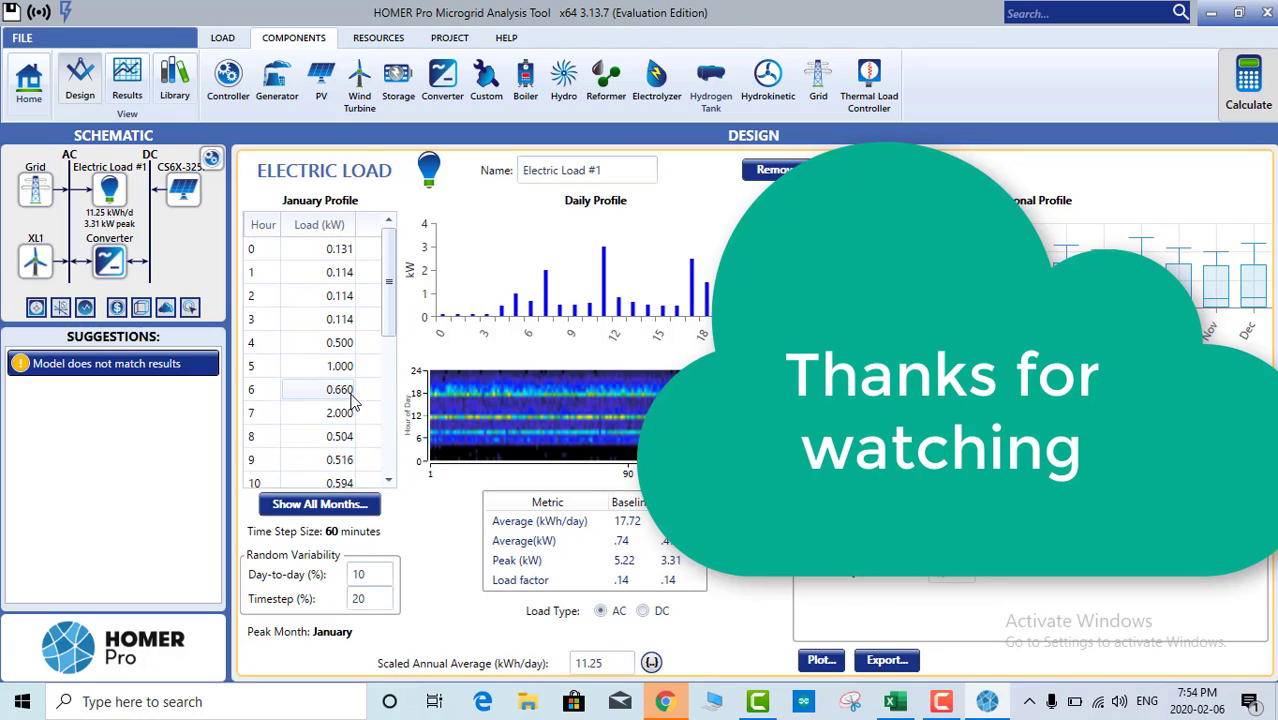
{"action": "scroll", "coordinate": [350, 410], "scroll_direction": "down", "scroll_amount": 4}
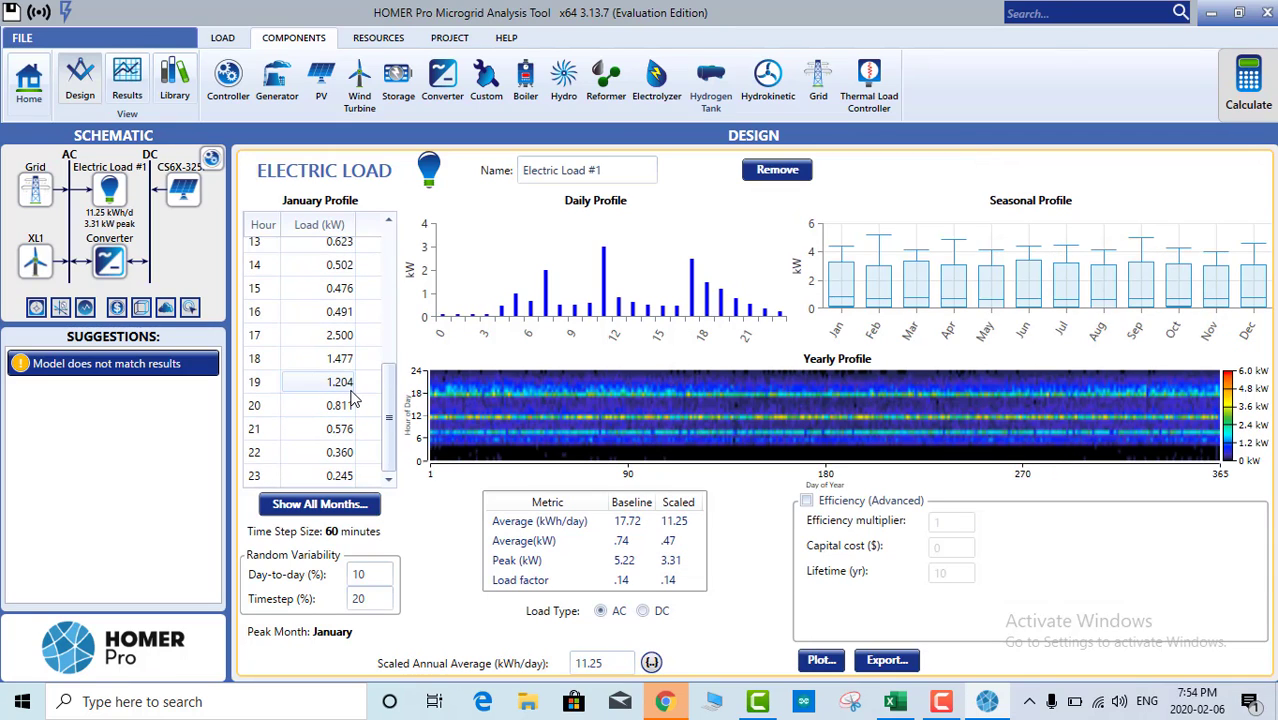